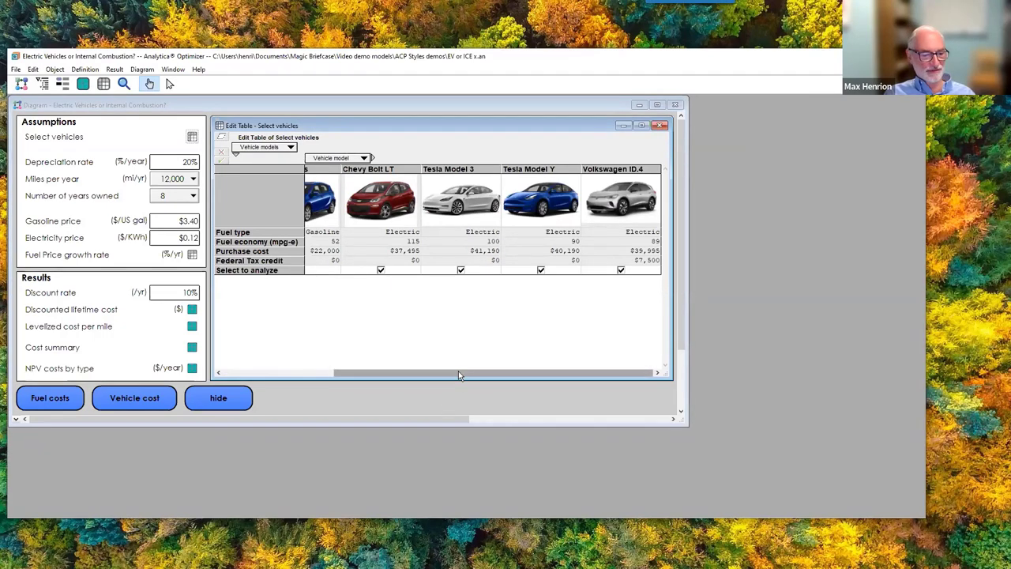
Preview the Fuel Price growth rate table and the Discounted lifetime, Levelized and NPV cost charts, then dismiss them.
{"action": "left_click_drag", "start_coordinate": [458, 370], "coordinate": [348, 373]}
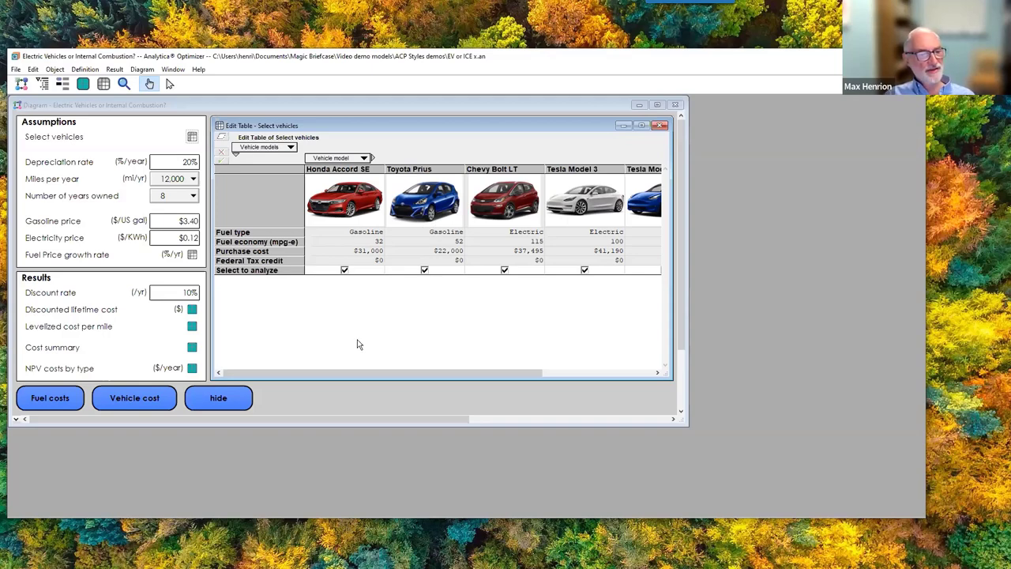
{"action": "left_click", "coordinate": [192, 255]}
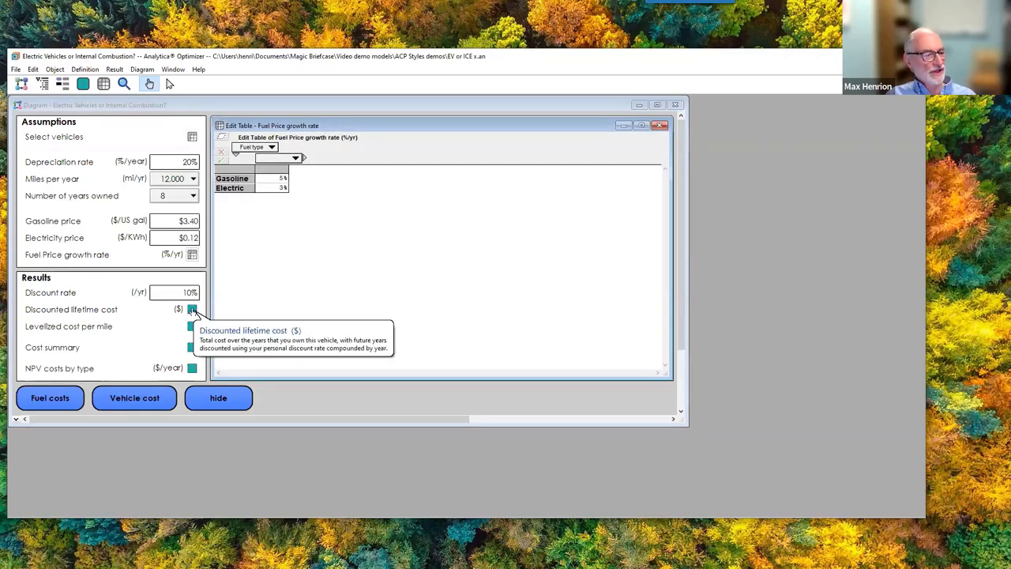
{"action": "left_click", "coordinate": [192, 310]}
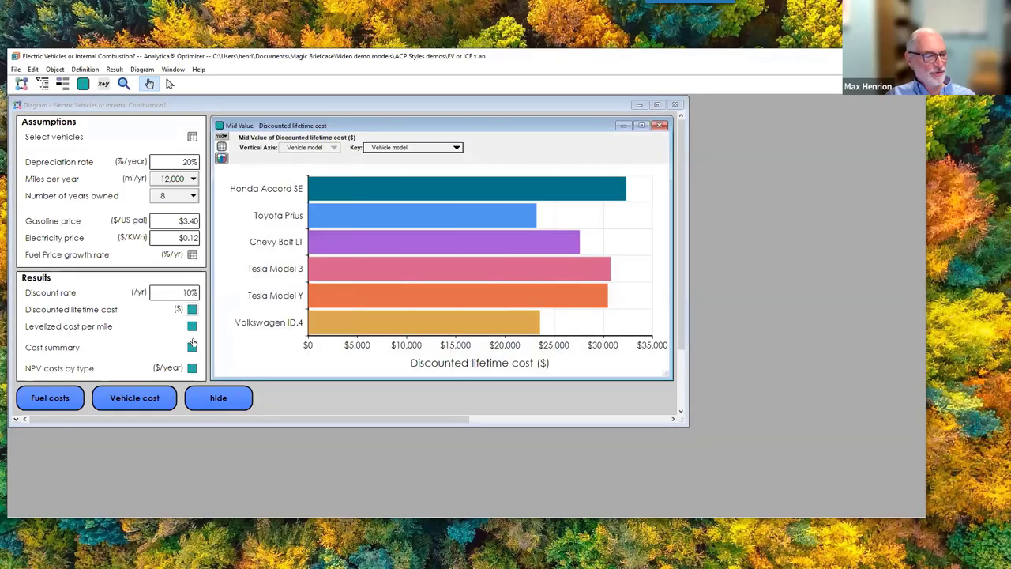
{"action": "left_click", "coordinate": [192, 326]}
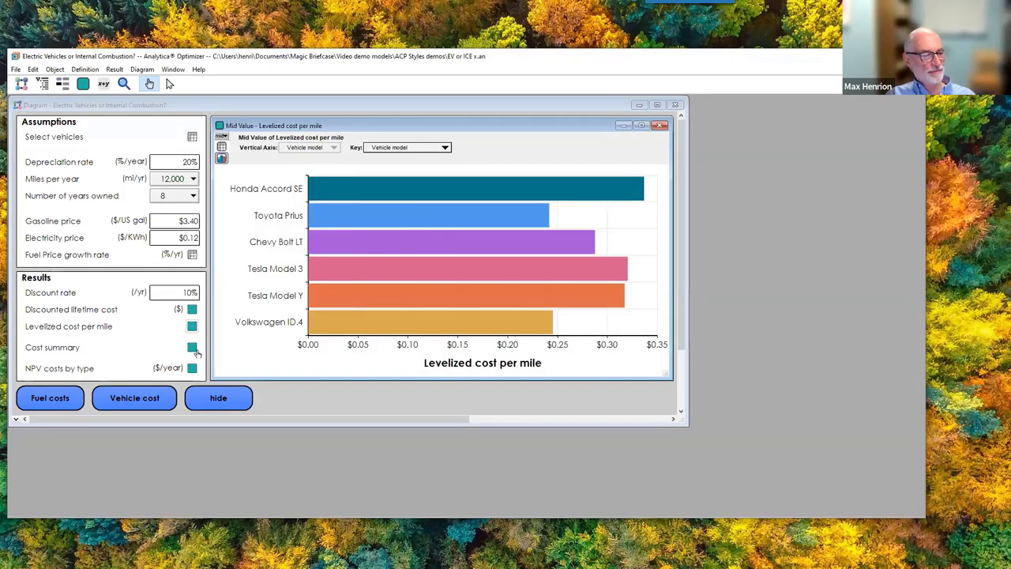
{"action": "left_click", "coordinate": [192, 368]}
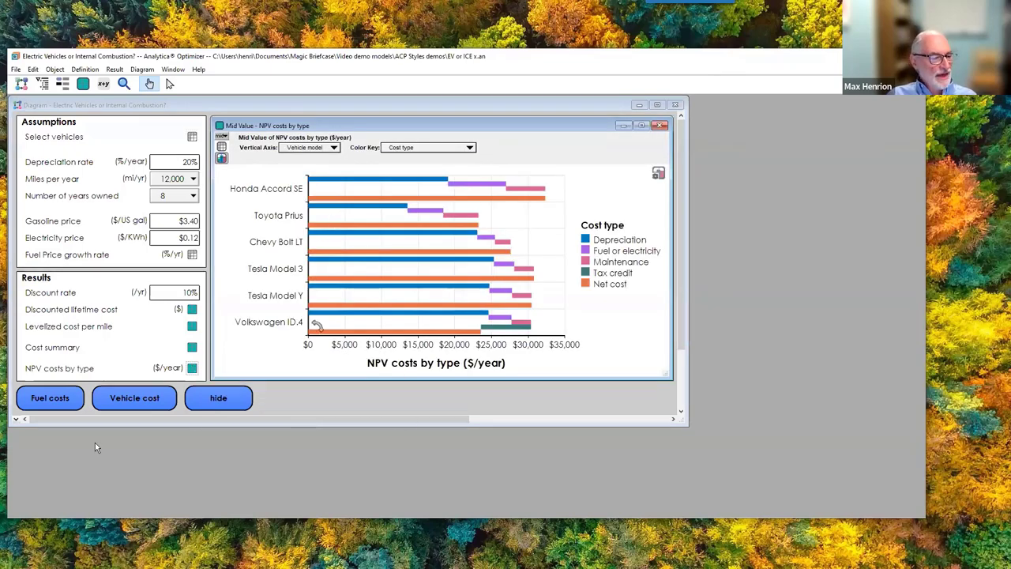
{"action": "left_click", "coordinate": [57, 404]}
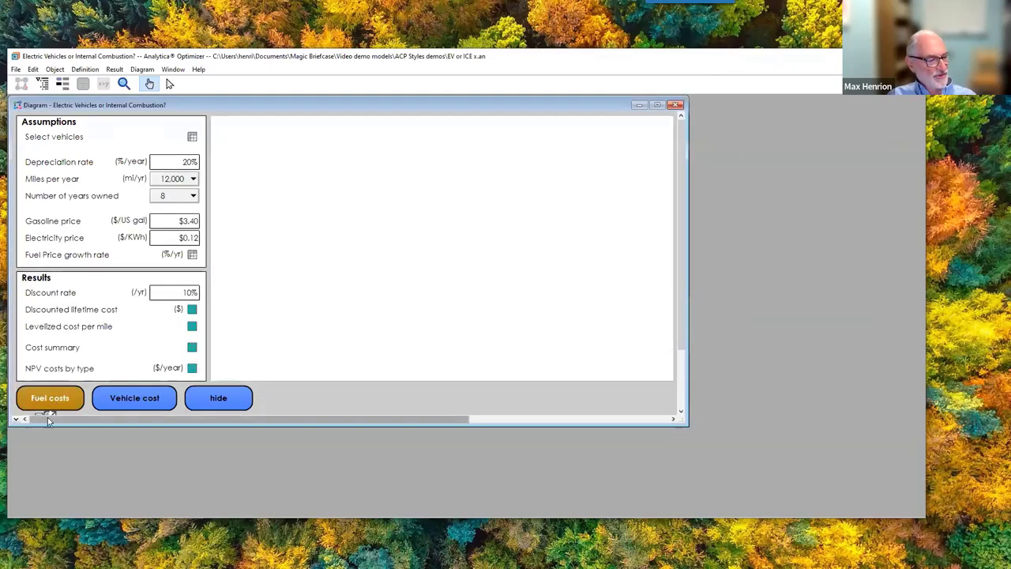
In the Fuel costs submodel, show the Fuel cost per year result graph, then return to the main diagram.
{"action": "left_click", "coordinate": [49, 405]}
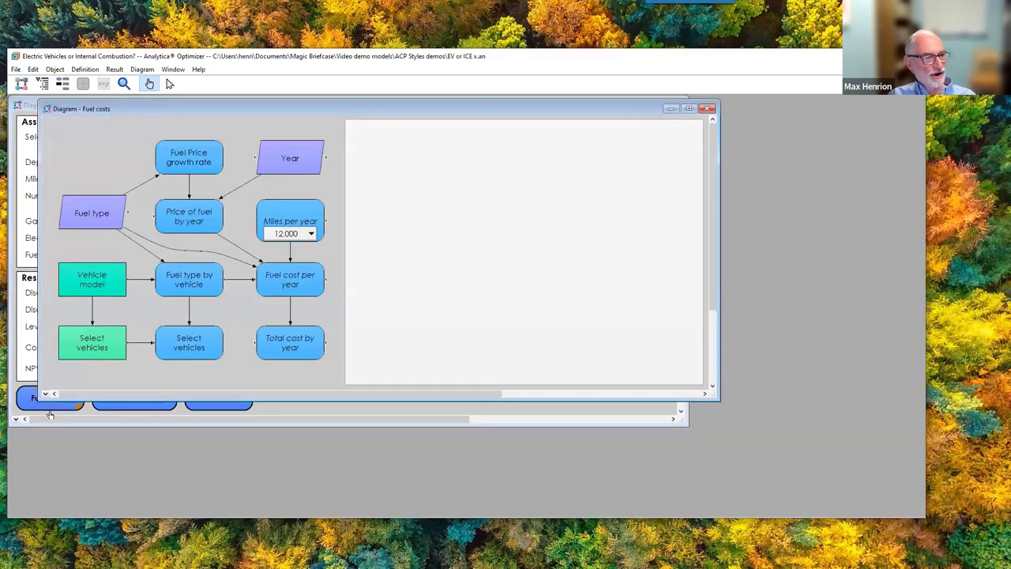
{"action": "left_click", "coordinate": [290, 276]}
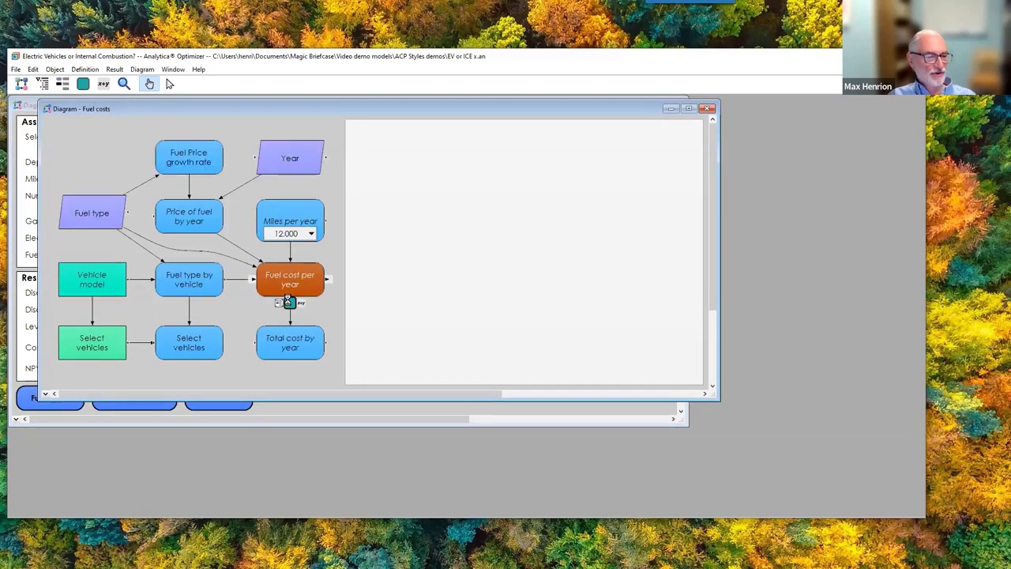
{"action": "left_click", "coordinate": [289, 302]}
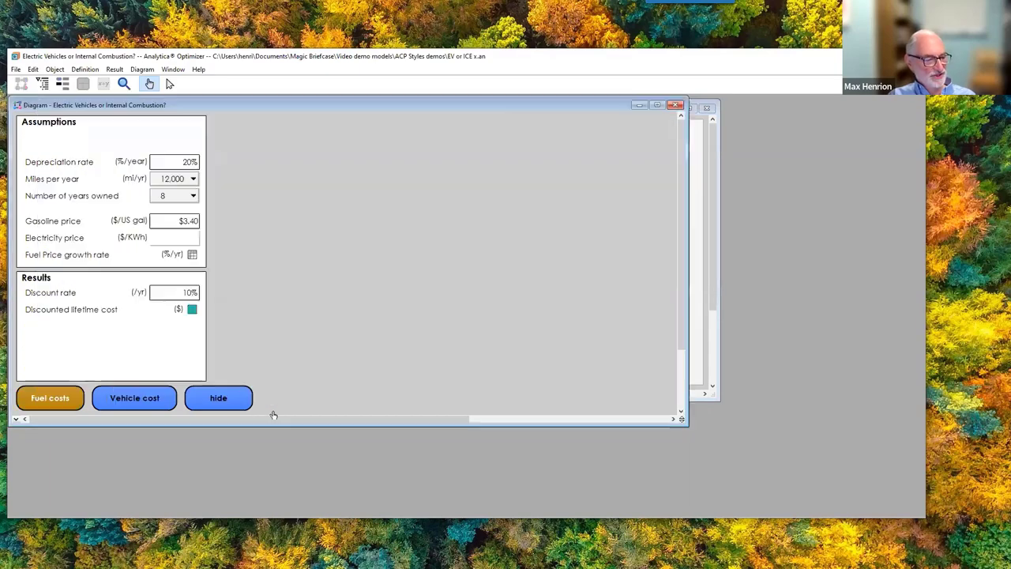
{"action": "left_click", "coordinate": [271, 412]}
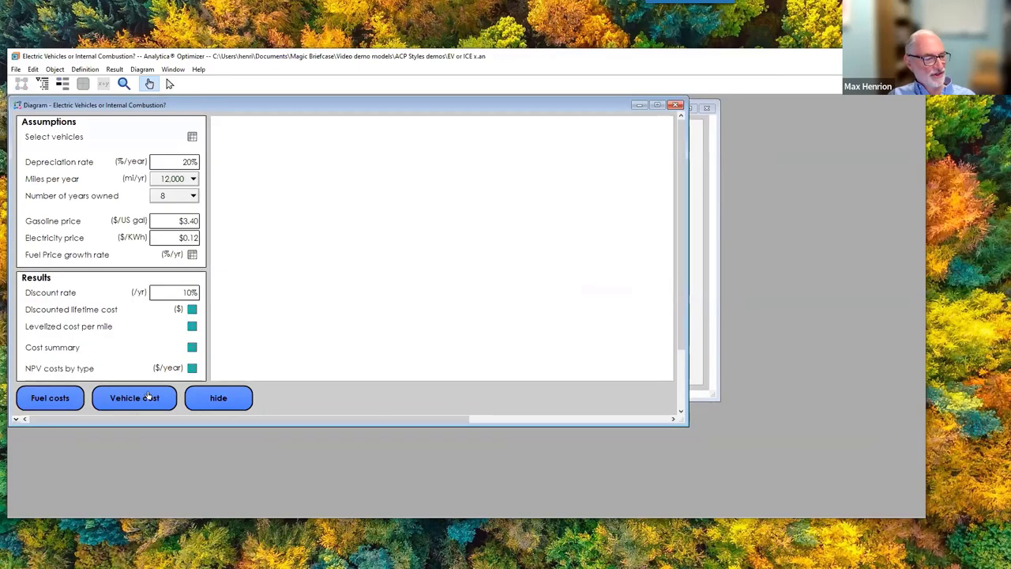
In the Vehicle cost submodel, show the Discounted lifetime cost result chart, then return to the main diagram.
{"action": "left_click", "coordinate": [147, 396]}
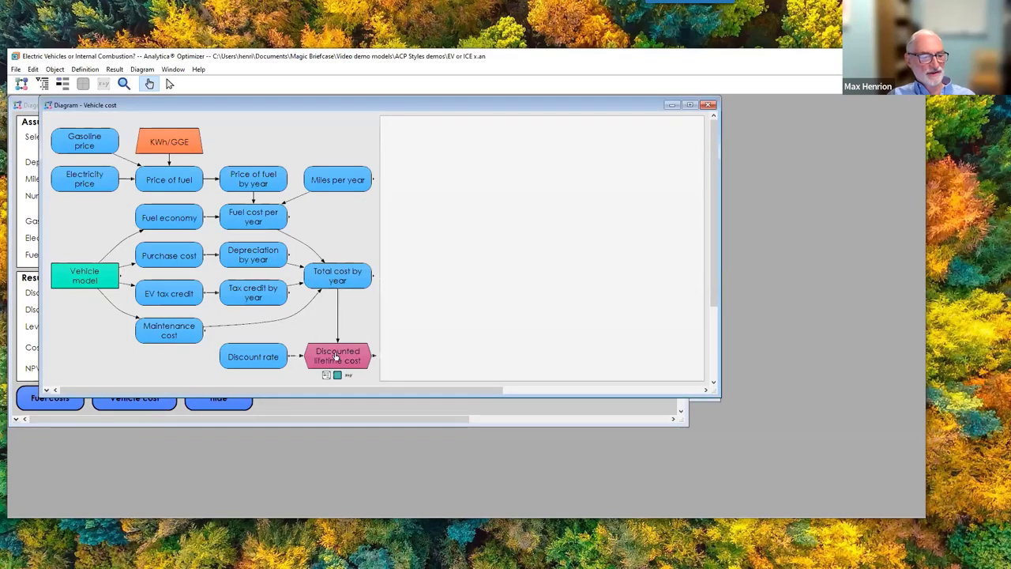
{"action": "left_click", "coordinate": [335, 355]}
{"action": "left_click", "coordinate": [336, 375]}
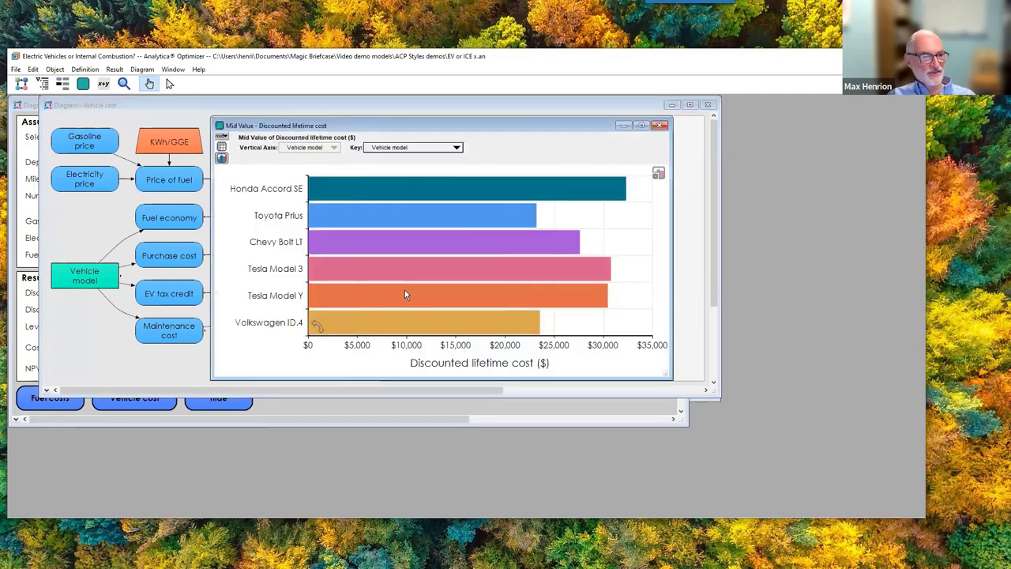
{"action": "left_click", "coordinate": [313, 408]}
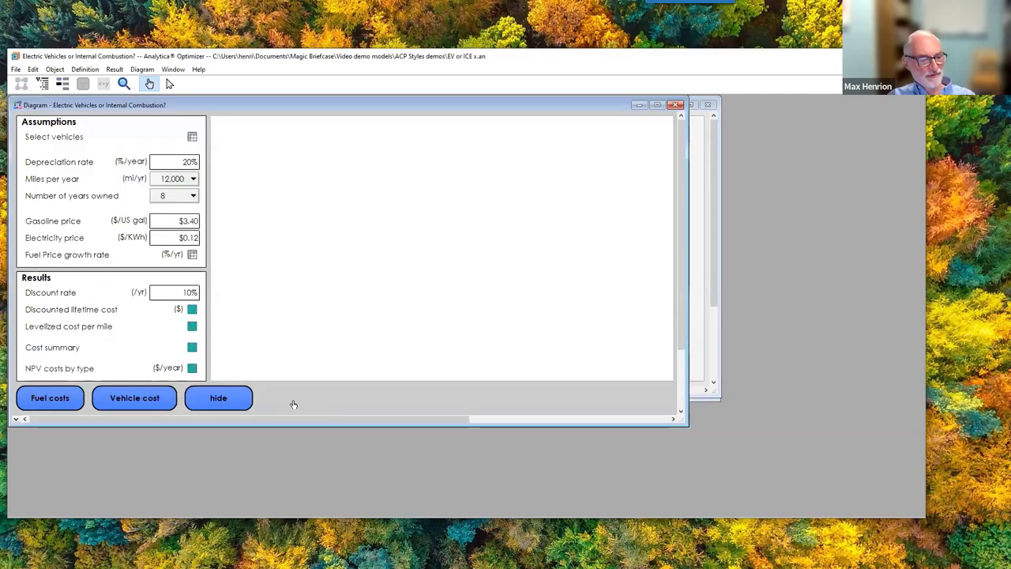
View and close the hidden-nodes diagram, then bring up the File menu.
{"action": "left_click", "coordinate": [216, 402]}
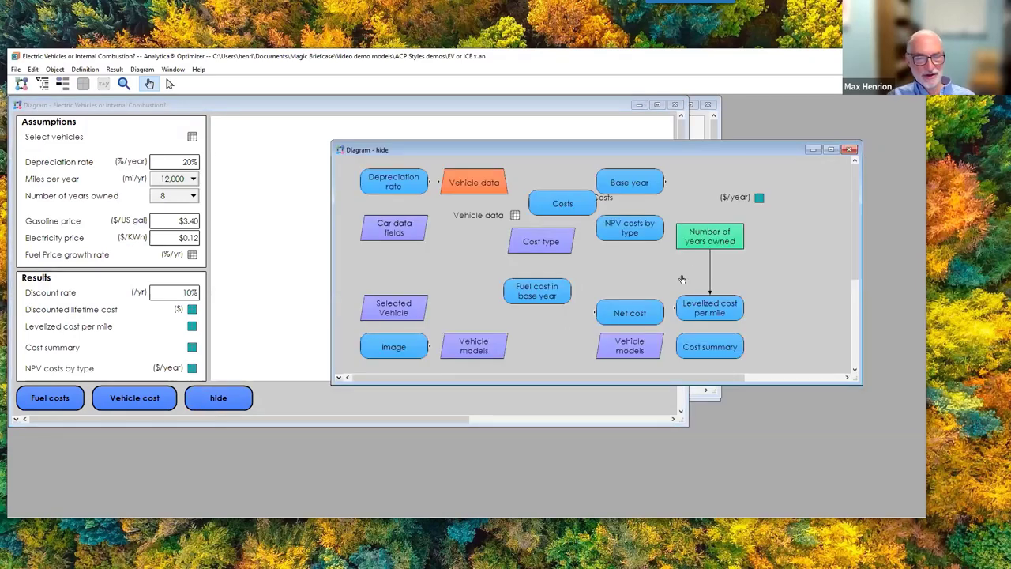
{"action": "left_click", "coordinate": [849, 149]}
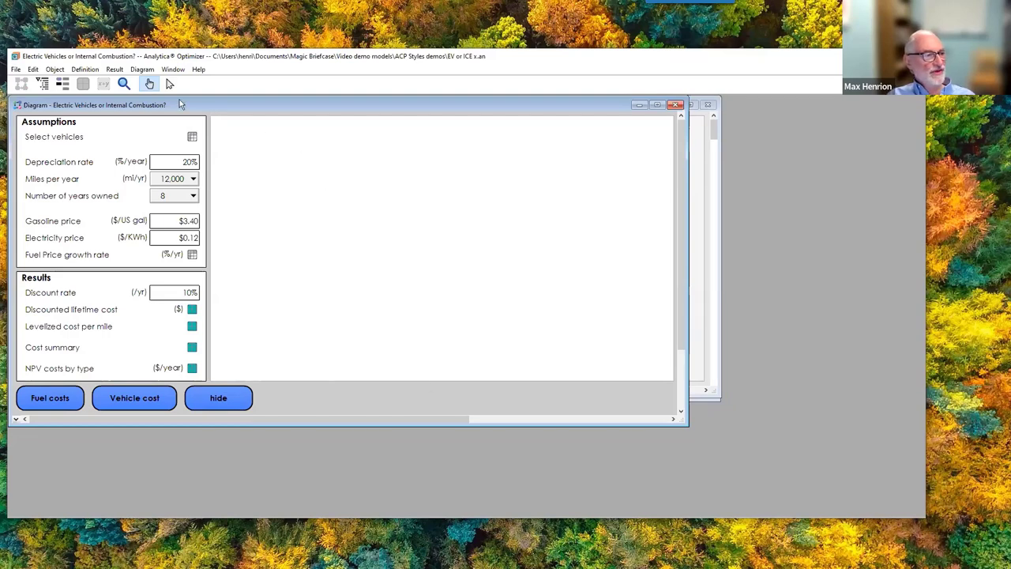
{"action": "left_click", "coordinate": [16, 69]}
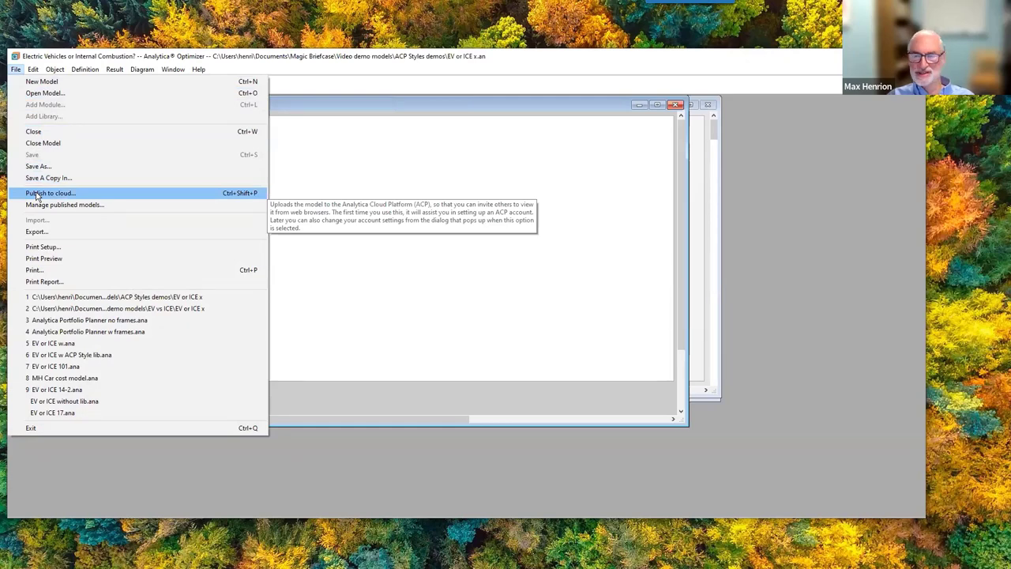
Open Publish to cloud, review the Configure account tab, and return to the Publish model tab.
{"action": "left_click", "coordinate": [36, 195]}
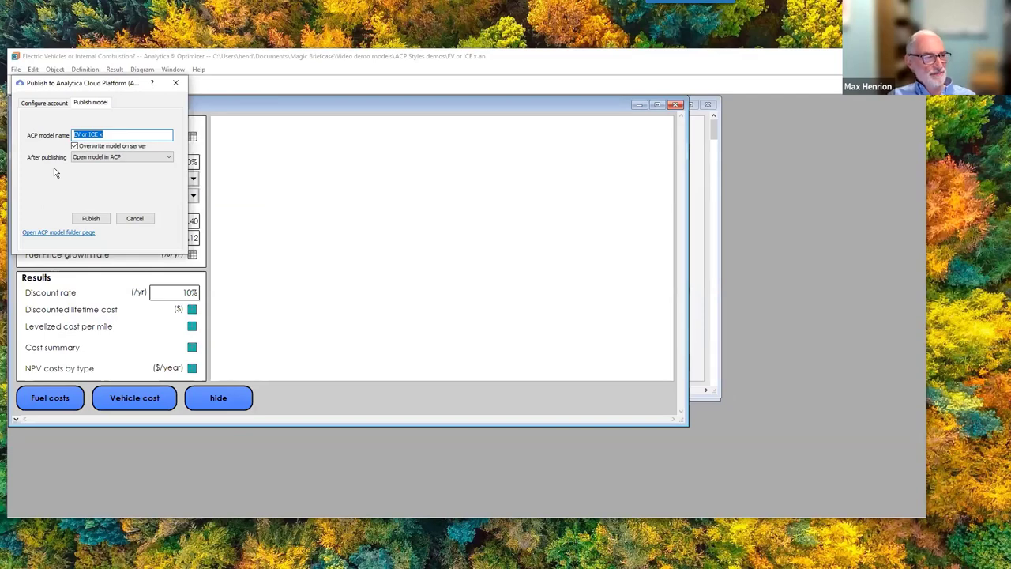
{"action": "left_click", "coordinate": [49, 106]}
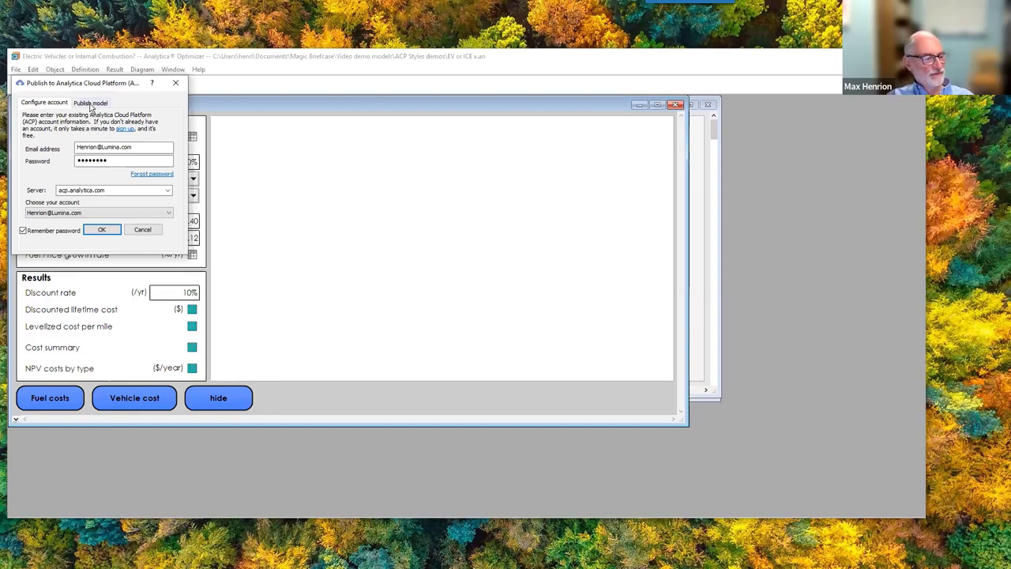
{"action": "left_click", "coordinate": [90, 104]}
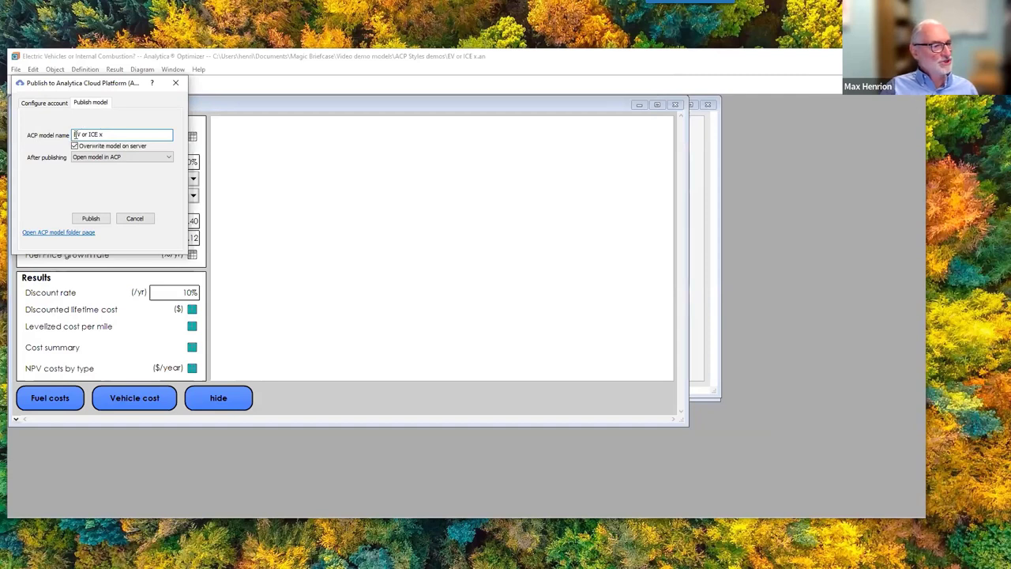
Change the ACP model name from 'EV or ICE x' to 'EV or ICE', keep Open model in ACP, and publish.
{"action": "left_click_drag", "start_coordinate": [75, 135], "coordinate": [113, 135]}
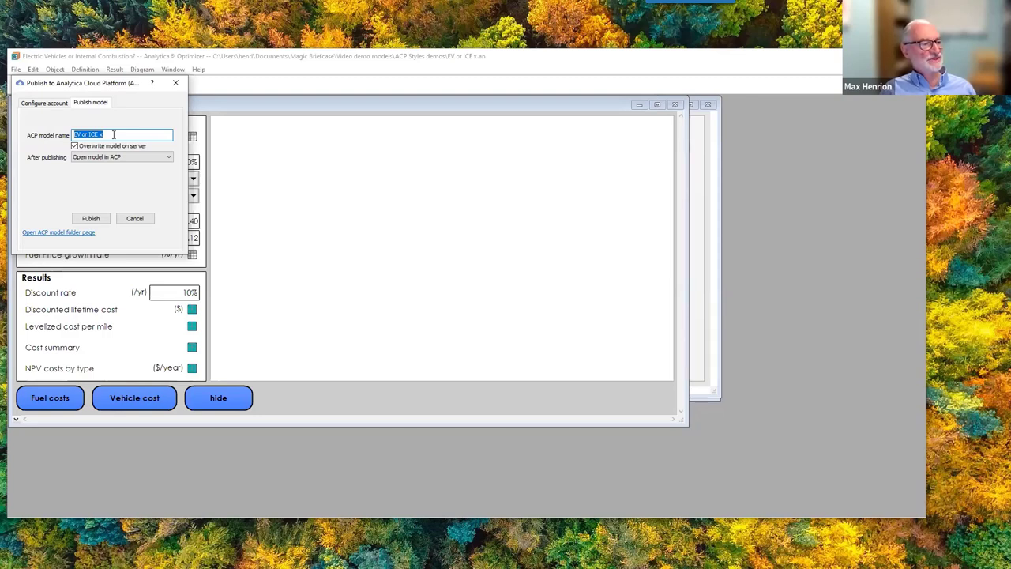
{"action": "left_click", "coordinate": [113, 134]}
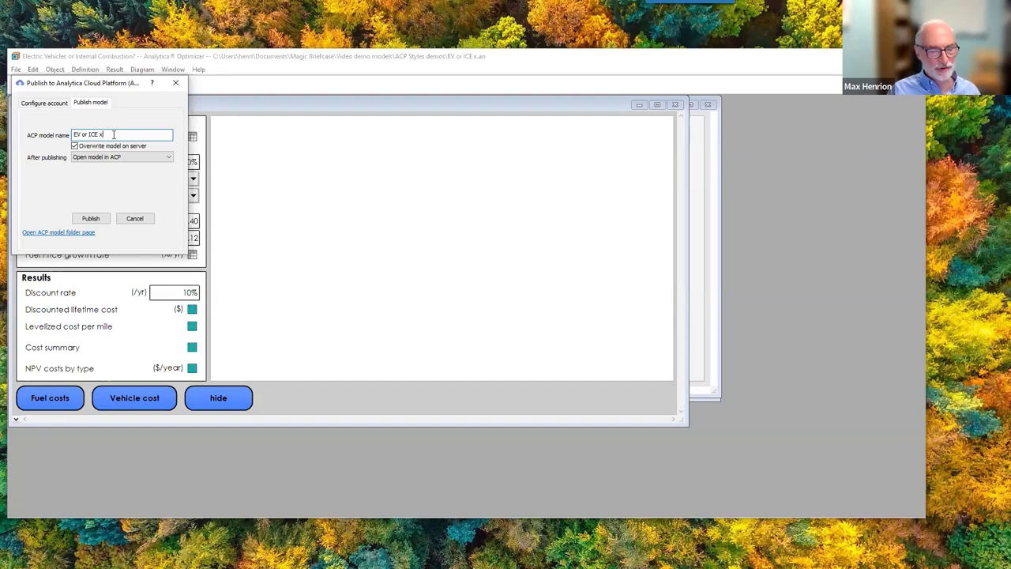
{"action": "key", "text": "BackSpace"}
{"action": "key", "text": "BackSpace"}
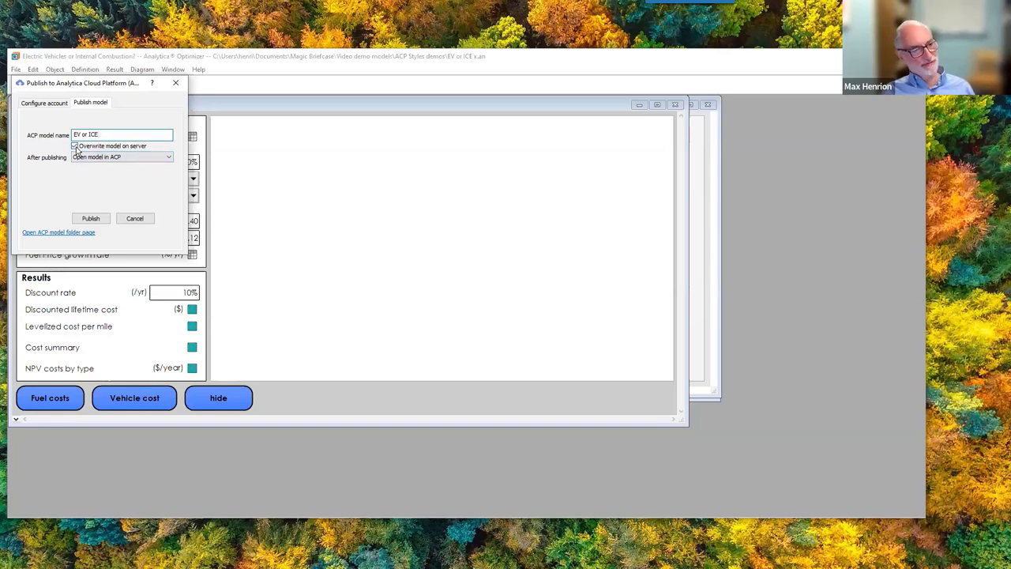
{"action": "left_click", "coordinate": [166, 162]}
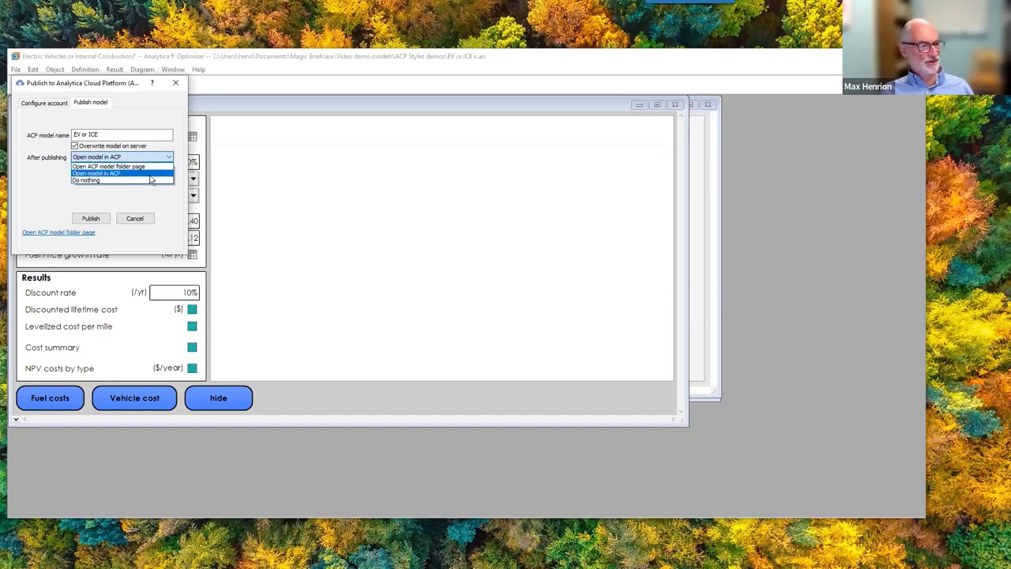
{"action": "left_click", "coordinate": [151, 175]}
{"action": "left_click", "coordinate": [88, 218]}
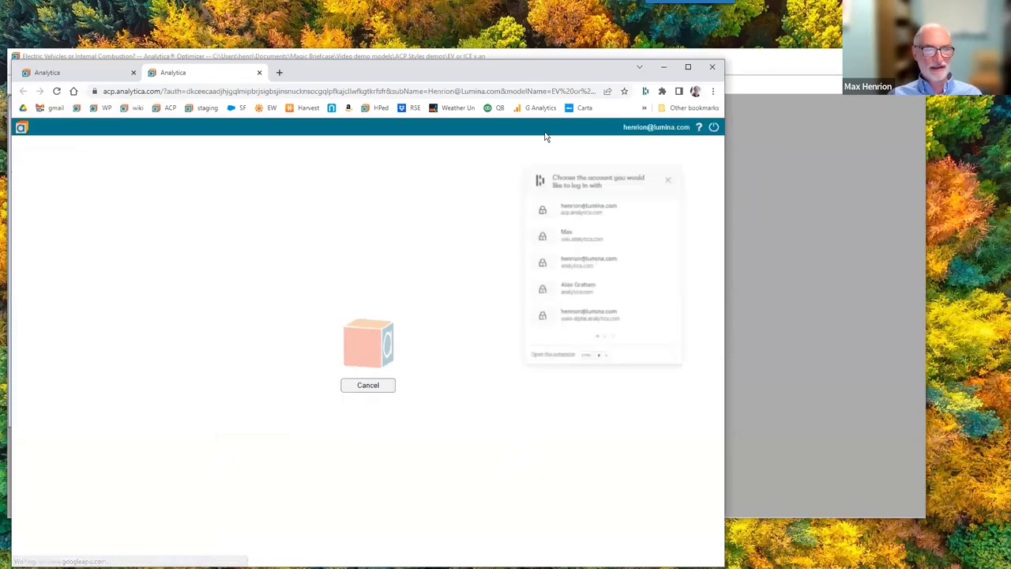
Dismiss the Google account popup and maximize the Chrome window showing the ACP model.
{"action": "left_click", "coordinate": [686, 163]}
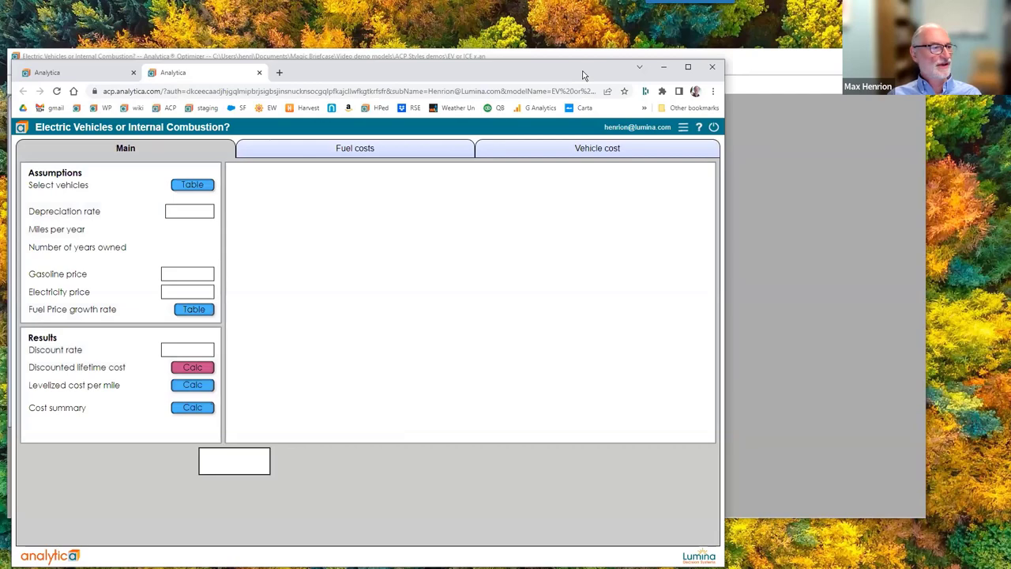
{"action": "left_click_drag", "start_coordinate": [583, 75], "coordinate": [583, 28]}
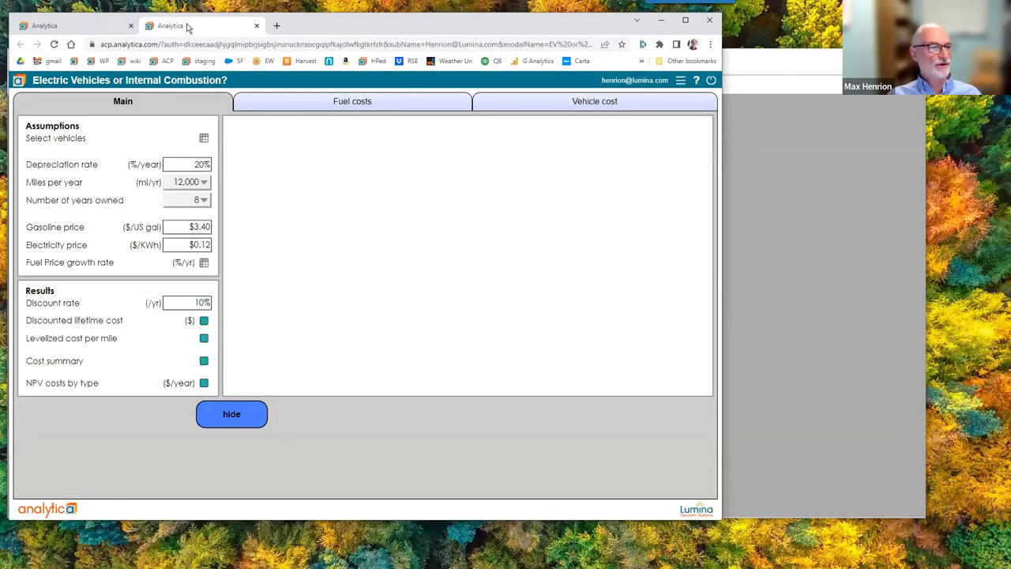
{"action": "left_click_drag", "start_coordinate": [107, 24], "coordinate": [108, 56]}
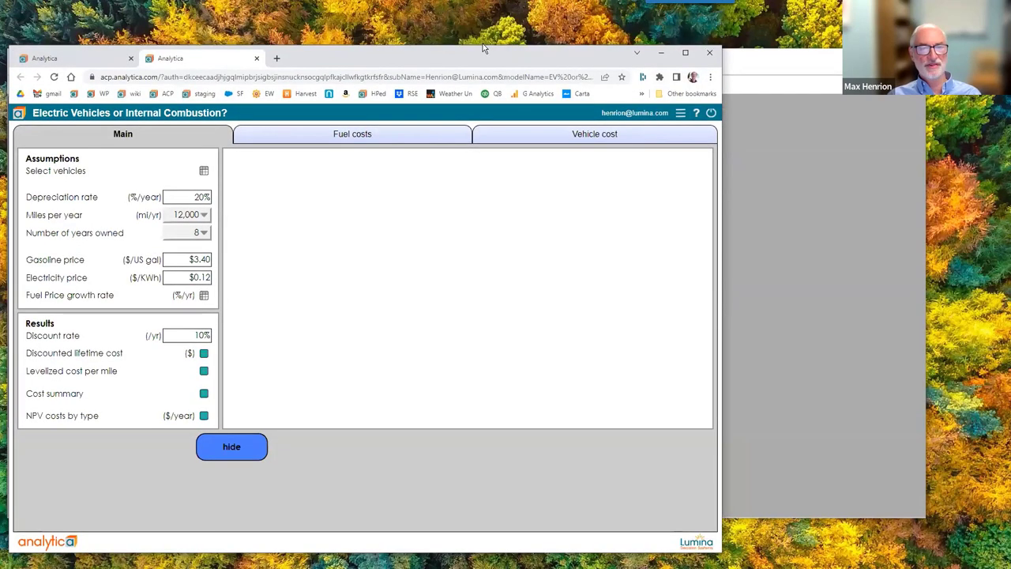
{"action": "left_click", "coordinate": [683, 54]}
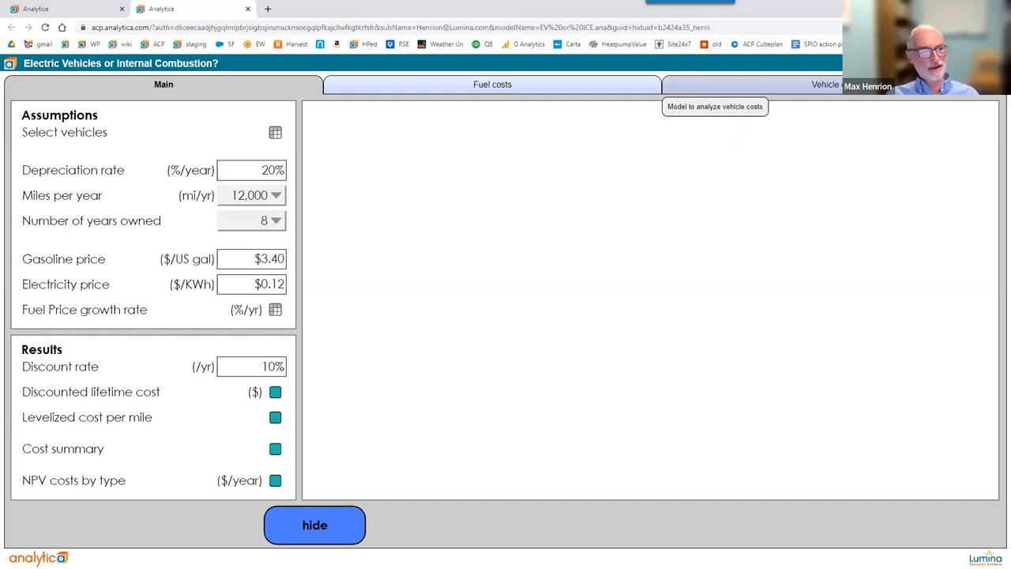
In the Select vehicles table, uncheck Select to analyze for the Chevy Bolt LT.
{"action": "left_click", "coordinate": [275, 132]}
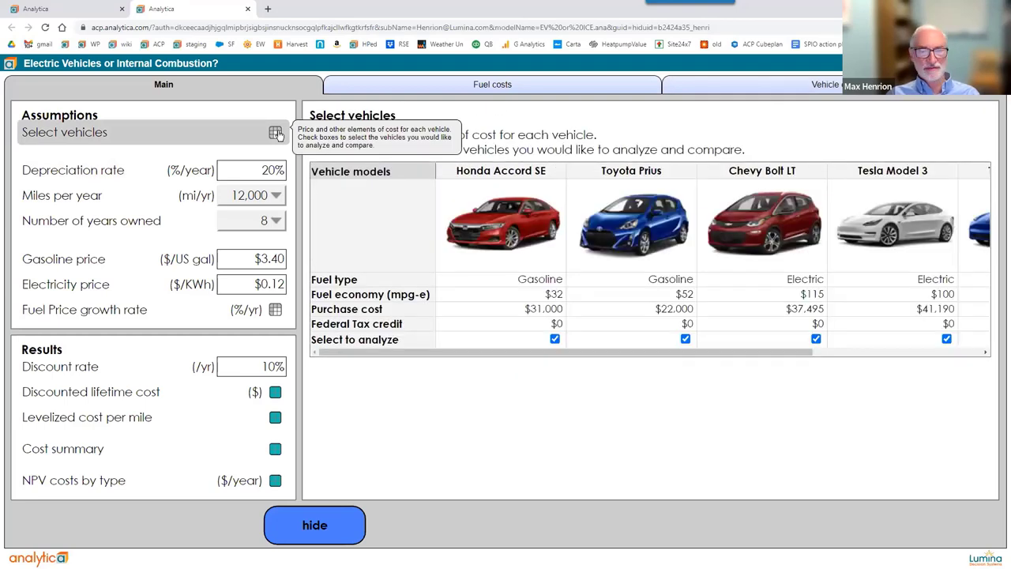
{"action": "left_click_drag", "start_coordinate": [438, 358], "coordinate": [444, 357]}
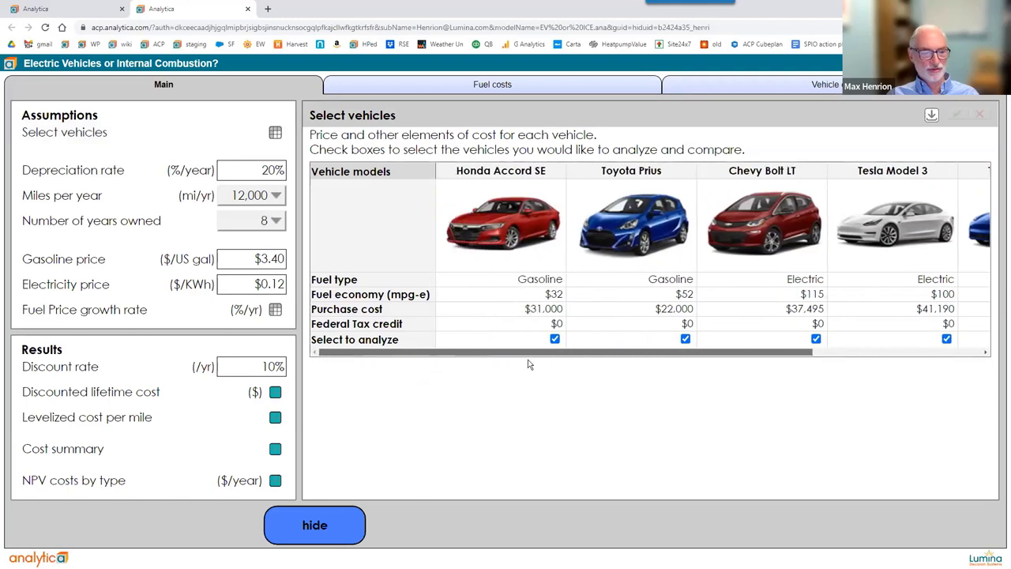
{"action": "scroll", "coordinate": [632, 343], "scroll_direction": "right", "scroll_amount": 3}
{"action": "left_click", "coordinate": [584, 341]}
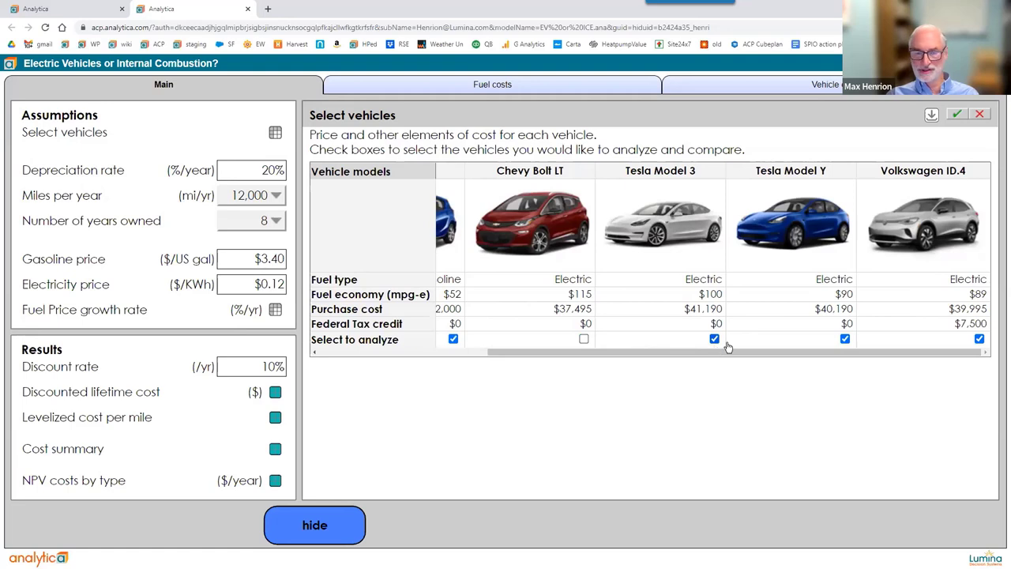
{"action": "left_click_drag", "start_coordinate": [467, 361], "coordinate": [334, 370]}
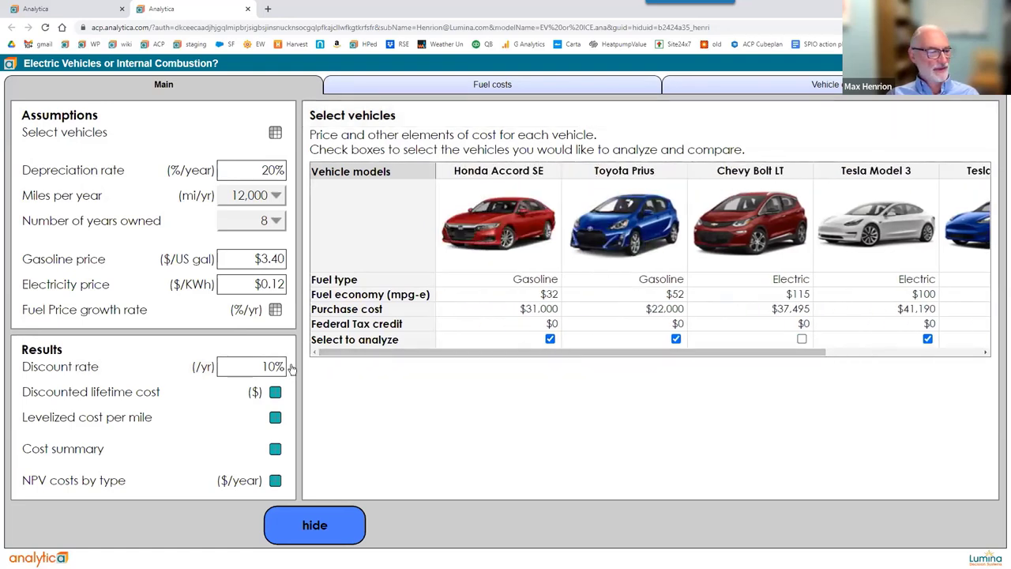
Set fuel price growth to 10% for Gasoline and 5% for Electric, then show Discounted lifetime cost.
{"action": "left_click", "coordinate": [274, 310]}
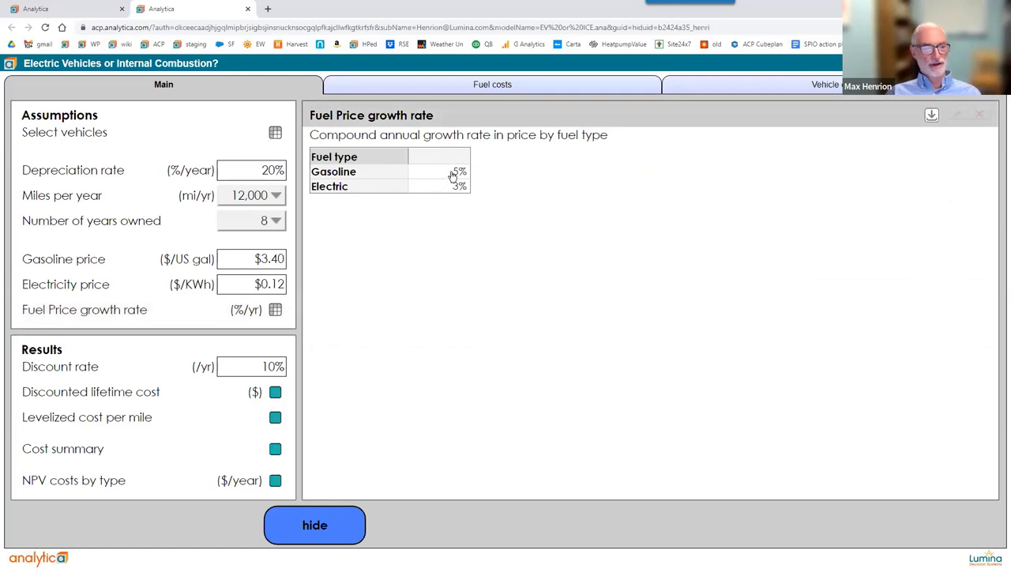
{"action": "left_click", "coordinate": [454, 175]}
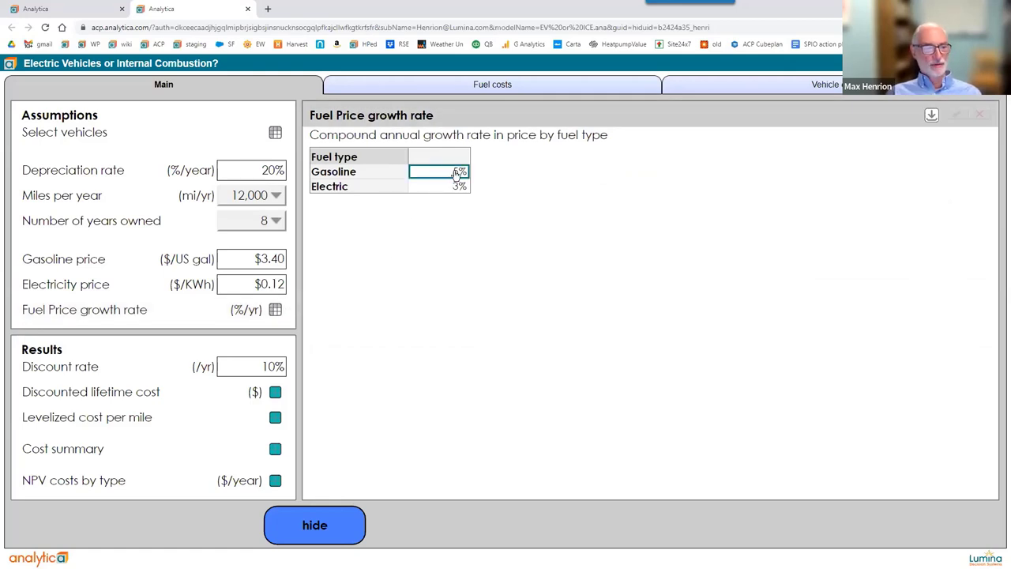
{"action": "double_click", "coordinate": [456, 173]}
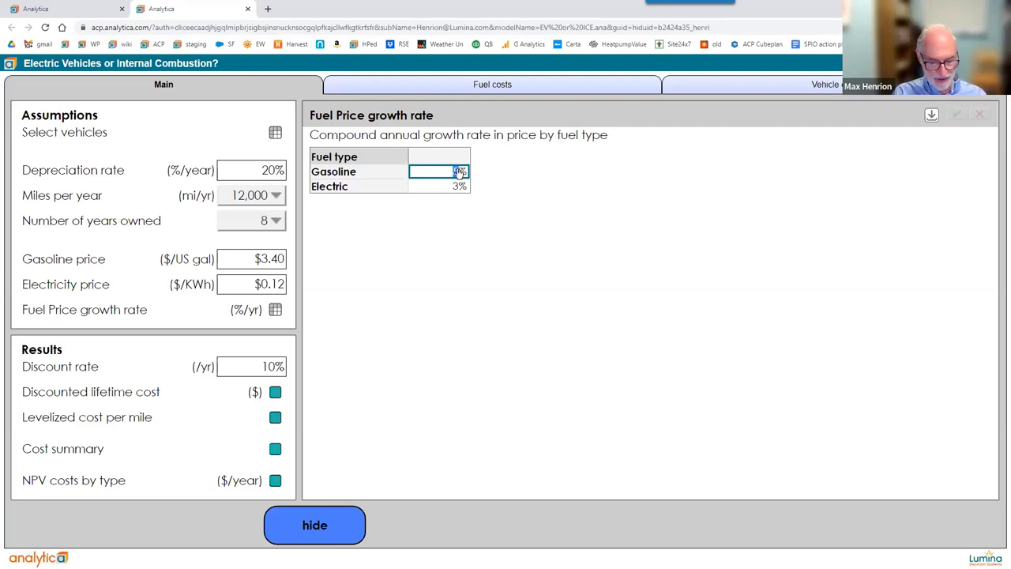
{"action": "type", "text": "10%"}
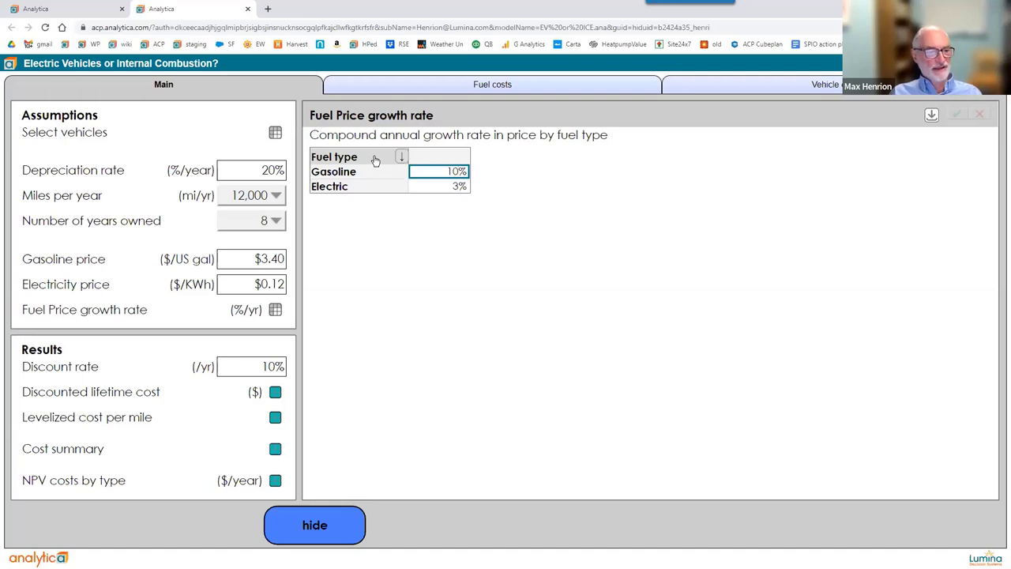
{"action": "left_click", "coordinate": [458, 188]}
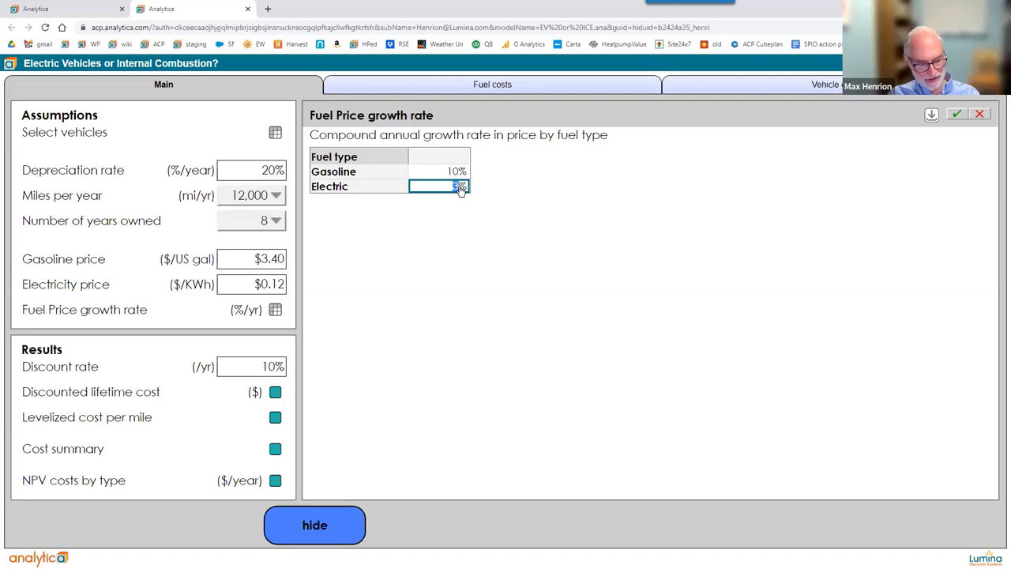
{"action": "type", "text": "5%"}
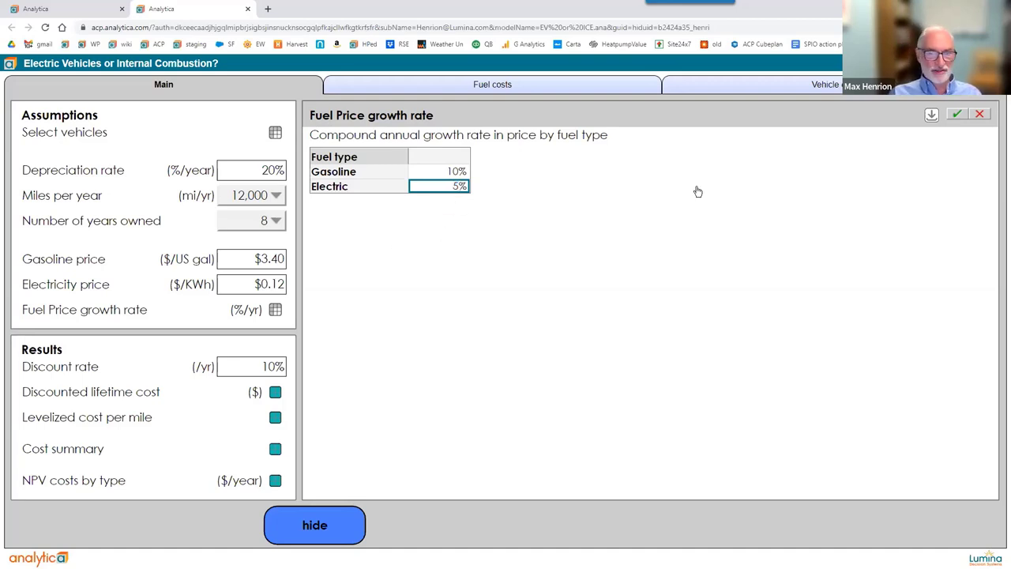
{"action": "left_click", "coordinate": [955, 114]}
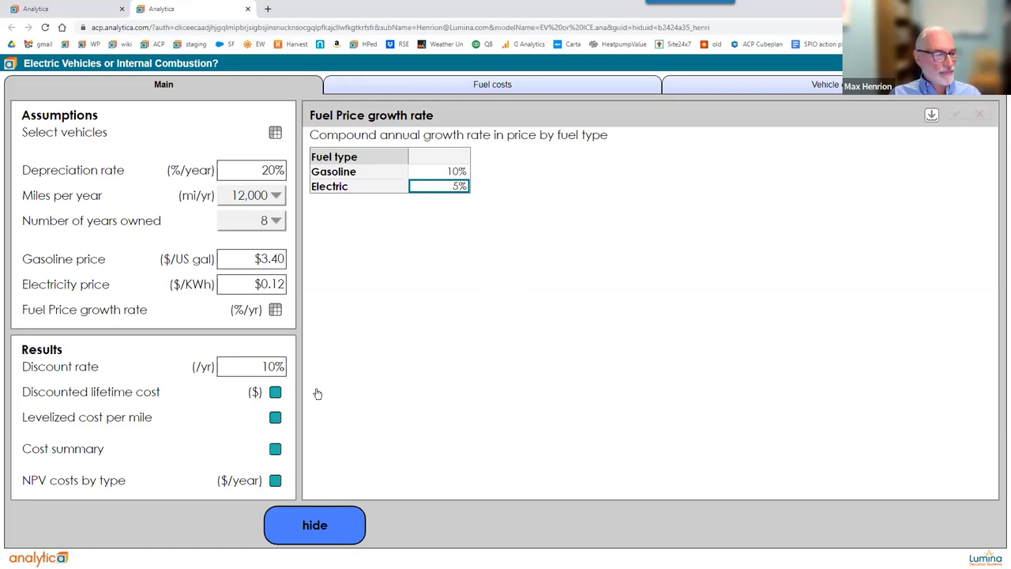
{"action": "left_click", "coordinate": [274, 394]}
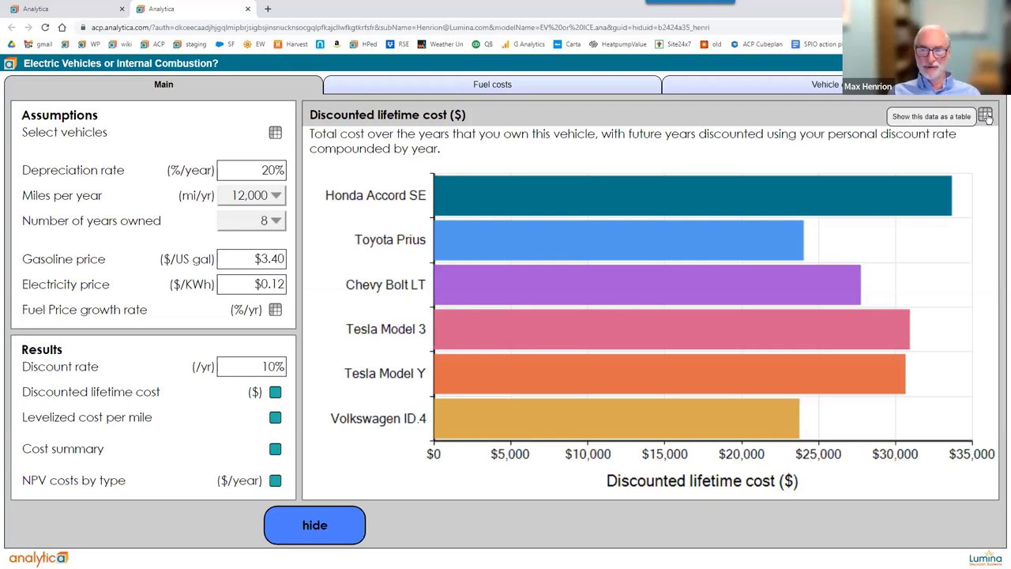
Copy the Discounted lifetime cost graph and display its values as a per-vehicle table.
{"action": "left_click", "coordinate": [985, 116]}
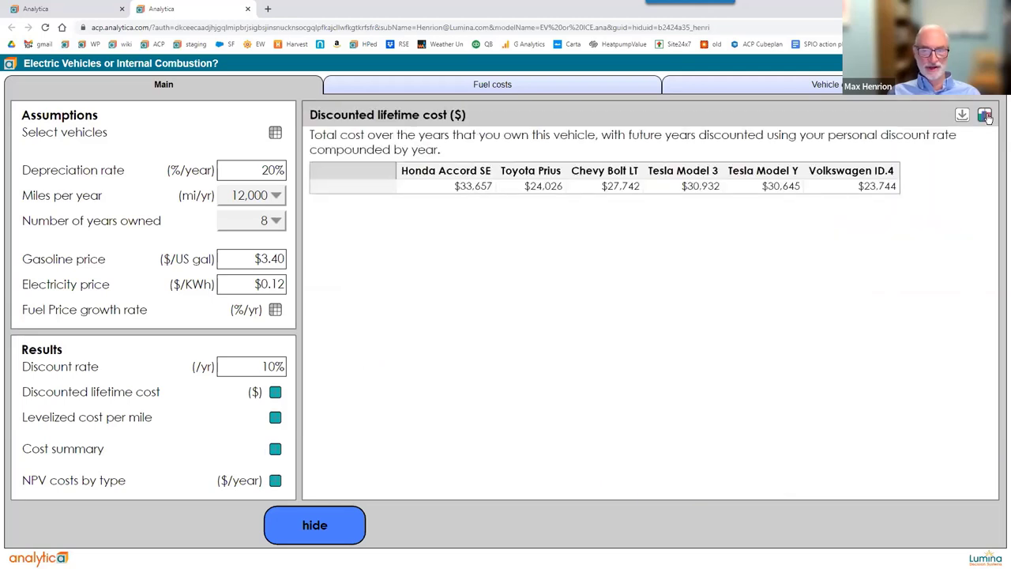
{"action": "left_click", "coordinate": [985, 115]}
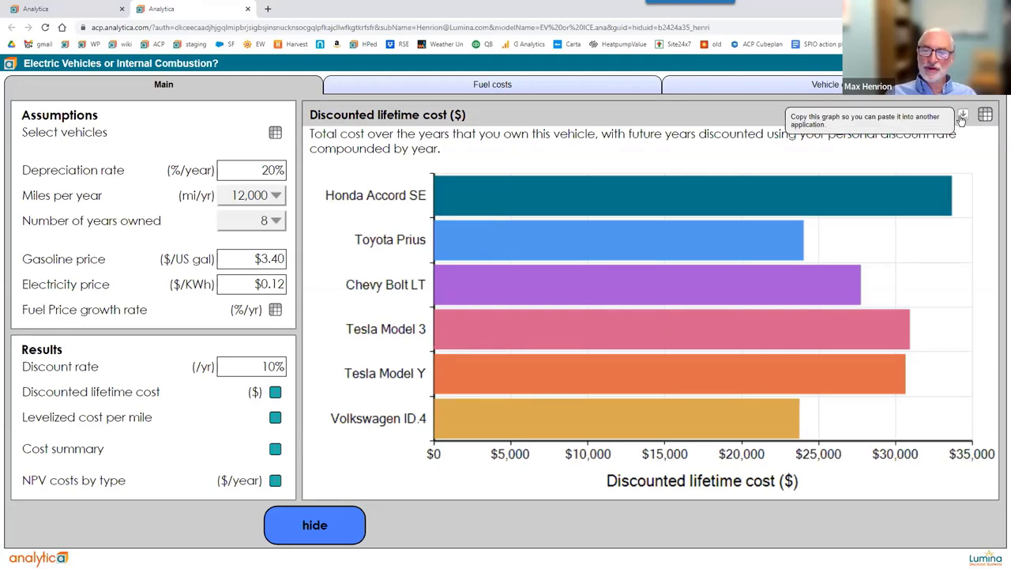
{"action": "left_click", "coordinate": [961, 116]}
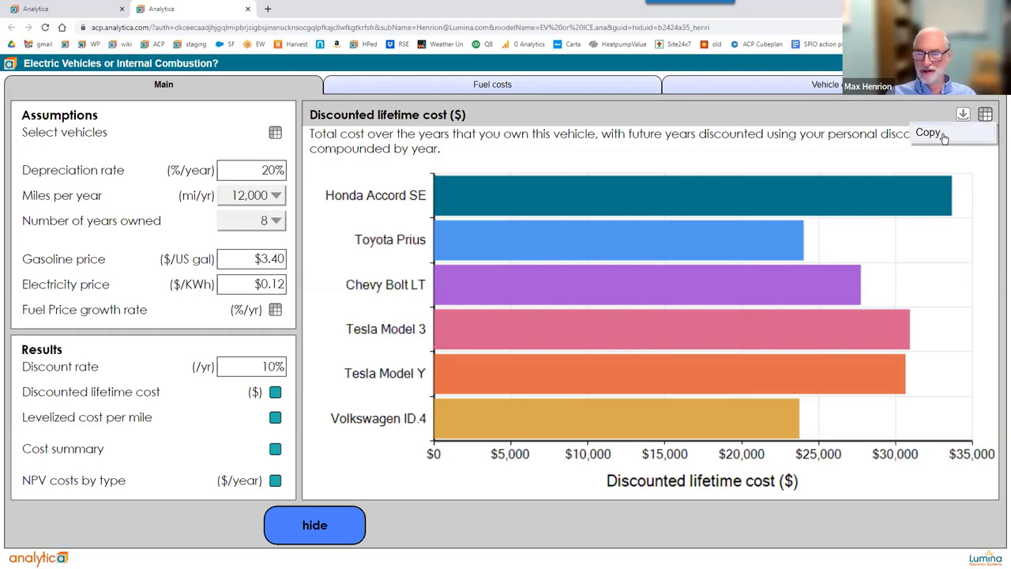
{"action": "left_click", "coordinate": [941, 136]}
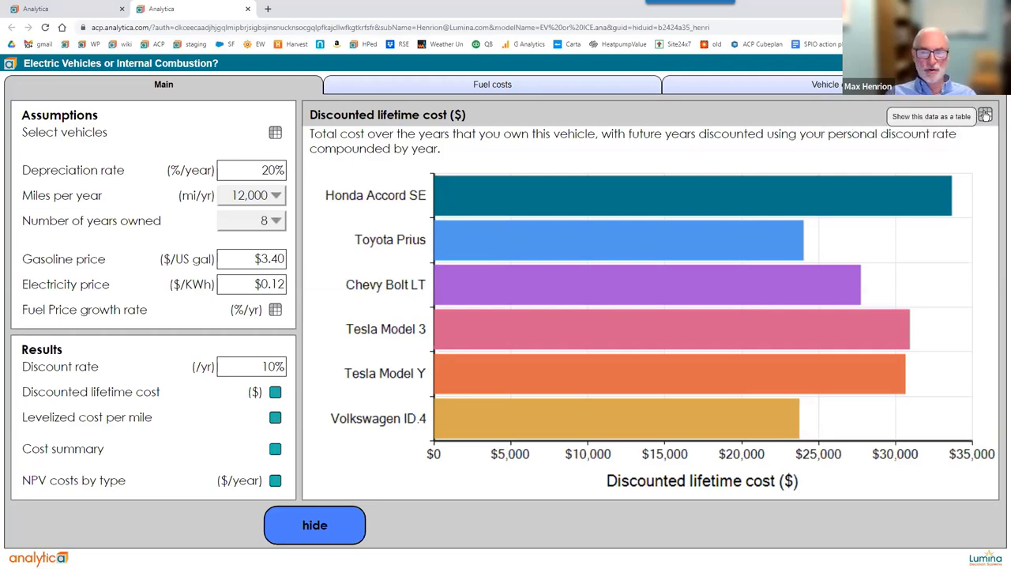
{"action": "left_click", "coordinate": [985, 115]}
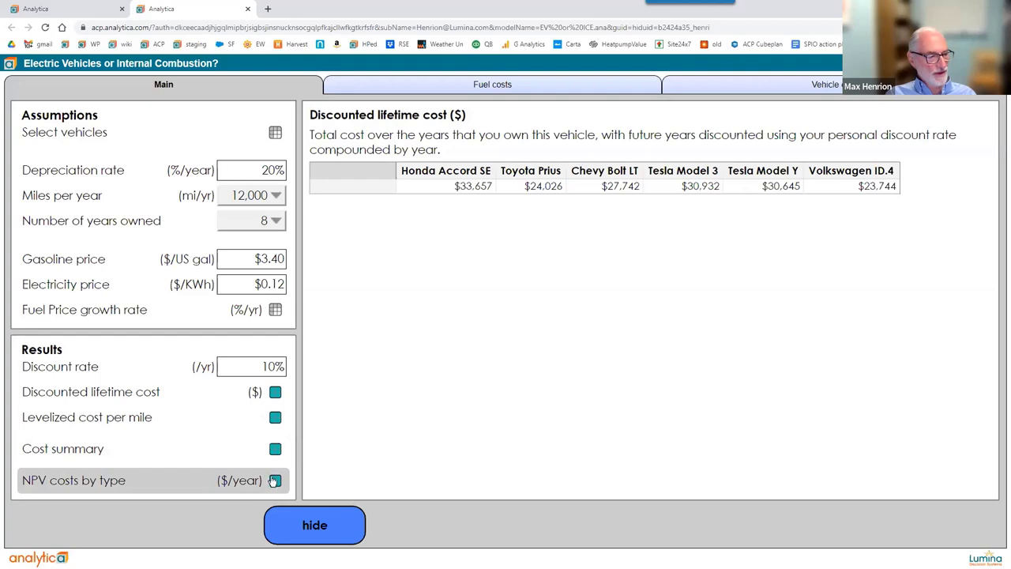
Show NPV costs by type, copy the chart, switch it to a table, and bring up the export options.
{"action": "left_click", "coordinate": [274, 480]}
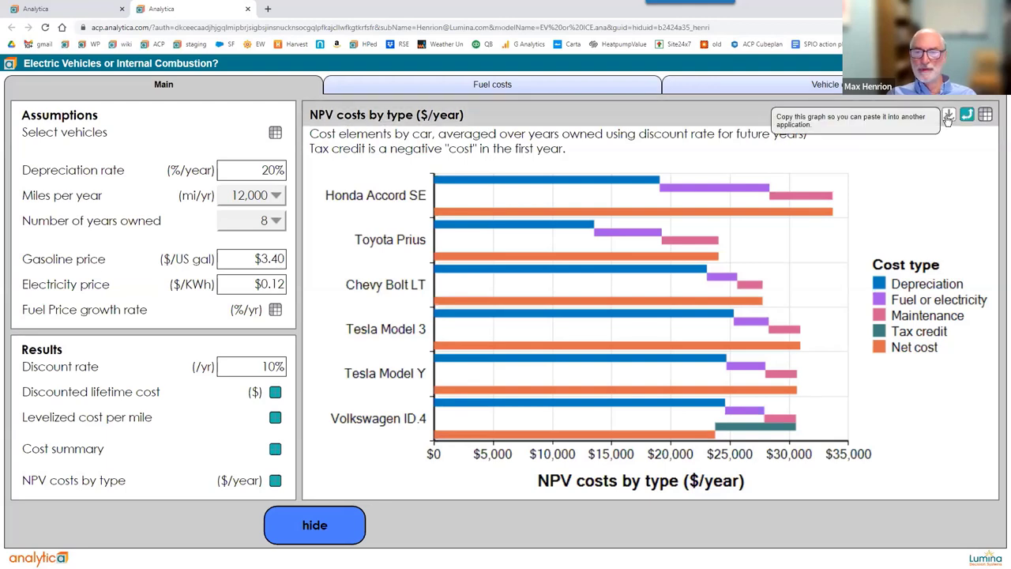
{"action": "left_click", "coordinate": [948, 117]}
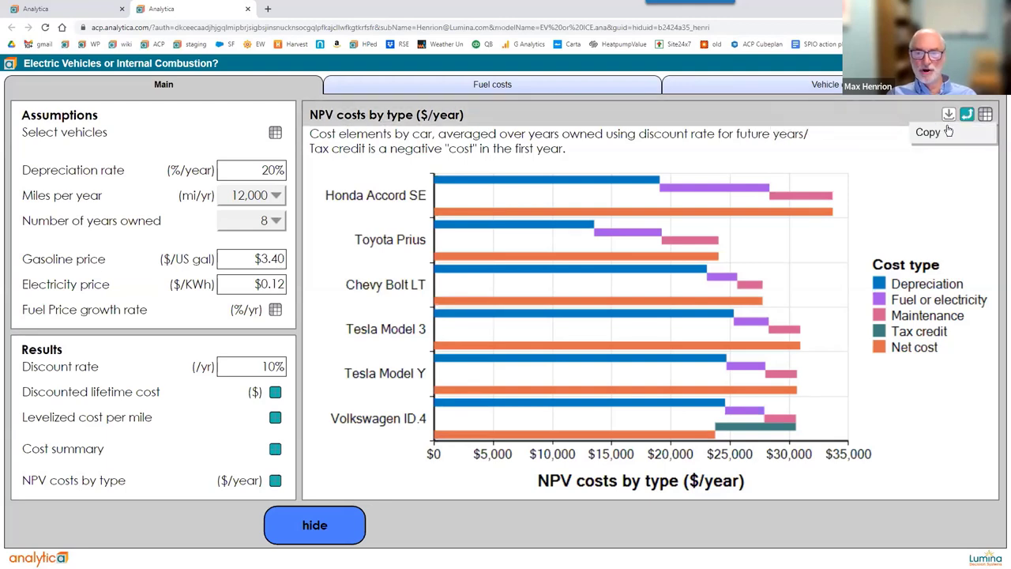
{"action": "left_click", "coordinate": [948, 132]}
{"action": "left_click", "coordinate": [984, 115]}
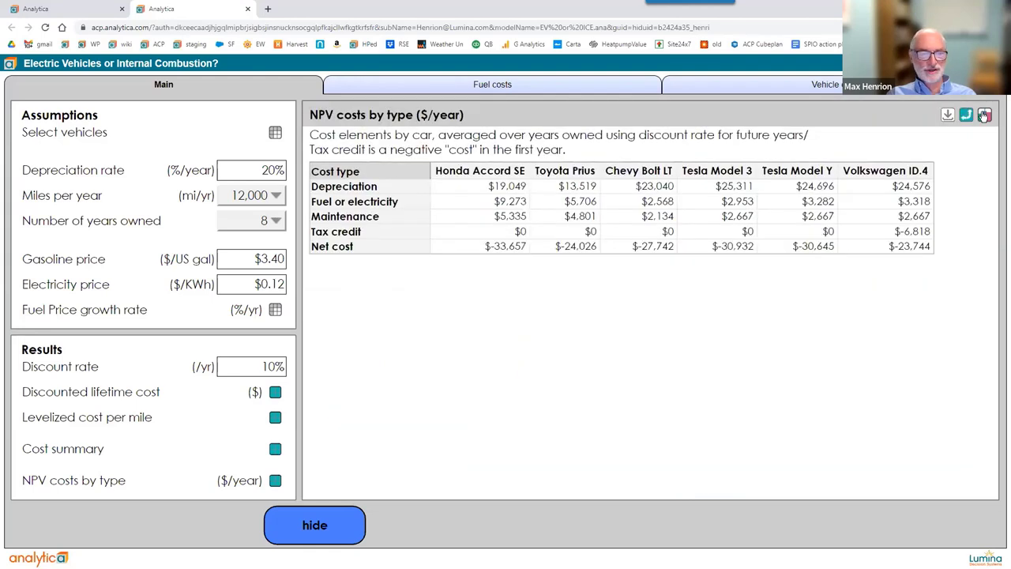
{"action": "left_click", "coordinate": [948, 116]}
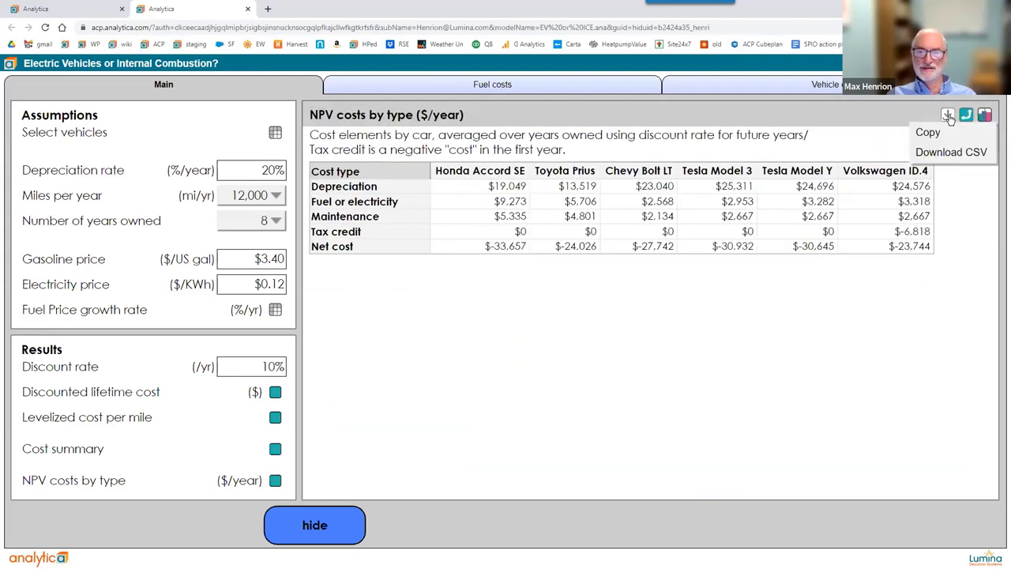
Export the NPV costs by type table to 'NPV costs by type.csv'.
{"action": "left_click", "coordinate": [939, 152]}
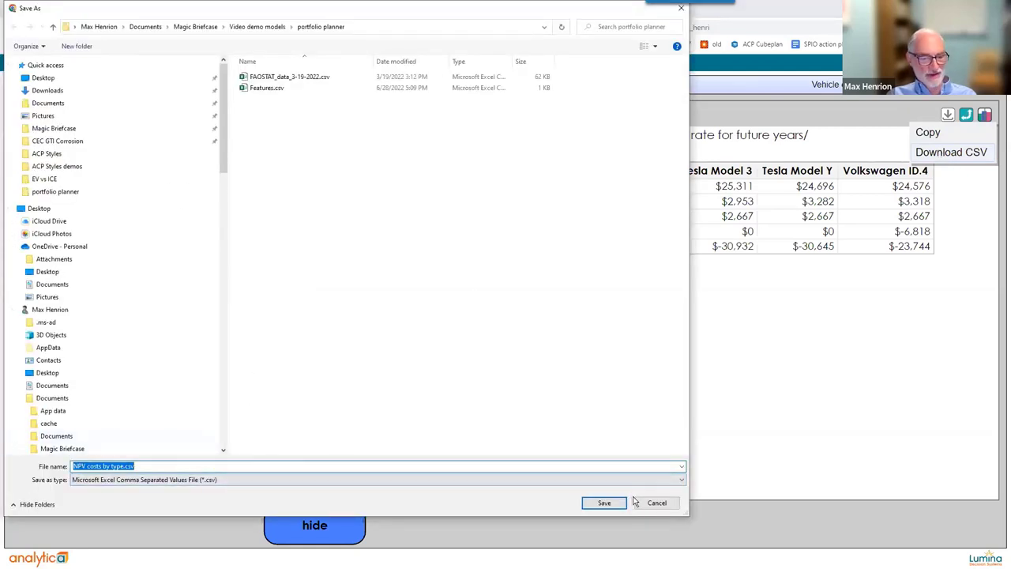
{"action": "left_click", "coordinate": [605, 502]}
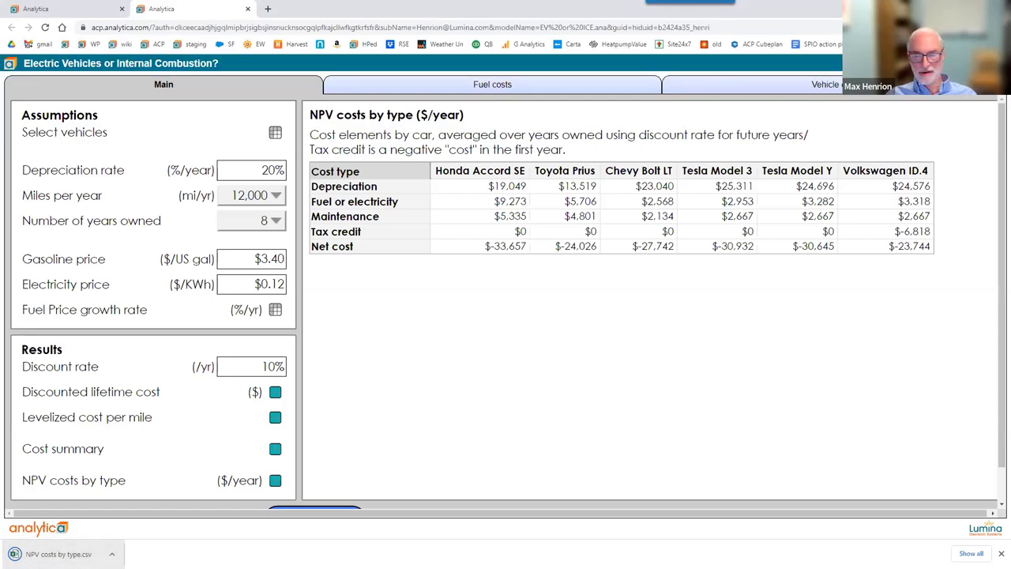
Open NPV costs by type.csv in Excel, widen column A, then close without saving.
{"action": "left_click", "coordinate": [59, 553]}
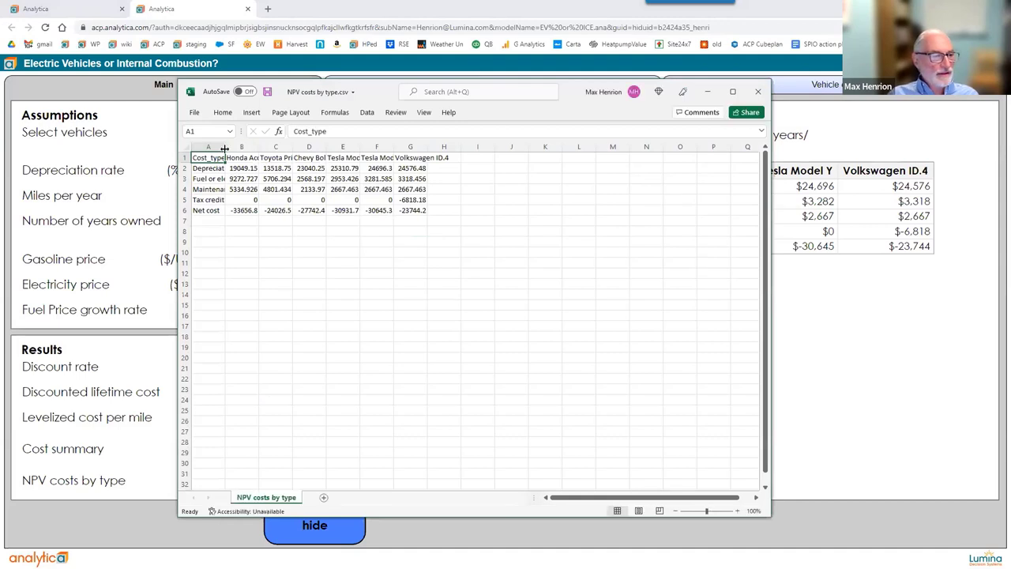
{"action": "left_click_drag", "start_coordinate": [224, 149], "coordinate": [325, 248]}
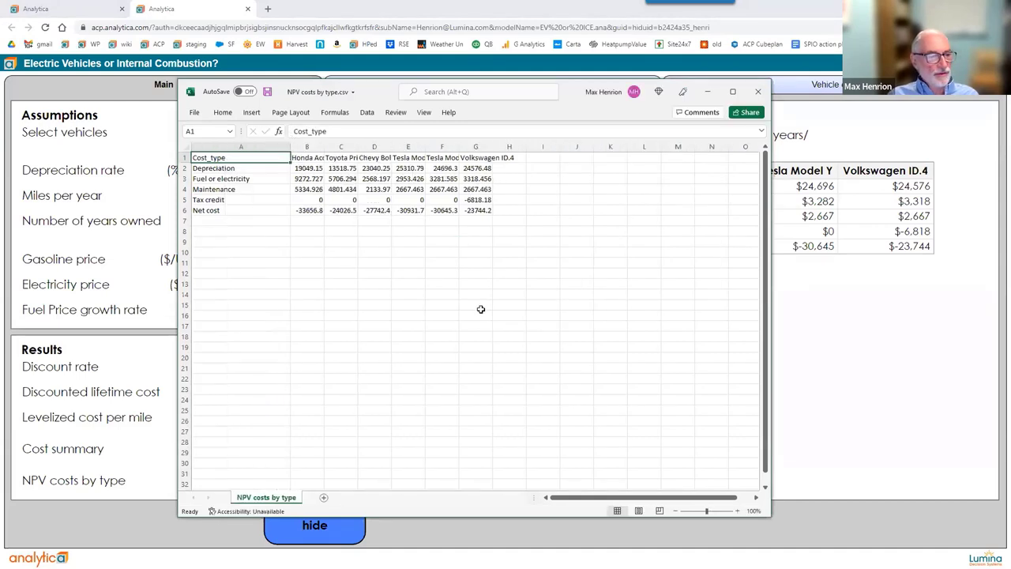
{"action": "left_click", "coordinate": [760, 94]}
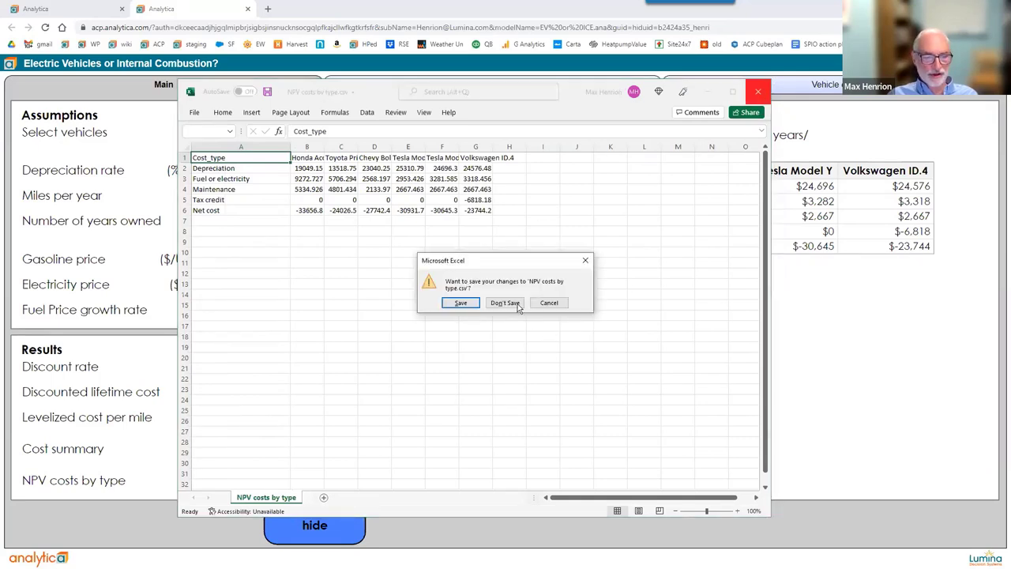
{"action": "left_click", "coordinate": [505, 303]}
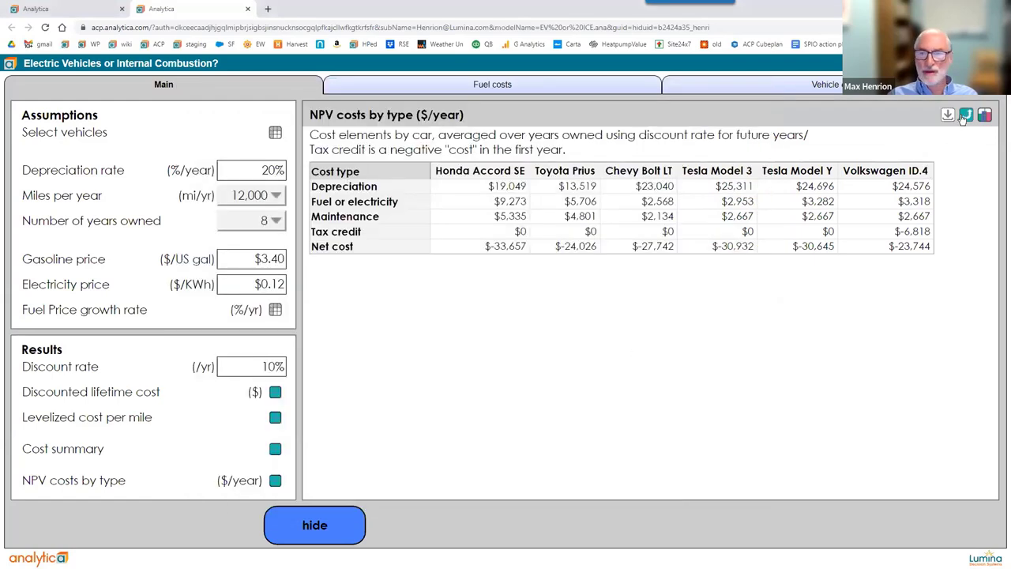
Show the NPV table as a chart with index menus, then return to desktop Analytica.
{"action": "left_click", "coordinate": [985, 116]}
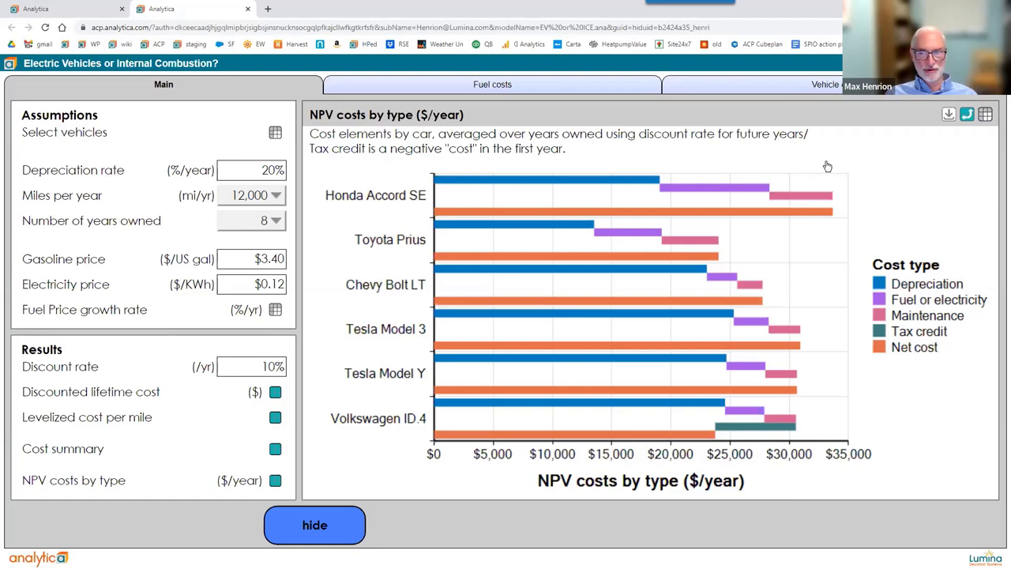
{"action": "left_click", "coordinate": [966, 117]}
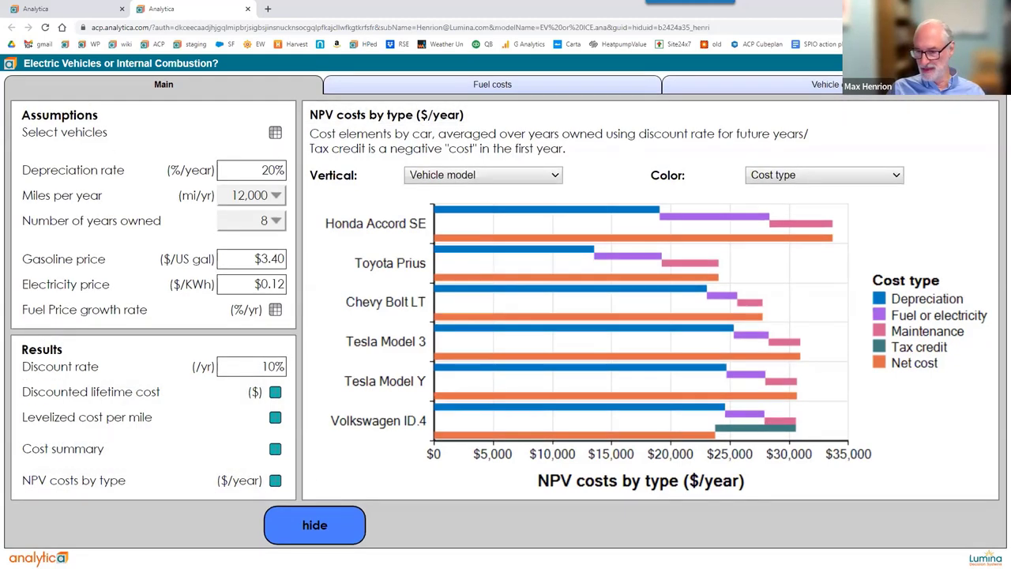
{"action": "key", "text": "alt+Tab"}
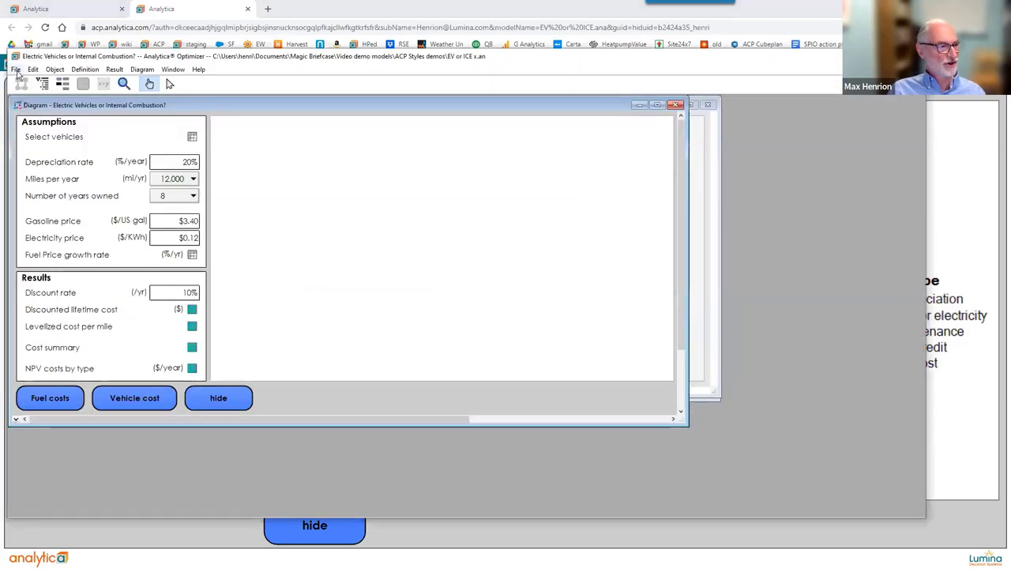
Select ACP style library.ana under File > Add Library, then cancel without adding it.
{"action": "left_click", "coordinate": [16, 70]}
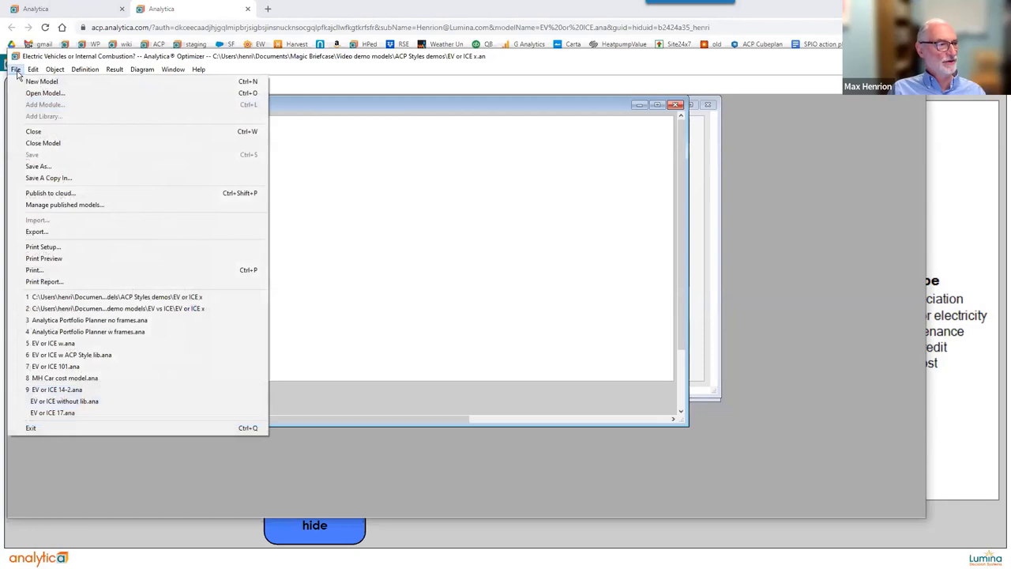
{"action": "left_click", "coordinate": [183, 91]}
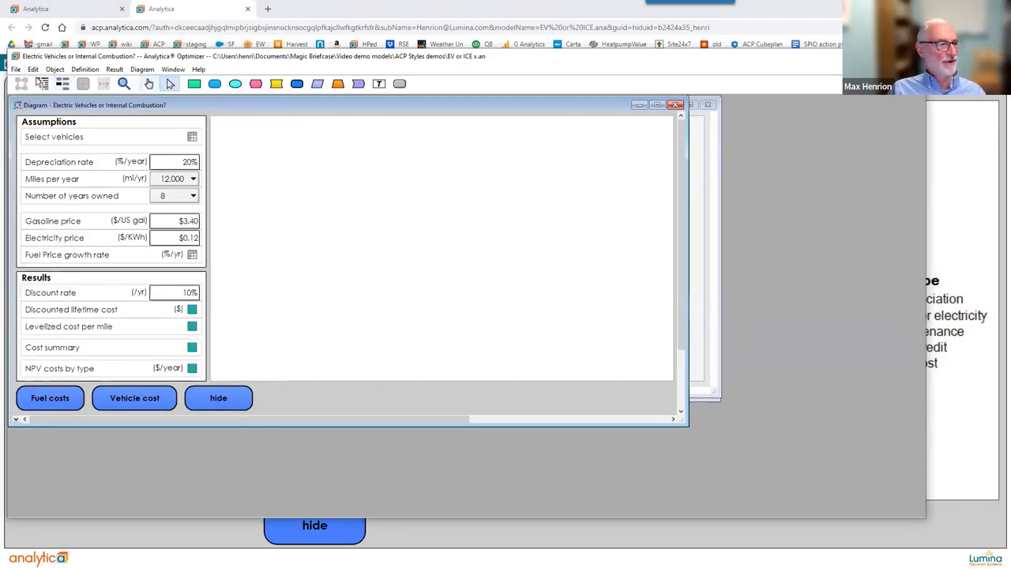
{"action": "left_click", "coordinate": [16, 69]}
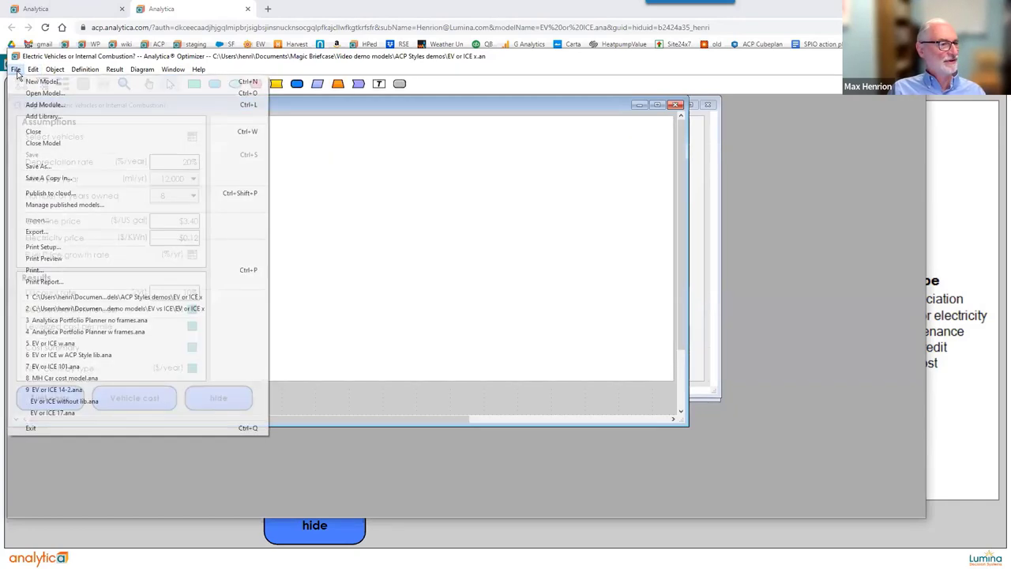
{"action": "left_click", "coordinate": [32, 119]}
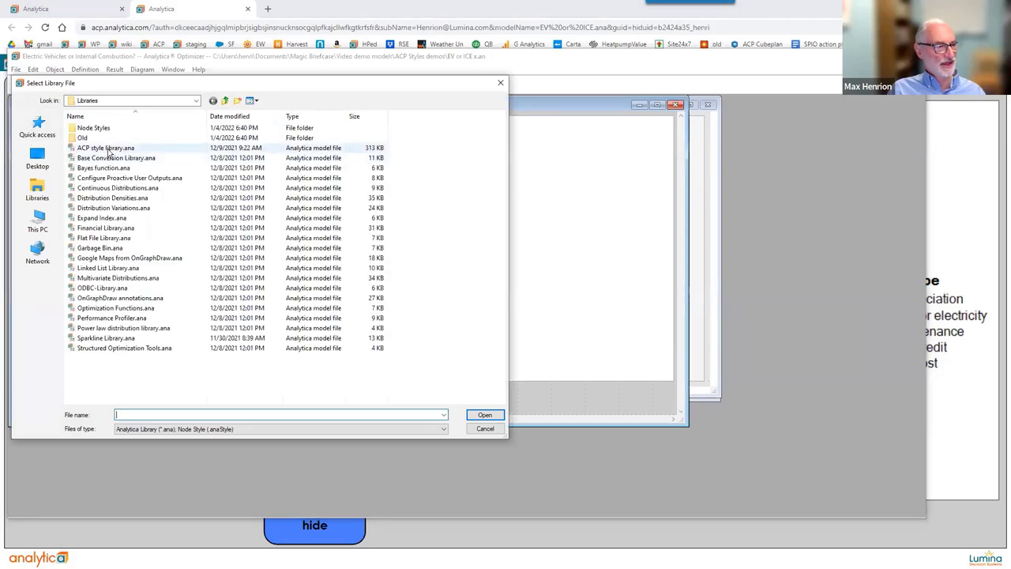
{"action": "left_click", "coordinate": [108, 149]}
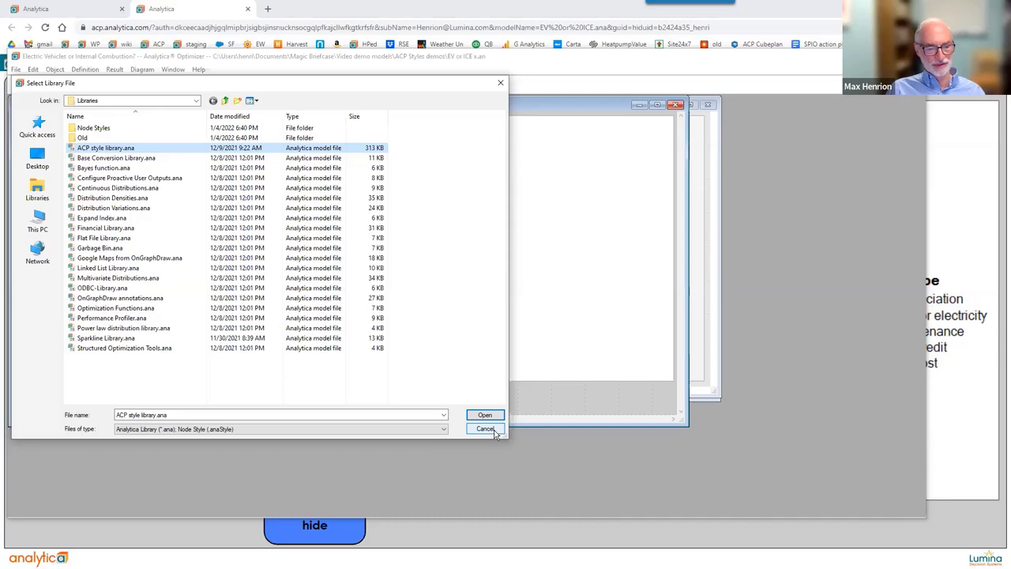
{"action": "left_click", "coordinate": [484, 429]}
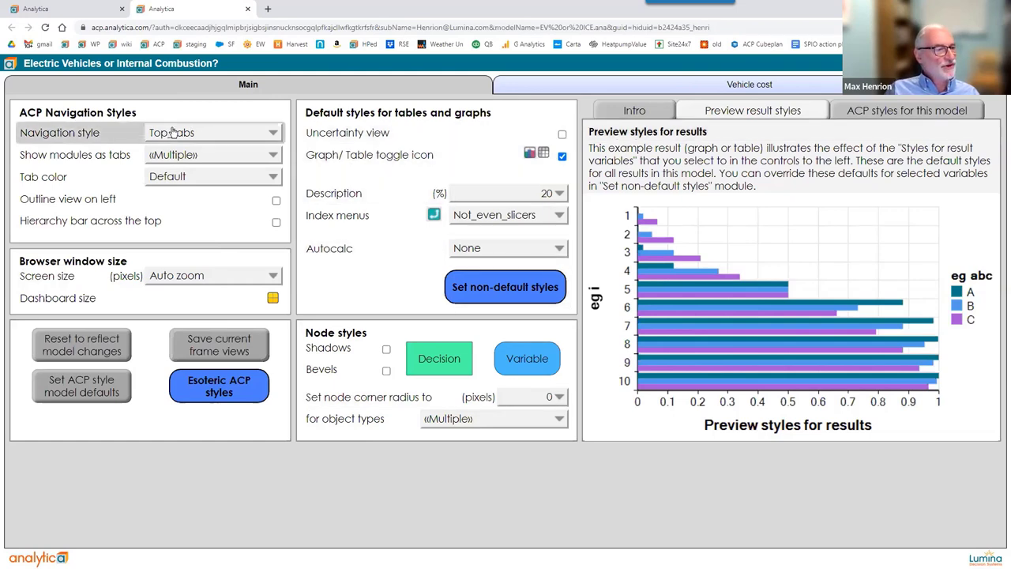
Change the Navigation style setting to Outline.
{"action": "mouse_move", "coordinate": [179, 133]}
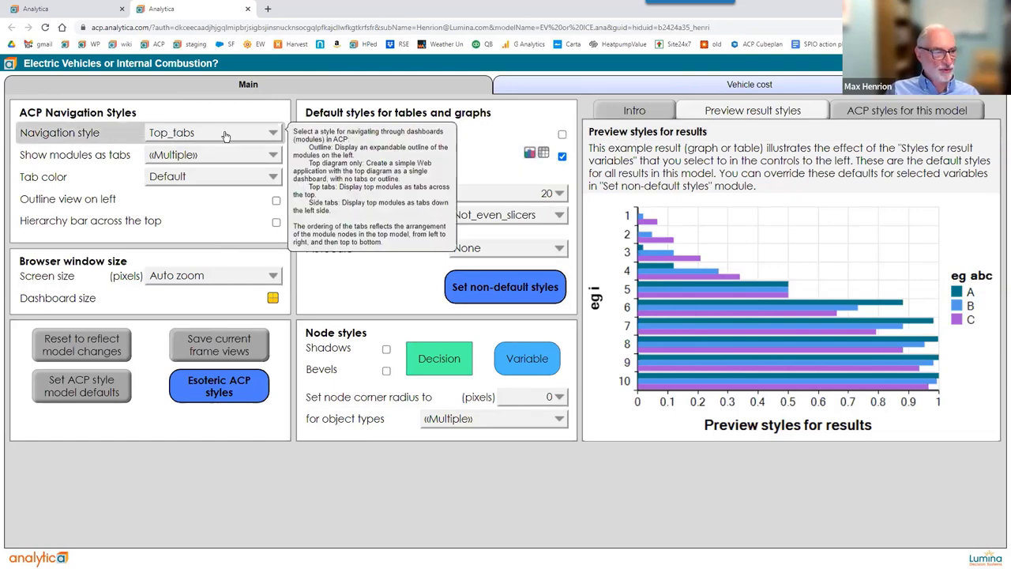
{"action": "left_click", "coordinate": [225, 136]}
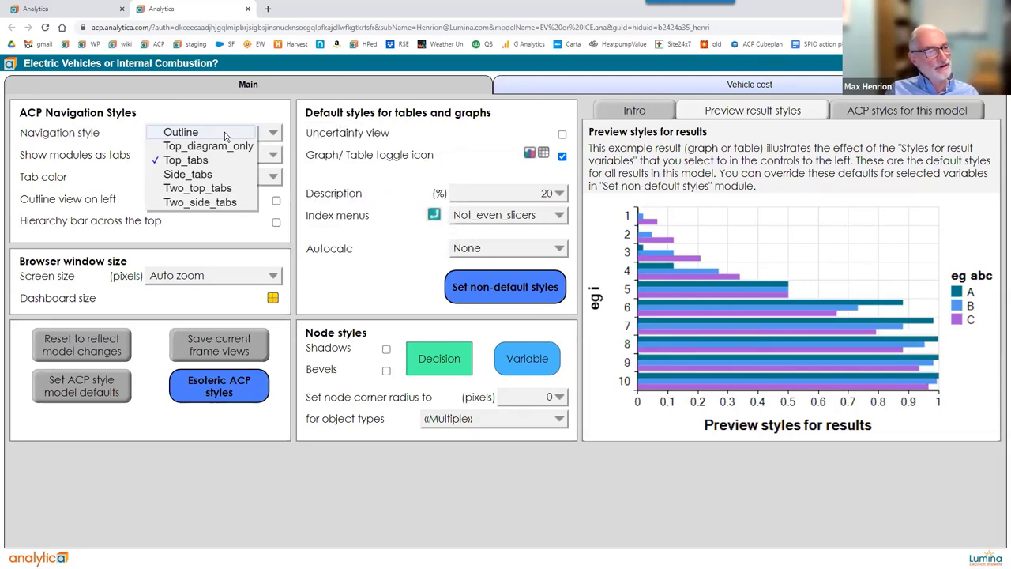
{"action": "left_click", "coordinate": [225, 133]}
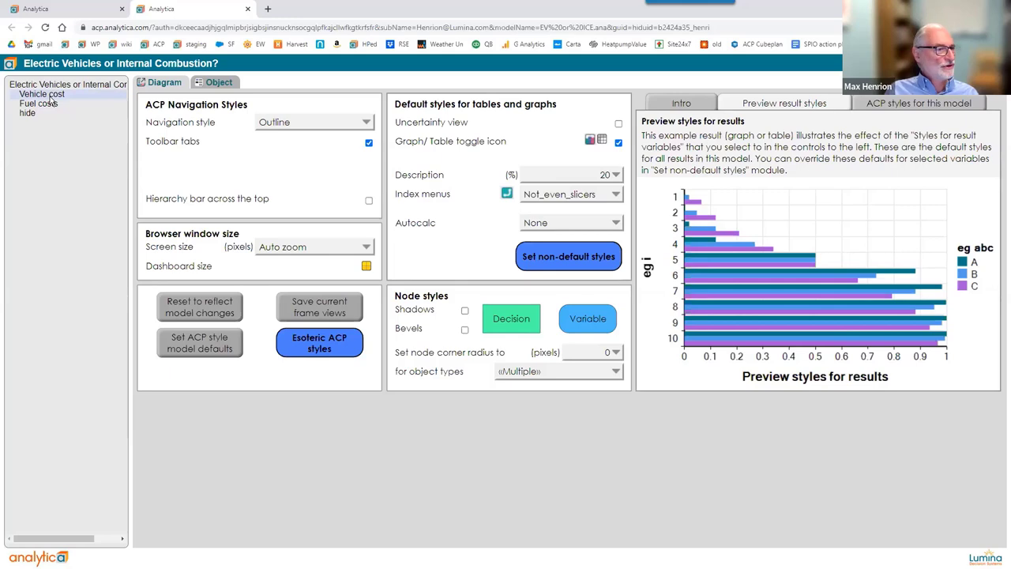
Browse Vehicle cost and Fuel costs in the outline, view Fuel cost per year, then reopen ACP styles.
{"action": "left_click", "coordinate": [50, 96]}
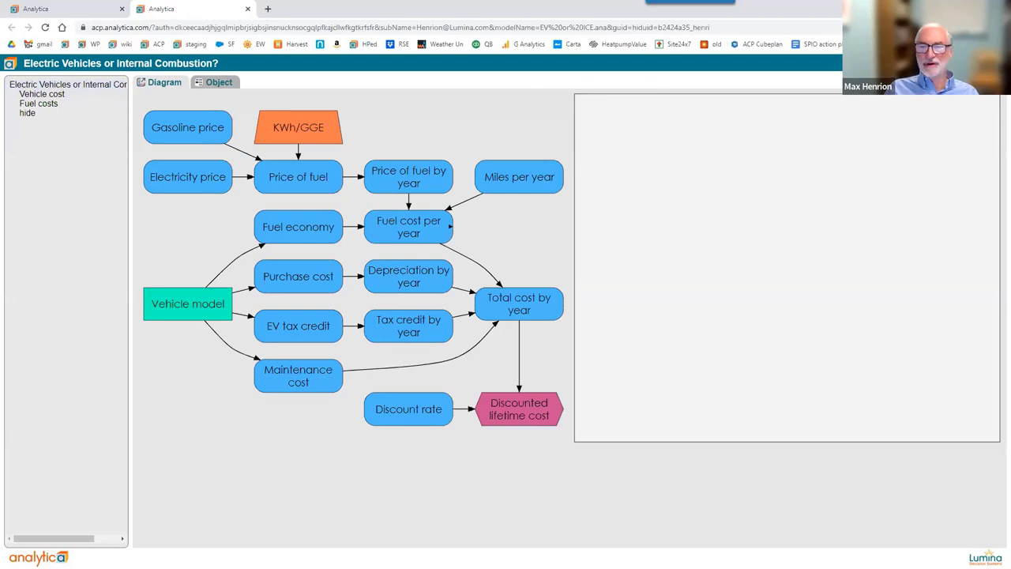
{"action": "left_click", "coordinate": [45, 106]}
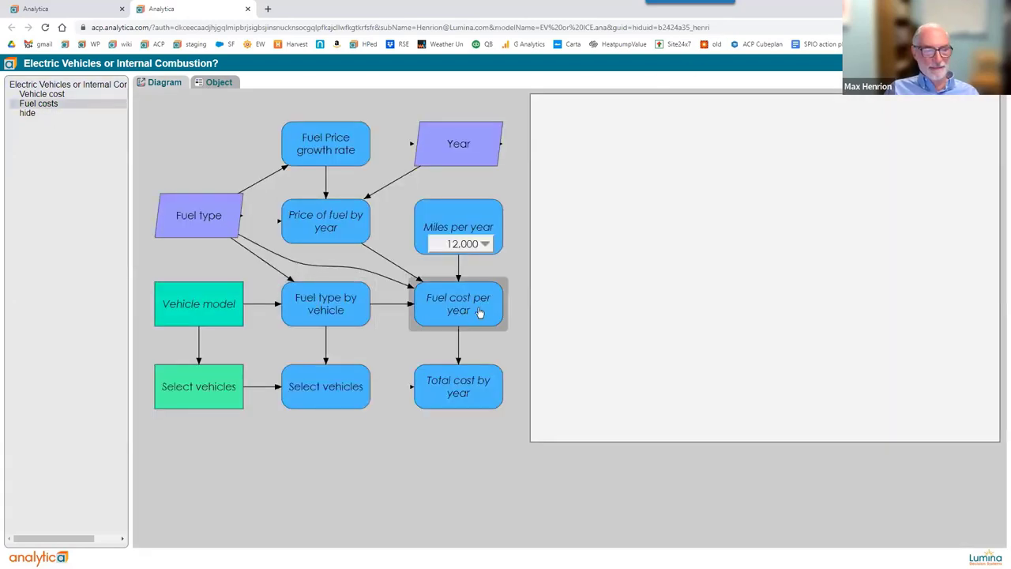
{"action": "left_click", "coordinate": [478, 312]}
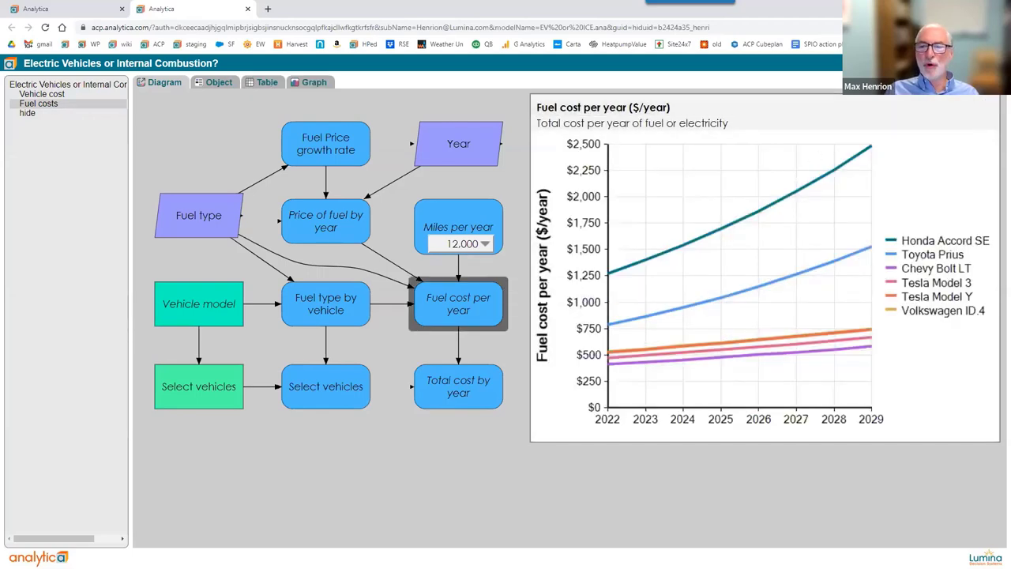
{"action": "left_click", "coordinate": [916, 154]}
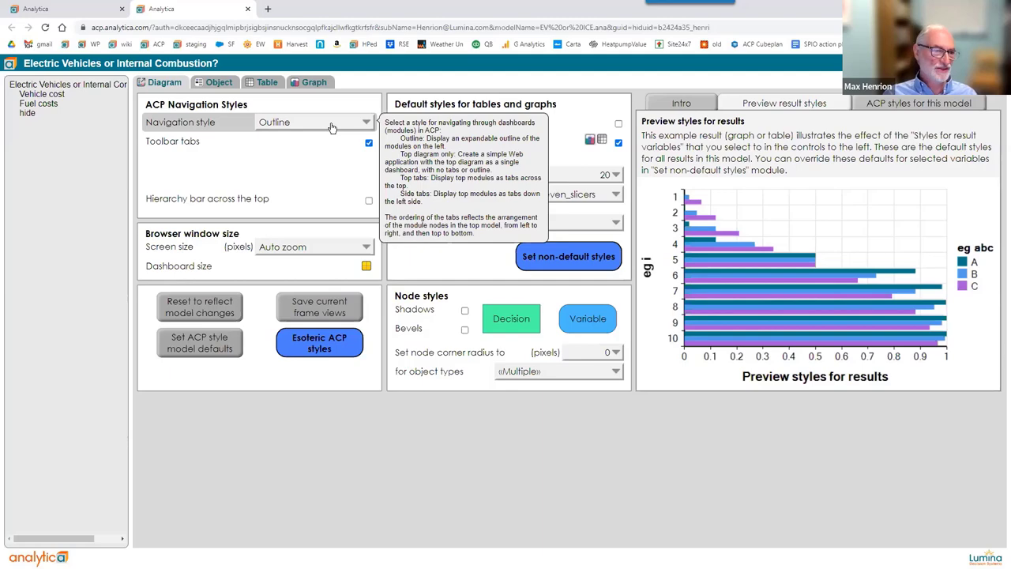
Set navigation to Top_tabs and show Fuel costs and hide as module tabs.
{"action": "left_click", "coordinate": [331, 128]}
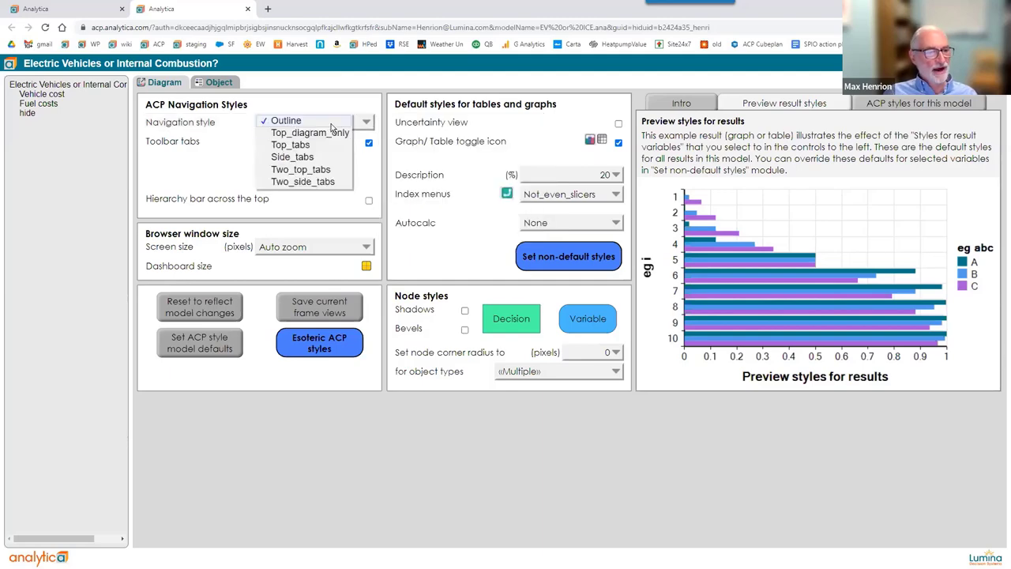
{"action": "left_click", "coordinate": [290, 144]}
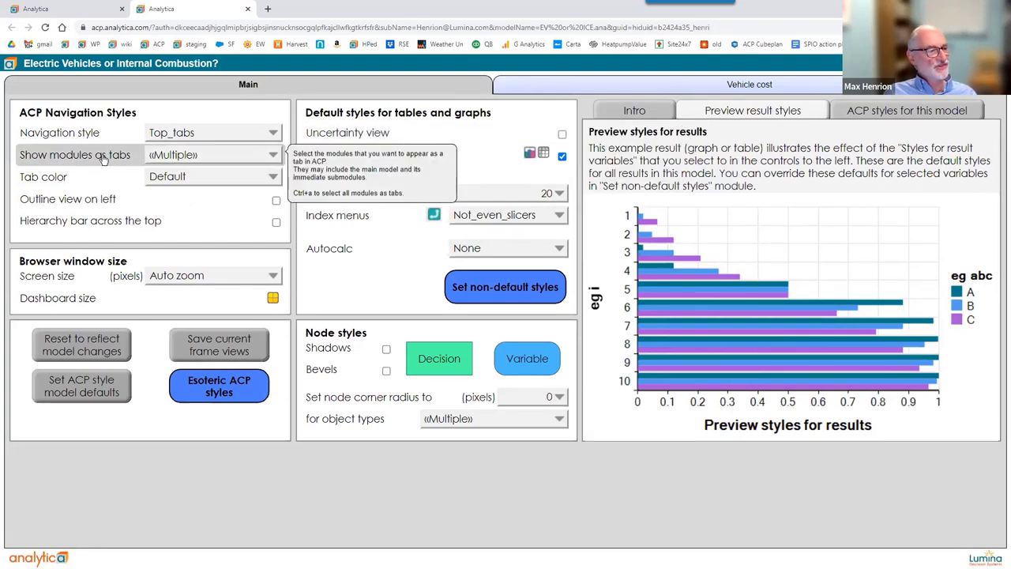
{"action": "left_click", "coordinate": [204, 156]}
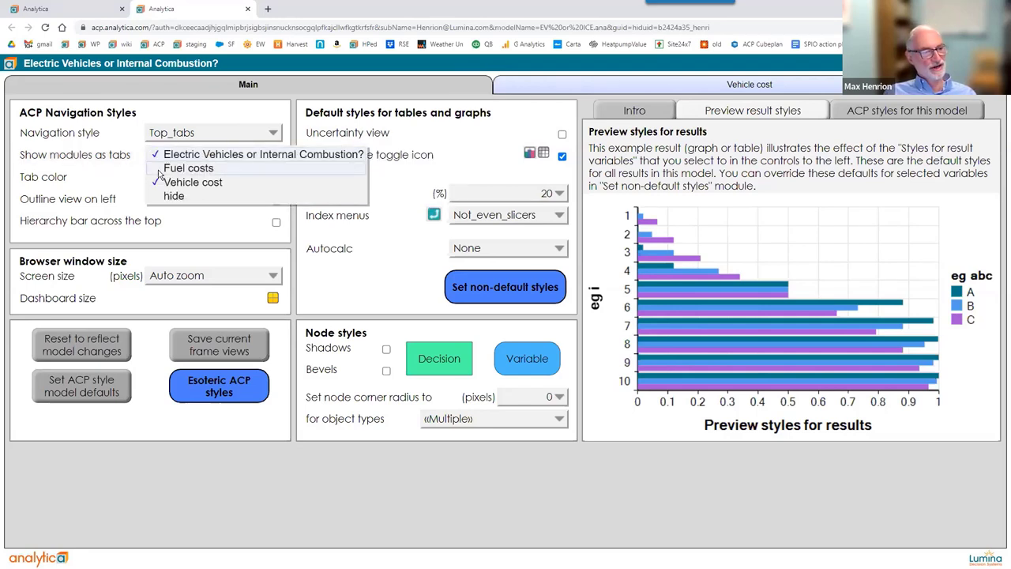
{"action": "left_click", "coordinate": [160, 171]}
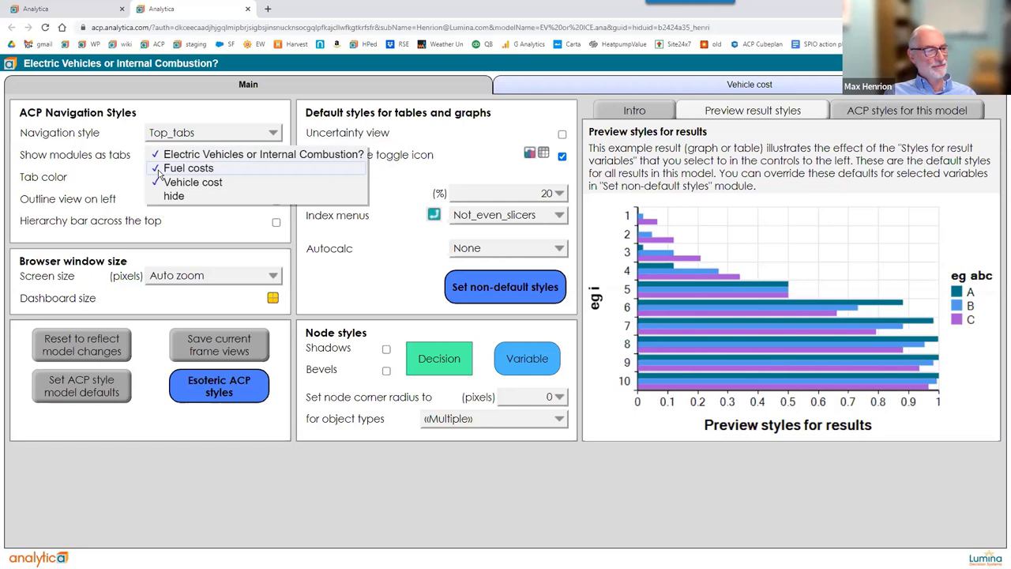
{"action": "left_click", "coordinate": [161, 198]}
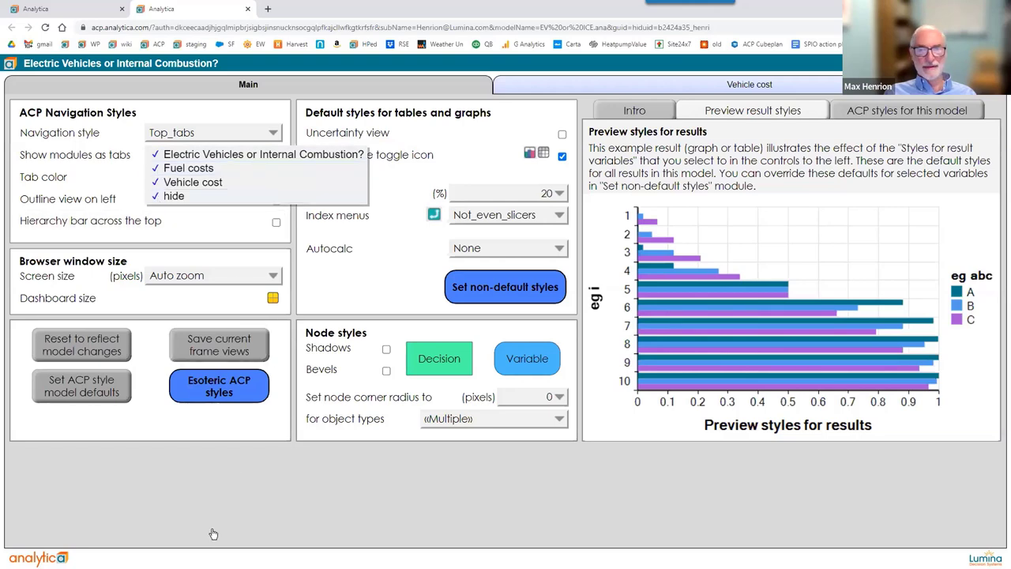
{"action": "left_click", "coordinate": [252, 489]}
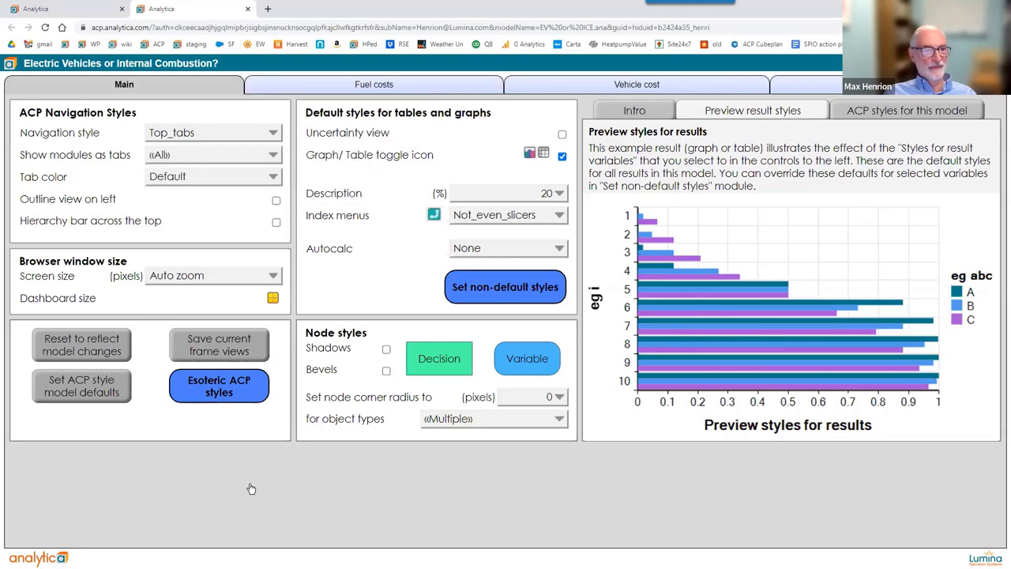
Turn on Hide nontab module nodes, drop hide from the tabs, and return to Main.
{"action": "left_click", "coordinate": [210, 395]}
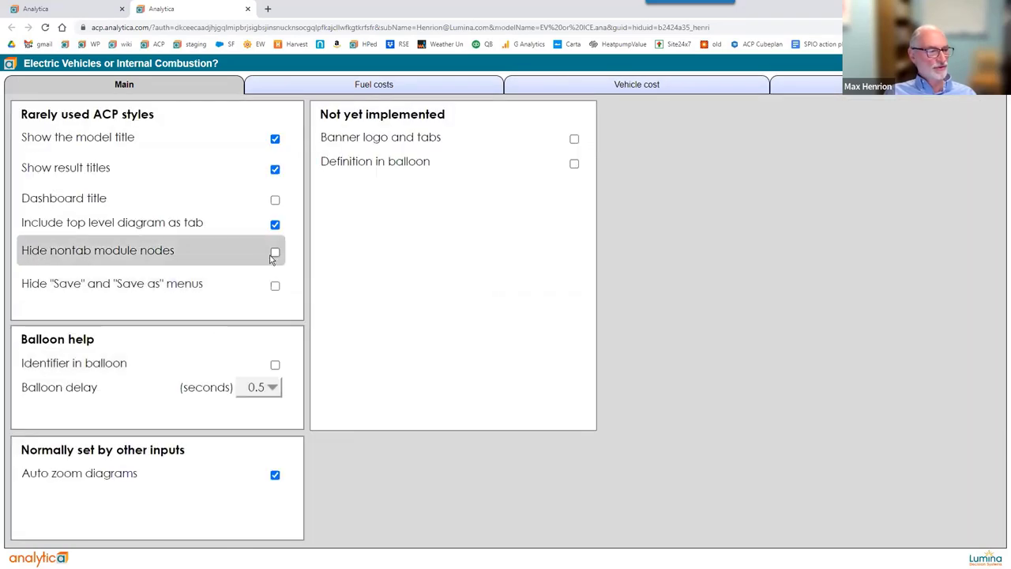
{"action": "left_click", "coordinate": [273, 254]}
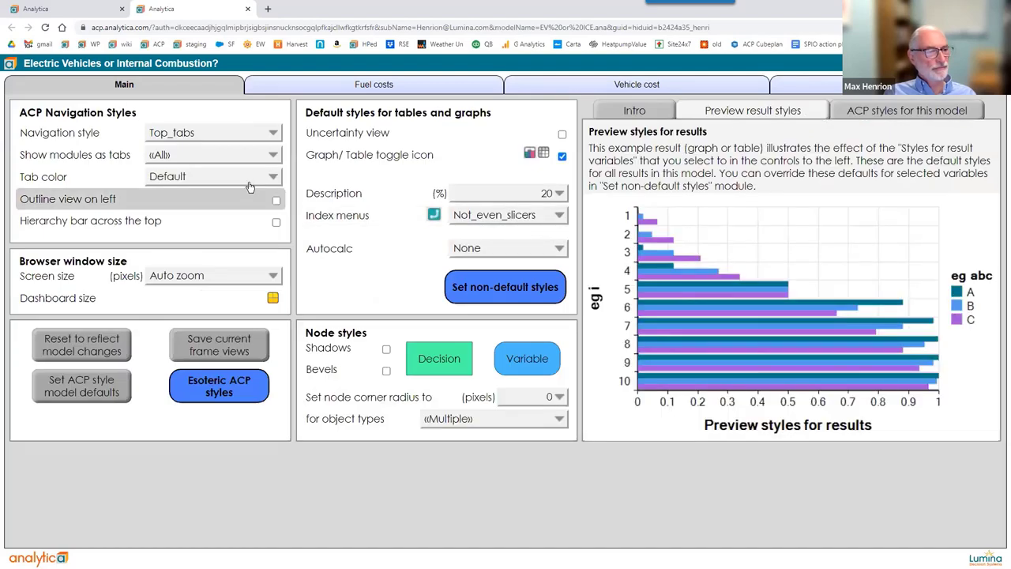
{"action": "left_click", "coordinate": [219, 157]}
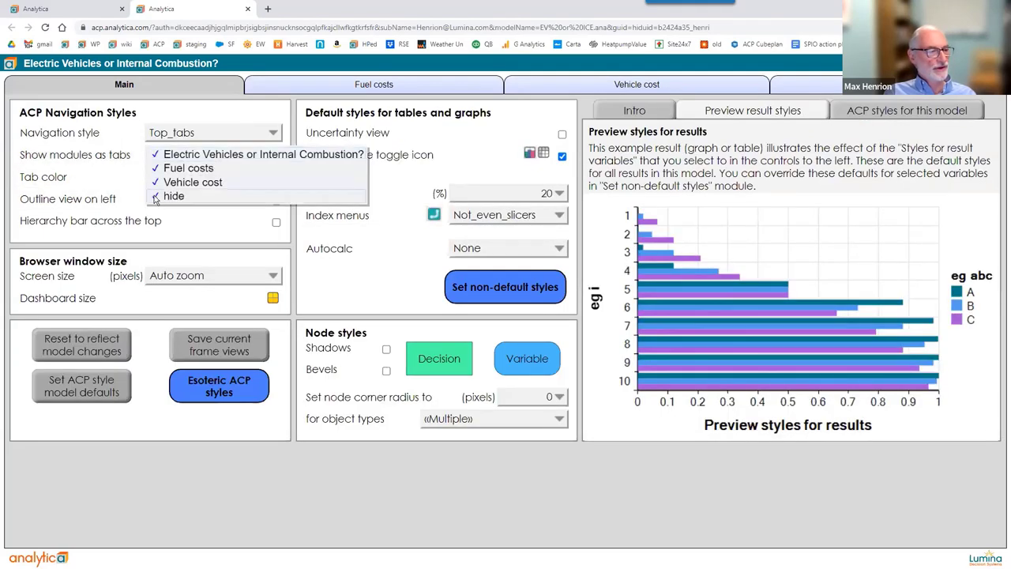
{"action": "left_click", "coordinate": [204, 464]}
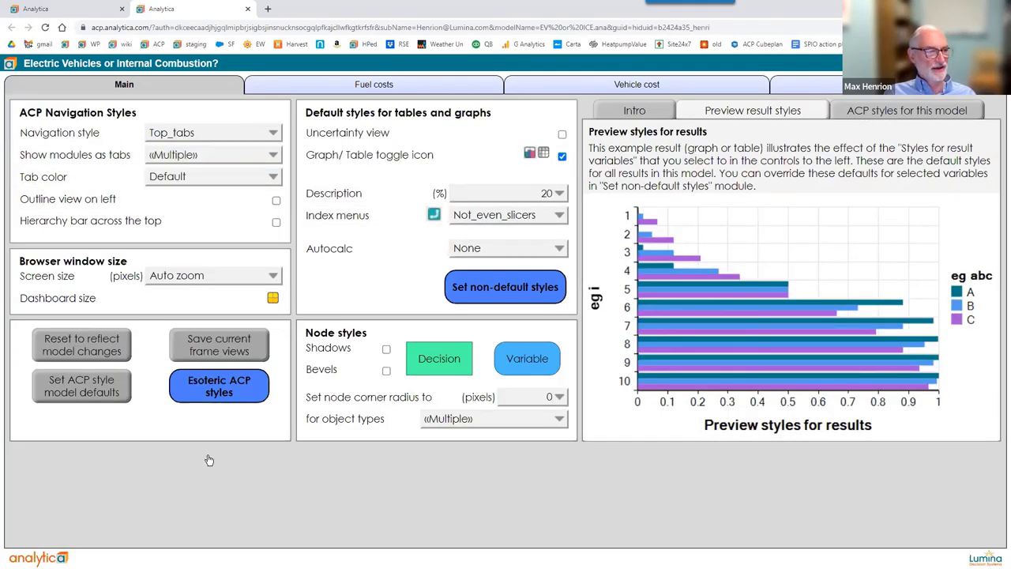
{"action": "left_click", "coordinate": [170, 84]}
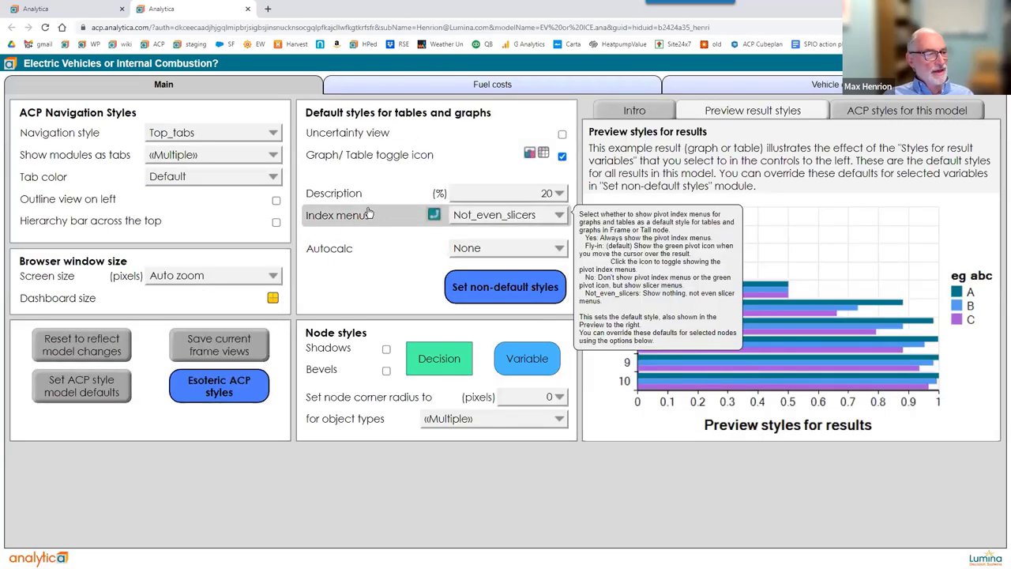
Try Side_tabs navigation, then switch back to Top_tabs with Main, Fuel costs and Vehicle cost tabs.
{"action": "left_click", "coordinate": [221, 135]}
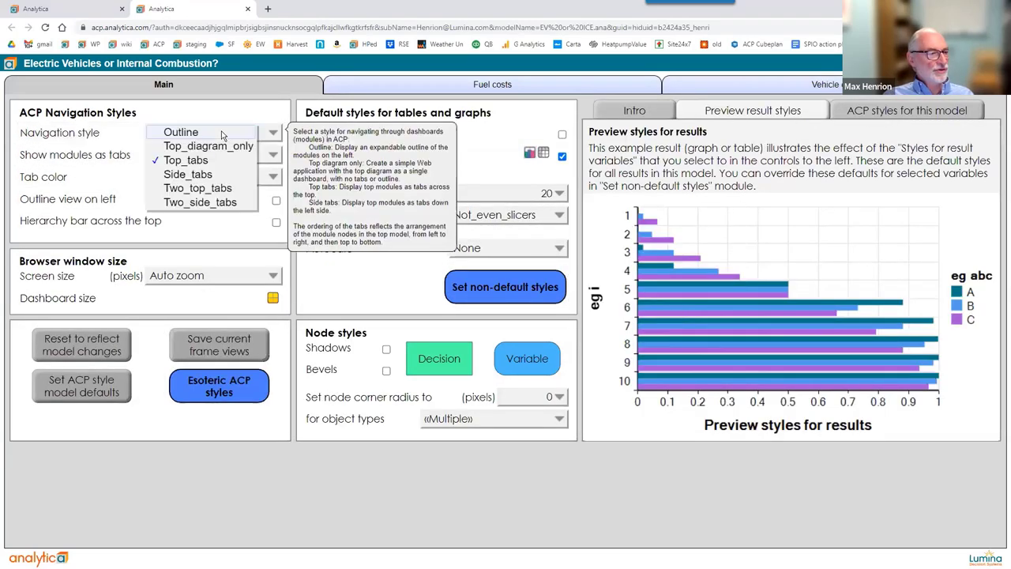
{"action": "left_click", "coordinate": [207, 176]}
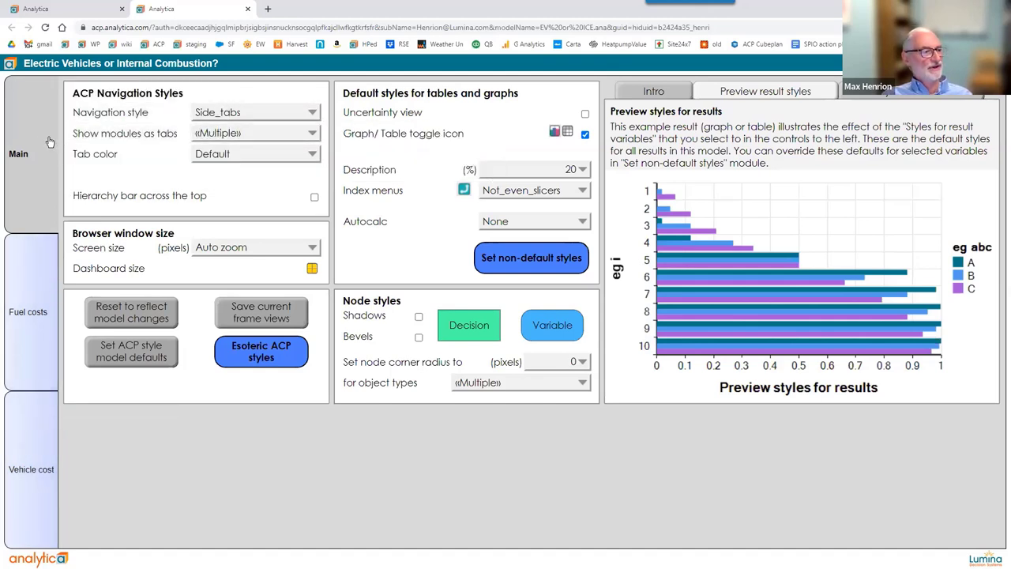
{"action": "mouse_move", "coordinate": [50, 141]}
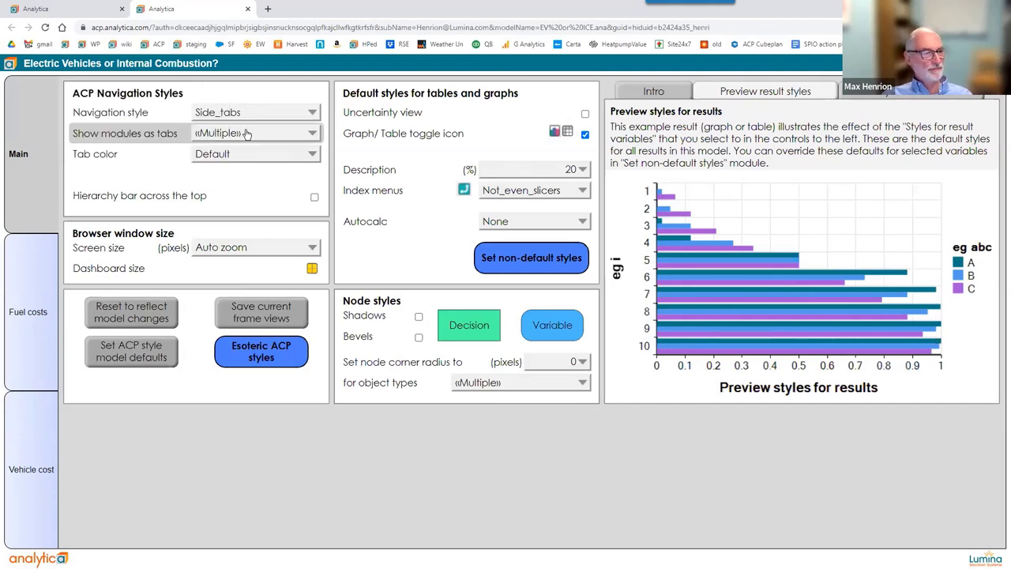
{"action": "mouse_move", "coordinate": [277, 136]}
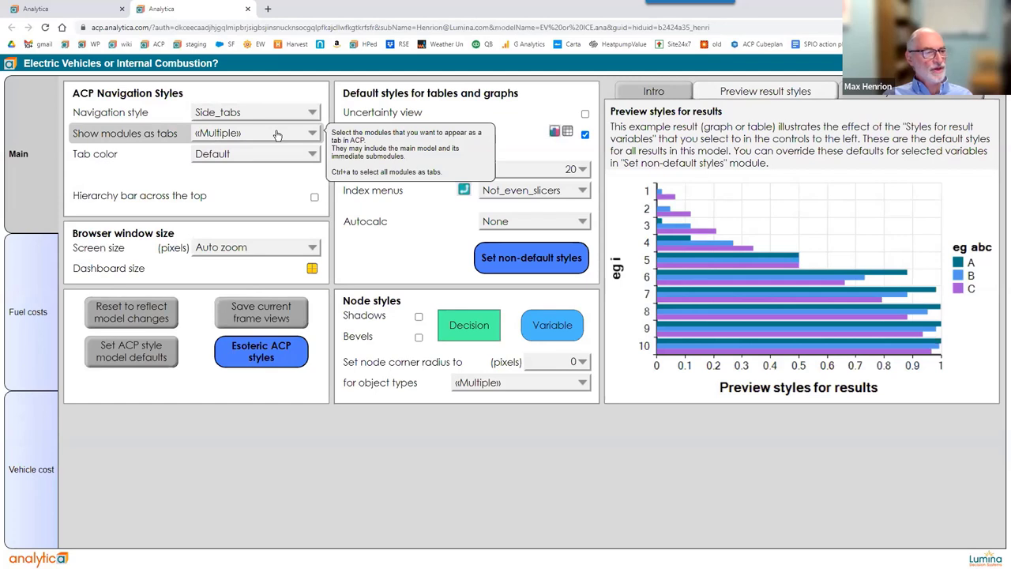
{"action": "left_click", "coordinate": [277, 135]}
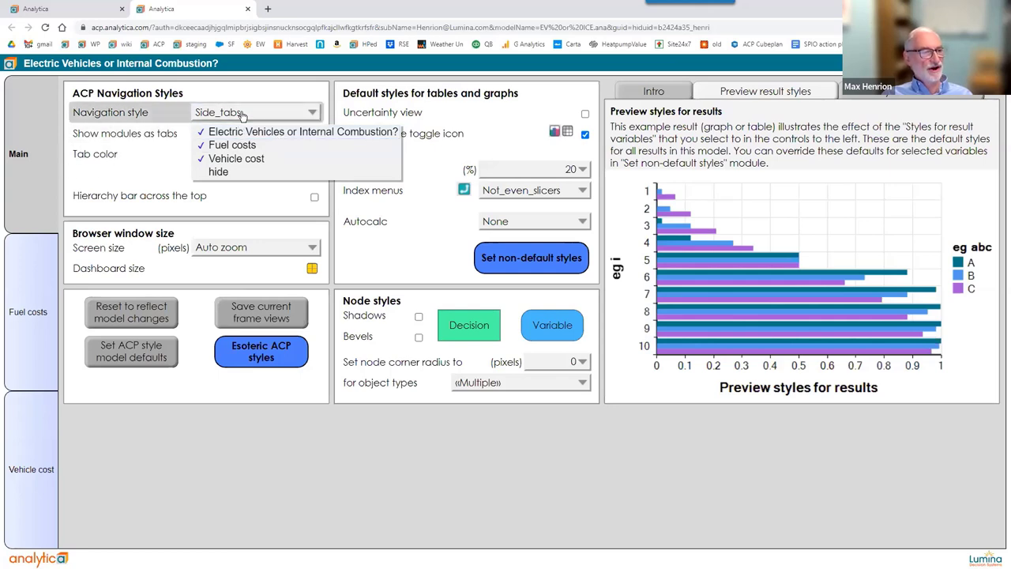
{"action": "left_click", "coordinate": [244, 116]}
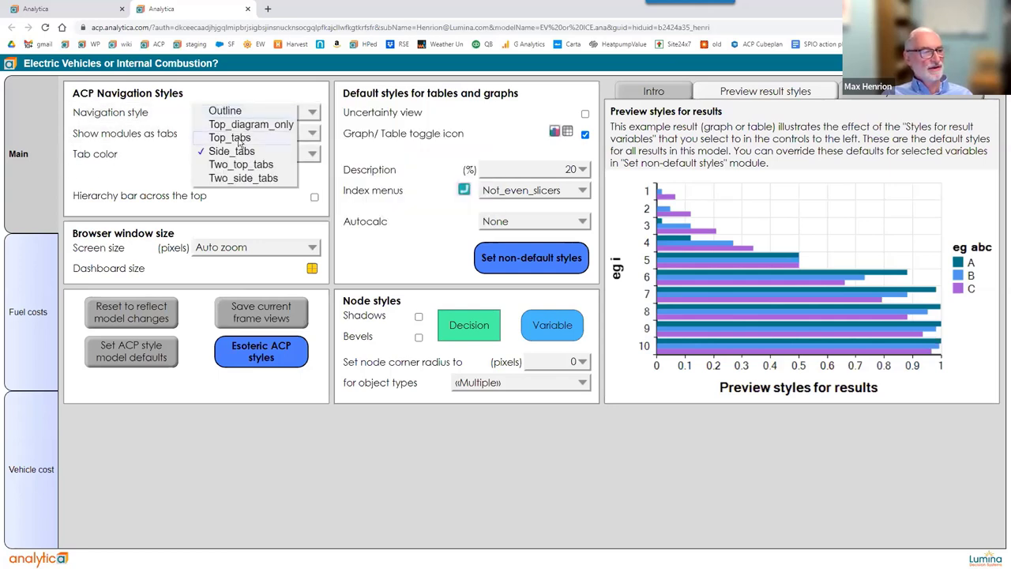
{"action": "left_click", "coordinate": [238, 139]}
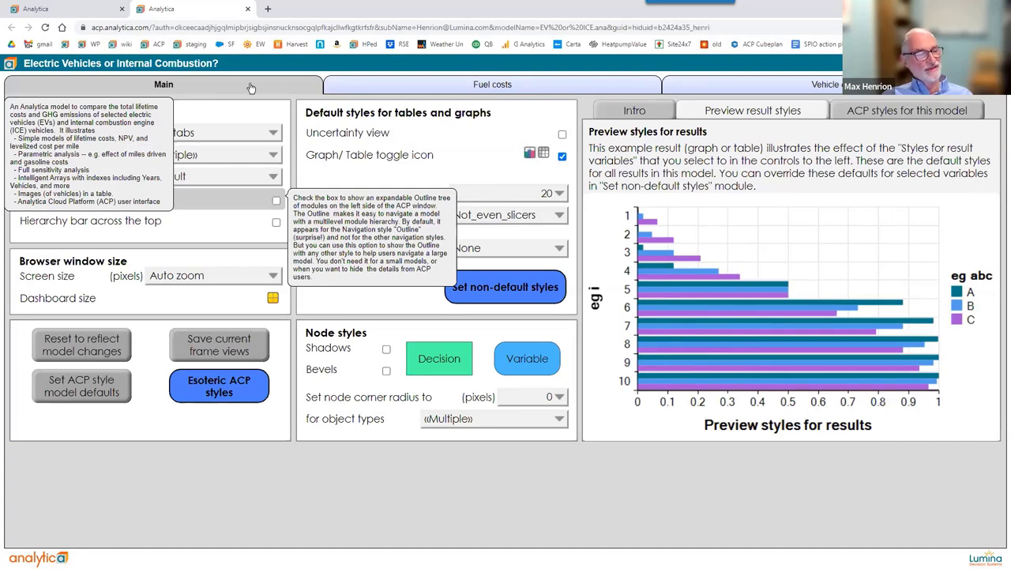
{"action": "left_click", "coordinate": [250, 87]}
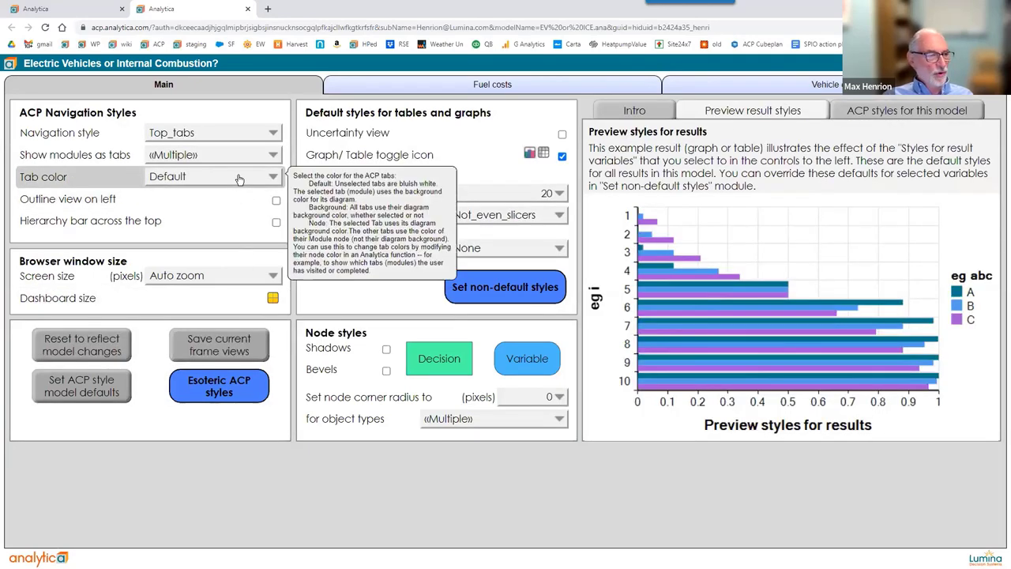
{"action": "left_click", "coordinate": [239, 179]}
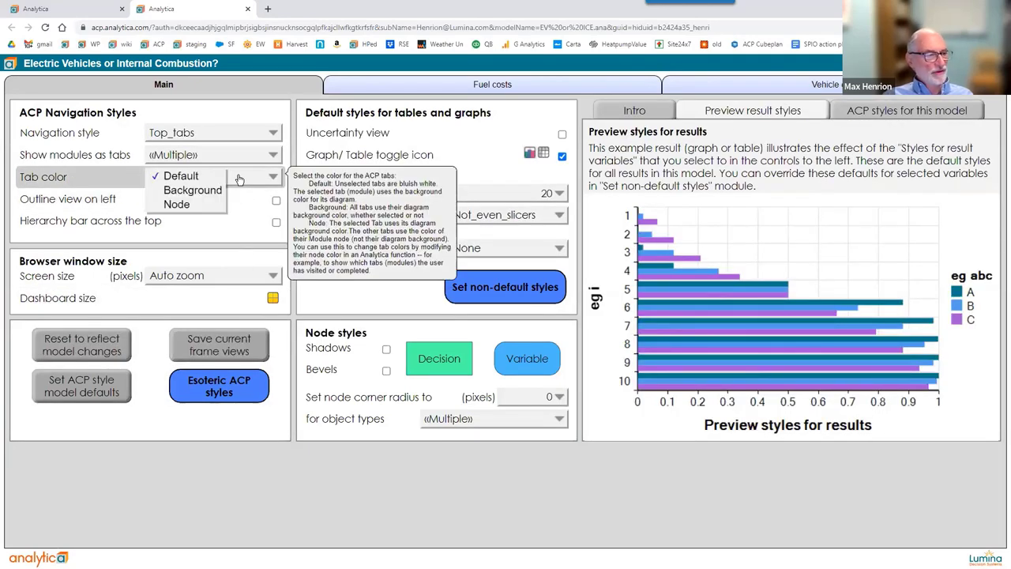
{"action": "left_click", "coordinate": [200, 207]}
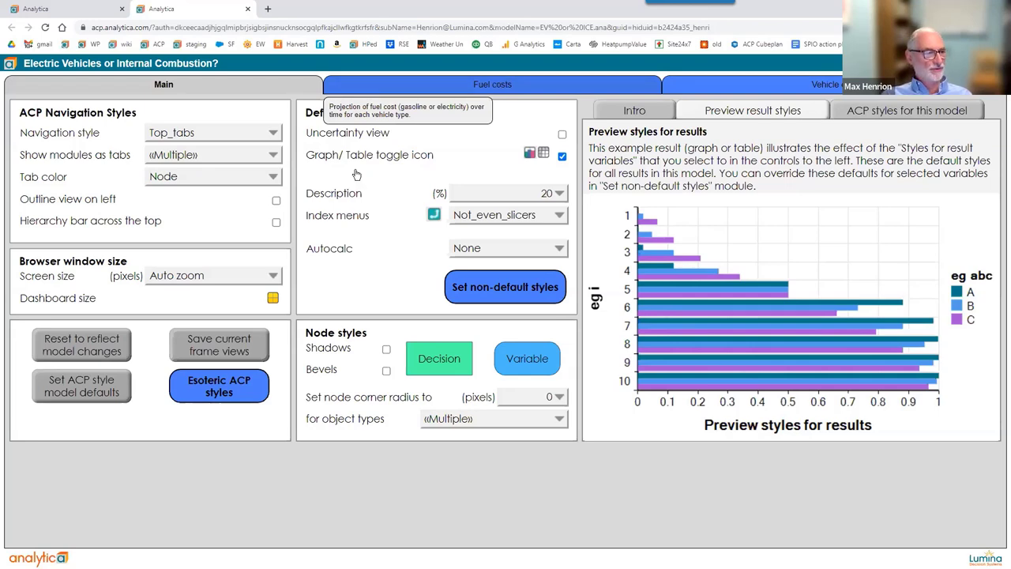
{"action": "left_click", "coordinate": [220, 179]}
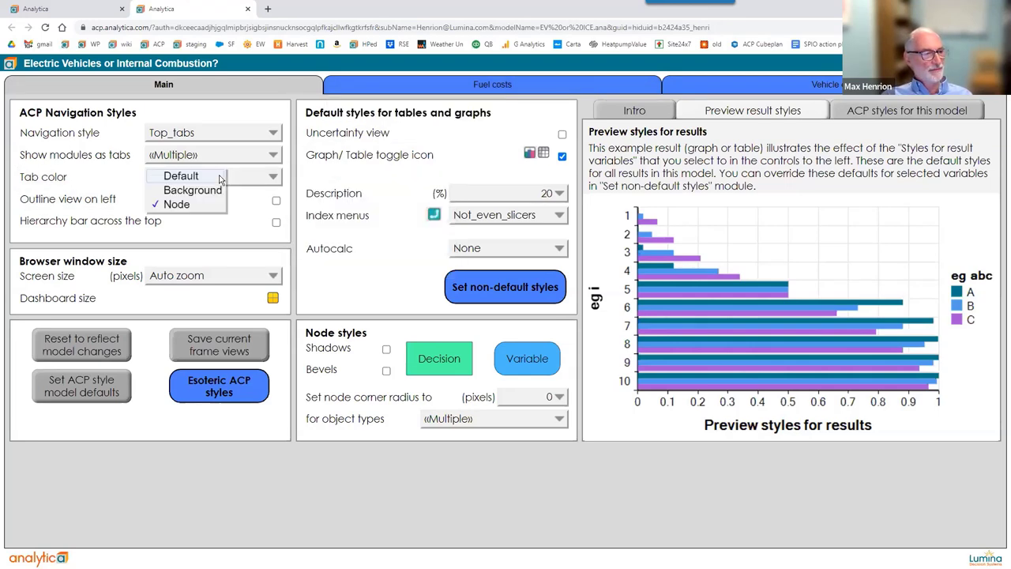
{"action": "left_click", "coordinate": [188, 191]}
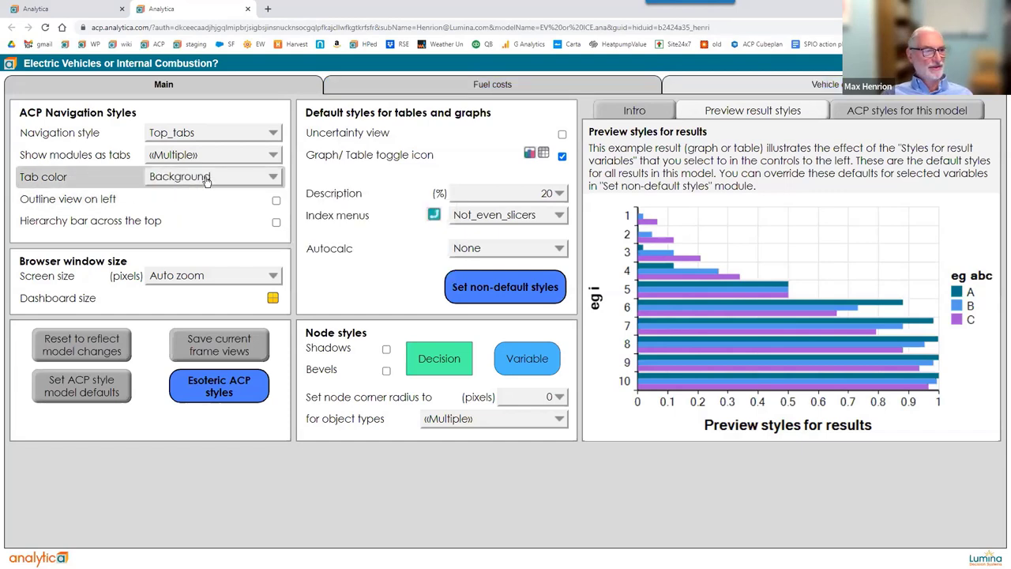
{"action": "left_click", "coordinate": [207, 178]}
{"action": "left_click", "coordinate": [206, 179]}
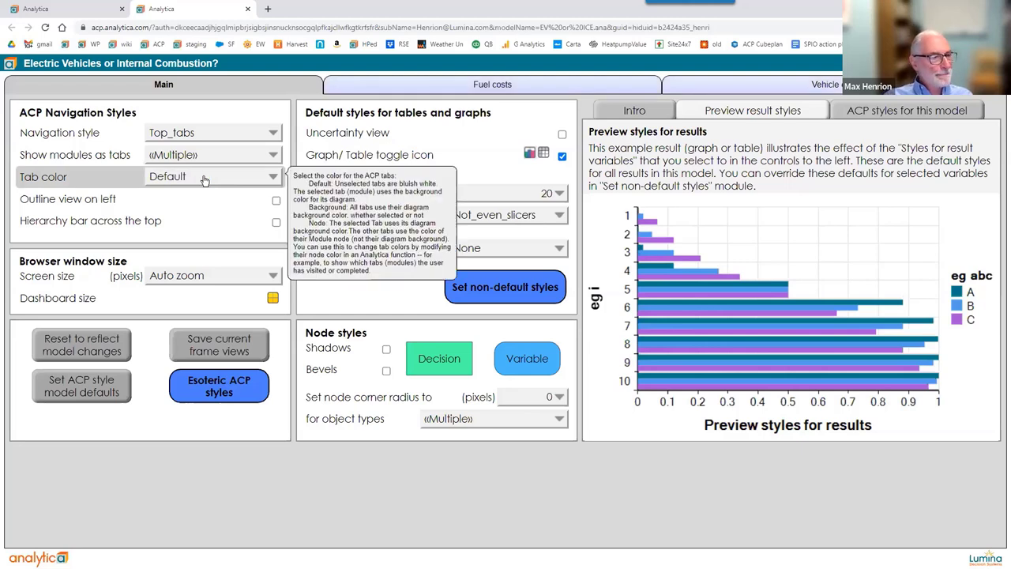
{"action": "mouse_move", "coordinate": [210, 134]}
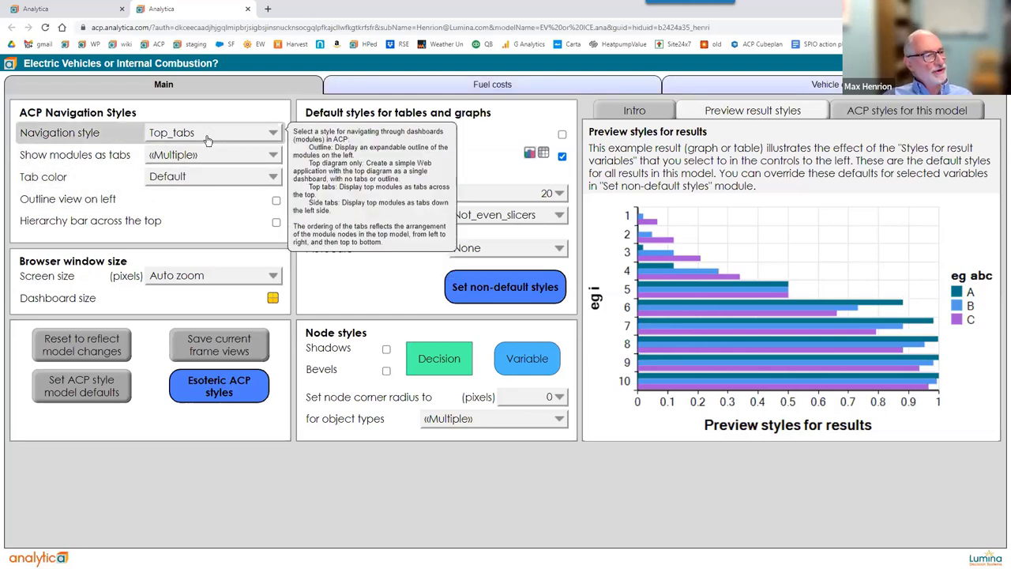
{"action": "mouse_move", "coordinate": [276, 202]}
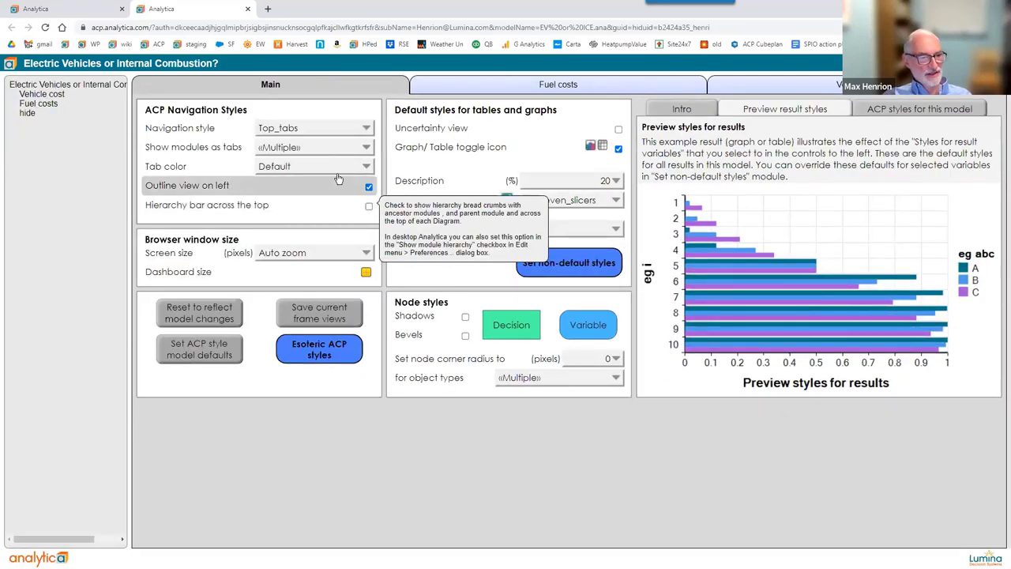
{"action": "mouse_move", "coordinate": [370, 190]}
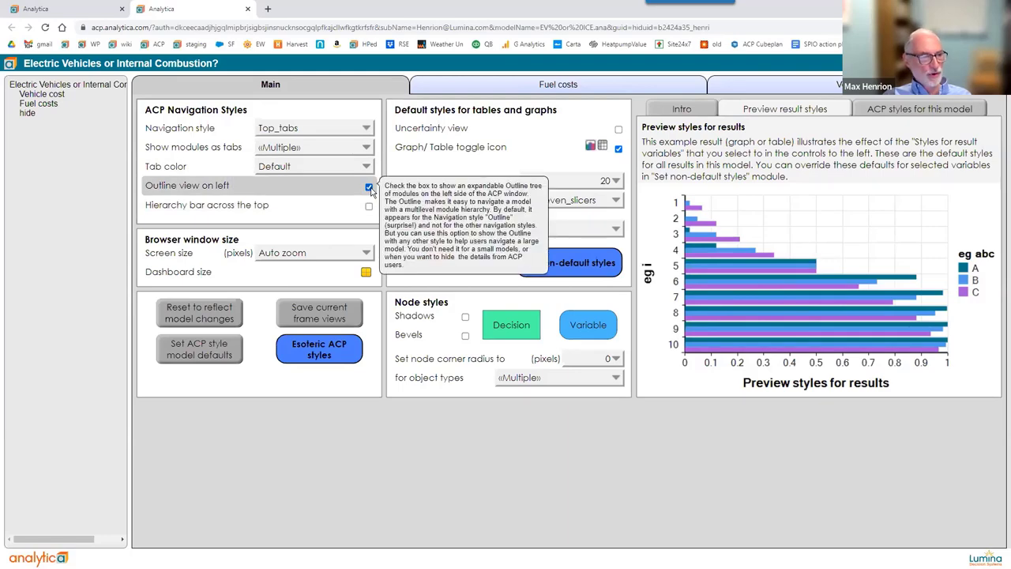
{"action": "left_click", "coordinate": [369, 187]}
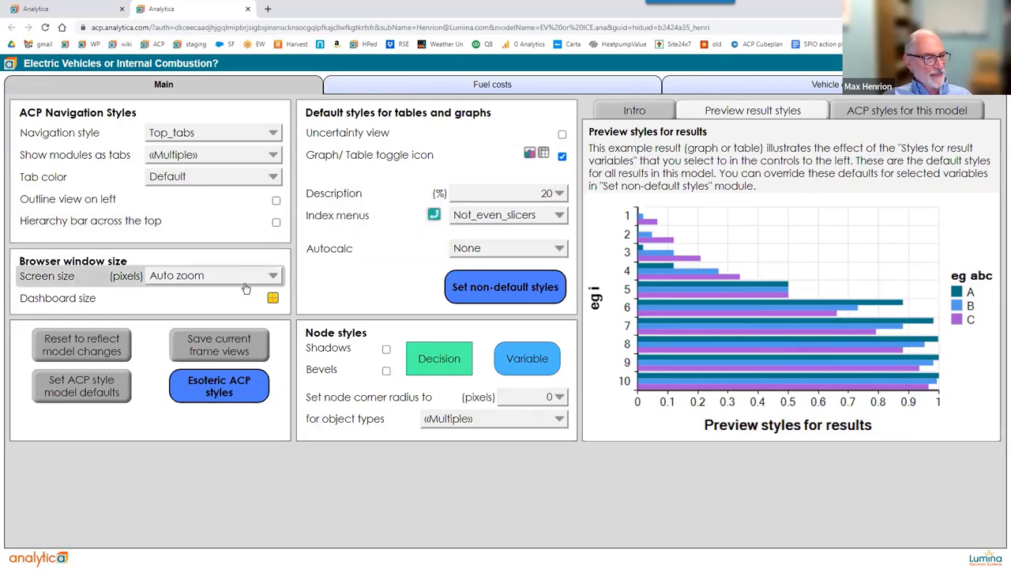
Set Screen size to Browser window so dashboards fit the browser rather than auto zooming.
{"action": "mouse_move", "coordinate": [246, 289]}
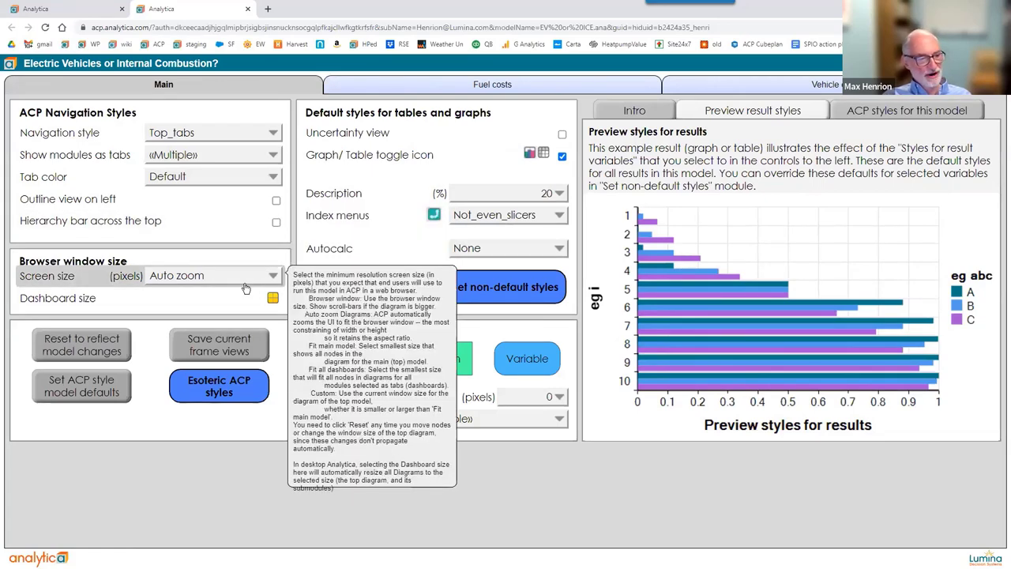
{"action": "left_click", "coordinate": [251, 278]}
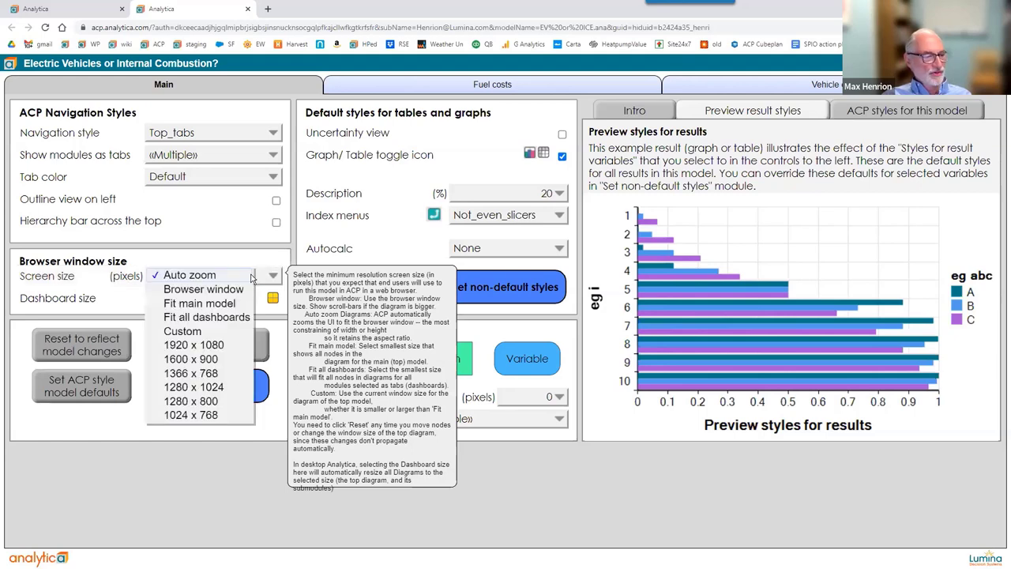
{"action": "left_click", "coordinate": [231, 290]}
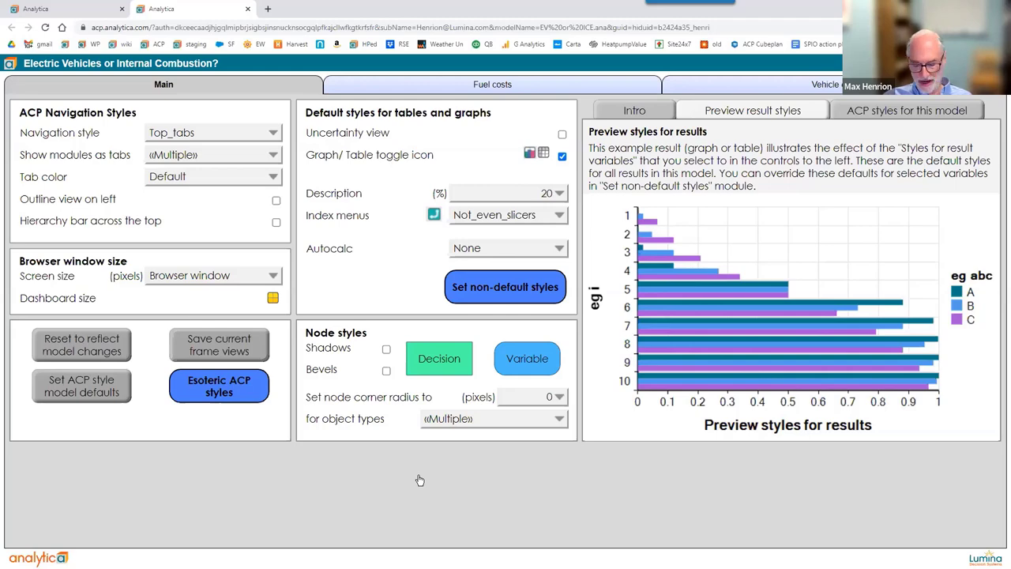
{"action": "key", "text": "ctrl+minus"}
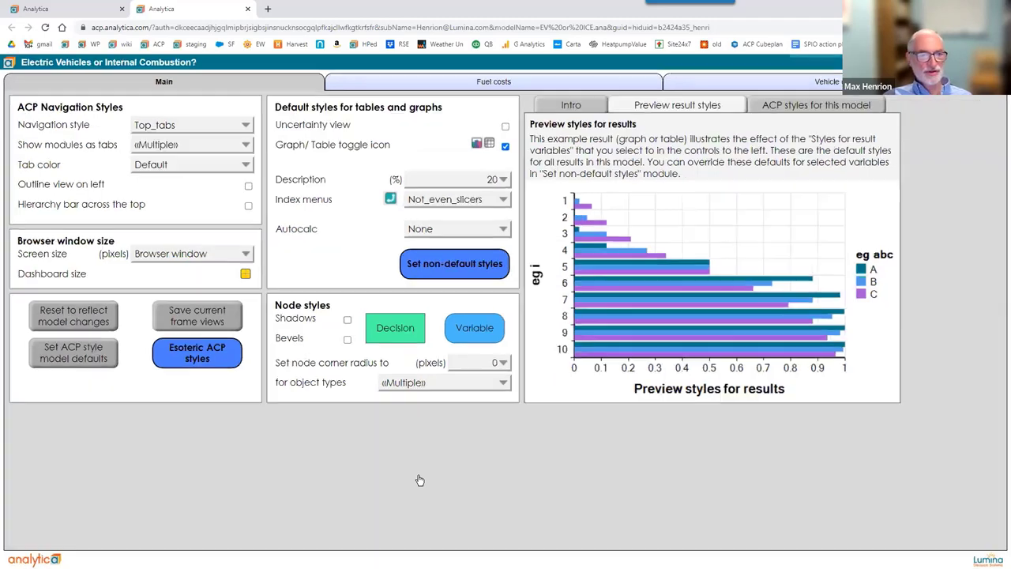
{"action": "key", "text": "ctrl+minus"}
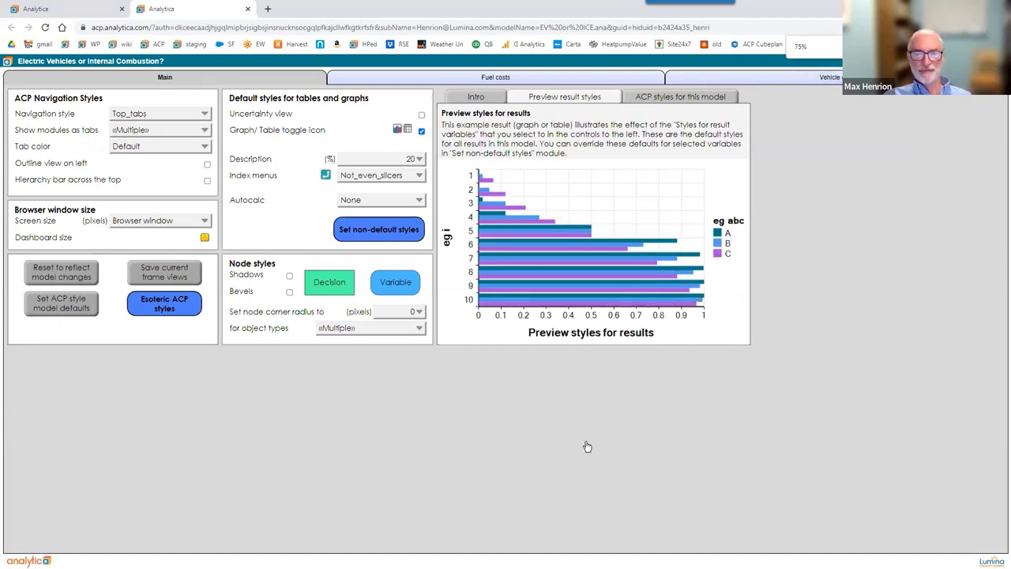
{"action": "key", "text": "ctrl+minus"}
{"action": "key", "text": "ctrl+minus"}
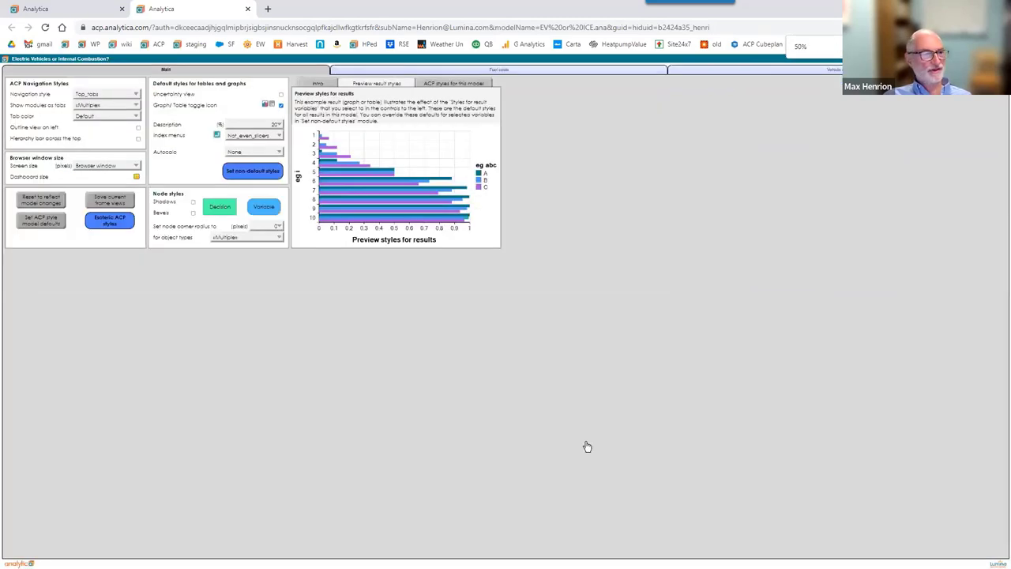
{"action": "key", "text": "ctrl+plus"}
{"action": "key", "text": "ctrl+plus"}
{"action": "key", "text": "ctrl+plus"}
{"action": "key", "text": "ctrl+plus"}
{"action": "key", "text": "ctrl+plus"}
{"action": "key", "text": "ctrl+plus"}
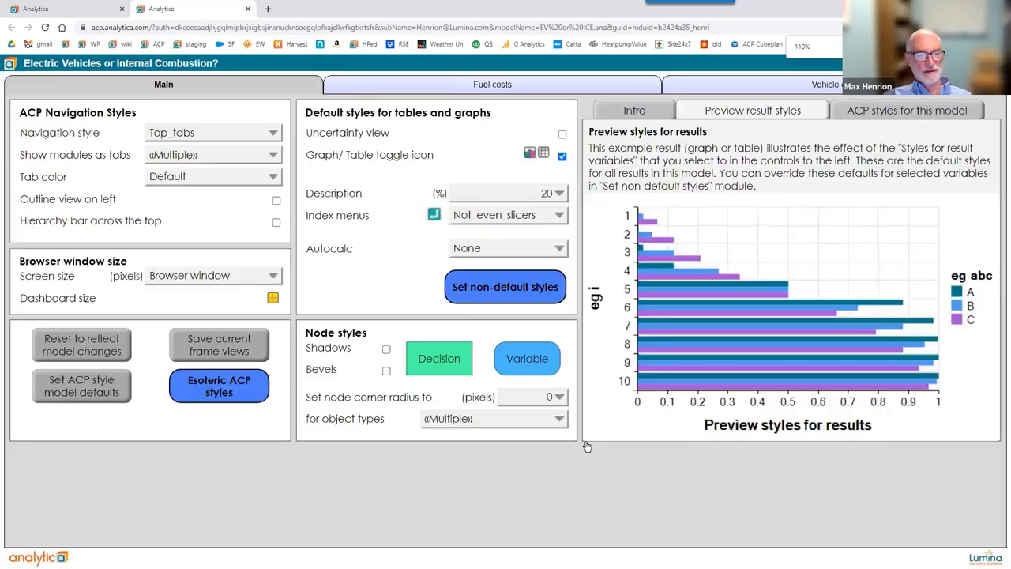
{"action": "key", "text": "ctrl+plus"}
{"action": "key", "text": "ctrl+plus"}
{"action": "key", "text": "ctrl+plus"}
{"action": "key", "text": "ctrl+plus"}
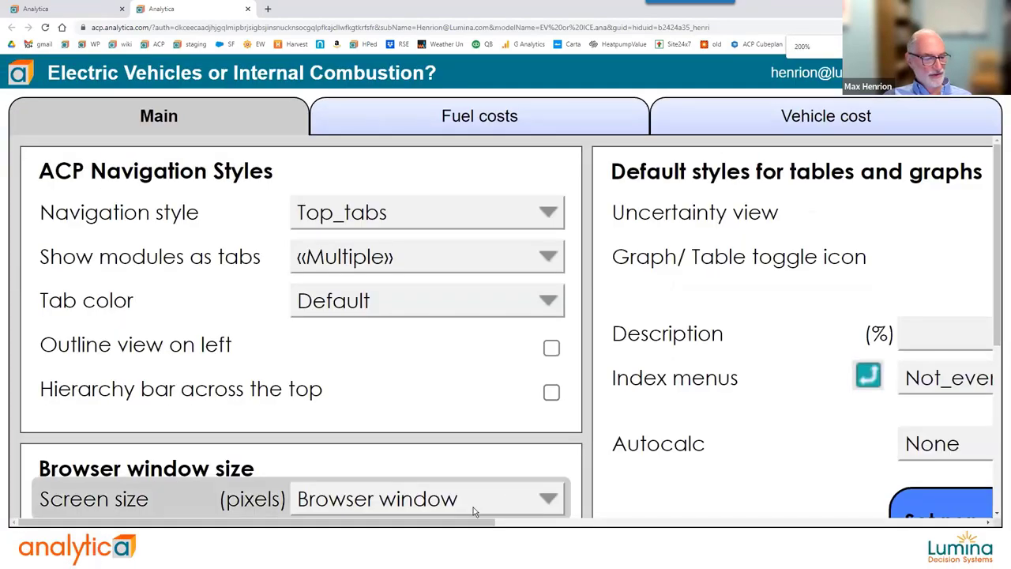
{"action": "scroll", "coordinate": [967, 427], "scroll_direction": "down", "scroll_amount": 4}
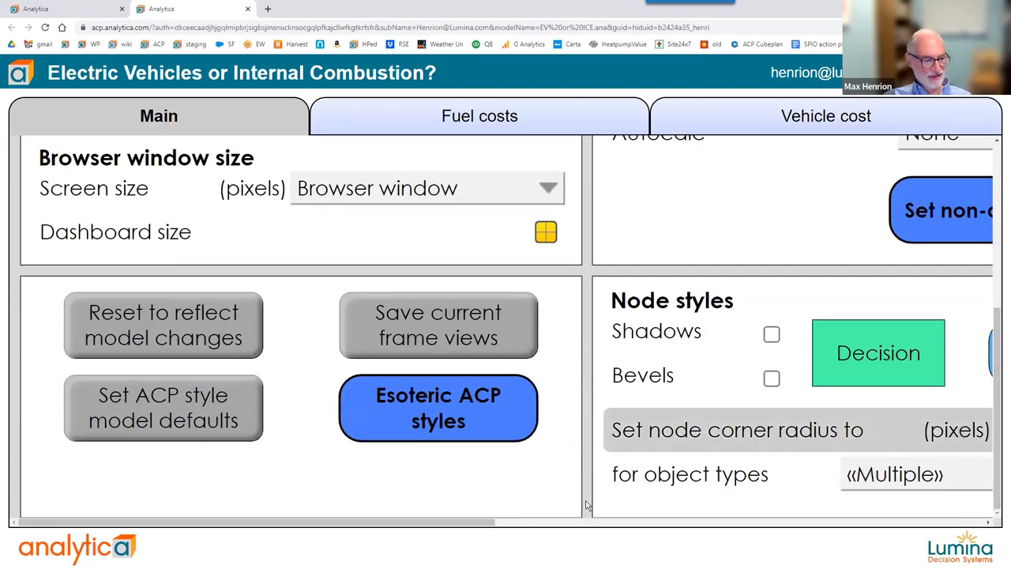
{"action": "scroll", "coordinate": [942, 476], "scroll_direction": "right", "scroll_amount": 4}
{"action": "scroll", "coordinate": [942, 476], "scroll_direction": "right", "scroll_amount": 8}
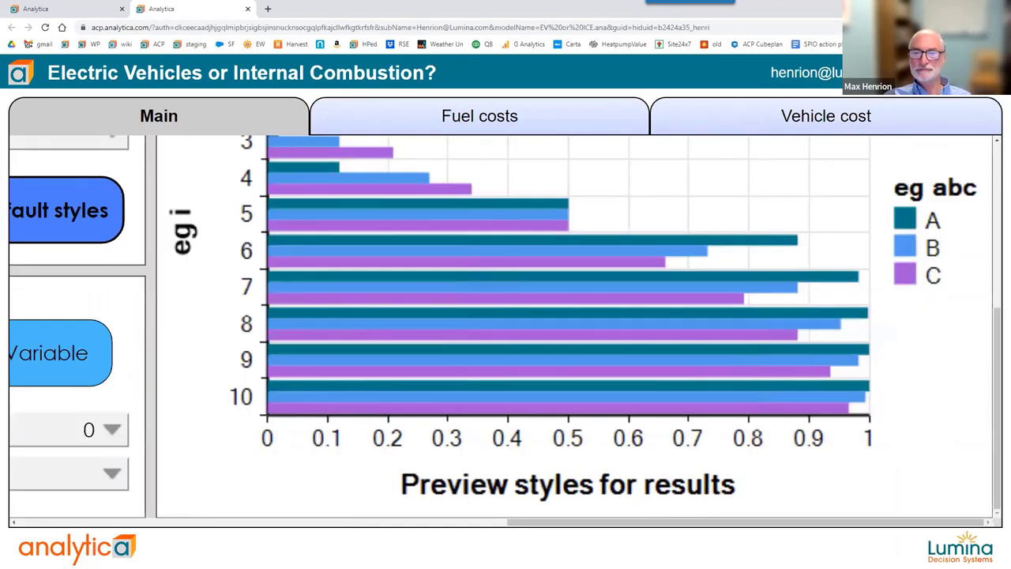
{"action": "key", "text": "ctrl+minus"}
{"action": "key", "text": "ctrl+minus"}
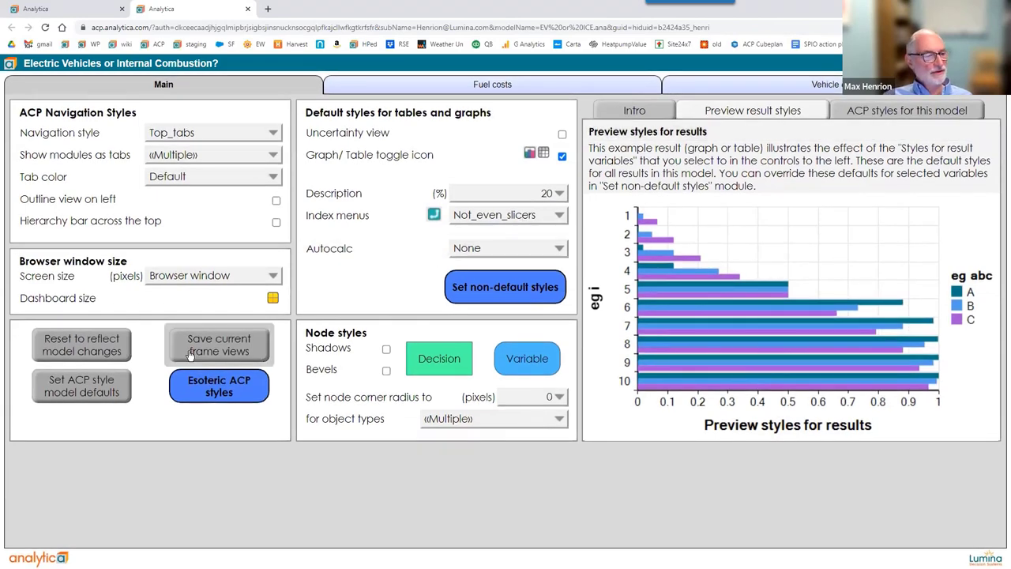
Set the Screen size to a fixed 1024 x 768.
{"action": "left_click", "coordinate": [220, 276]}
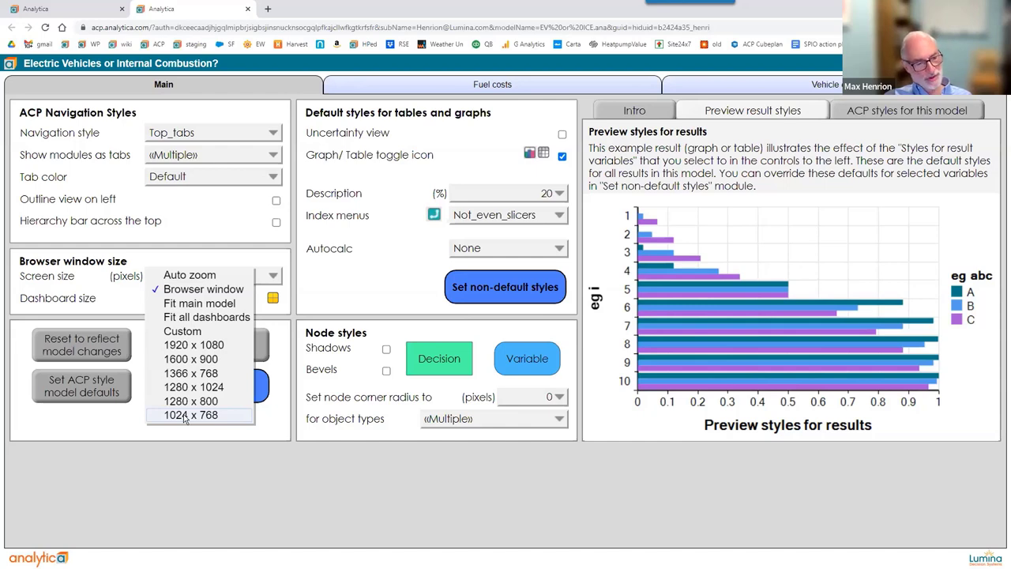
{"action": "left_click", "coordinate": [185, 416]}
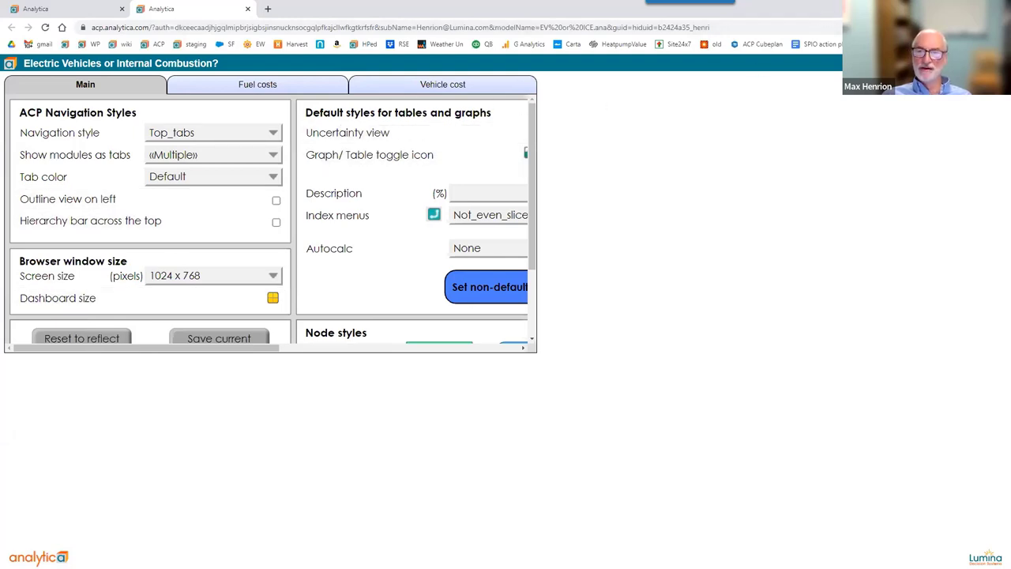
Shrink the browser to a smaller window and set Screen size back to Auto zoom.
{"action": "key", "text": "super+Down"}
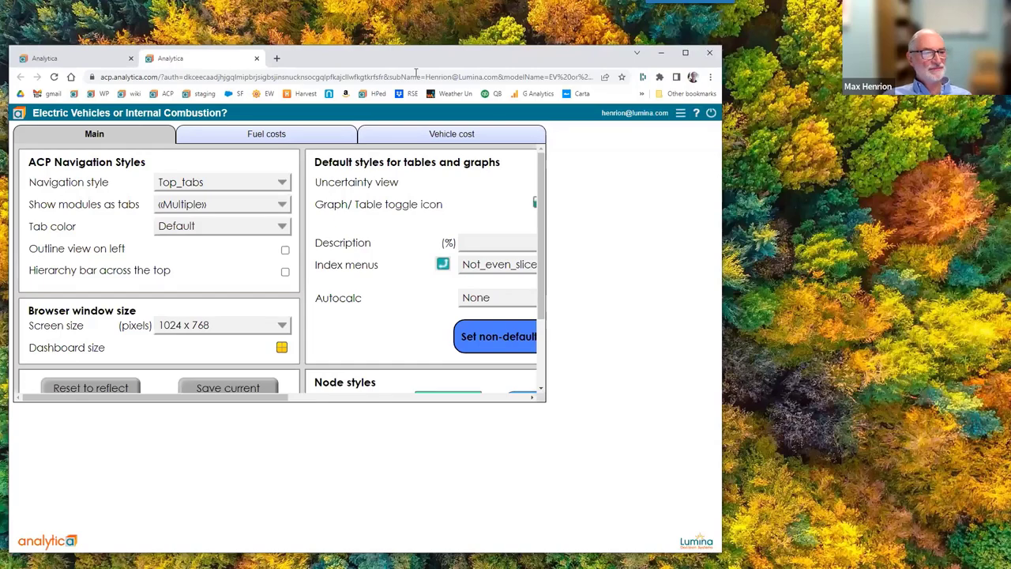
{"action": "left_click_drag", "start_coordinate": [725, 173], "coordinate": [584, 174]}
{"action": "left_click_drag", "start_coordinate": [414, 51], "coordinate": [473, 6]}
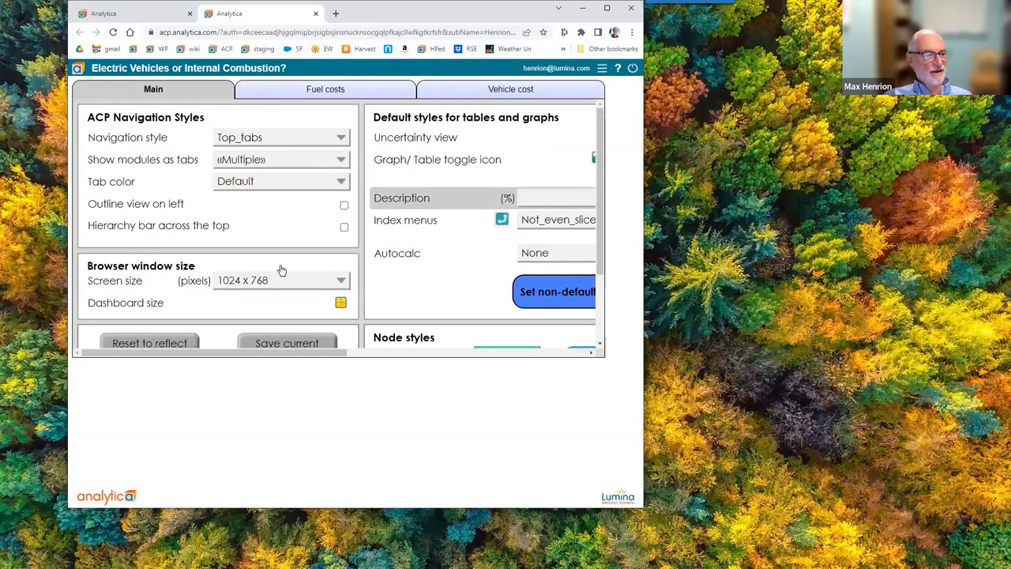
{"action": "left_click", "coordinate": [254, 281]}
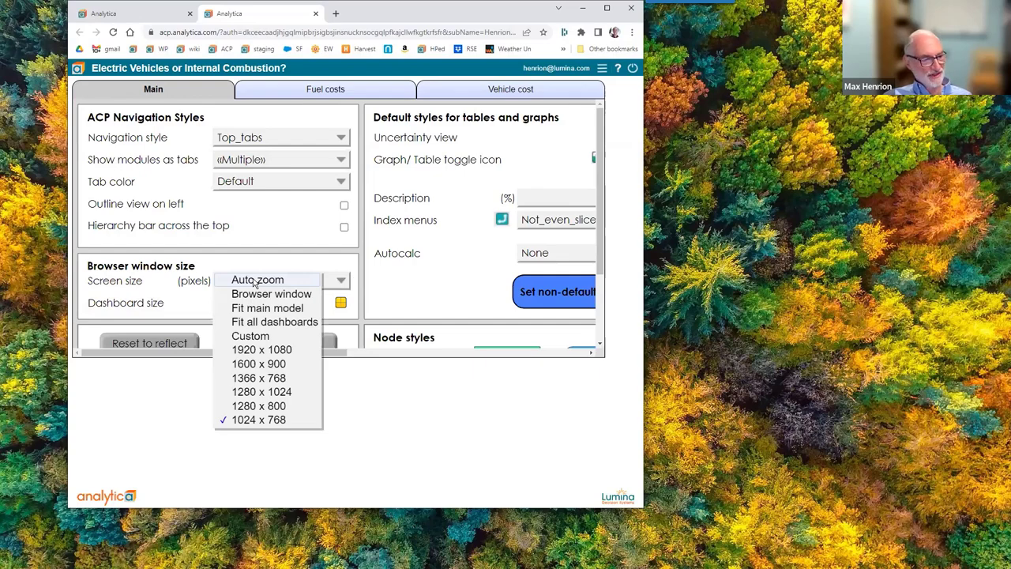
{"action": "left_click", "coordinate": [254, 281]}
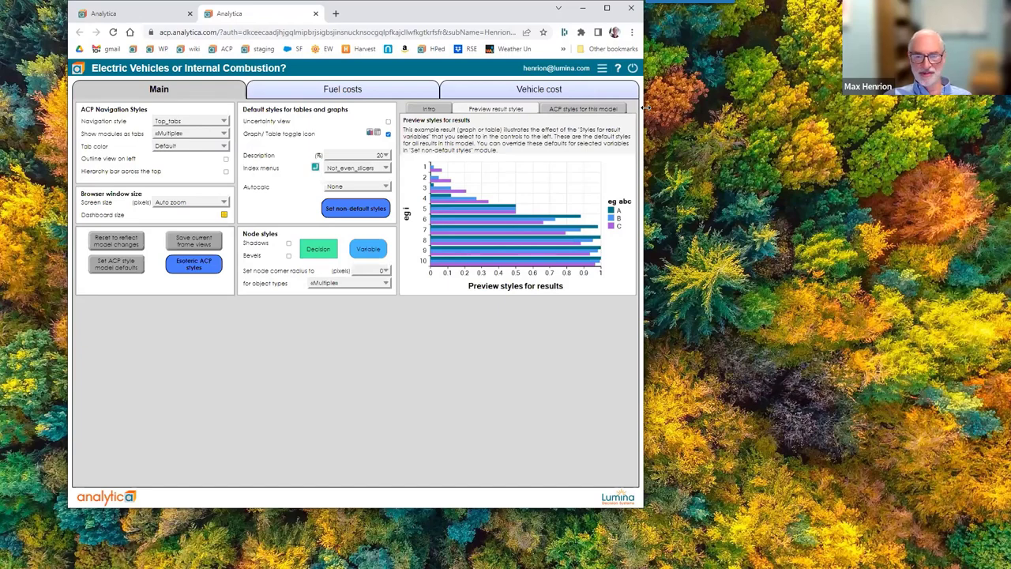
Widen and shrink the browser window to watch the page rescale, then maximize it.
{"action": "left_click_drag", "start_coordinate": [643, 108], "coordinate": [983, 107]}
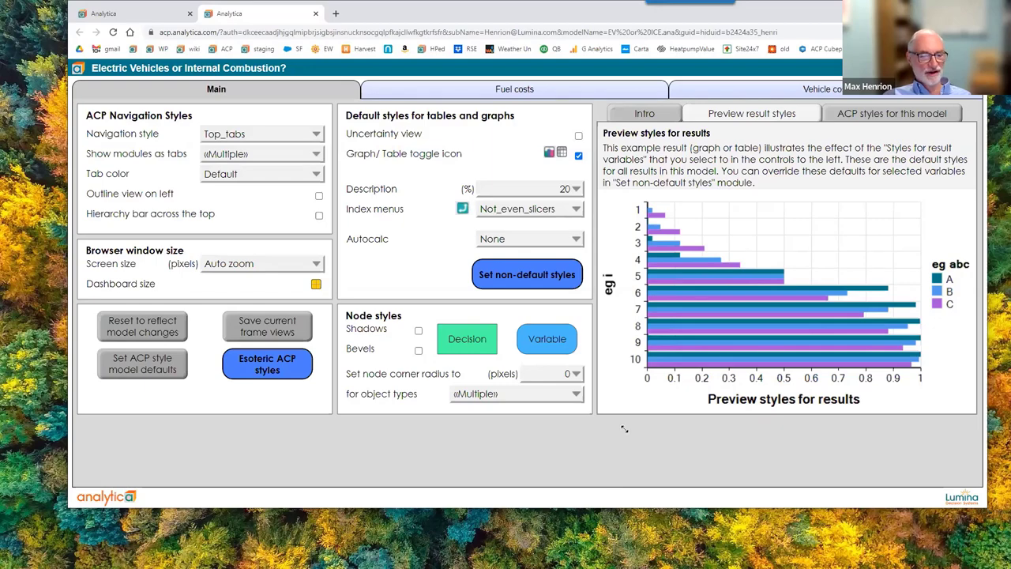
{"action": "left_click_drag", "start_coordinate": [624, 428], "coordinate": [623, 427]}
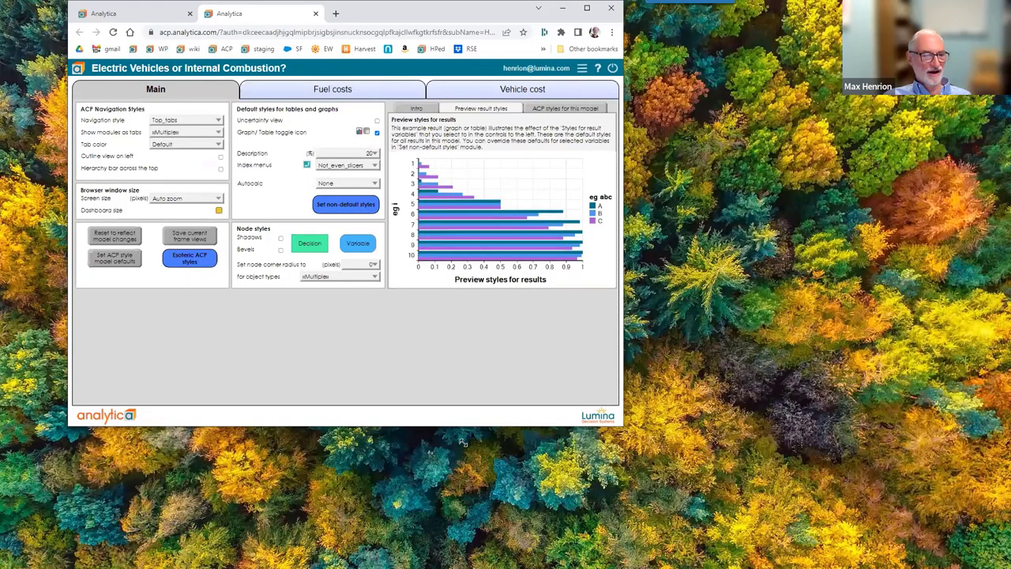
{"action": "left_click_drag", "start_coordinate": [462, 443], "coordinate": [463, 443]}
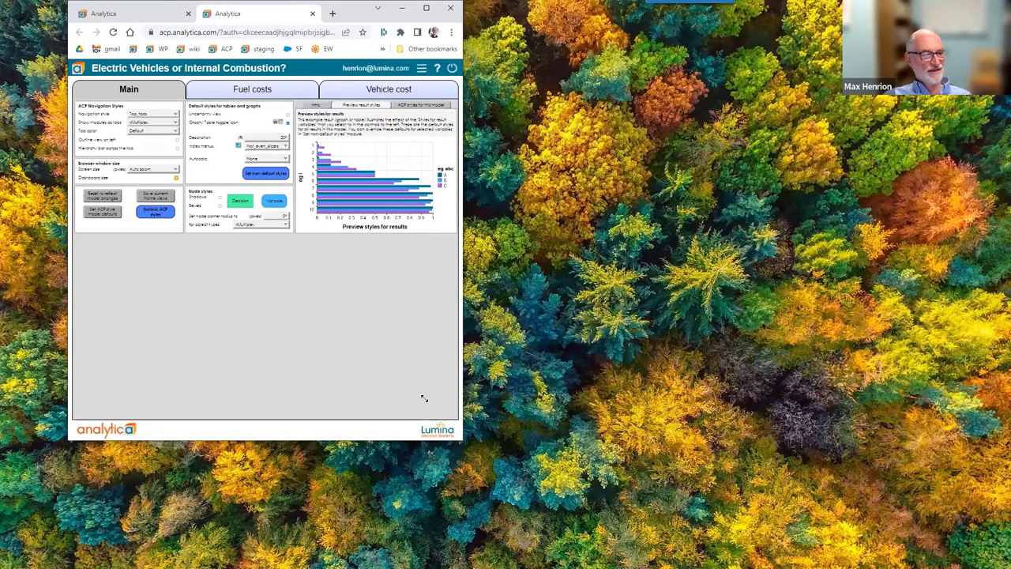
{"action": "left_click_drag", "start_coordinate": [424, 398], "coordinate": [423, 395]}
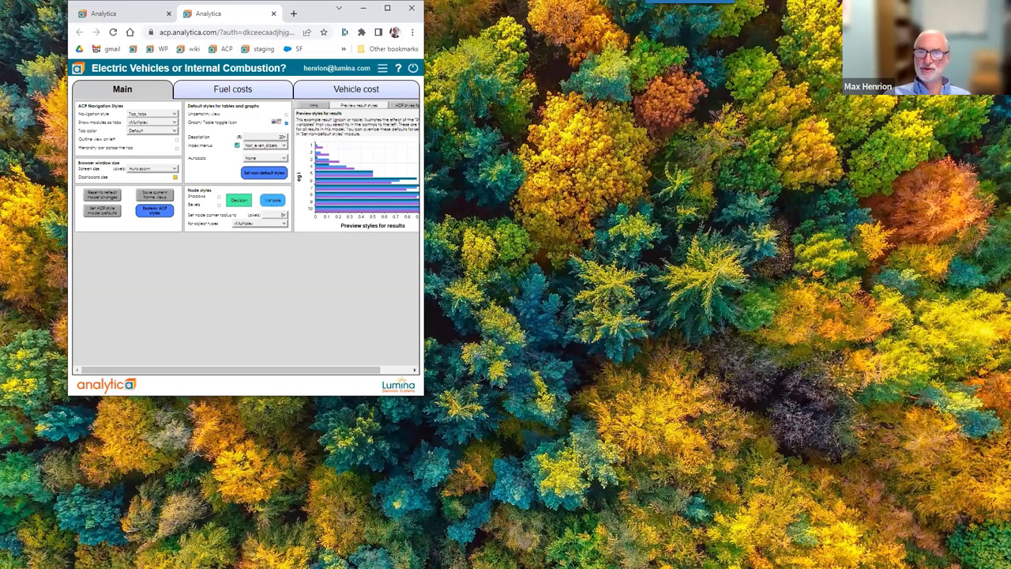
{"action": "left_click_drag", "start_coordinate": [423, 394], "coordinate": [1008, 567]}
{"action": "key", "text": "super+Up"}
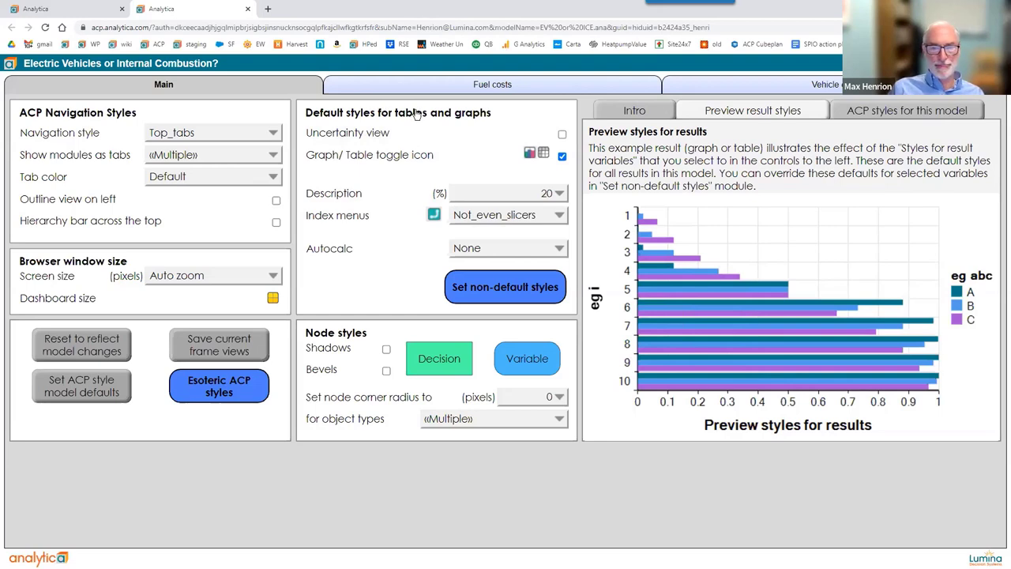
Show the Intro on using the styles library and open the ACP Styles library wiki page.
{"action": "left_click", "coordinate": [623, 111]}
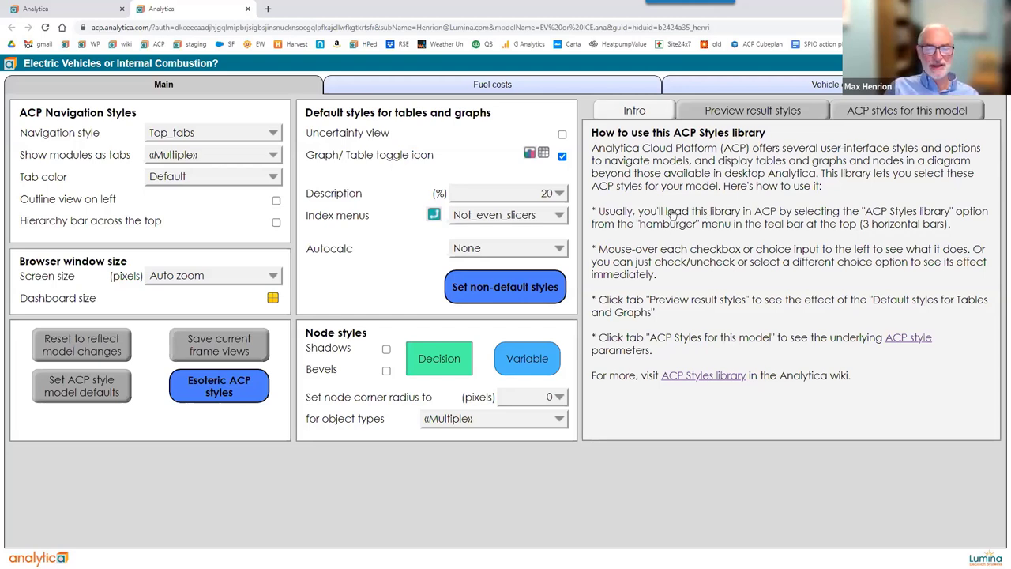
{"action": "left_click", "coordinate": [691, 379]}
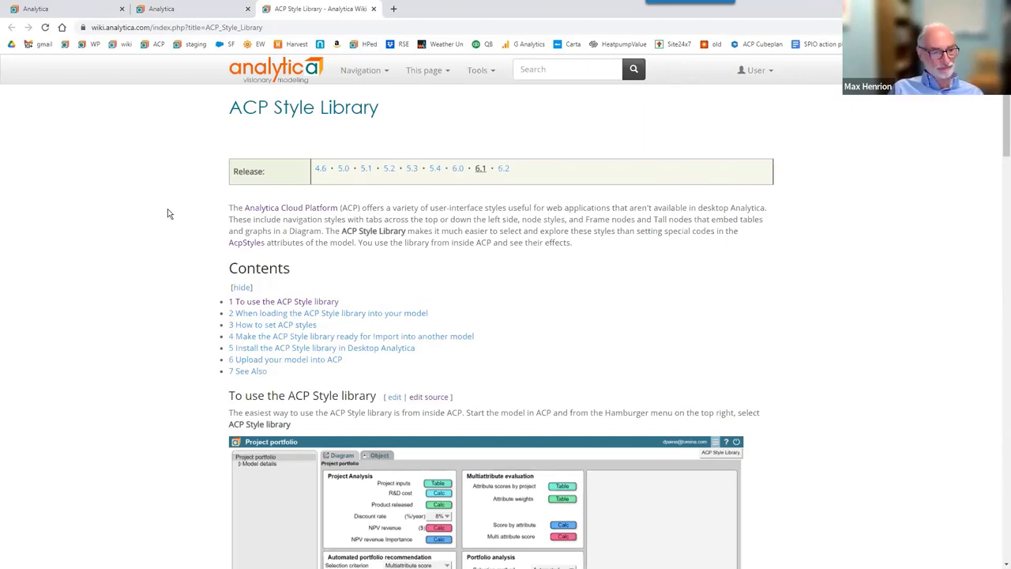
Scroll down and back up the ACP Style Library wiki page, then return to the Analytica tab.
{"action": "scroll", "coordinate": [167, 212], "scroll_direction": "down", "scroll_amount": 4}
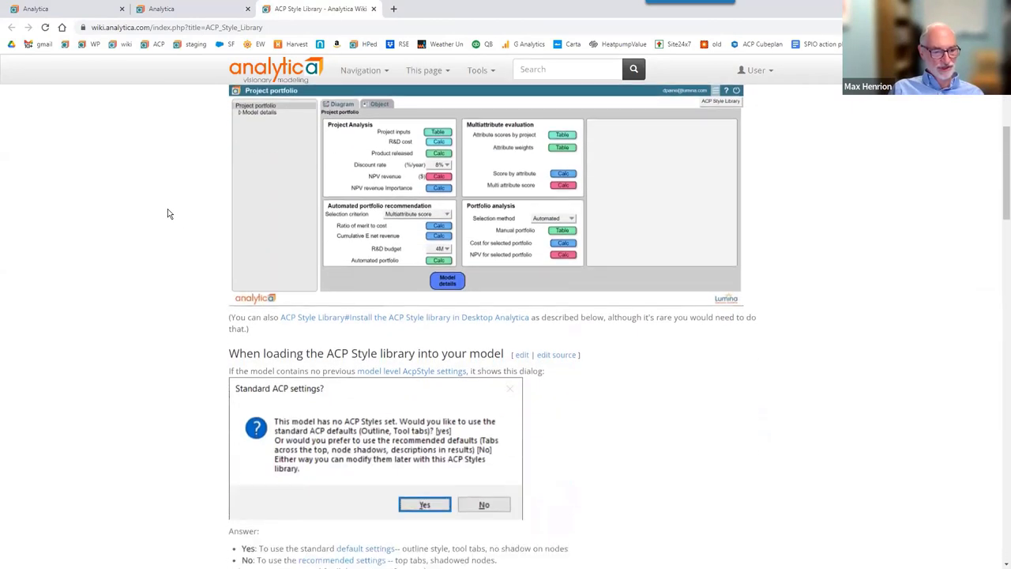
{"action": "scroll", "coordinate": [168, 213], "scroll_direction": "down", "scroll_amount": 14}
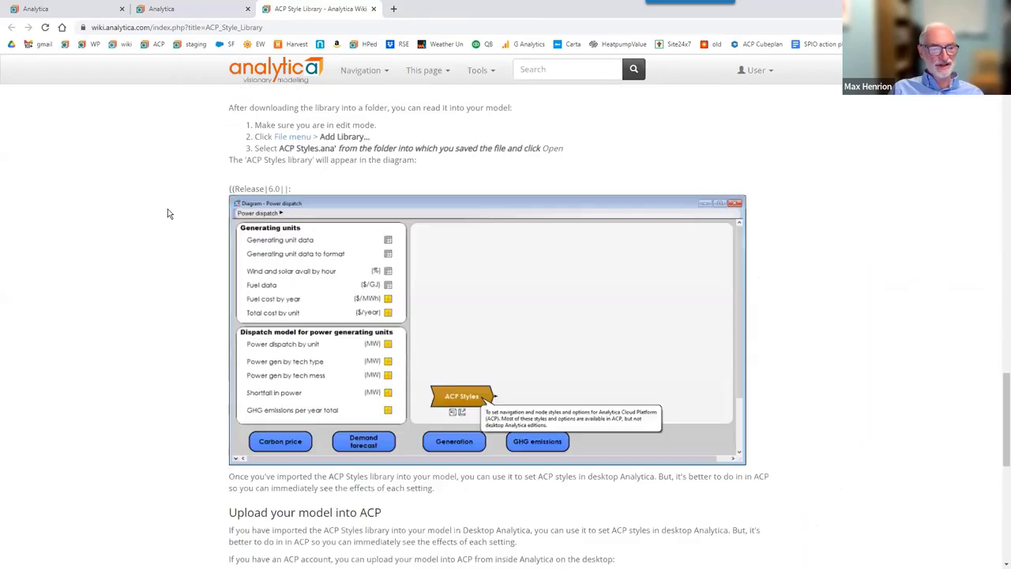
{"action": "scroll", "coordinate": [168, 209], "scroll_direction": "down", "scroll_amount": 4}
{"action": "scroll", "coordinate": [167, 208], "scroll_direction": "up", "scroll_amount": 18}
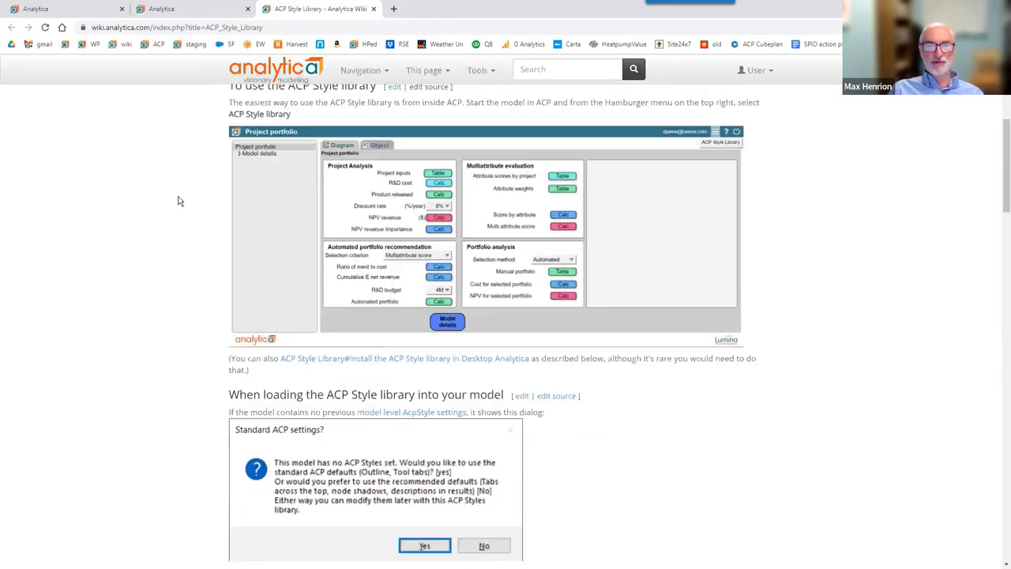
{"action": "scroll", "coordinate": [178, 201], "scroll_direction": "up", "scroll_amount": 1}
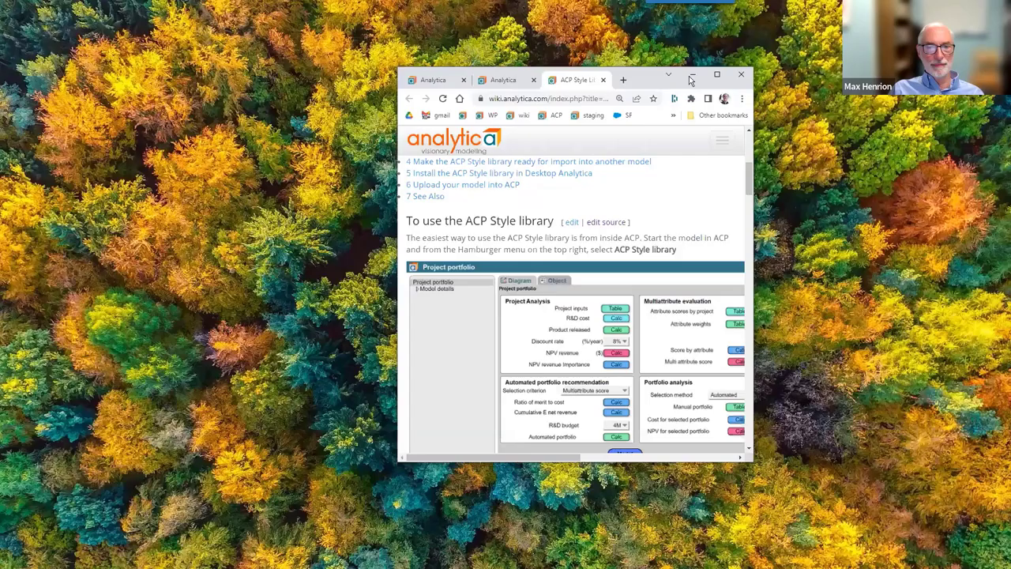
{"action": "left_click", "coordinate": [162, 8]}
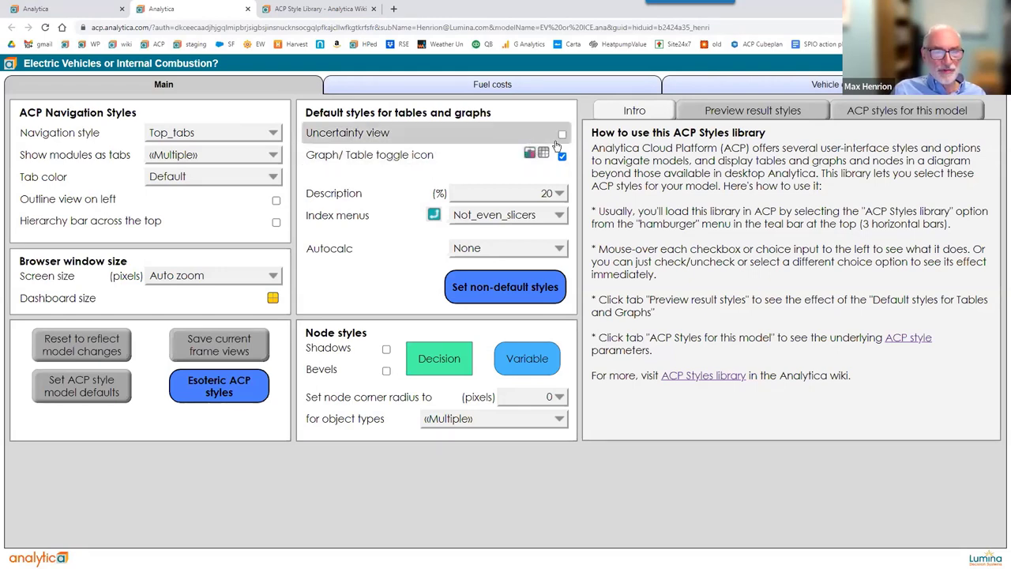
Turn on Uncertainty view, check the preview's Mid value options, then switch Uncertainty view off.
{"action": "mouse_move", "coordinate": [563, 141]}
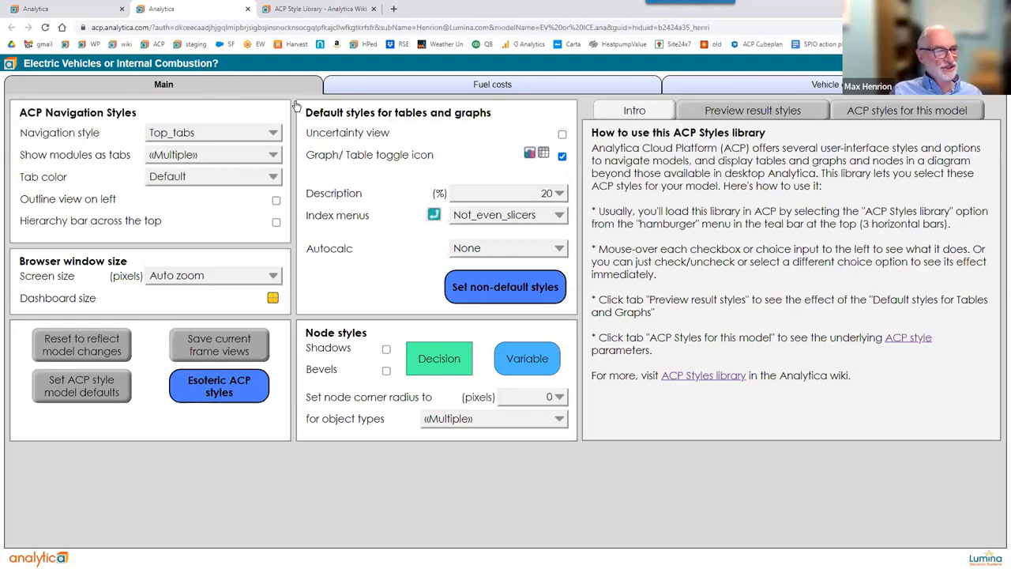
{"action": "mouse_move", "coordinate": [372, 145]}
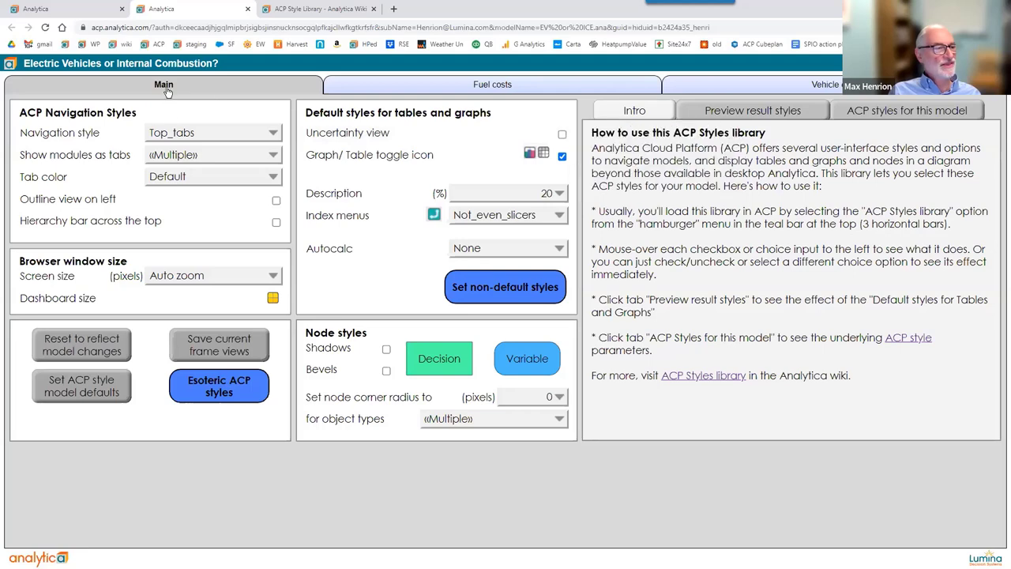
{"action": "mouse_move", "coordinate": [167, 92]}
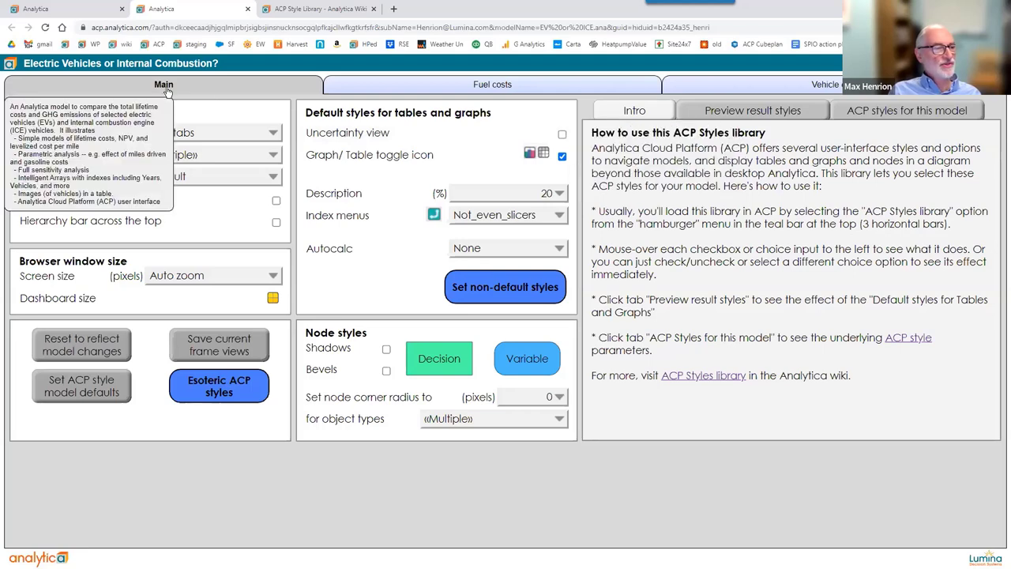
{"action": "left_click", "coordinate": [562, 134]}
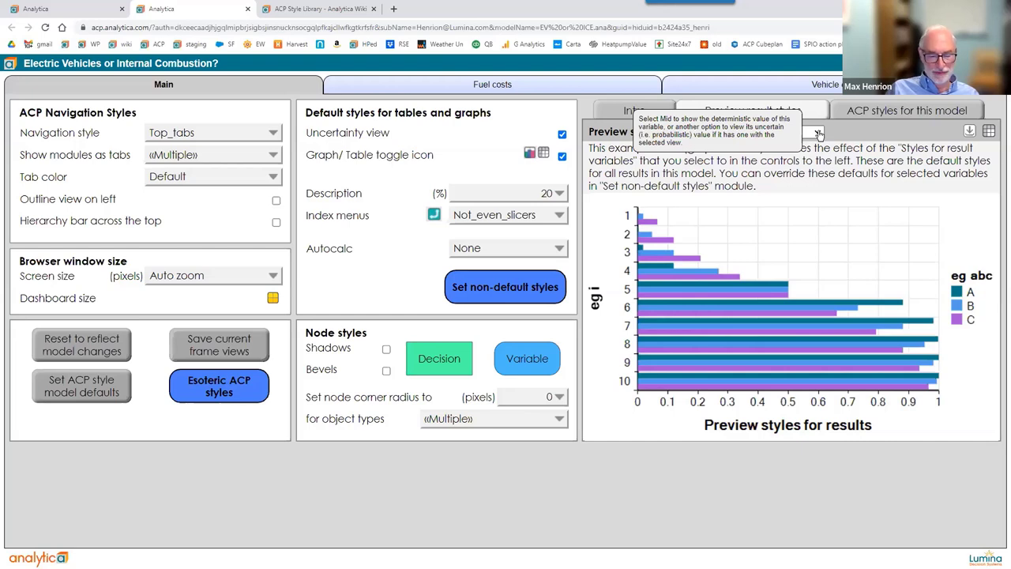
{"action": "left_click", "coordinate": [818, 133]}
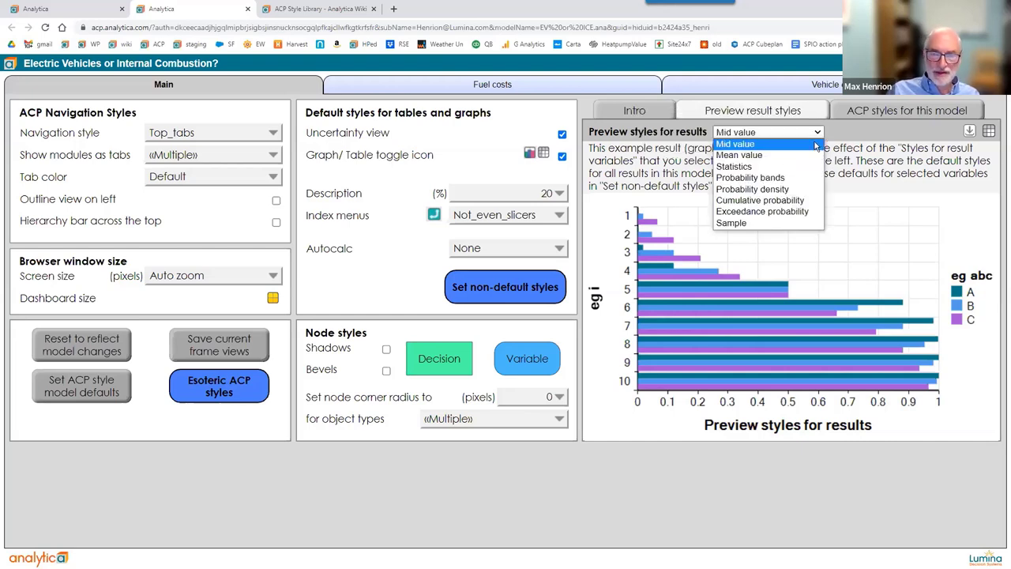
{"action": "left_click", "coordinate": [859, 139]}
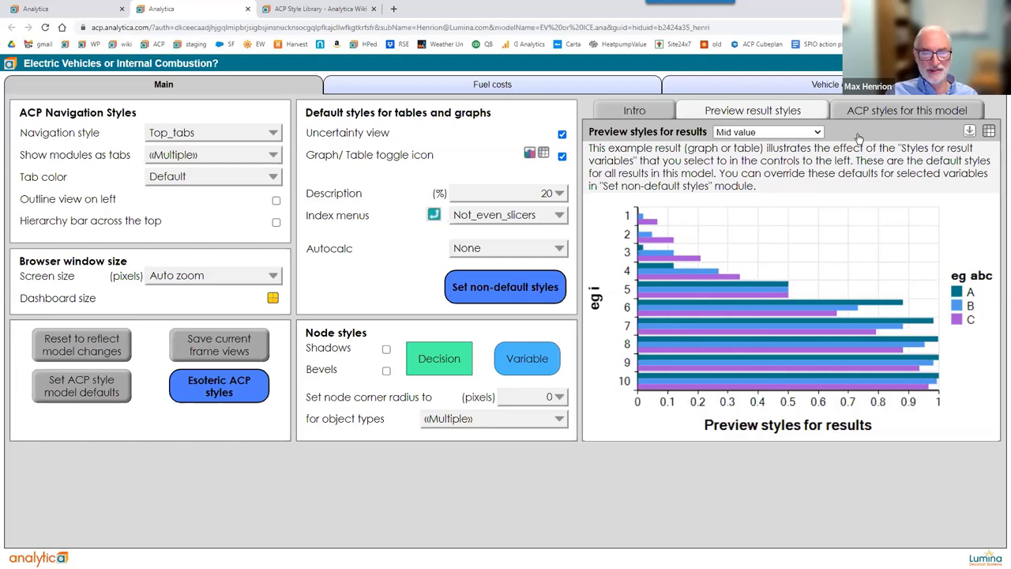
{"action": "left_click", "coordinate": [561, 135]}
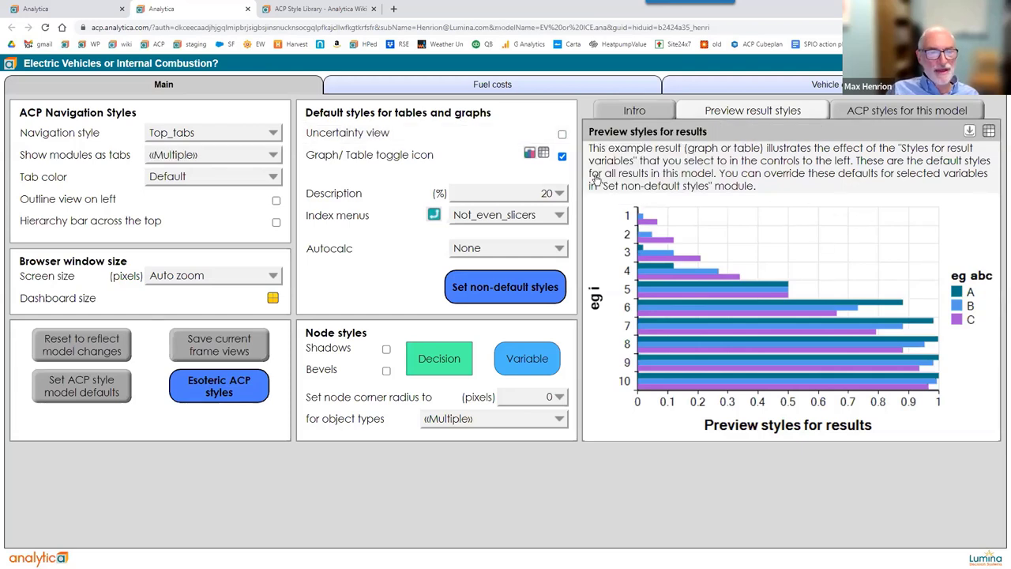
{"action": "mouse_move", "coordinate": [561, 161]}
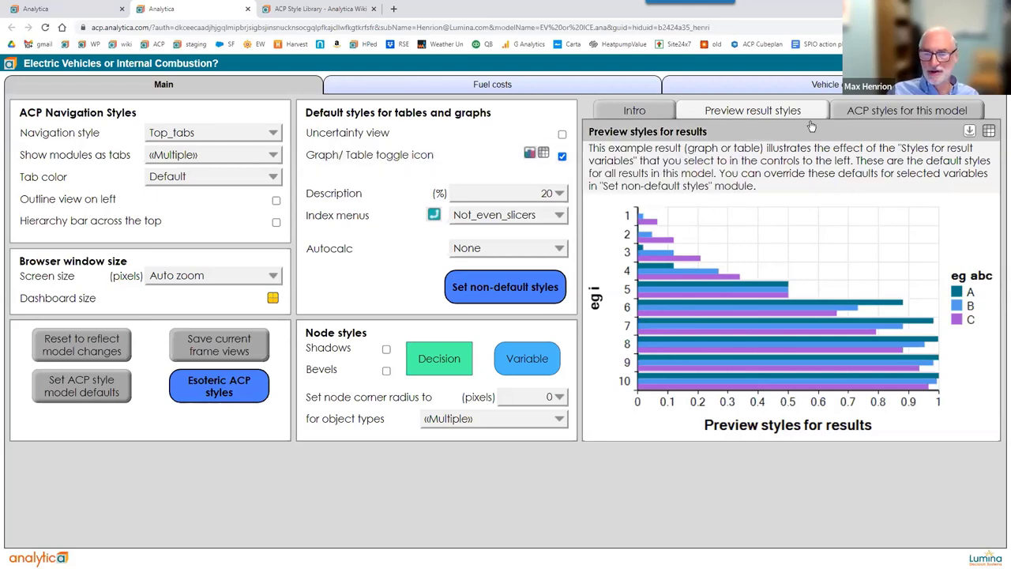
Flip the preview result to a table and back to a chart, then disable the Graph/Table toggle icon.
{"action": "left_click", "coordinate": [988, 135]}
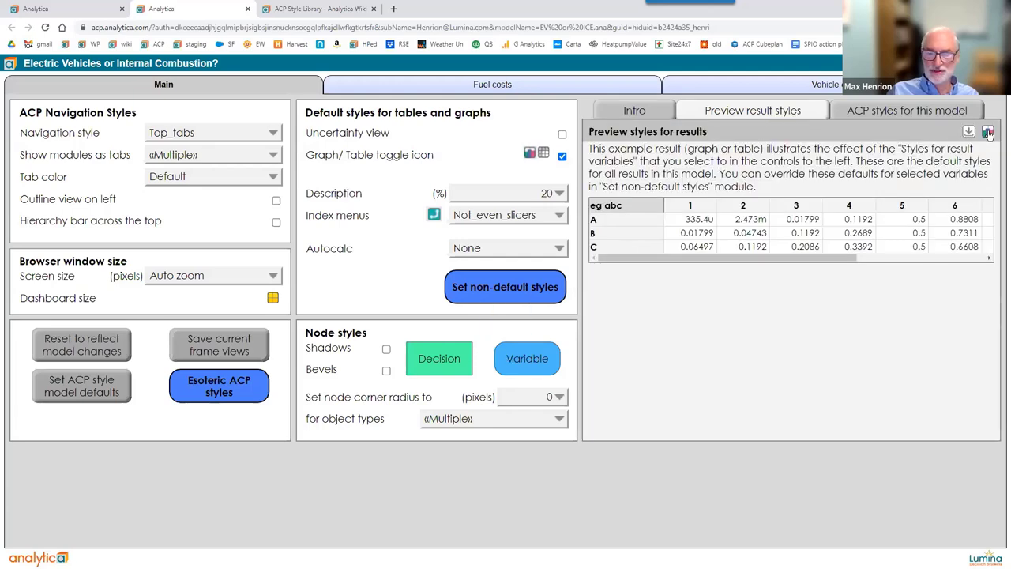
{"action": "left_click", "coordinate": [988, 132]}
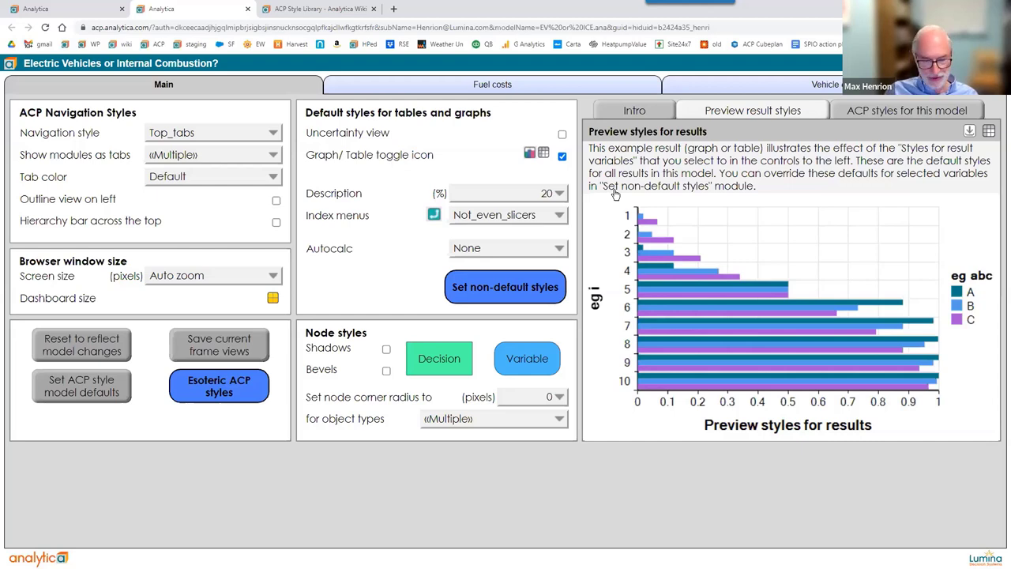
{"action": "left_click", "coordinate": [562, 156]}
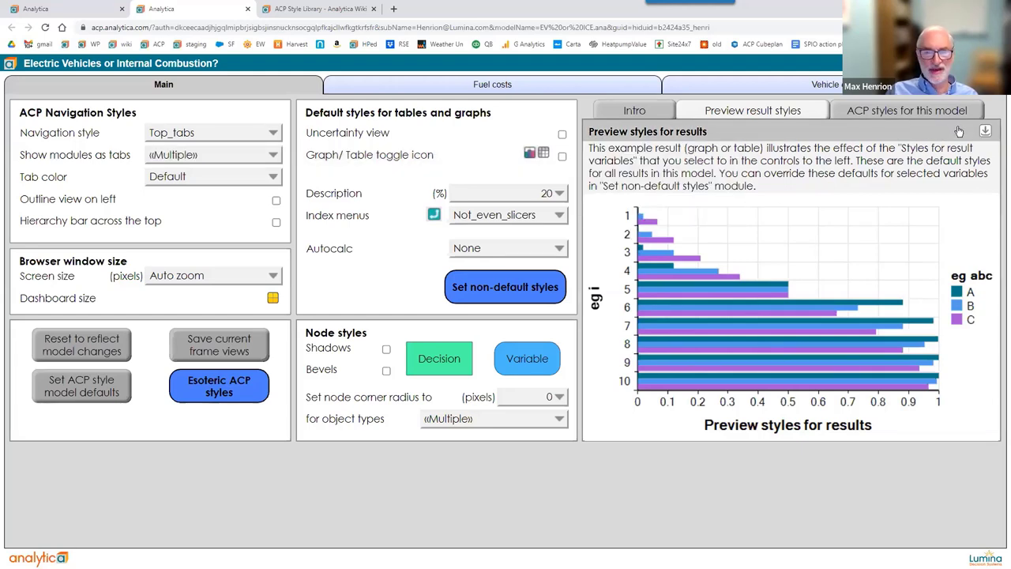
{"action": "left_click", "coordinate": [117, 91]}
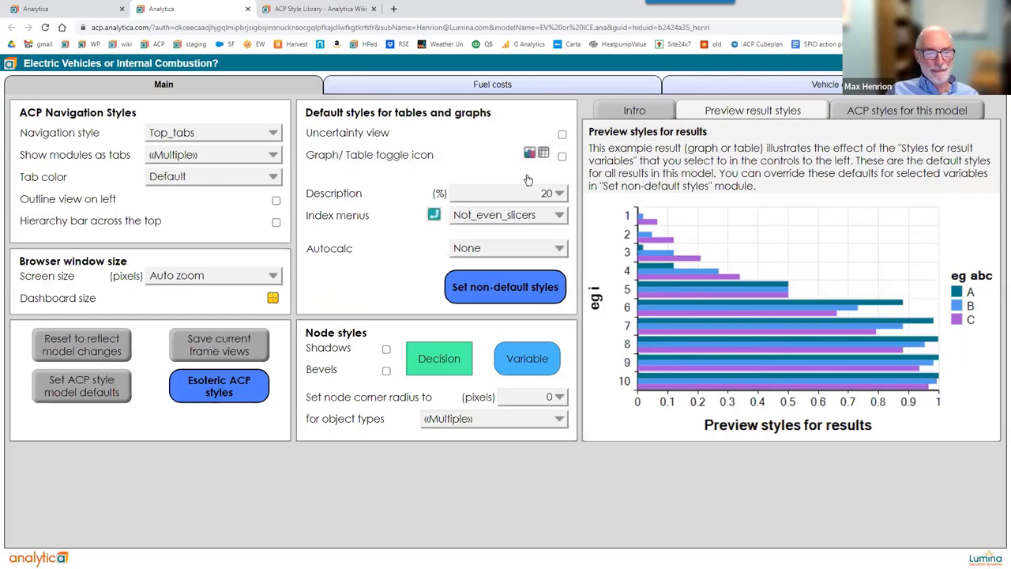
{"action": "mouse_move", "coordinate": [487, 195]}
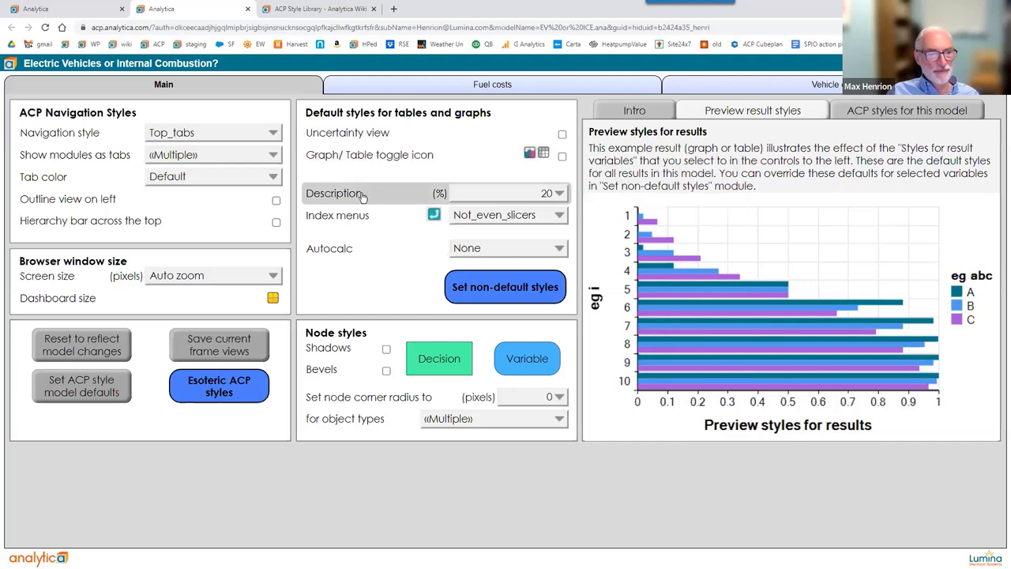
{"action": "mouse_move", "coordinate": [362, 197]}
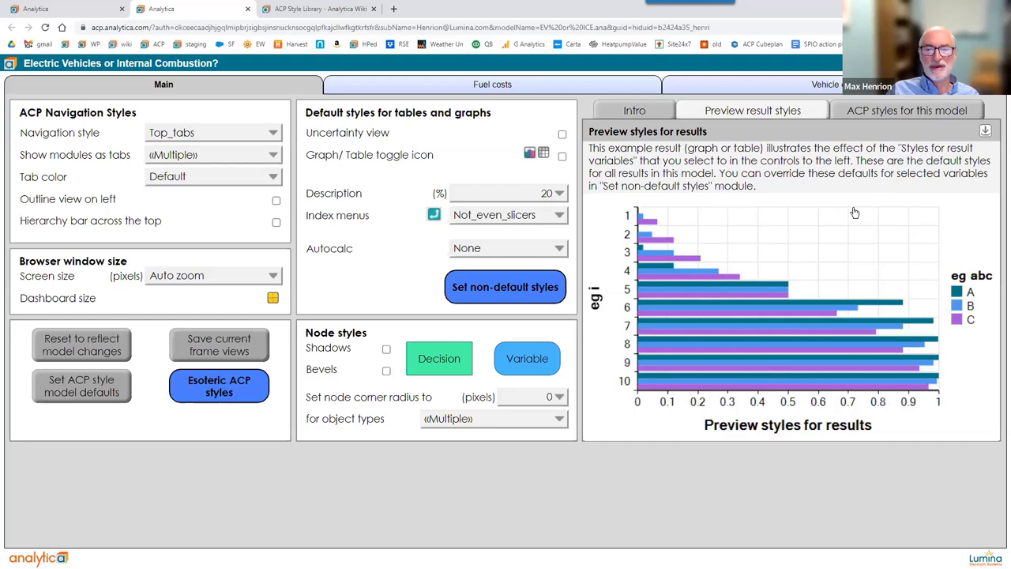
Try 50% and 0% for the Description height, then settle on 10%.
{"action": "left_click", "coordinate": [550, 200]}
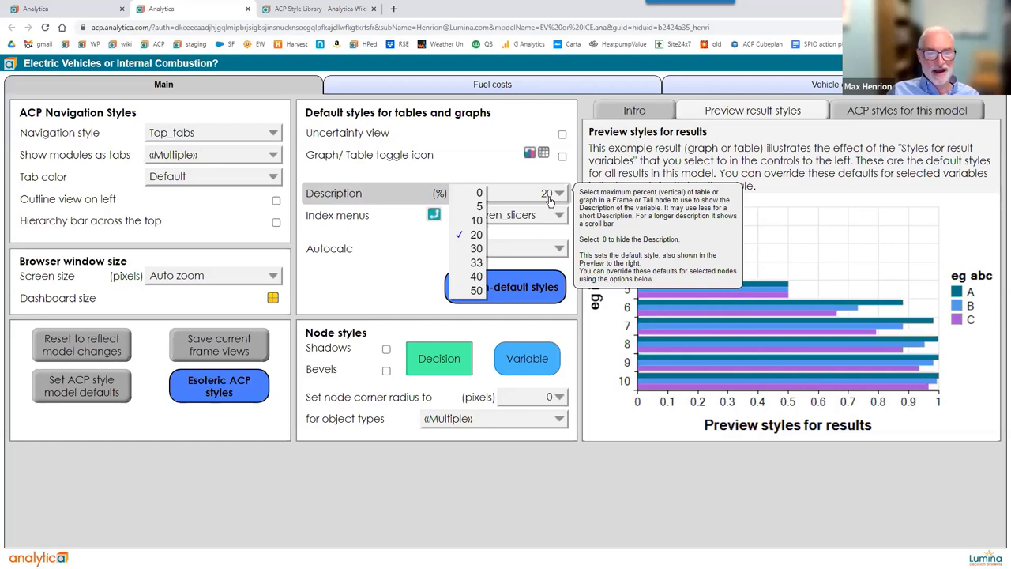
{"action": "left_click", "coordinate": [474, 292]}
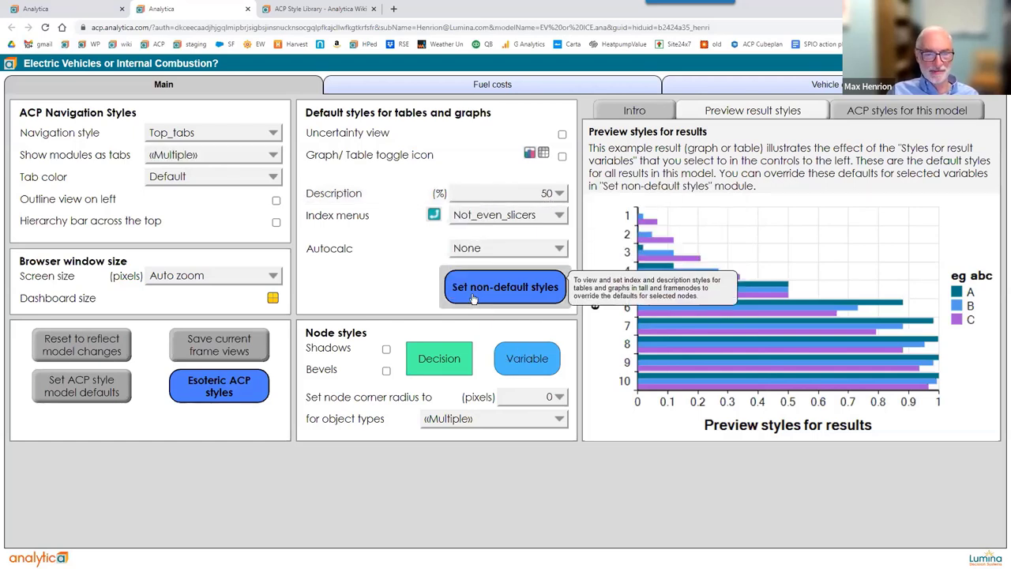
{"action": "left_click", "coordinate": [478, 198]}
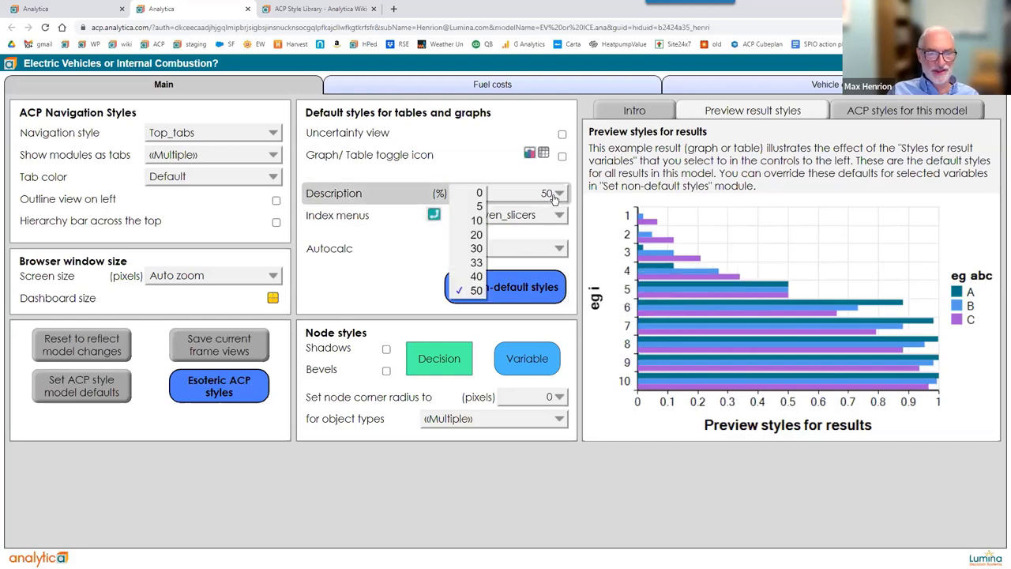
{"action": "left_click", "coordinate": [477, 195]}
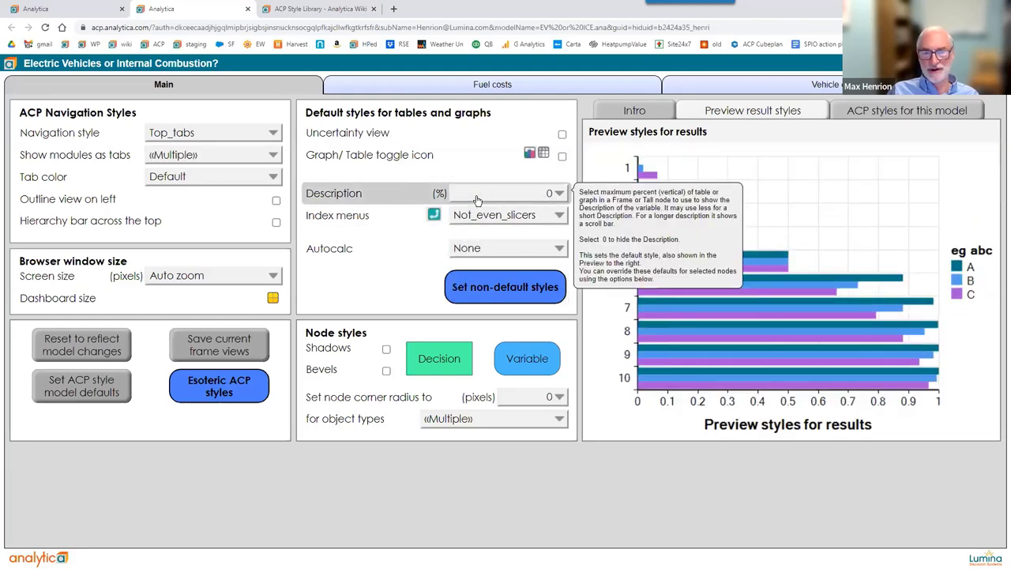
{"action": "left_click", "coordinate": [477, 197]}
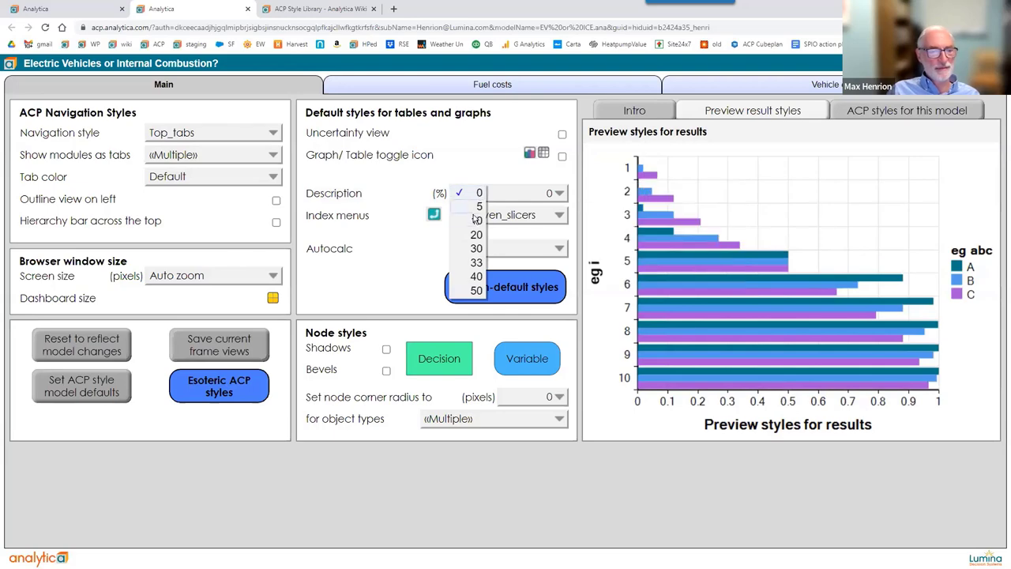
{"action": "left_click", "coordinate": [477, 221]}
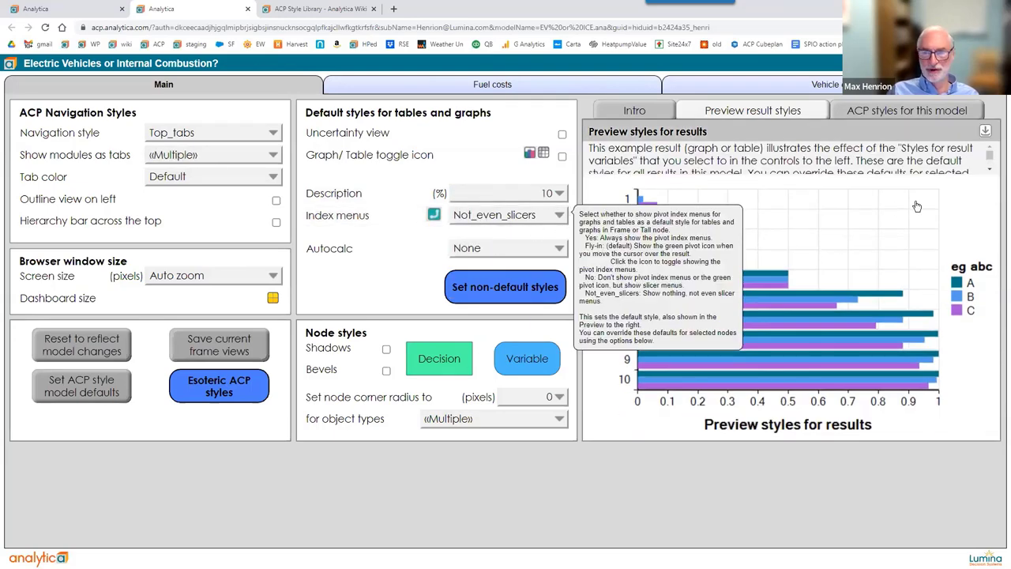
{"action": "left_click", "coordinate": [991, 171]}
{"action": "scroll", "coordinate": [991, 154], "scroll_direction": "up", "scroll_amount": 1}
{"action": "scroll", "coordinate": [992, 154], "scroll_direction": "down", "scroll_amount": 1}
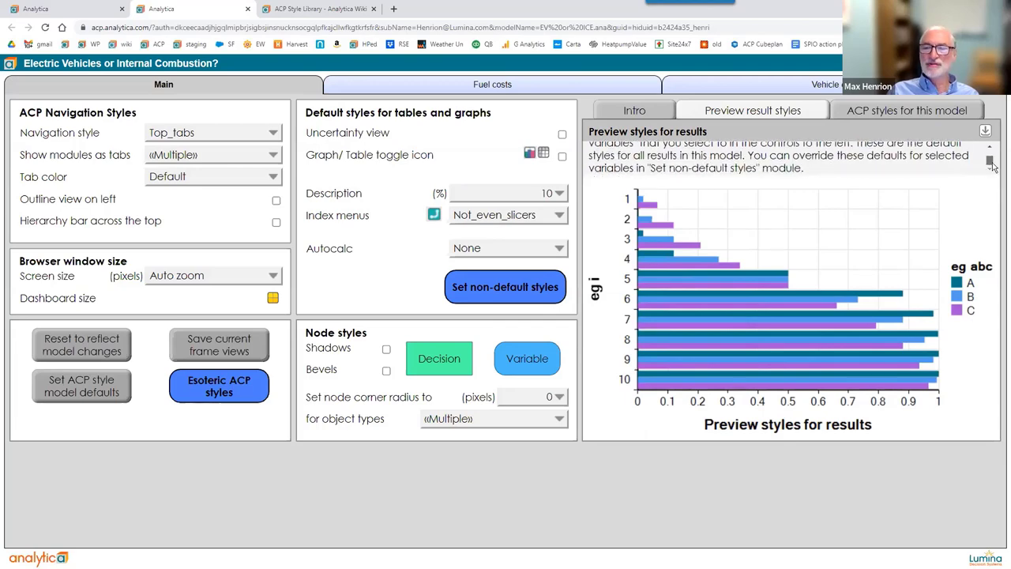
{"action": "scroll", "coordinate": [992, 154], "scroll_direction": "up", "scroll_amount": 1}
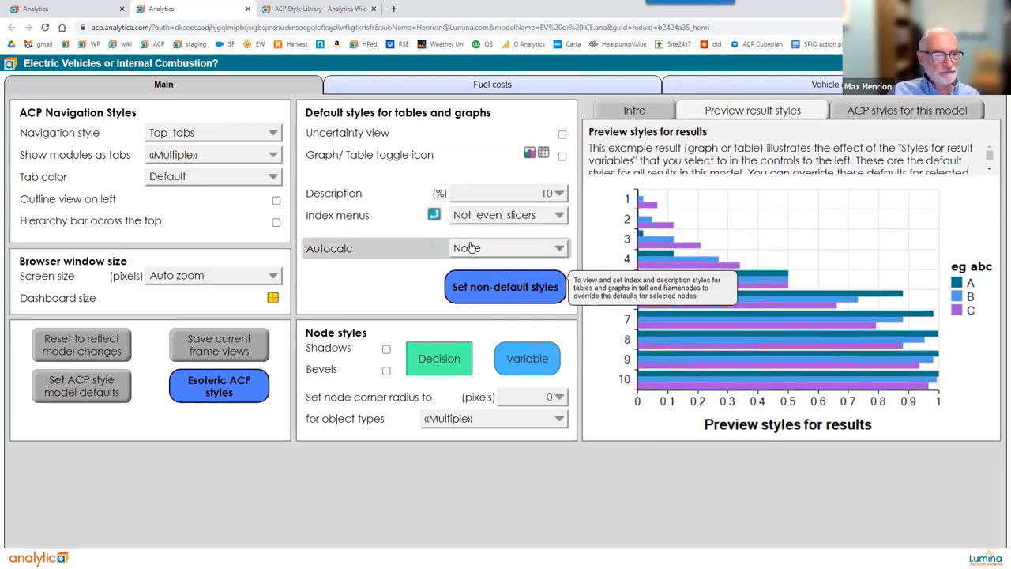
{"action": "mouse_move", "coordinate": [395, 222]}
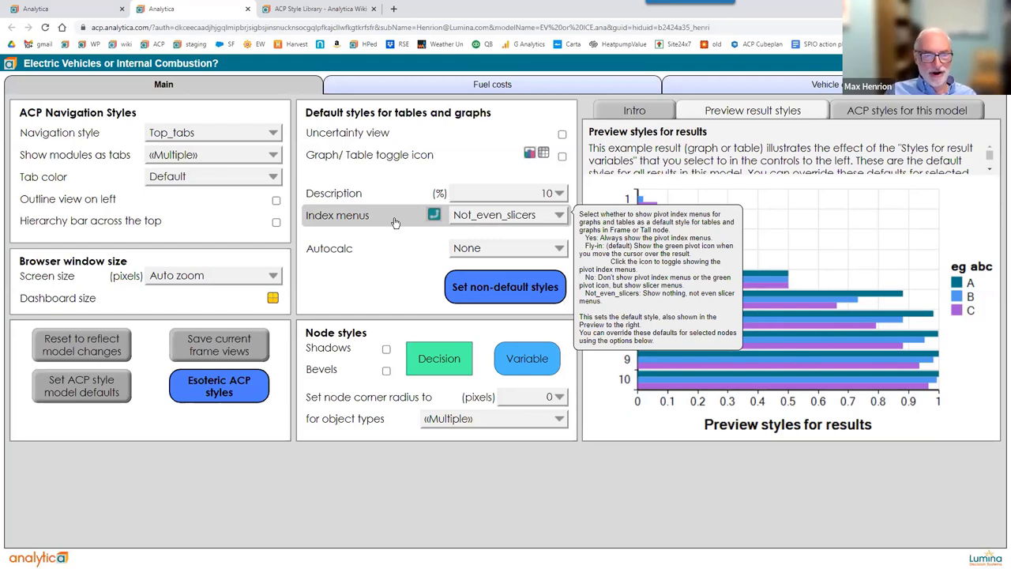
Set Index menus to Yes, put eg abc on the preview's vertical axis, and cycle eg k through 1, 2, 3 and 0.
{"action": "left_click", "coordinate": [484, 220]}
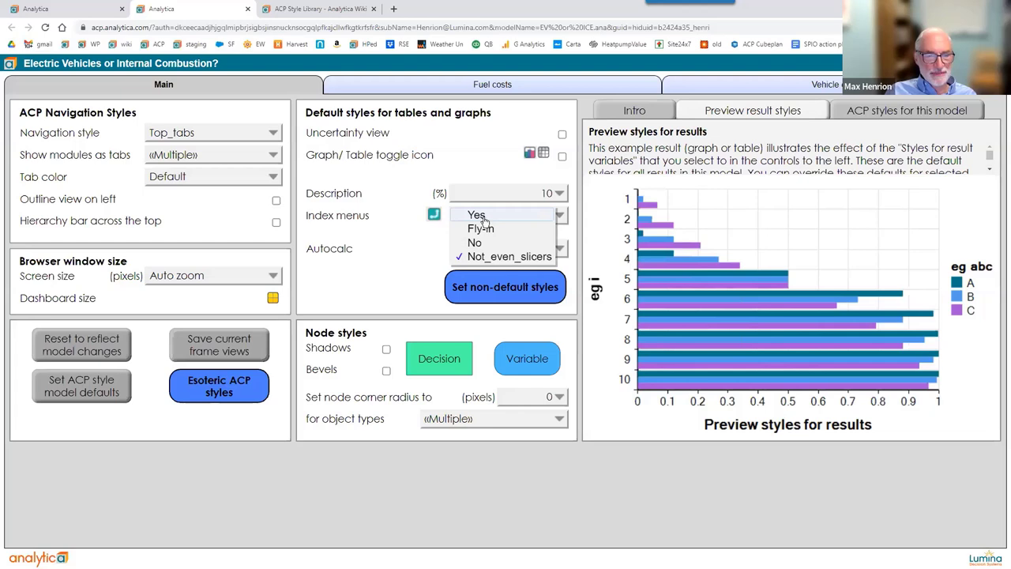
{"action": "left_click", "coordinate": [480, 216]}
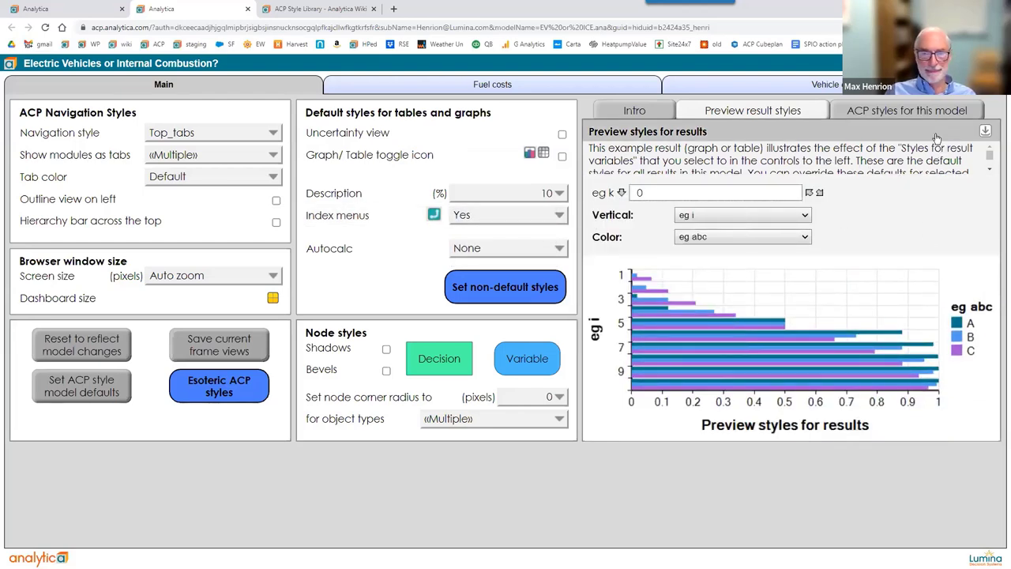
{"action": "left_click", "coordinate": [774, 218]}
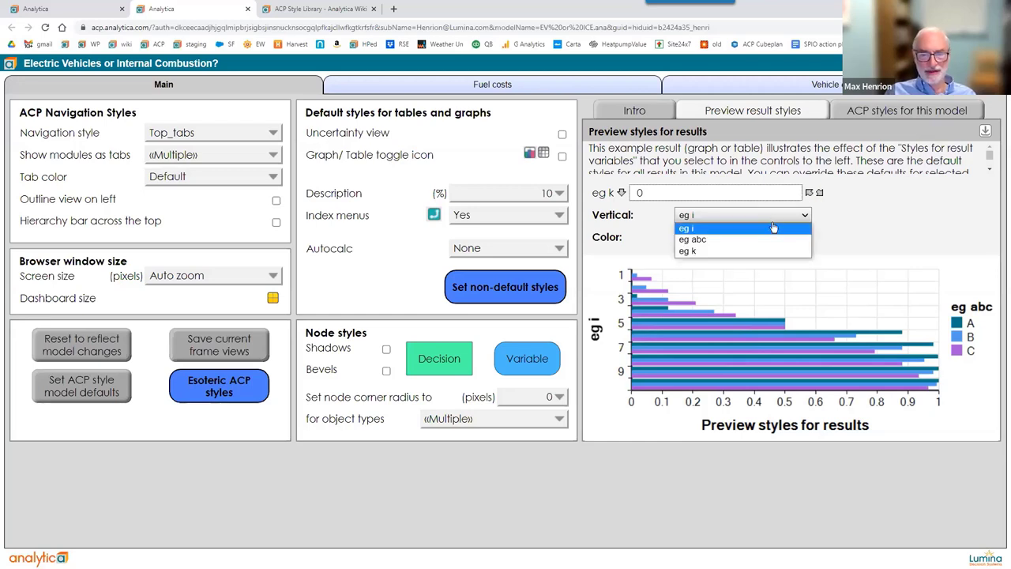
{"action": "left_click", "coordinate": [765, 236]}
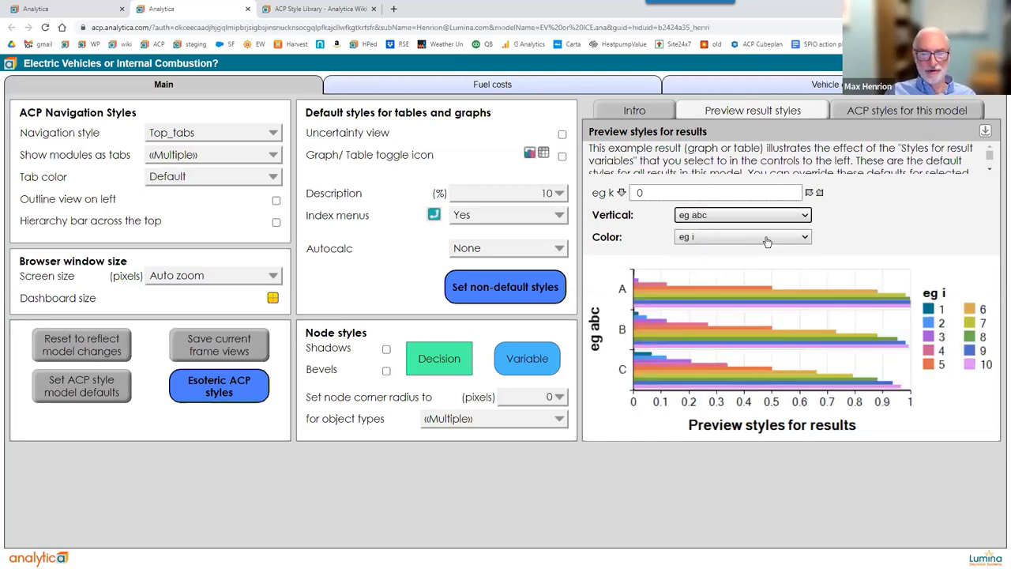
{"action": "left_click", "coordinate": [819, 193]}
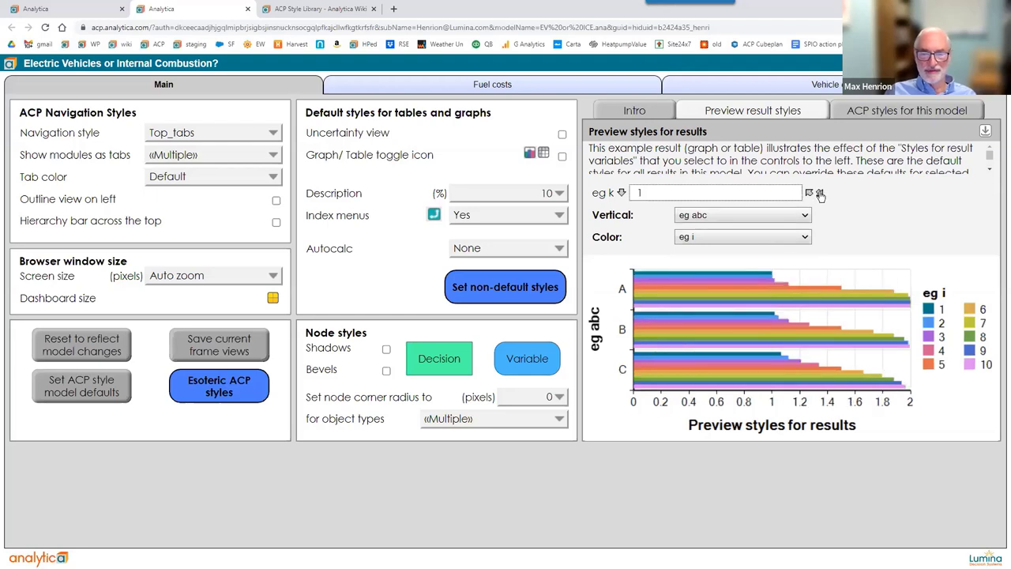
{"action": "left_click", "coordinate": [820, 193]}
{"action": "left_click", "coordinate": [819, 194]}
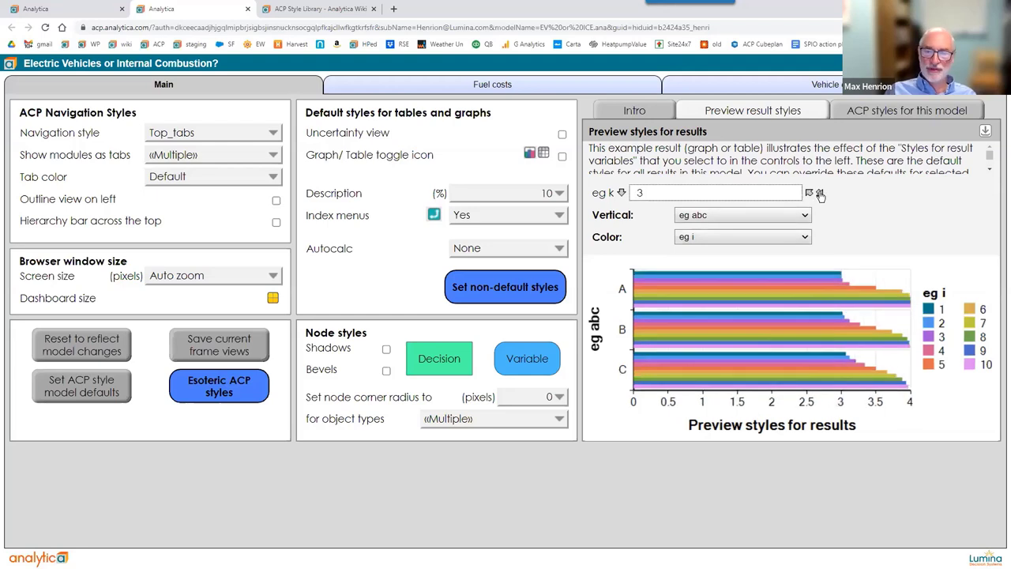
{"action": "left_click", "coordinate": [819, 193]}
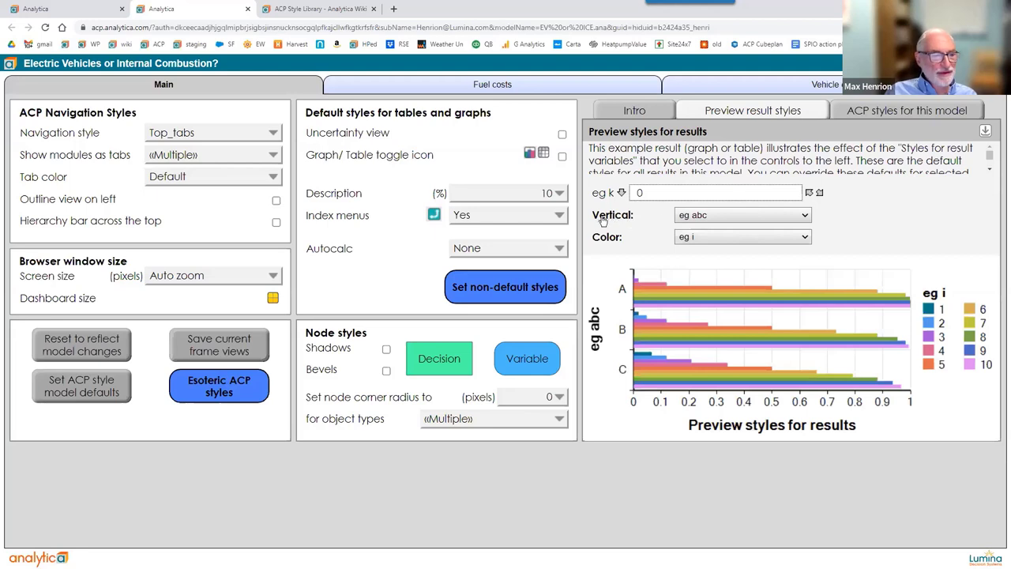
Turn index menus off, type 12, and step eg k to 3 in the preview.
{"action": "left_click", "coordinate": [543, 215]}
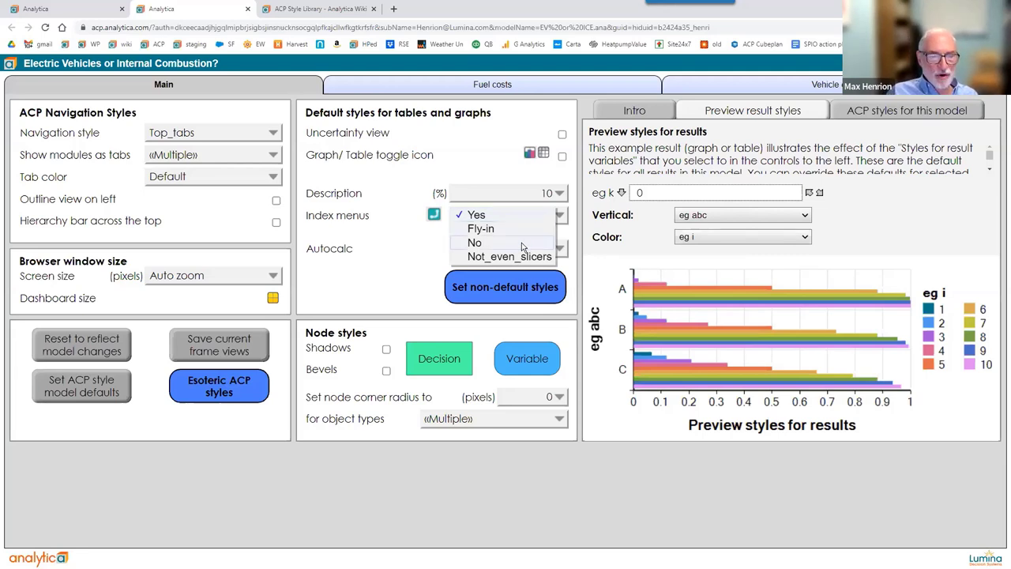
{"action": "left_click", "coordinate": [520, 243]}
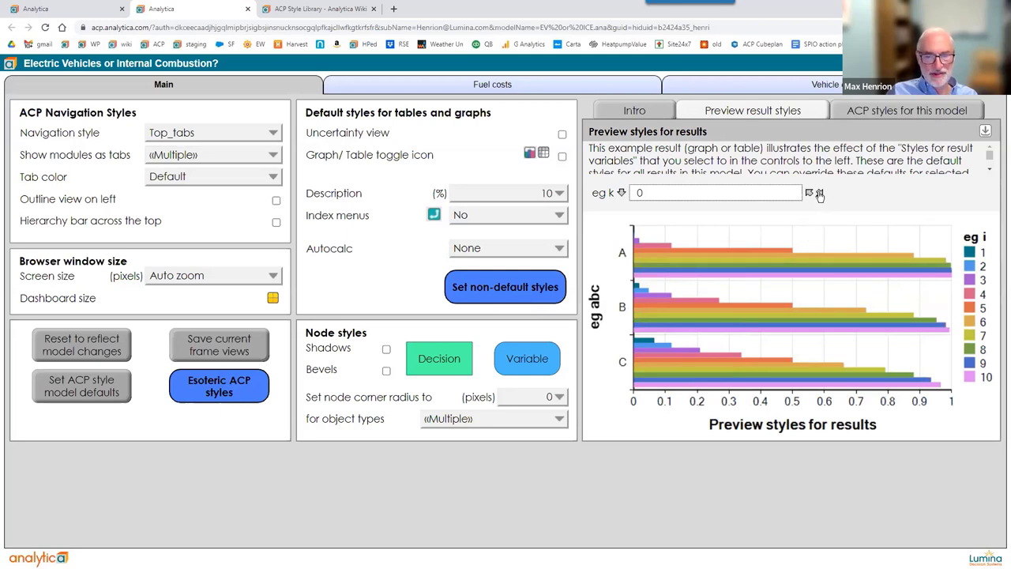
{"action": "type", "text": "1"}
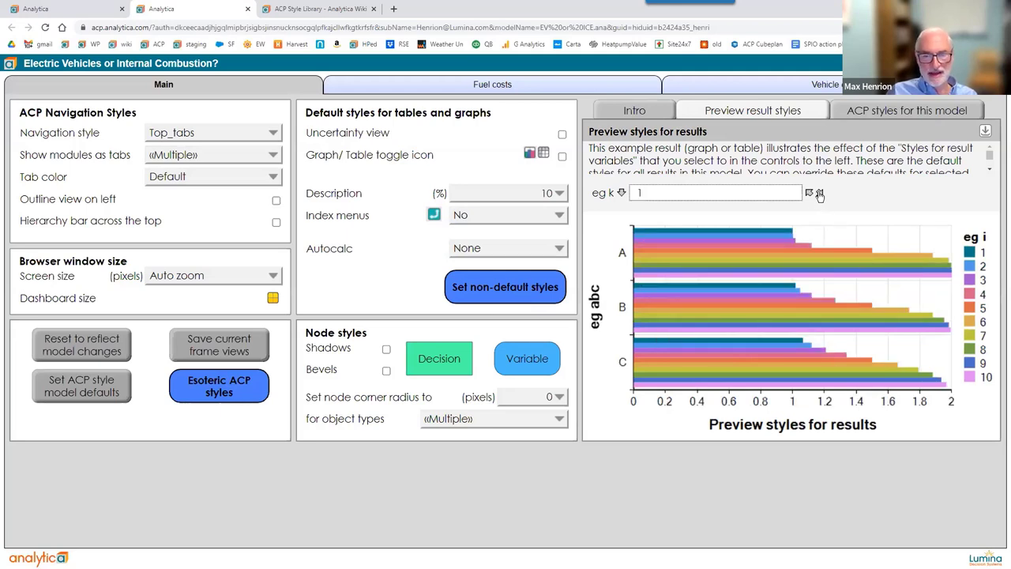
{"action": "type", "text": "2"}
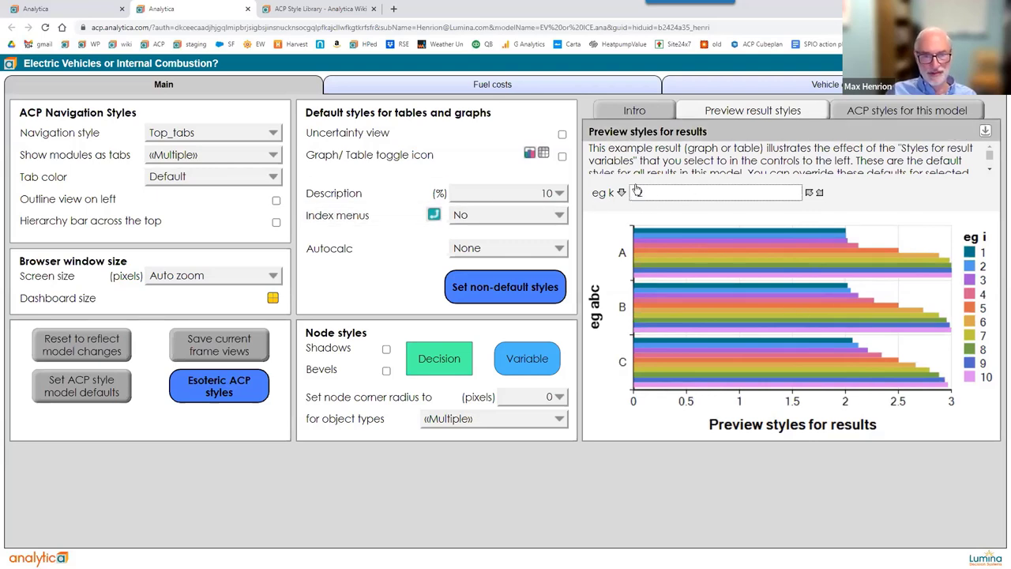
{"action": "left_click", "coordinate": [819, 194]}
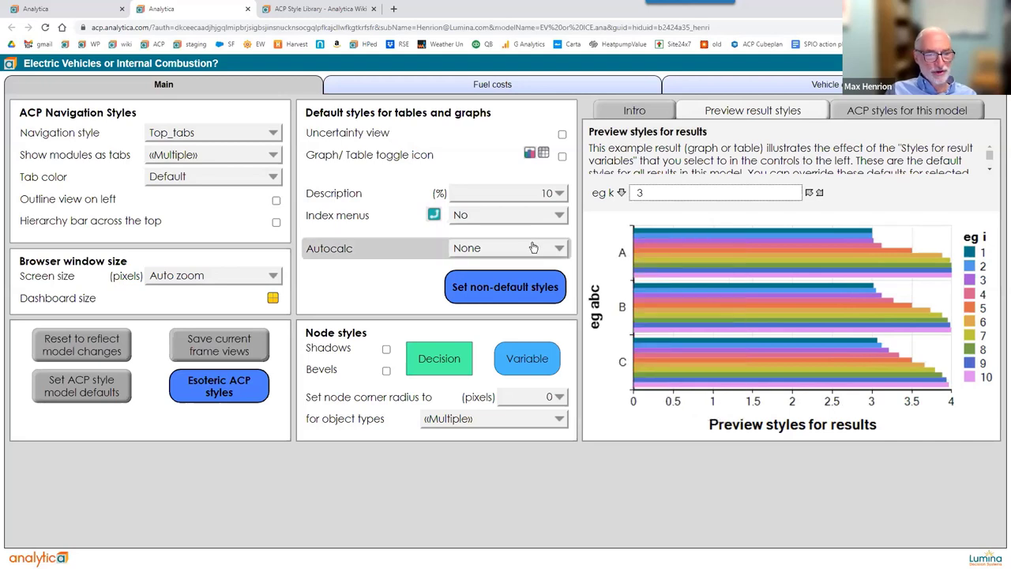
Switch Index menus to Fly-in, then reveal and hide the preview chart's pivot menus.
{"action": "left_click", "coordinate": [533, 216]}
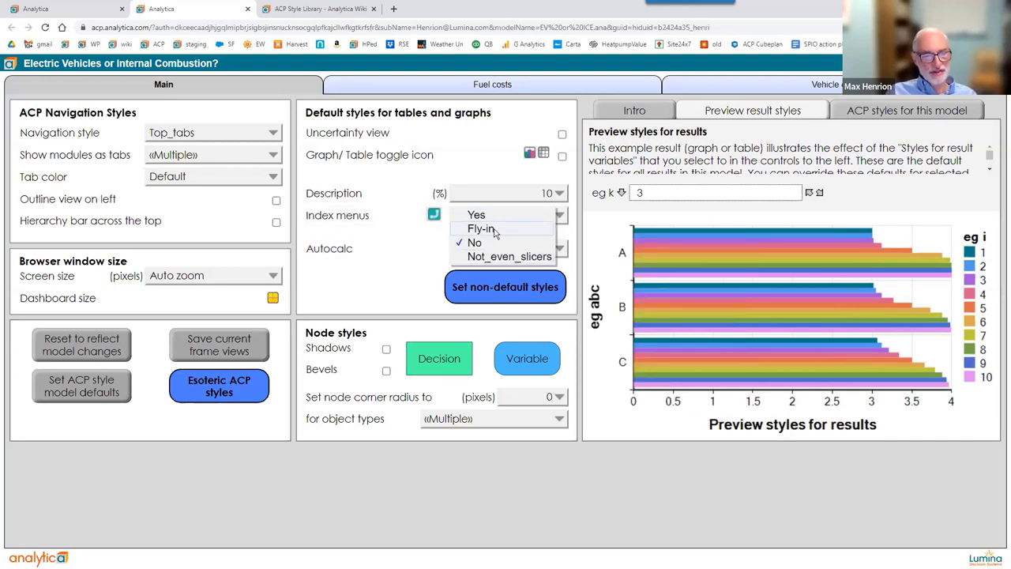
{"action": "left_click", "coordinate": [494, 229]}
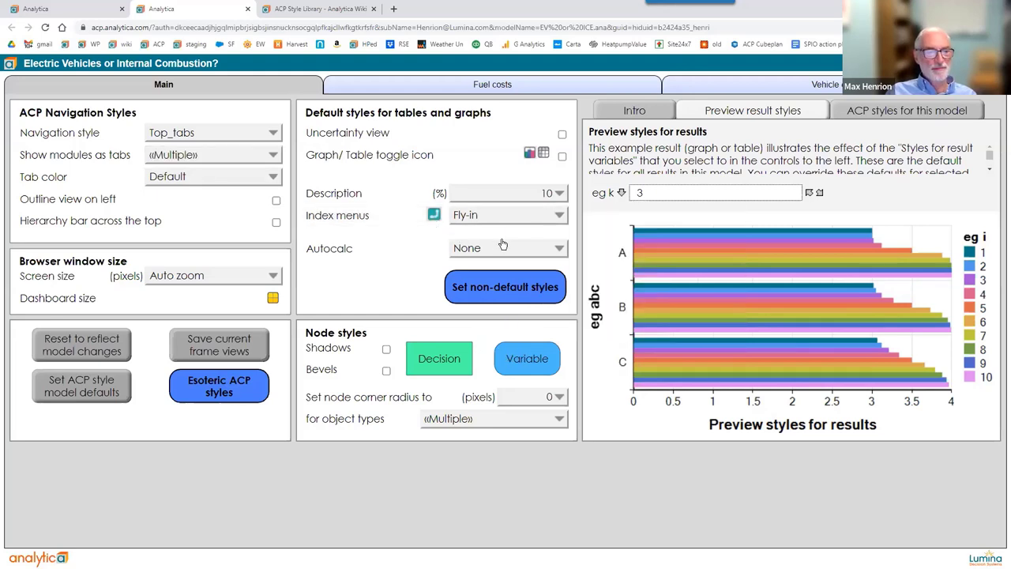
{"action": "mouse_move", "coordinate": [643, 228]}
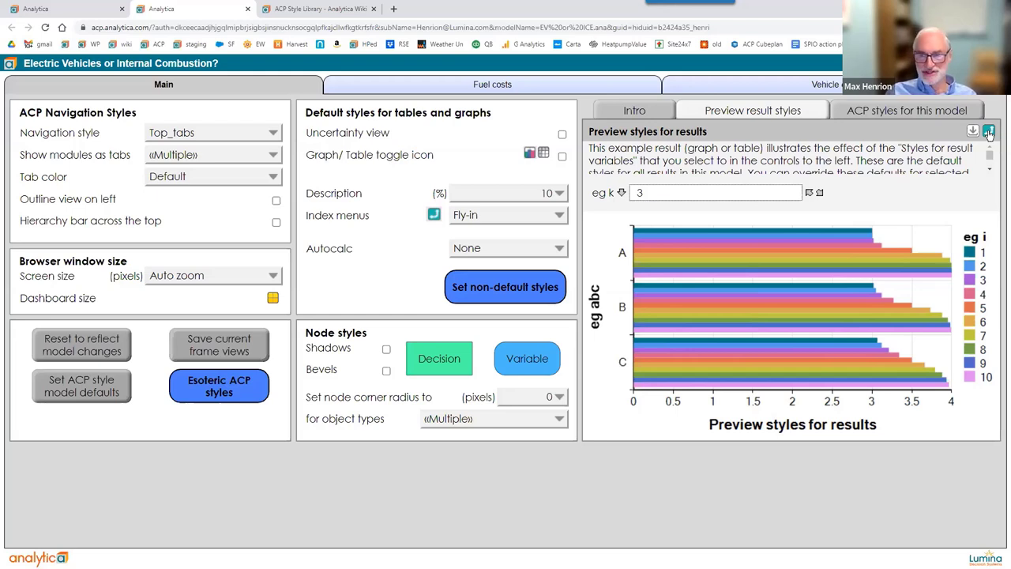
{"action": "left_click", "coordinate": [989, 133]}
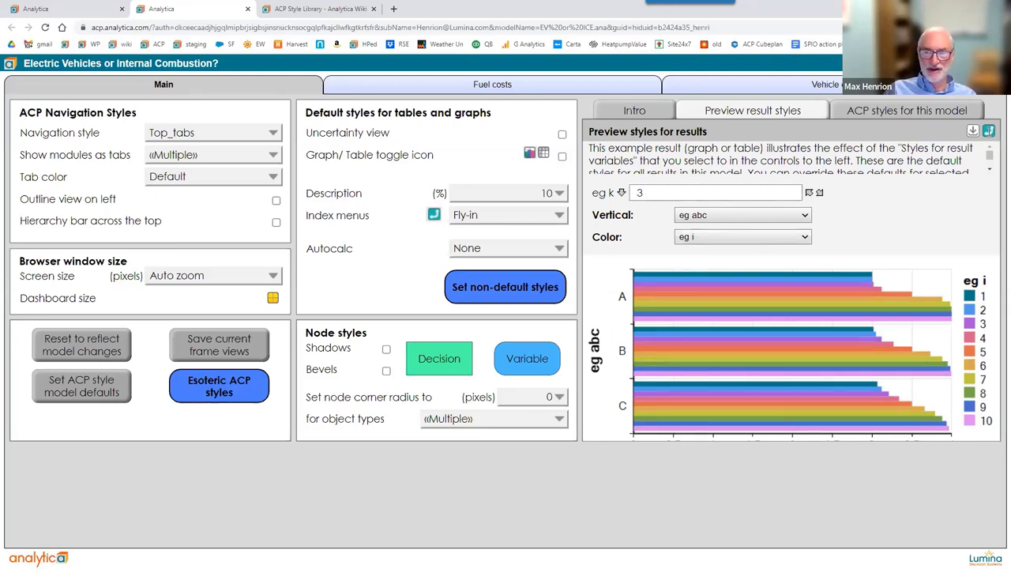
{"action": "left_click", "coordinate": [988, 131]}
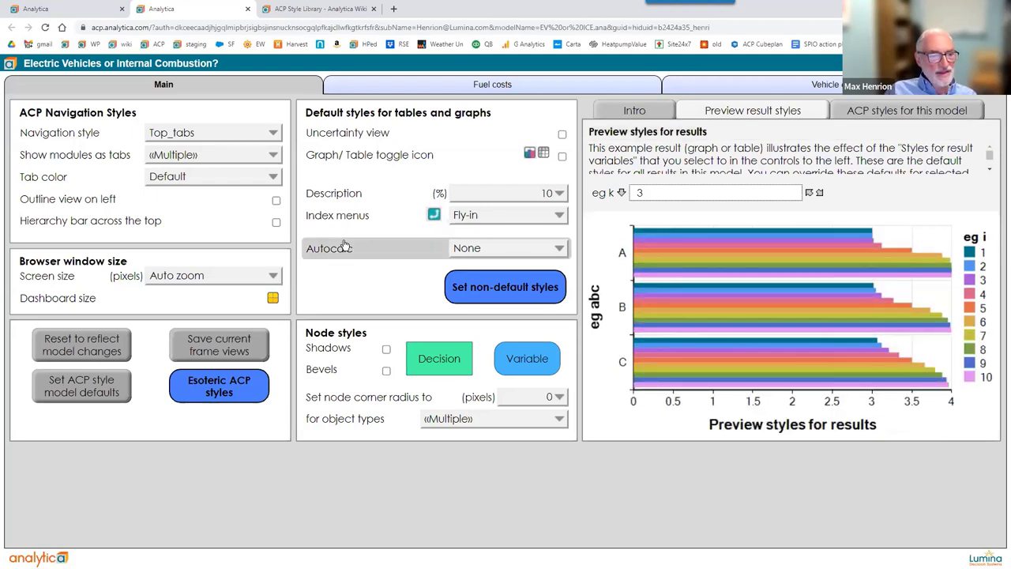
{"action": "mouse_move", "coordinate": [476, 254]}
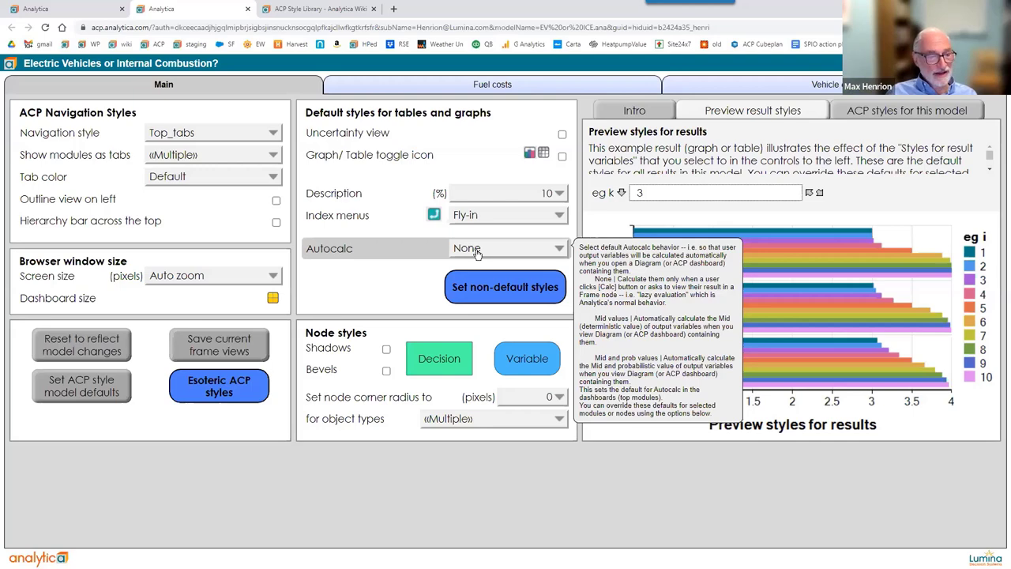
{"action": "left_click", "coordinate": [222, 90]}
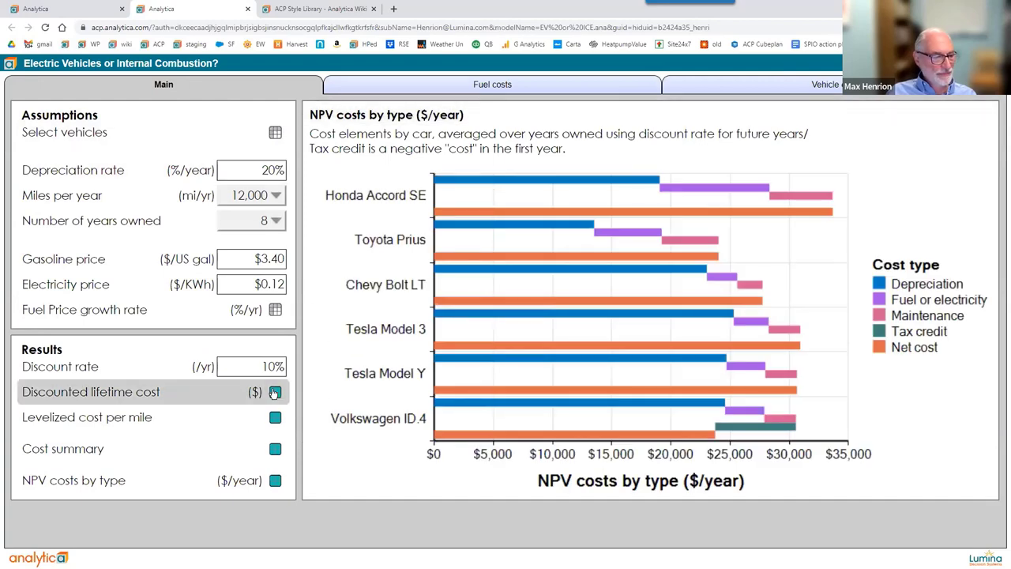
{"action": "mouse_move", "coordinate": [276, 397]}
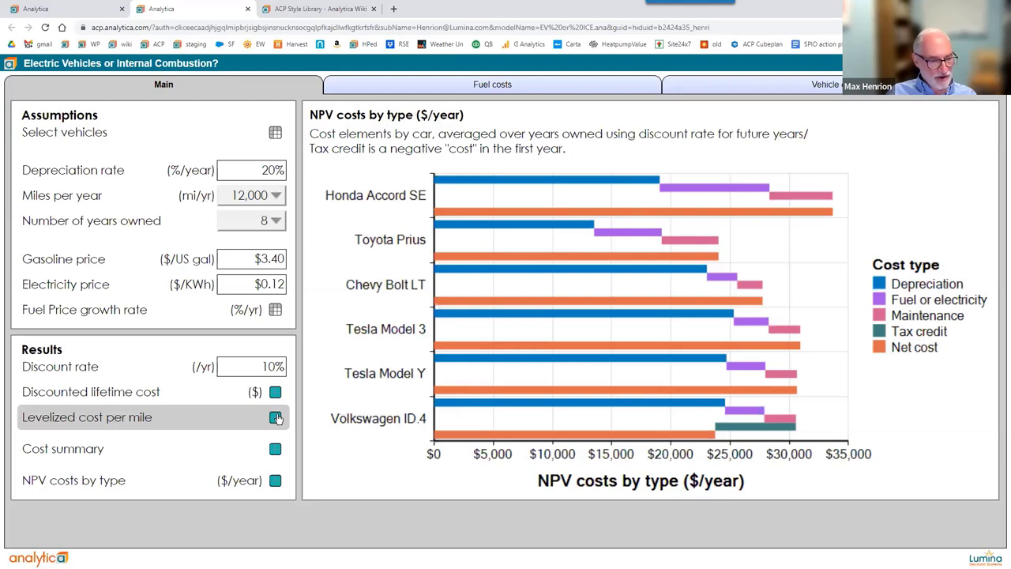
{"action": "left_click", "coordinate": [276, 417]}
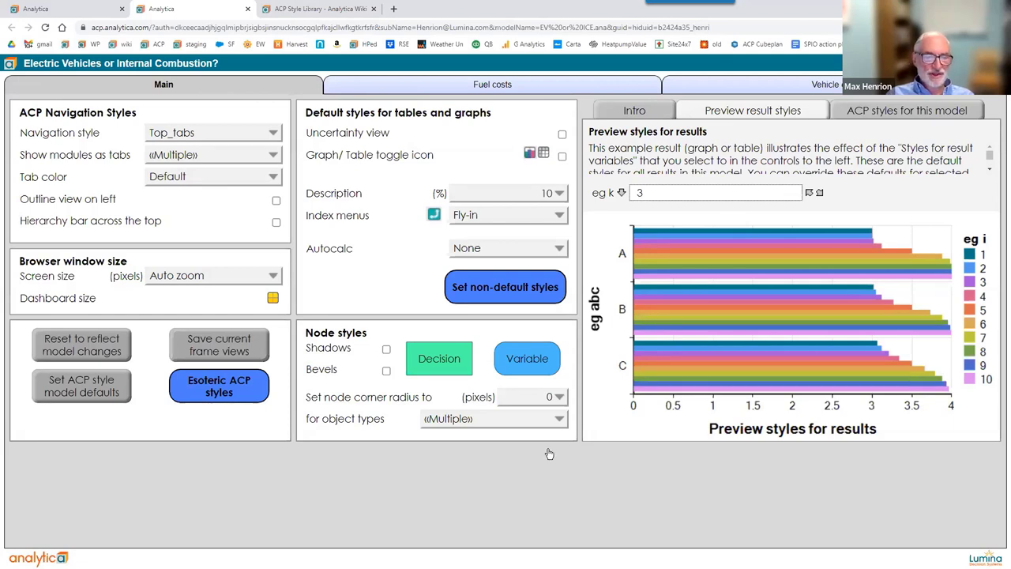
Set the Autocalc default to Mid values.
{"action": "left_click", "coordinate": [486, 251]}
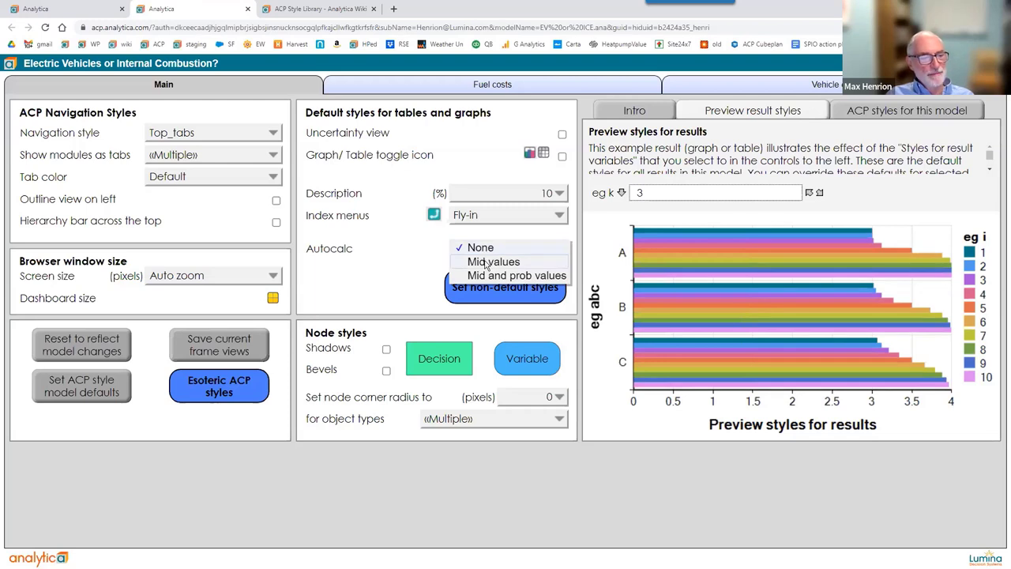
{"action": "left_click", "coordinate": [487, 266]}
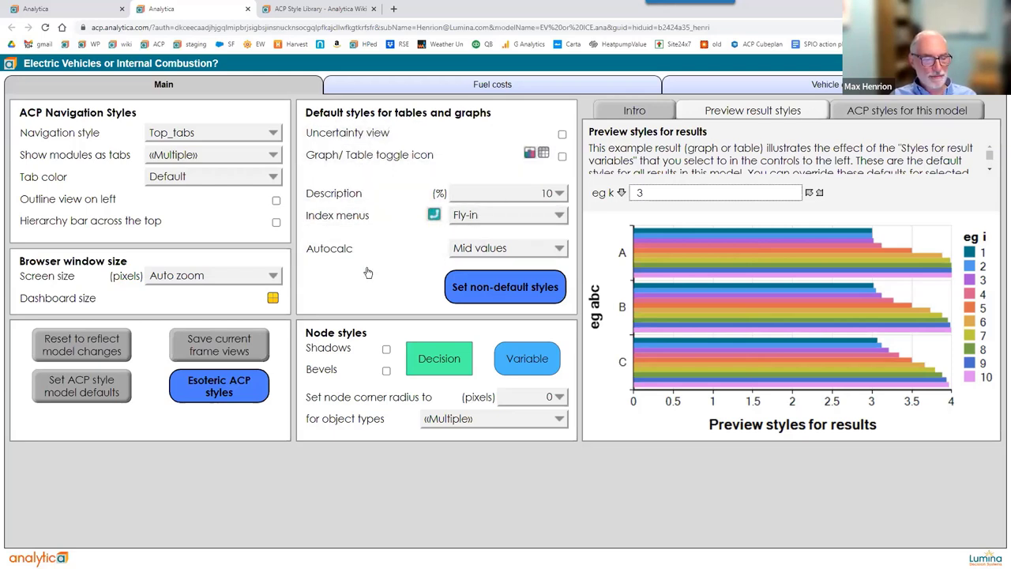
Set 'Objects w nondefault styles' to «All» and open the Set styles by node table.
{"action": "left_click", "coordinate": [504, 289]}
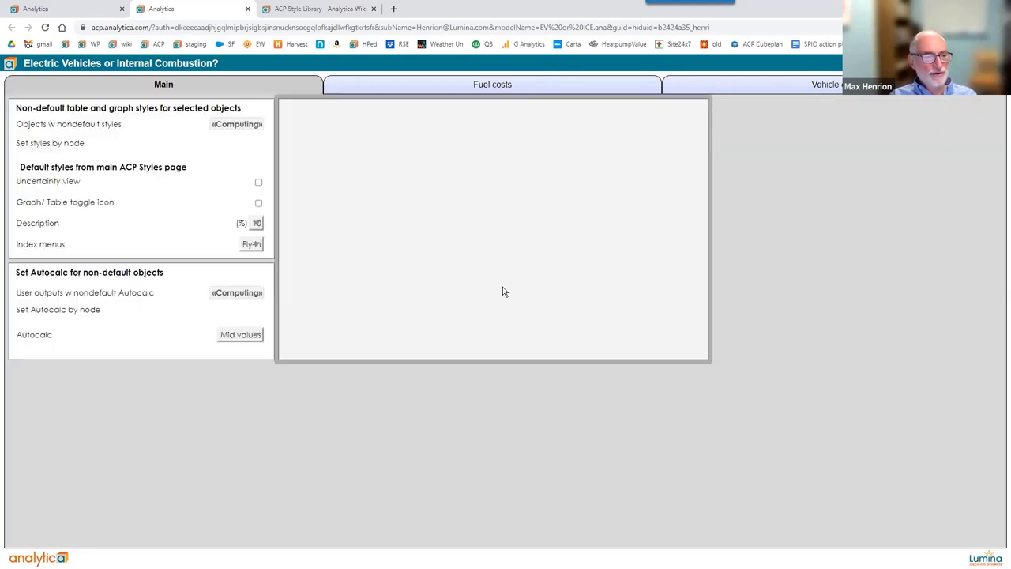
{"action": "left_click", "coordinate": [316, 138]}
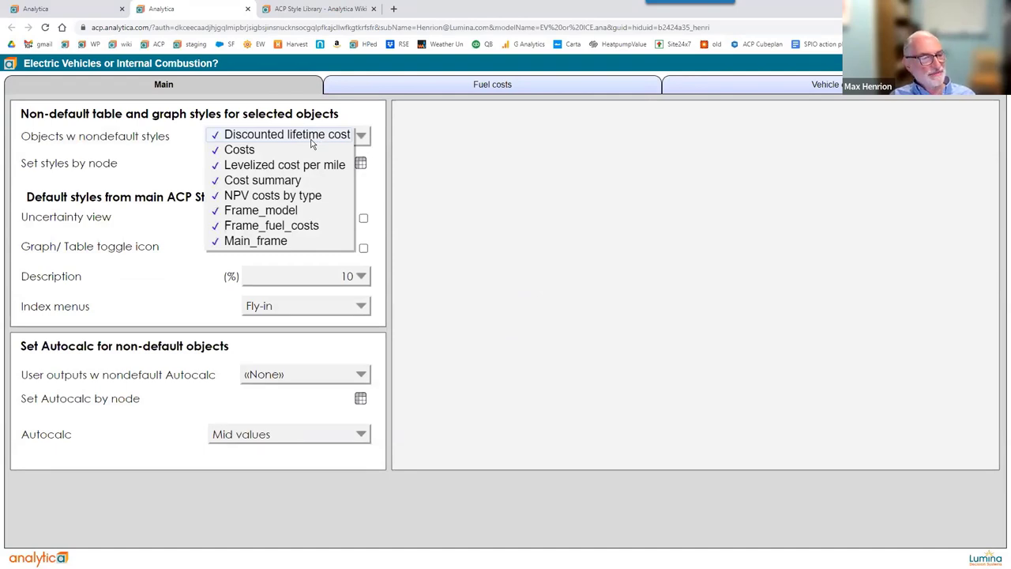
{"action": "left_click", "coordinate": [327, 502]}
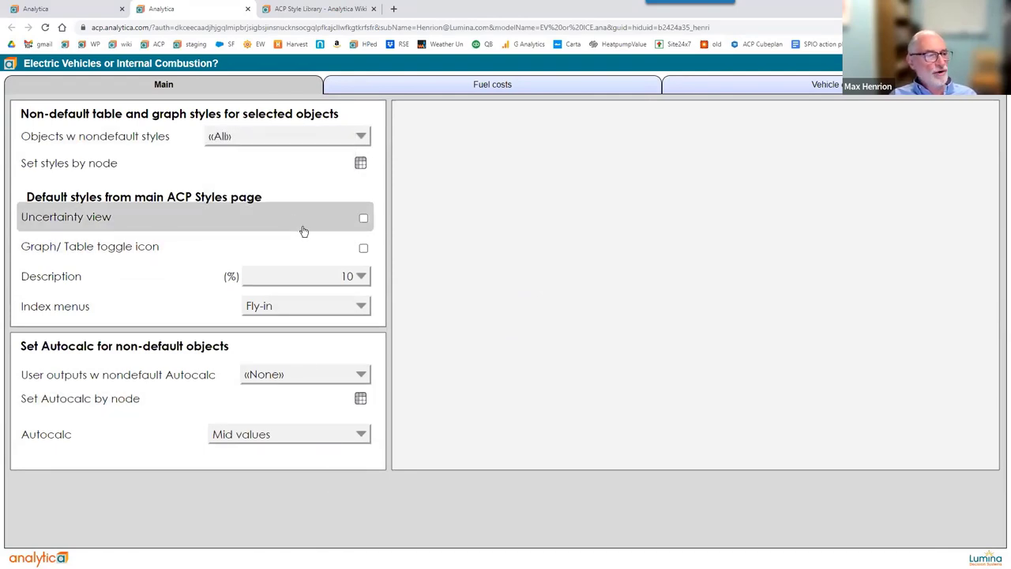
{"action": "left_click", "coordinate": [361, 164]}
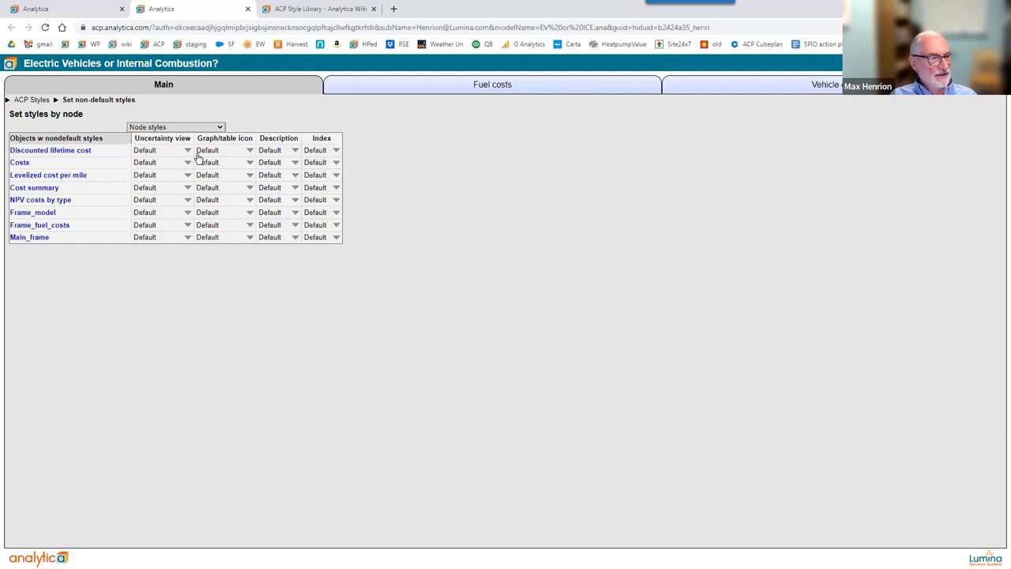
For Discounted lifetime cost, set Graph/table icon Yes, Description 30, Index No, then go back.
{"action": "left_click", "coordinate": [250, 150]}
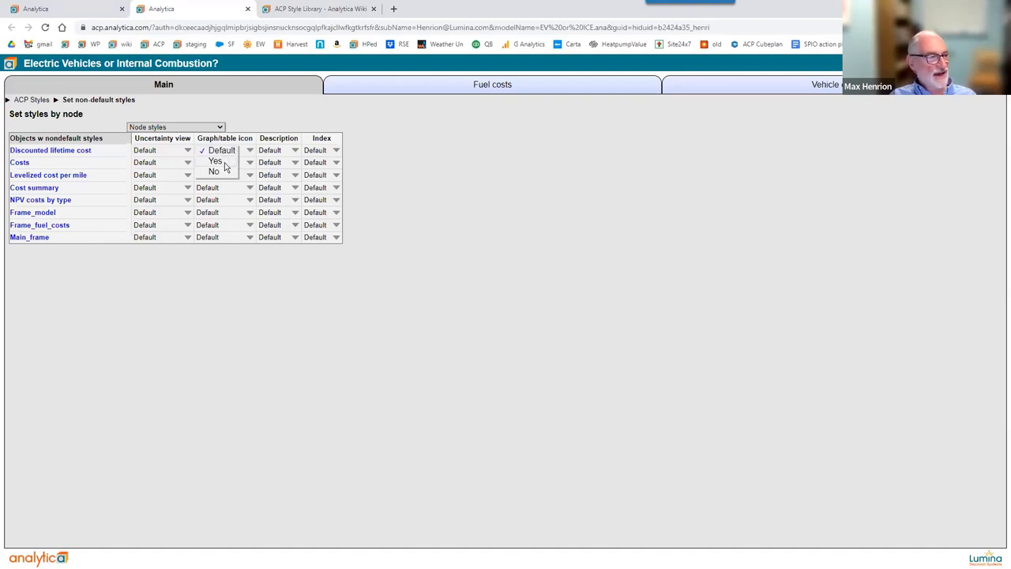
{"action": "left_click", "coordinate": [223, 162]}
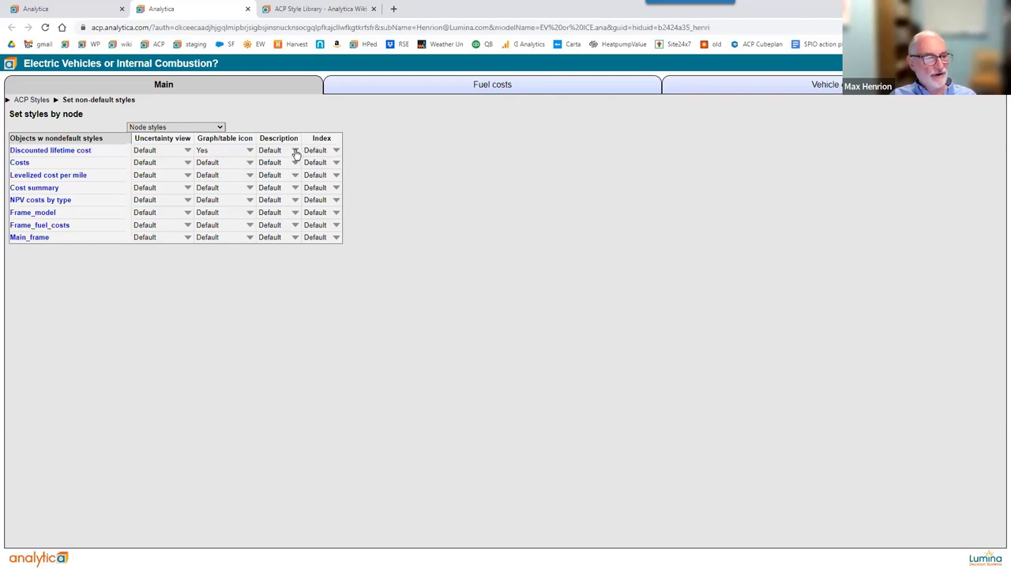
{"action": "left_click", "coordinate": [295, 151]}
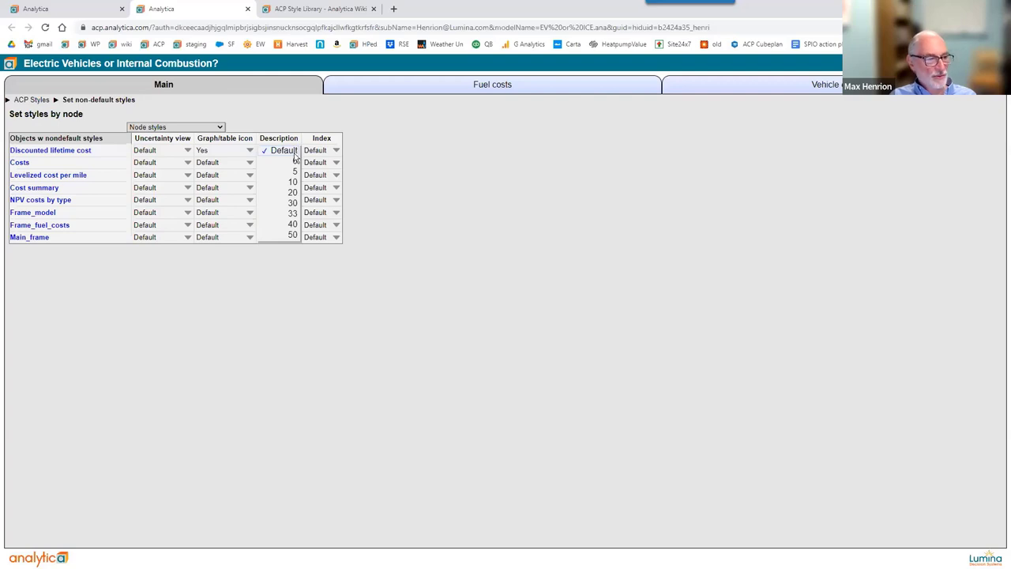
{"action": "left_click", "coordinate": [290, 202]}
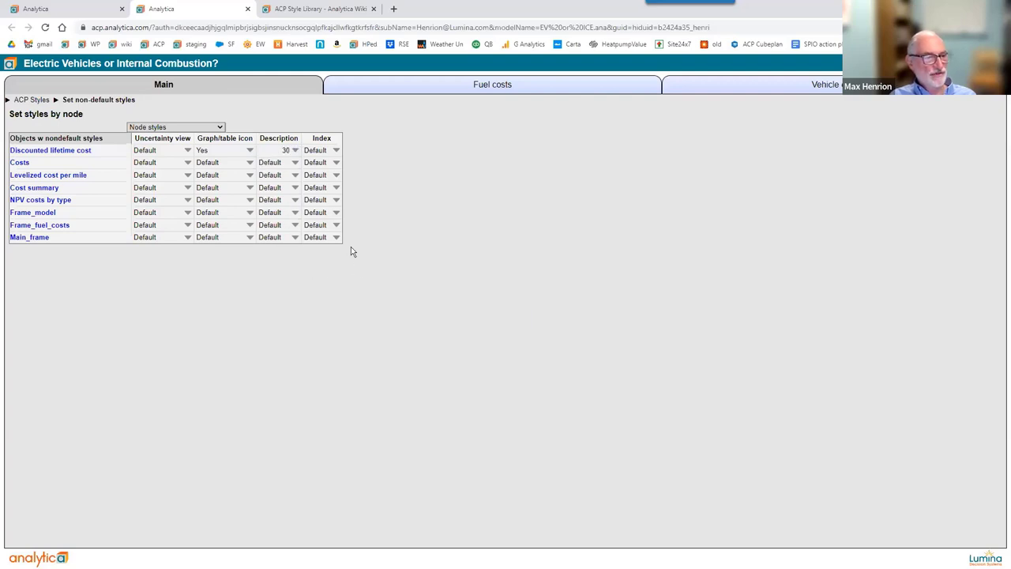
{"action": "left_click", "coordinate": [337, 150]}
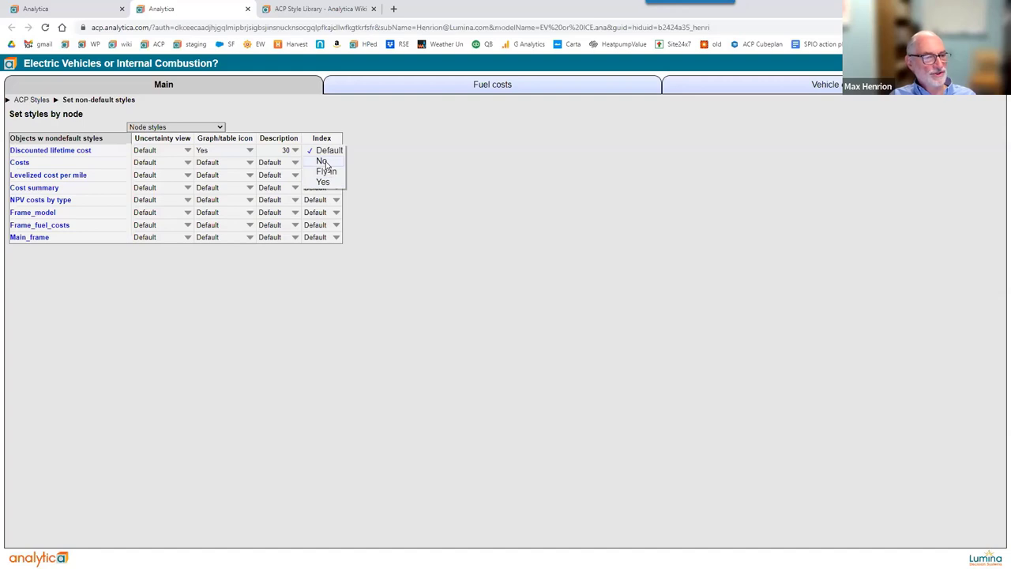
{"action": "left_click", "coordinate": [323, 161]}
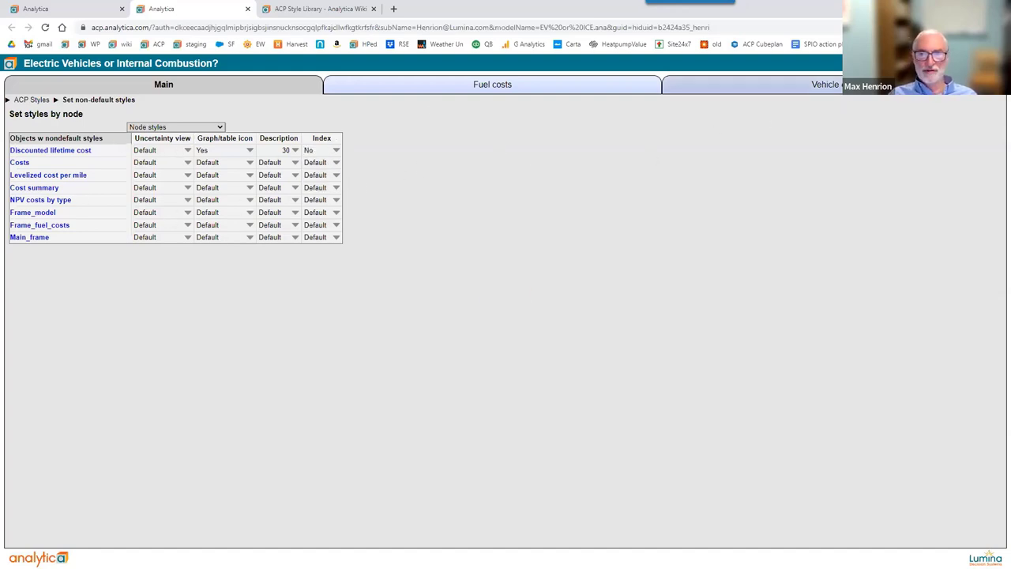
{"action": "key", "text": "alt+Left"}
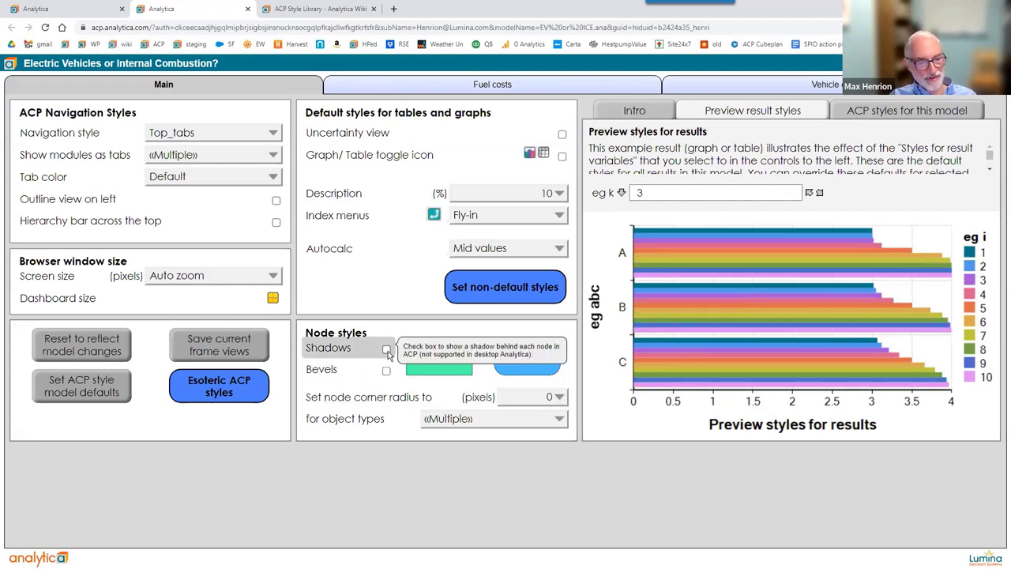
Enable node shadows and bevels, view them on the Fuel costs diagram, then return to ACP styles.
{"action": "left_click", "coordinate": [386, 349]}
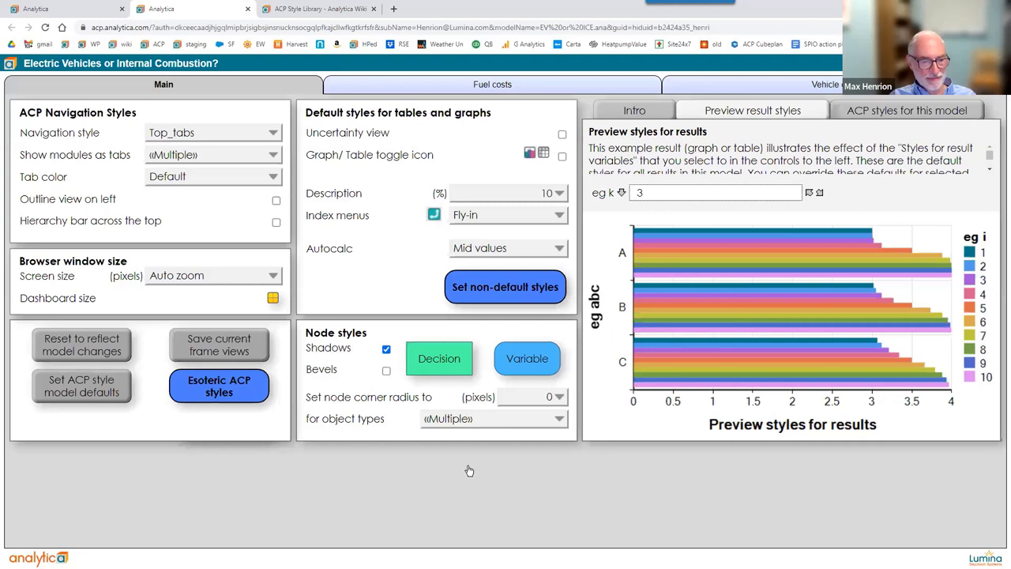
{"action": "left_click", "coordinate": [386, 370]}
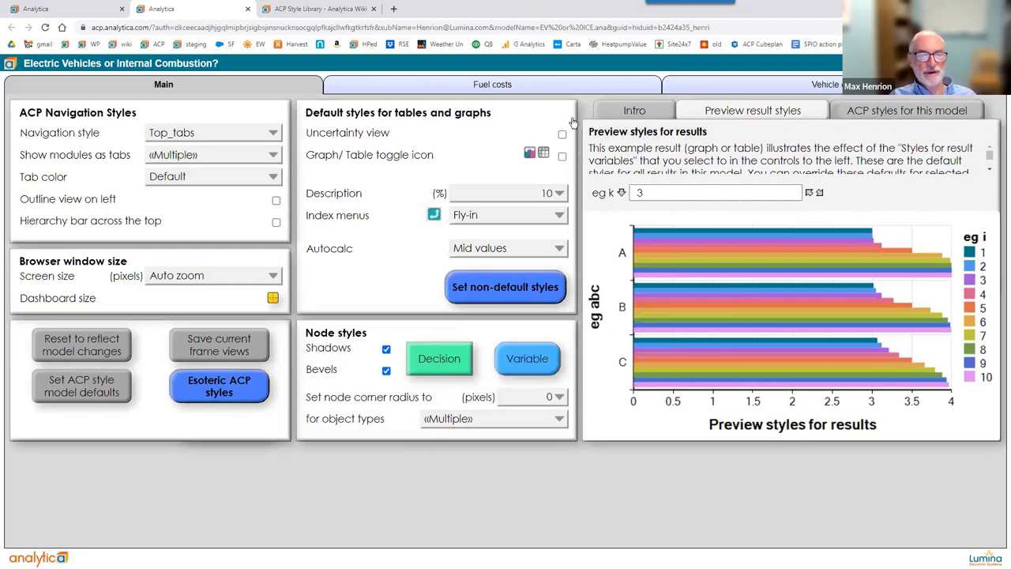
{"action": "left_click", "coordinate": [564, 90]}
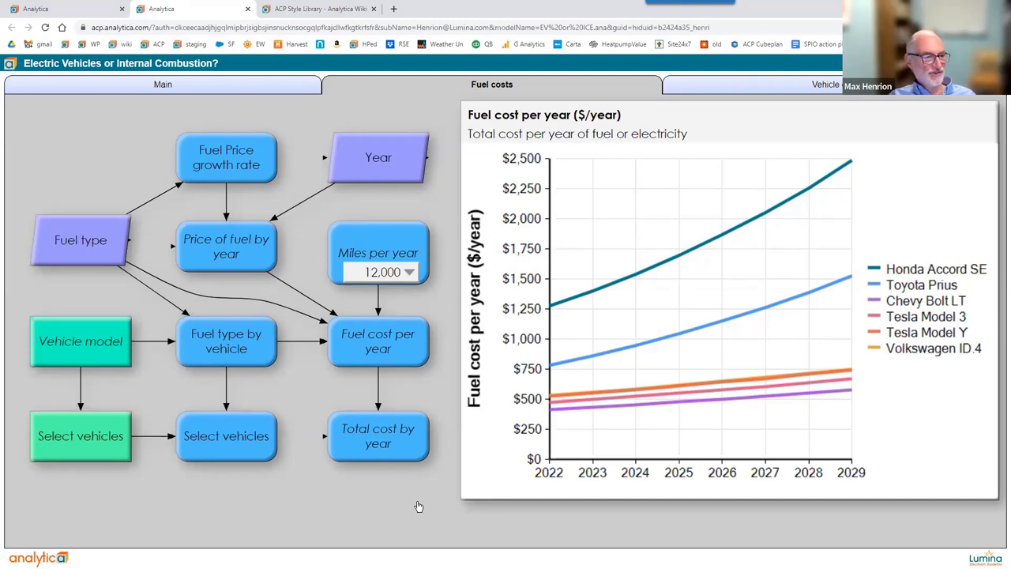
{"action": "mouse_move", "coordinate": [274, 261]}
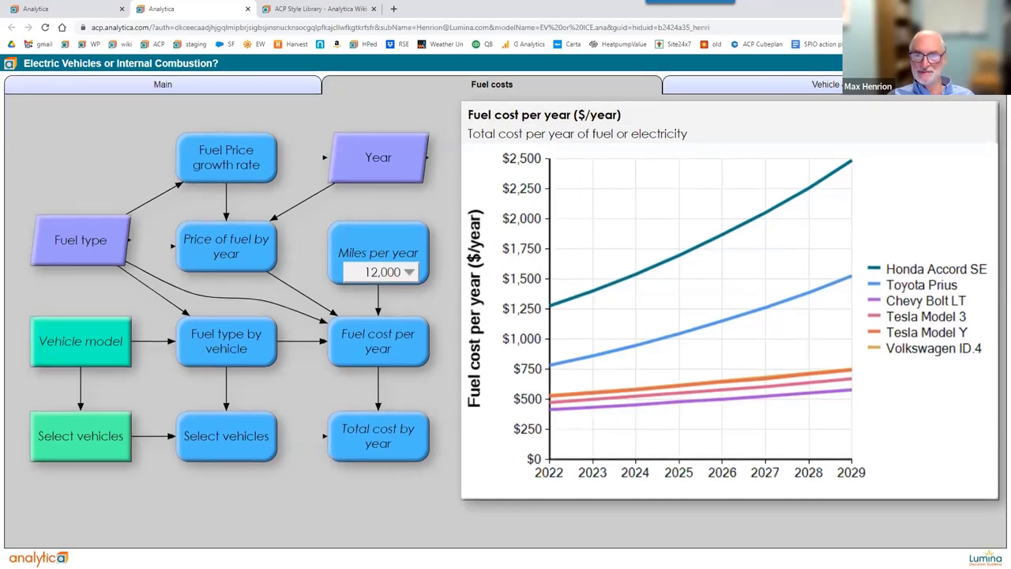
{"action": "left_click", "coordinate": [814, 151]}
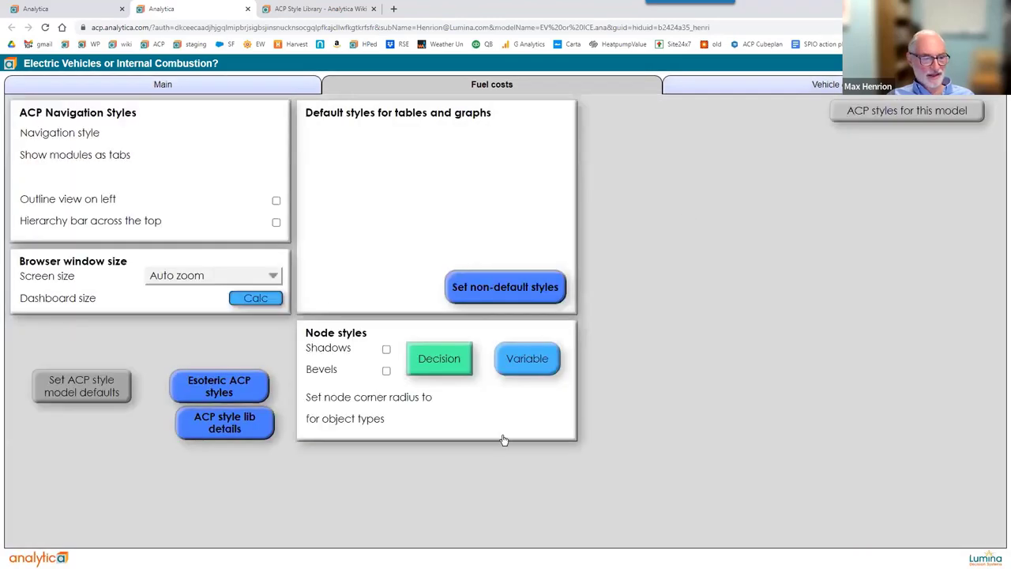
Turn off node bevels and try a 24-pixel node corner radius.
{"action": "left_click", "coordinate": [387, 370]}
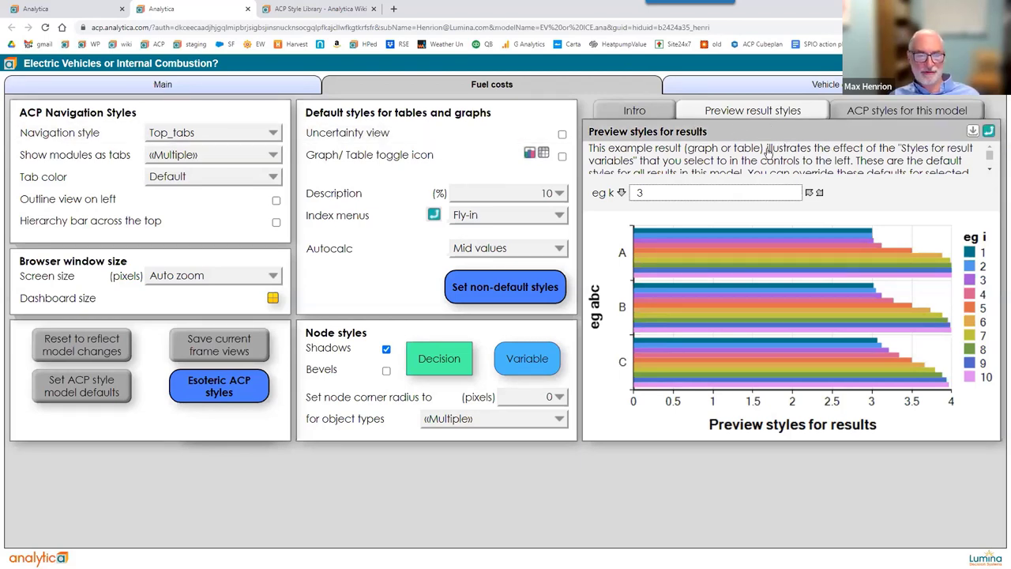
{"action": "left_click", "coordinate": [553, 399]}
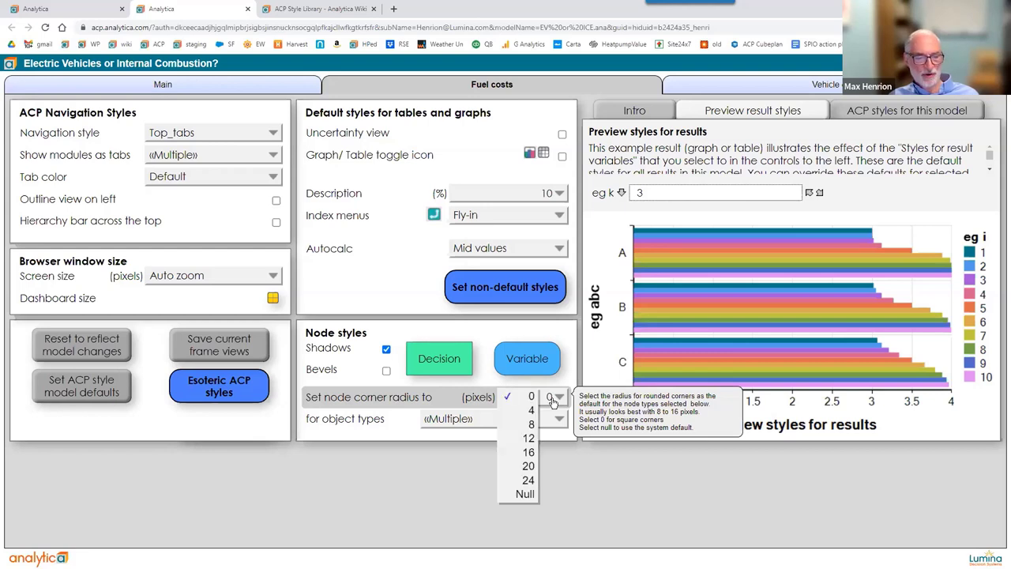
{"action": "left_click", "coordinate": [521, 480]}
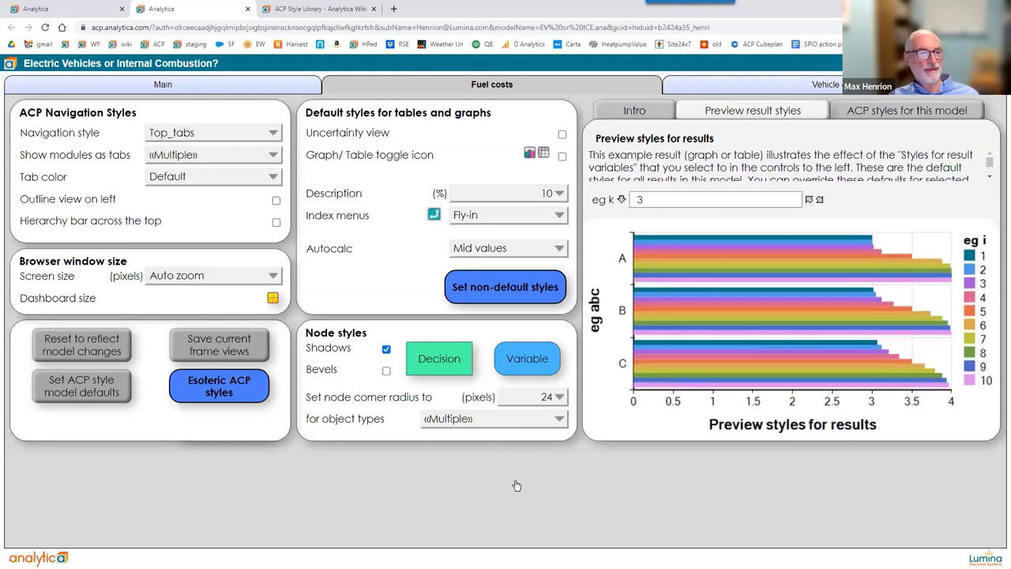
View the Main module, then reduce the node corner radius to 16 pixels.
{"action": "left_click", "coordinate": [233, 89]}
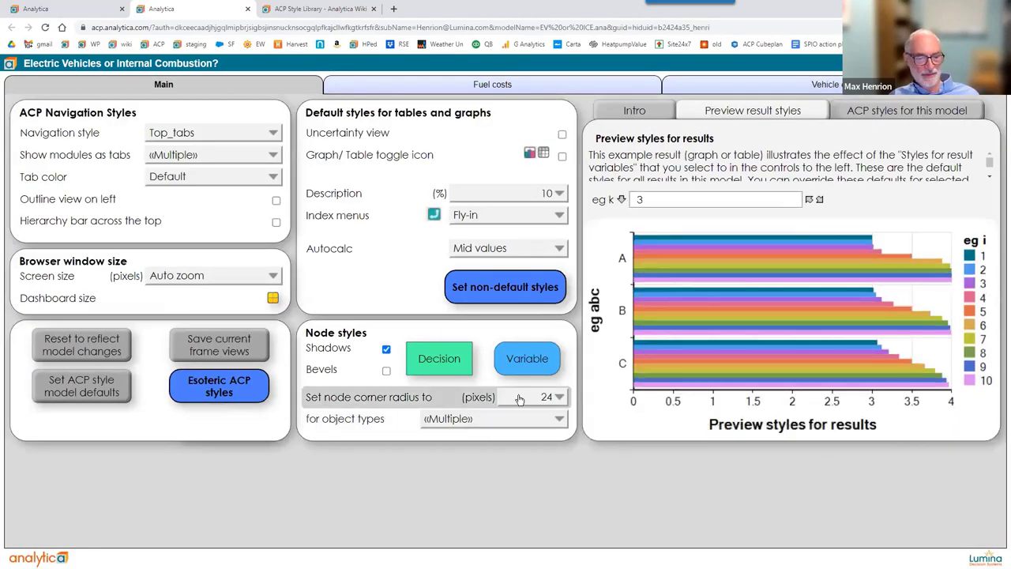
{"action": "left_click", "coordinate": [519, 399]}
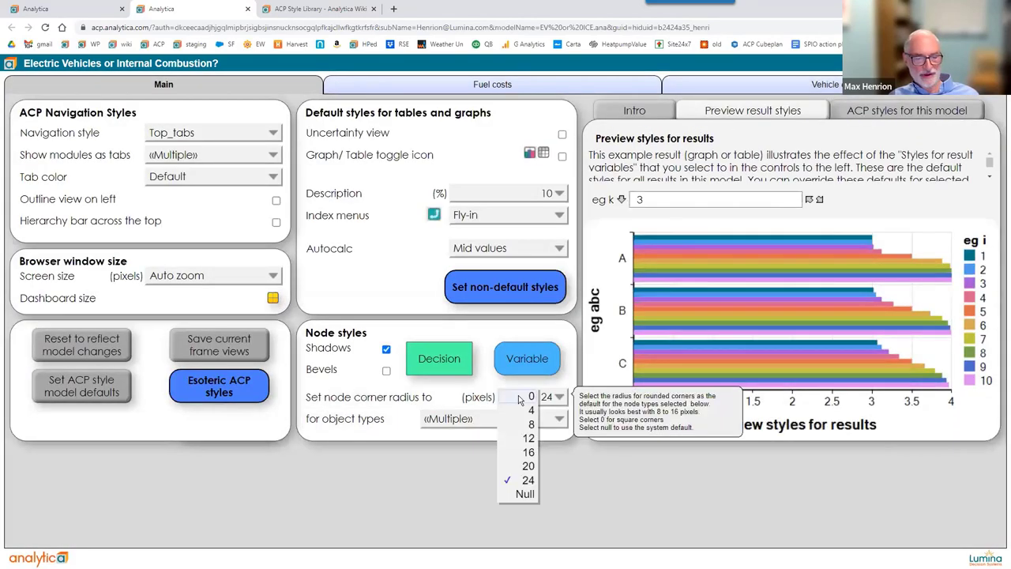
{"action": "left_click", "coordinate": [515, 453]}
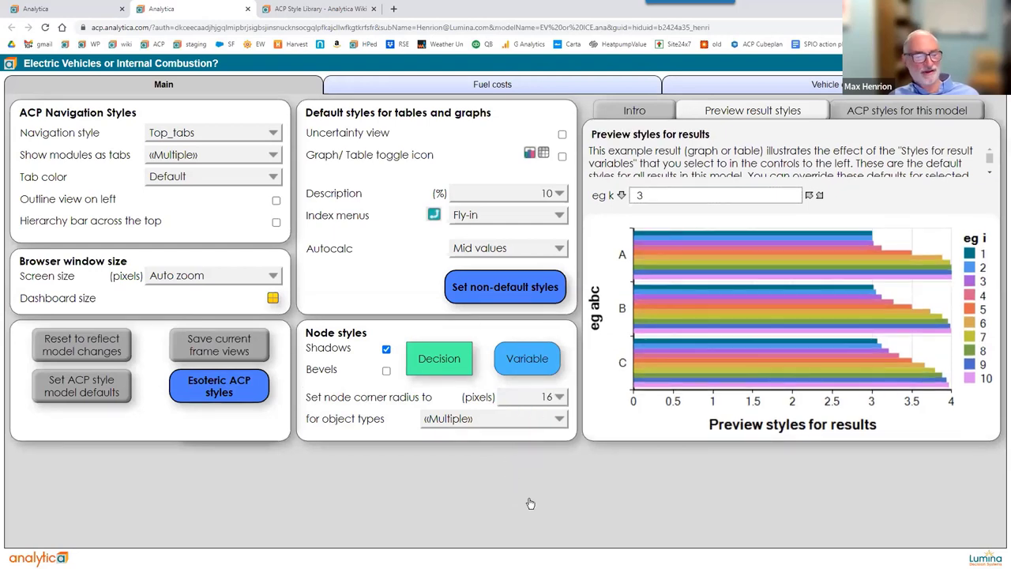
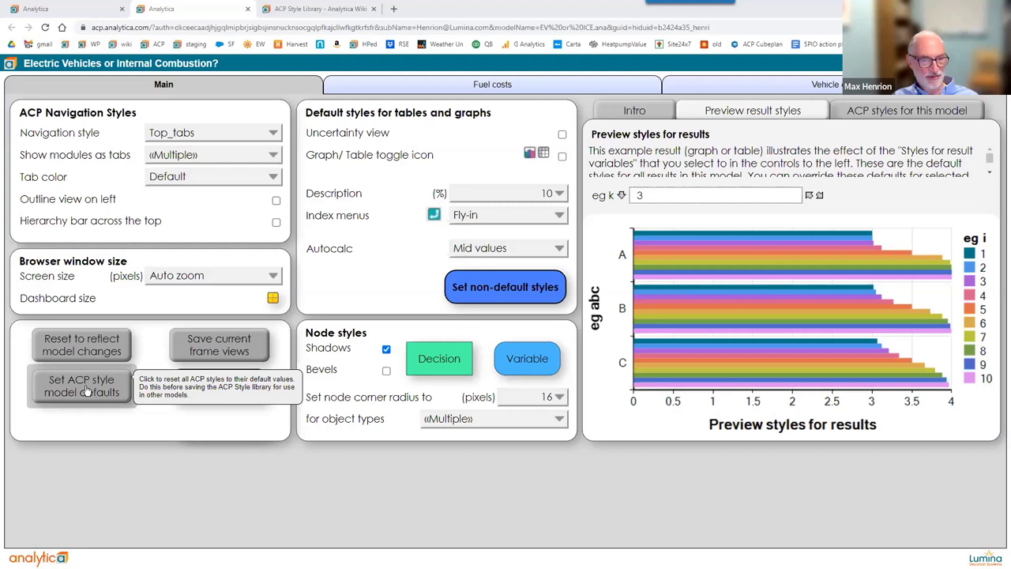
Turn on the Graph/Table toggle icon under Default styles for tables and graphs.
{"action": "left_click", "coordinate": [561, 157]}
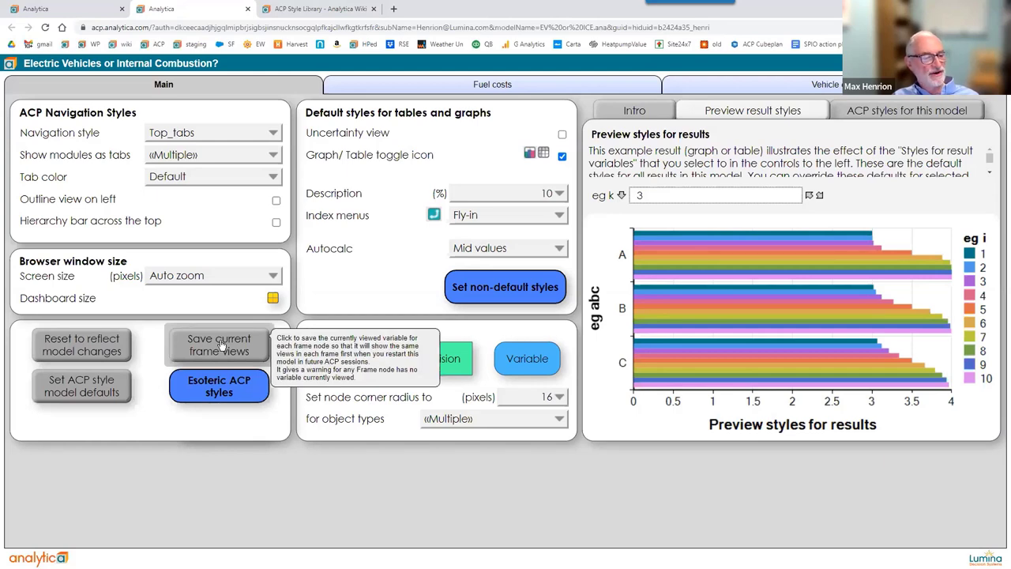
Browse the Fuel costs results: Fuel type by vehicle, Fuel Price growth rate and Total cost by year.
{"action": "left_click", "coordinate": [181, 91]}
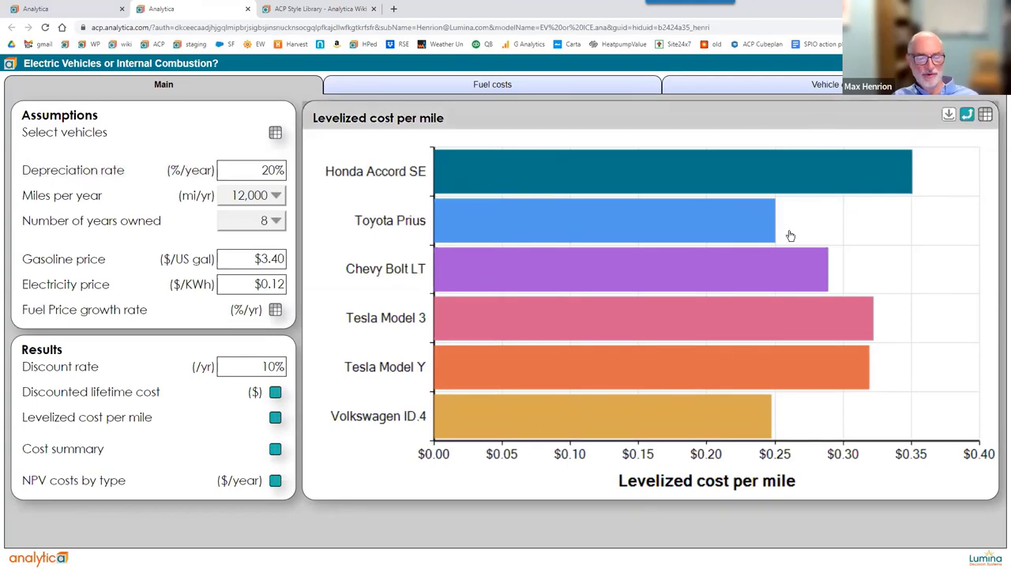
{"action": "left_click", "coordinate": [542, 88]}
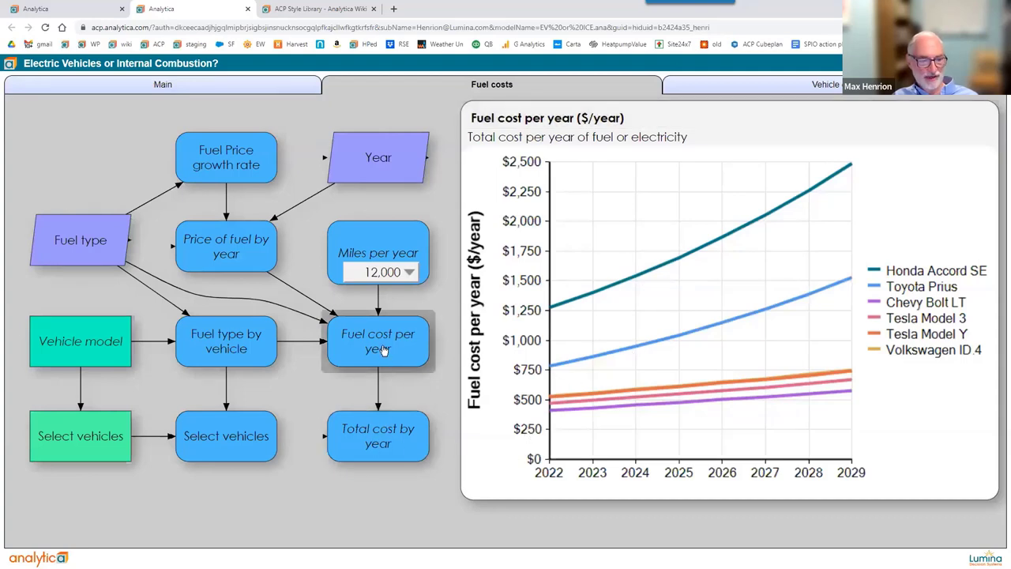
{"action": "left_click", "coordinate": [236, 341]}
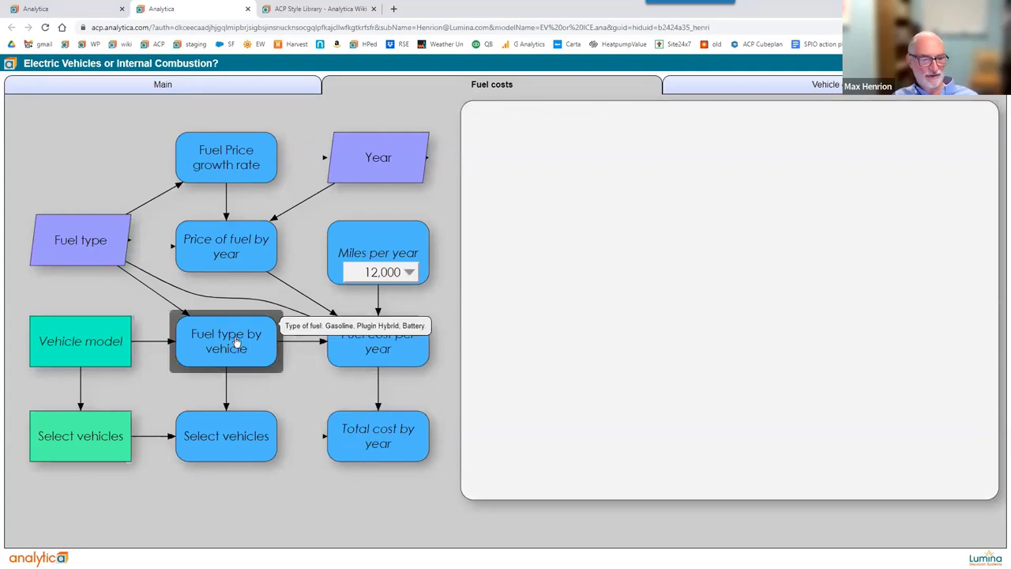
{"action": "left_click", "coordinate": [398, 445]}
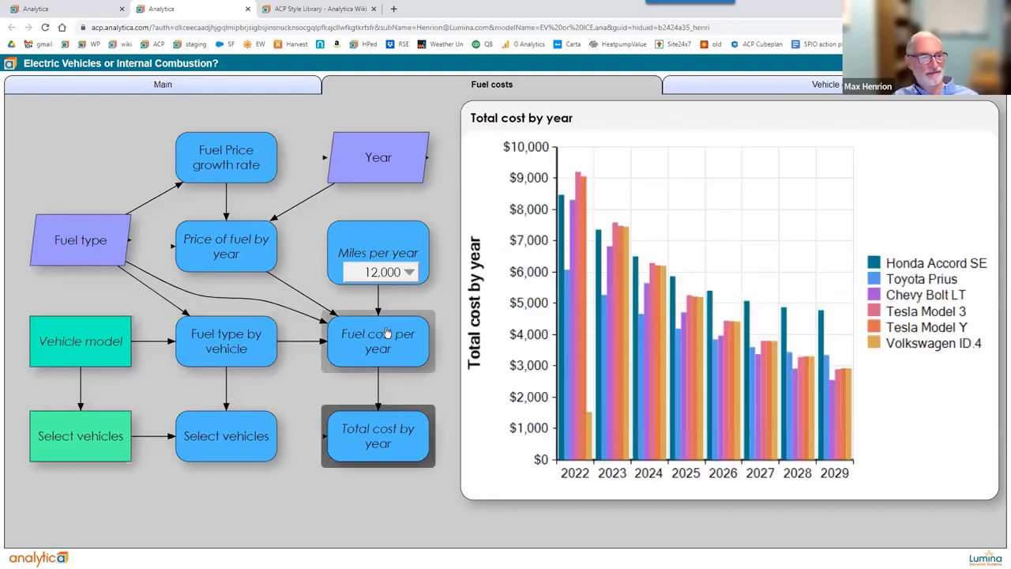
{"action": "left_click", "coordinate": [245, 175]}
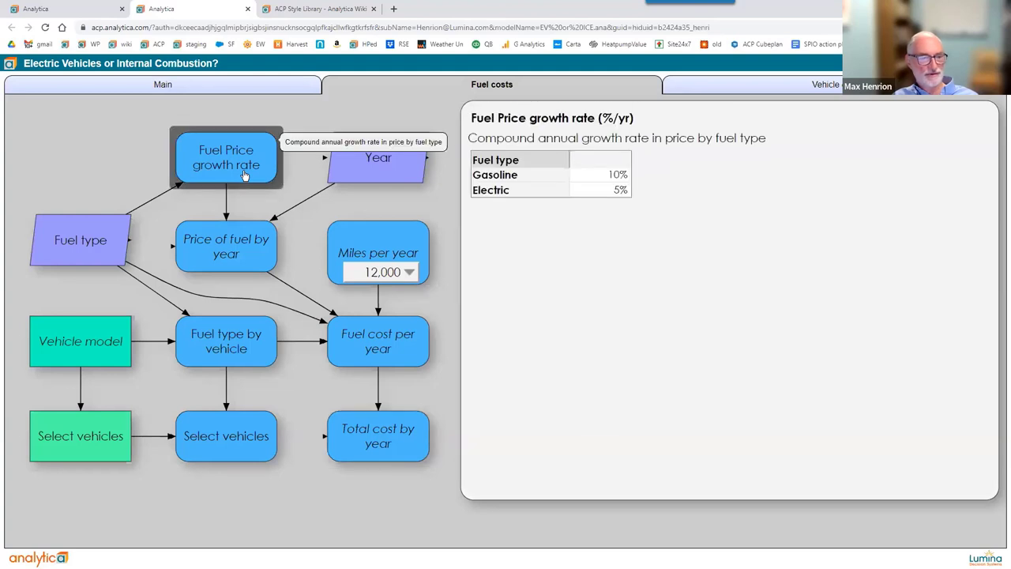
{"action": "left_click", "coordinate": [388, 445]}
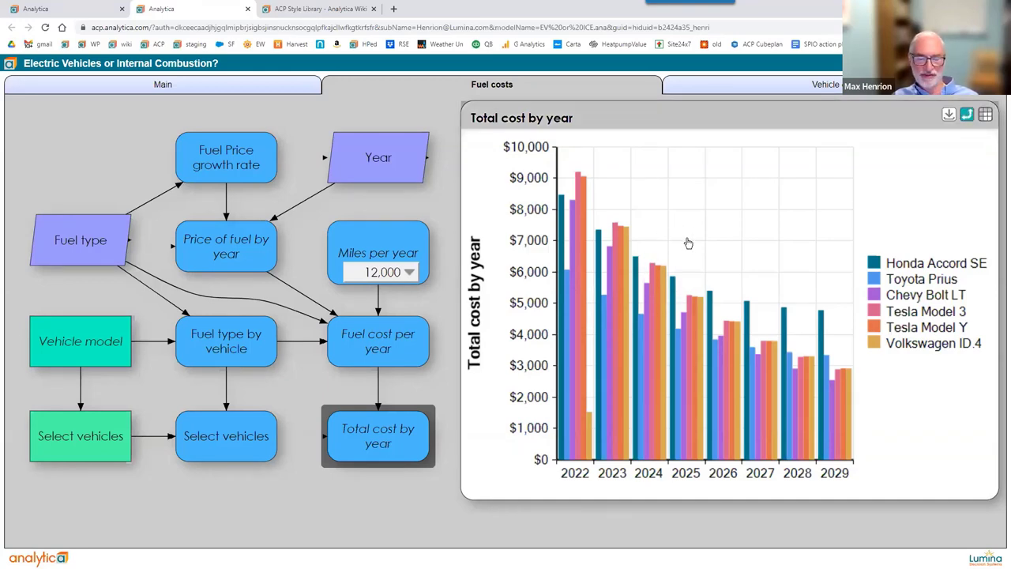
Show Total cost by year in the Vehicle cost module's result frame.
{"action": "left_click", "coordinate": [789, 84]}
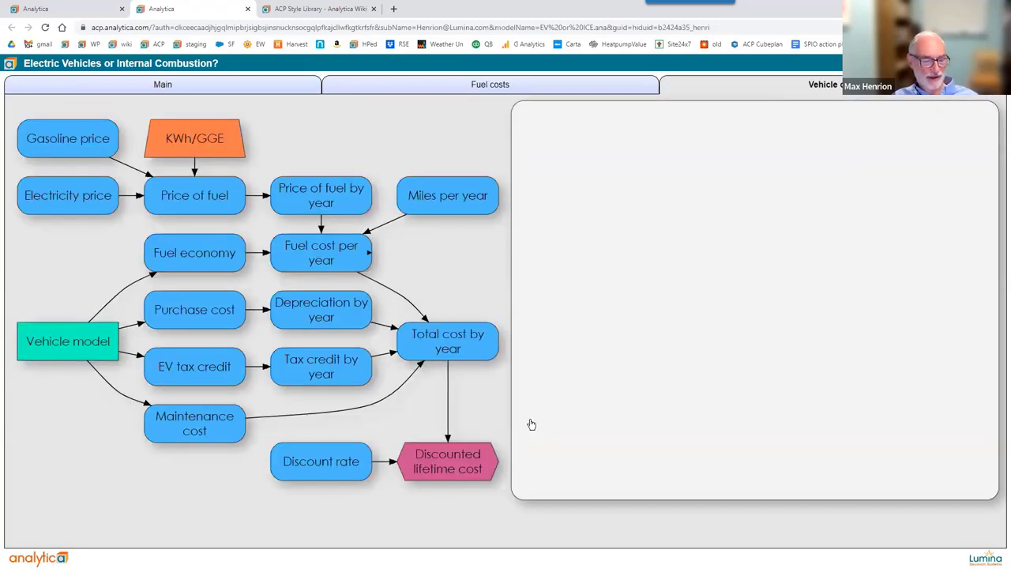
{"action": "mouse_move", "coordinate": [444, 464]}
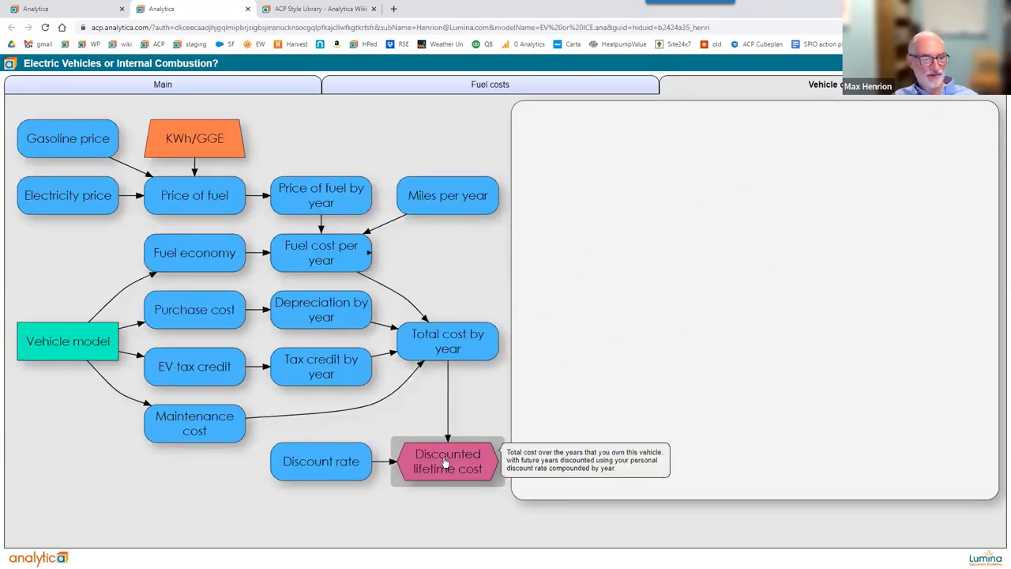
{"action": "left_click", "coordinate": [452, 357]}
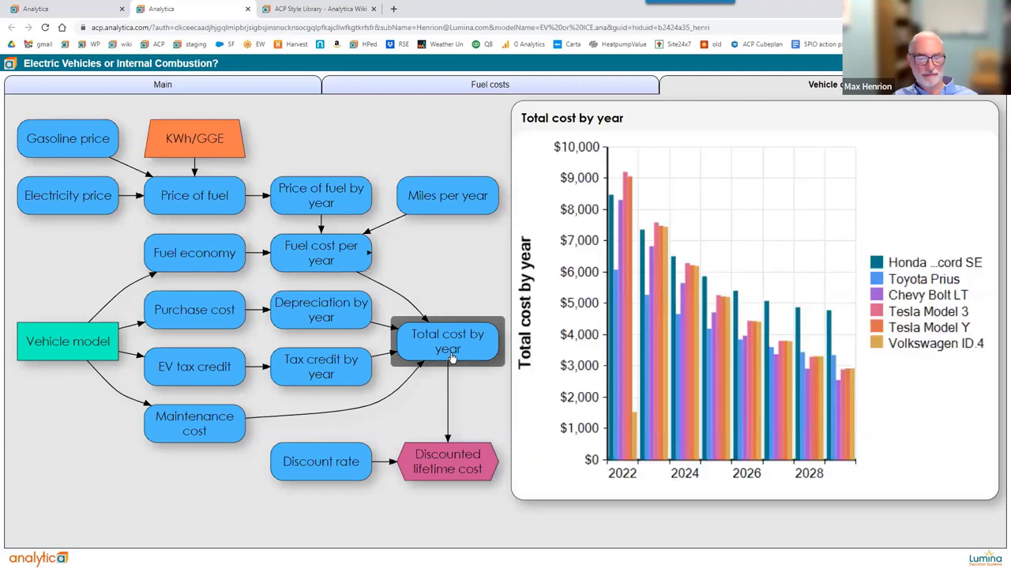
Check Discounted lifetime cost's description, save the current frame views, and return to Main.
{"action": "left_click", "coordinate": [439, 466]}
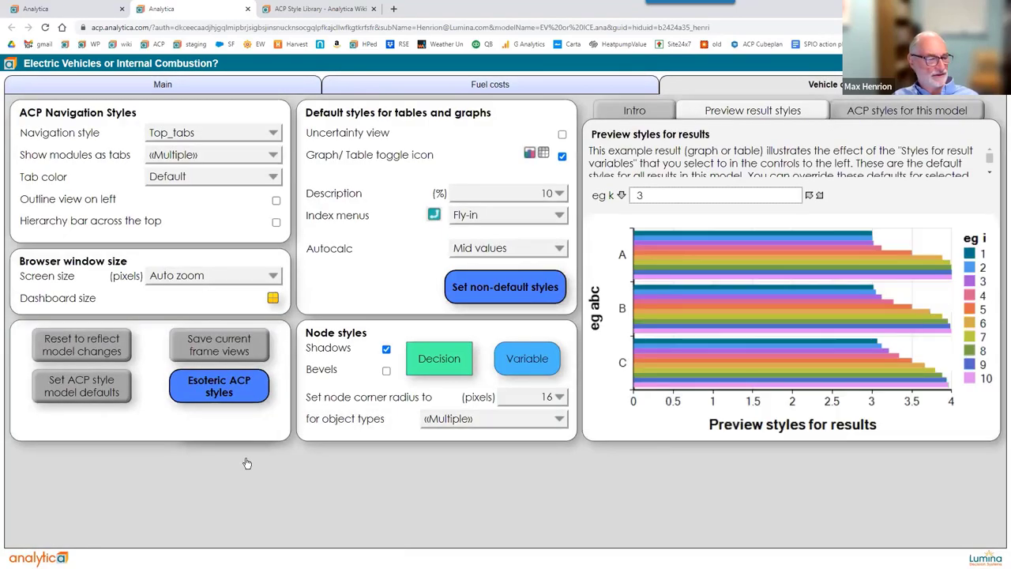
{"action": "left_click", "coordinate": [250, 339]}
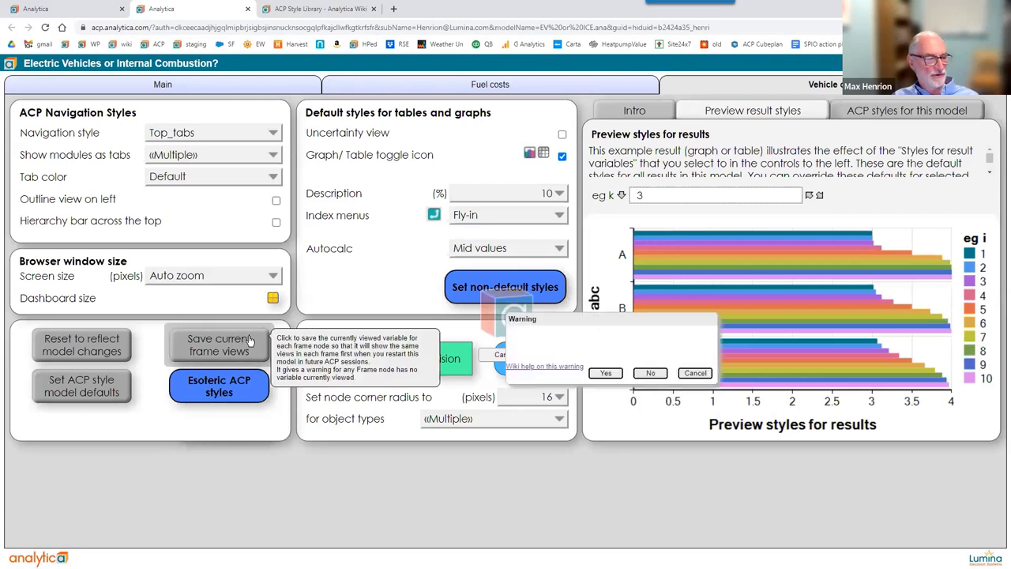
{"action": "left_click", "coordinate": [604, 374]}
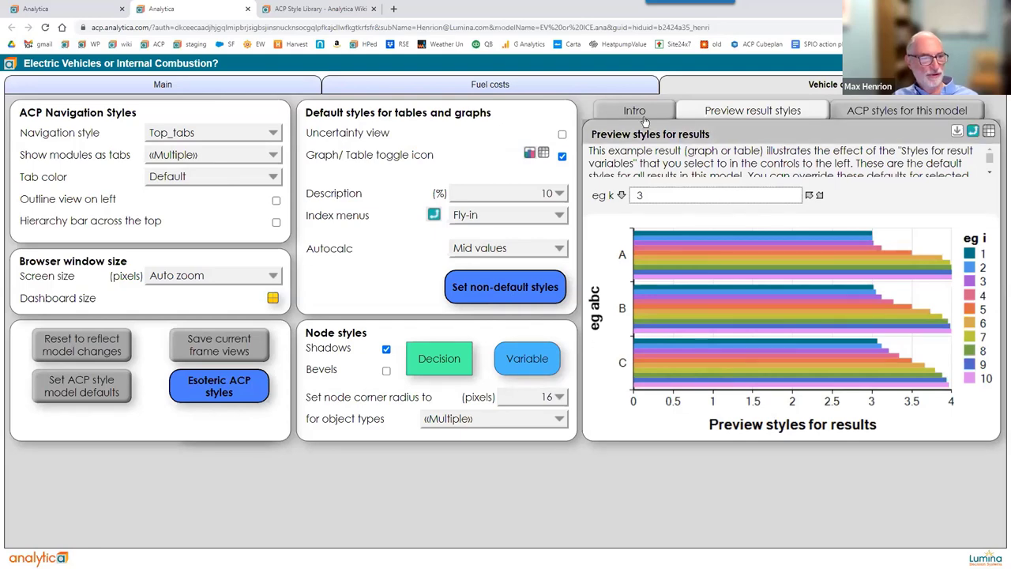
{"action": "left_click", "coordinate": [302, 84]}
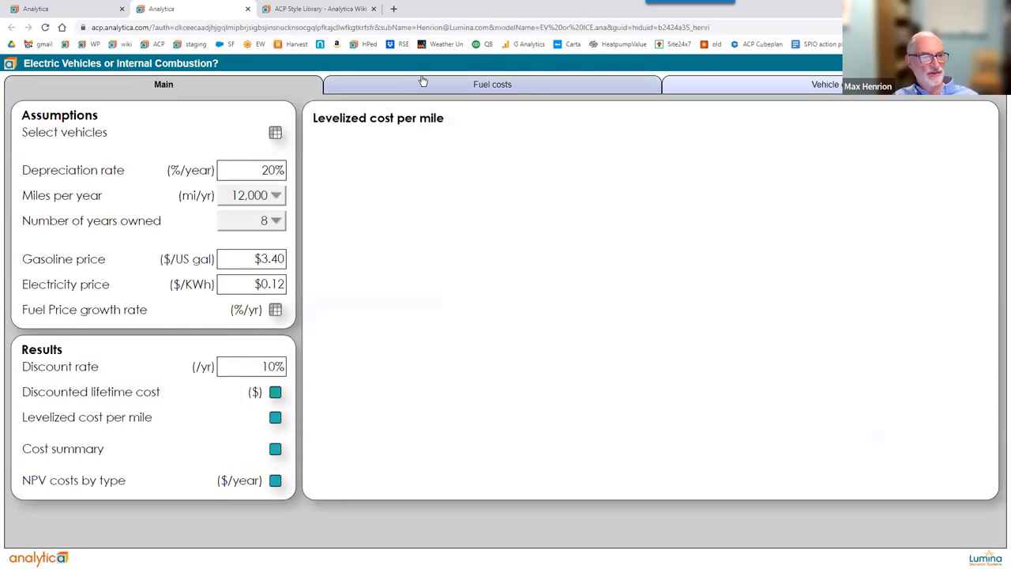
Display the Select vehicles table with car pictures and prices in Main's result frame.
{"action": "left_click", "coordinate": [500, 86]}
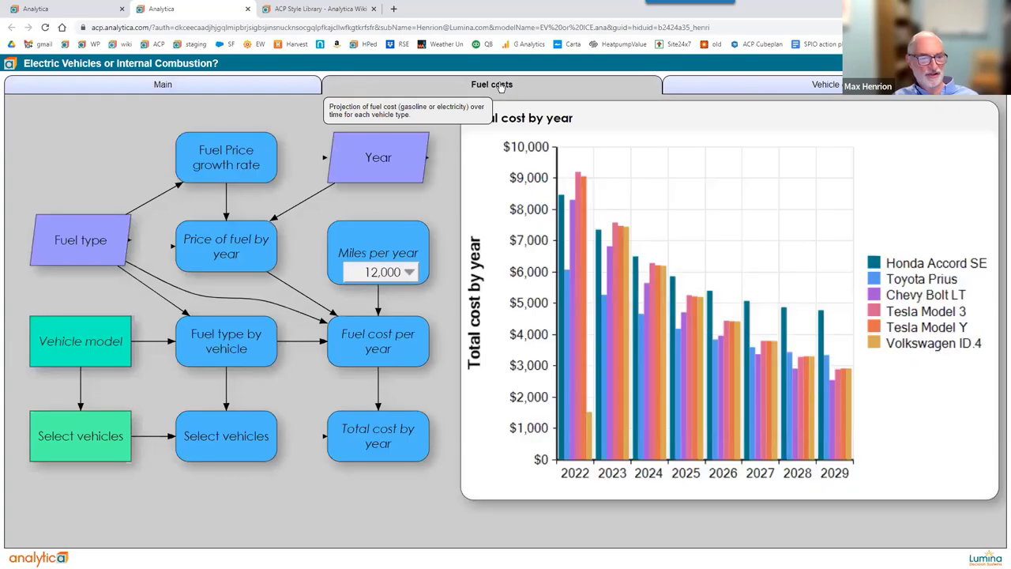
{"action": "left_click", "coordinate": [232, 87]}
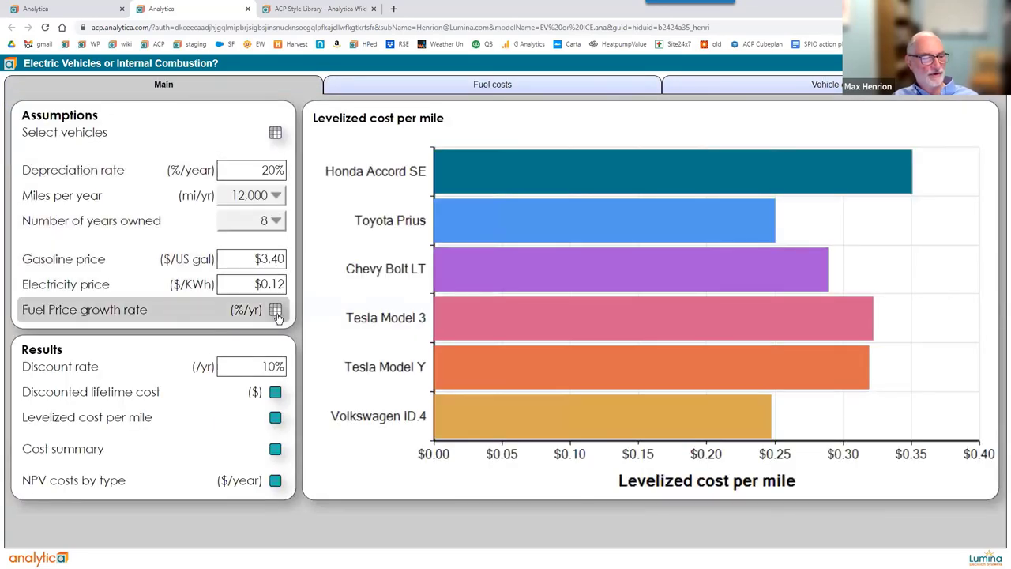
{"action": "left_click", "coordinate": [277, 313]}
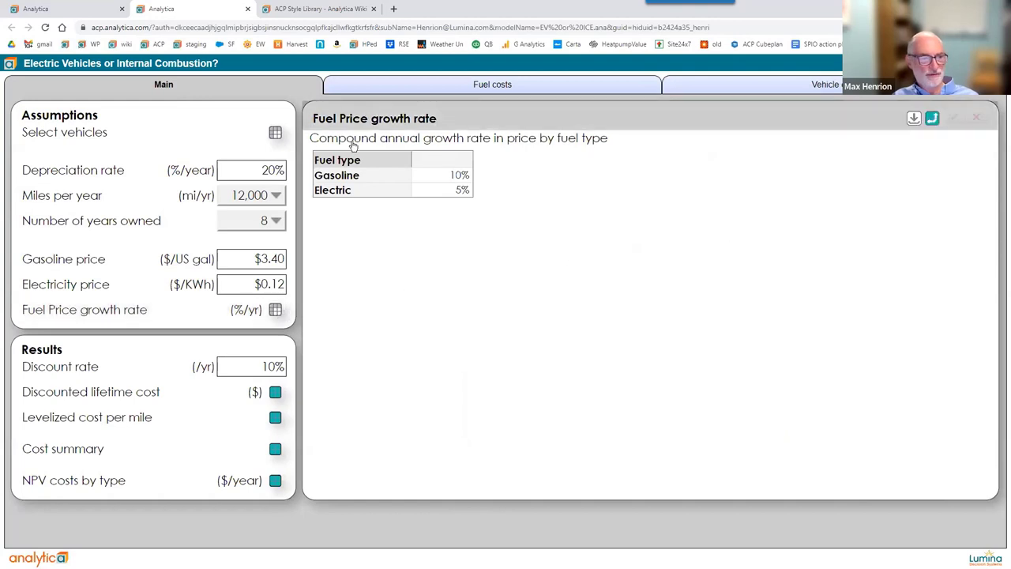
{"action": "left_click", "coordinate": [276, 136]}
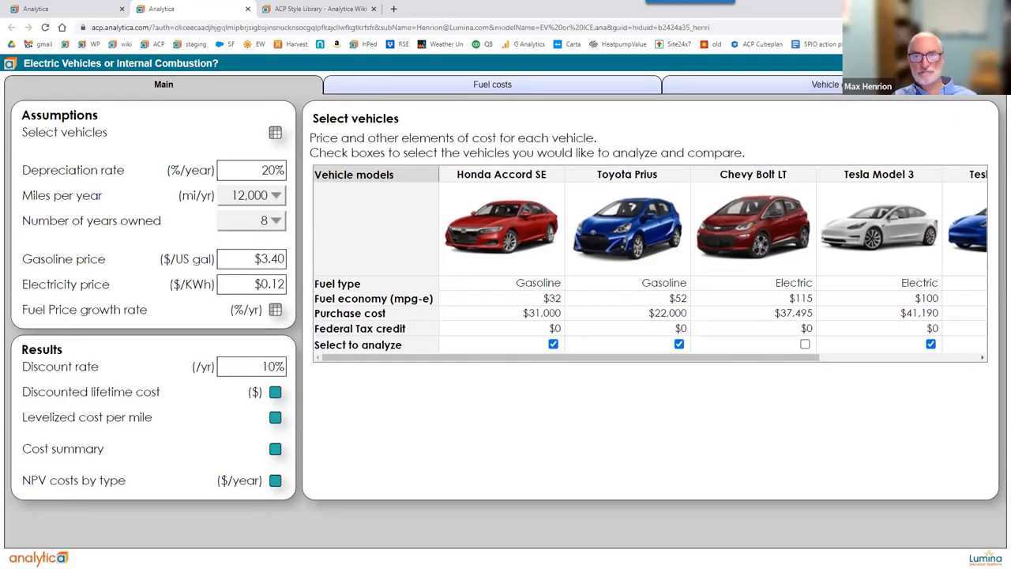
Restart the ACP session from the account menu and go to the Models list.
{"action": "left_click", "coordinate": [996, 63]}
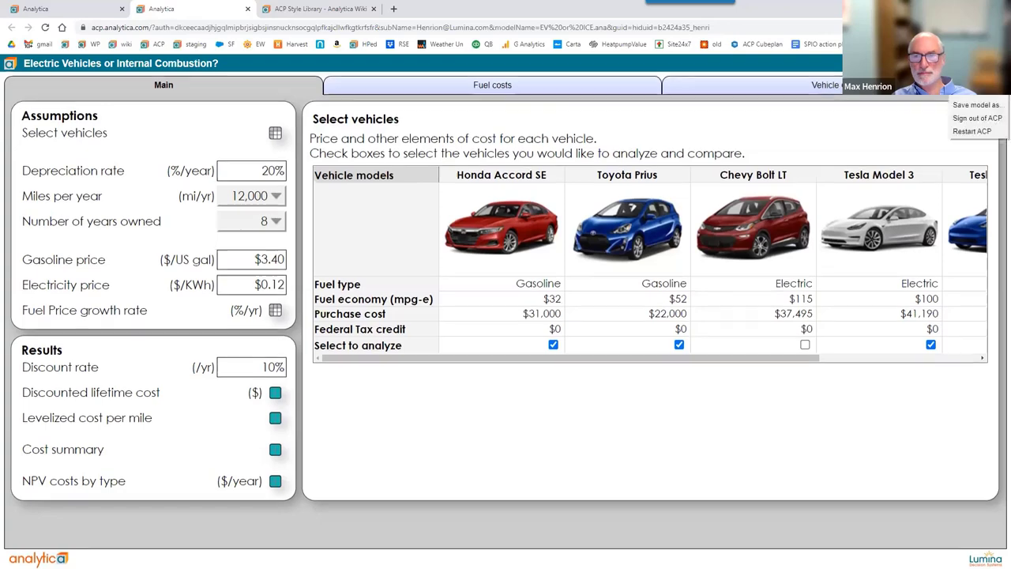
{"action": "left_click", "coordinate": [991, 132]}
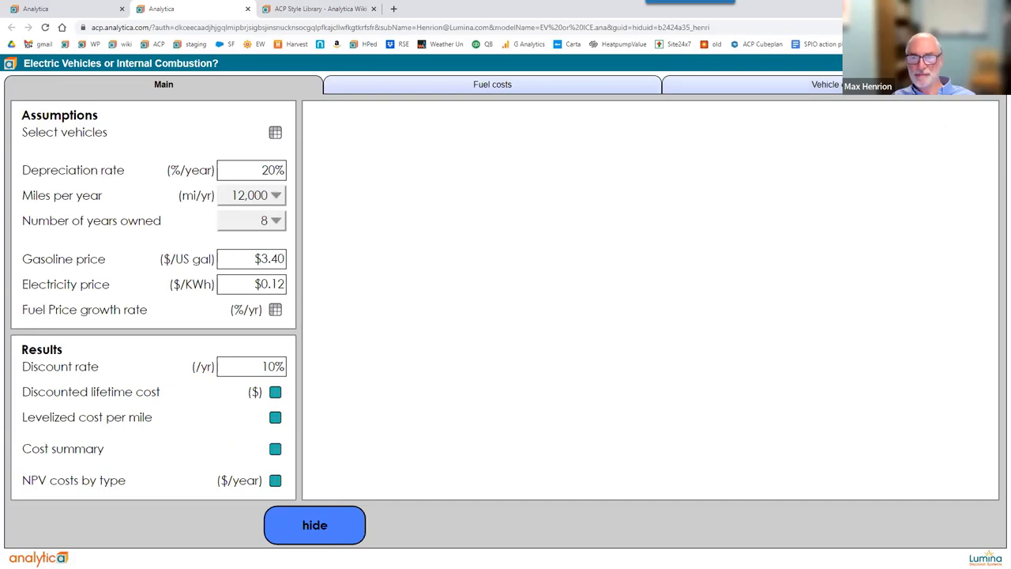
{"action": "left_click", "coordinate": [955, 129]}
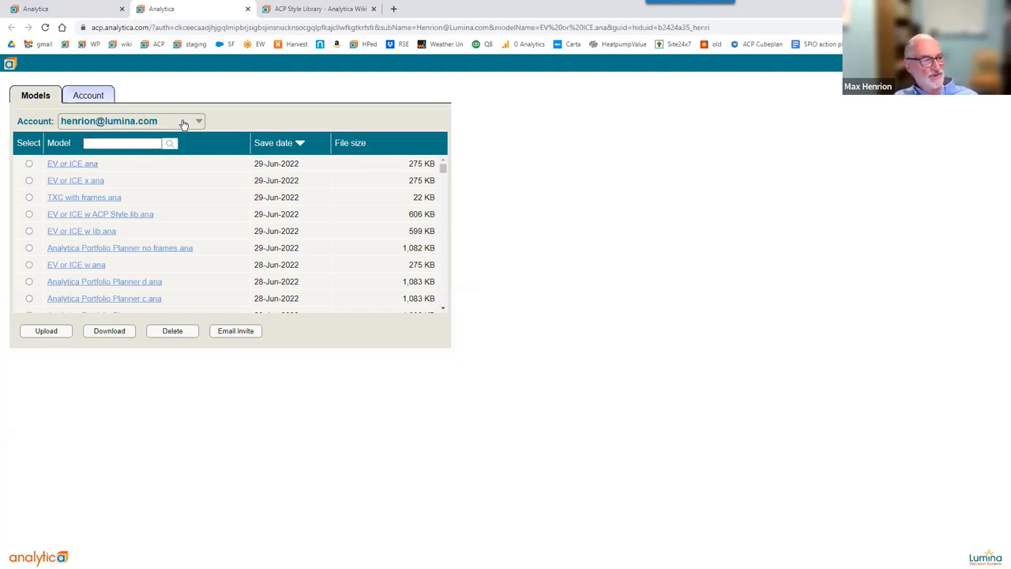
Select the Lumina account with project ACP Admin and list its members on Users.
{"action": "left_click", "coordinate": [183, 125]}
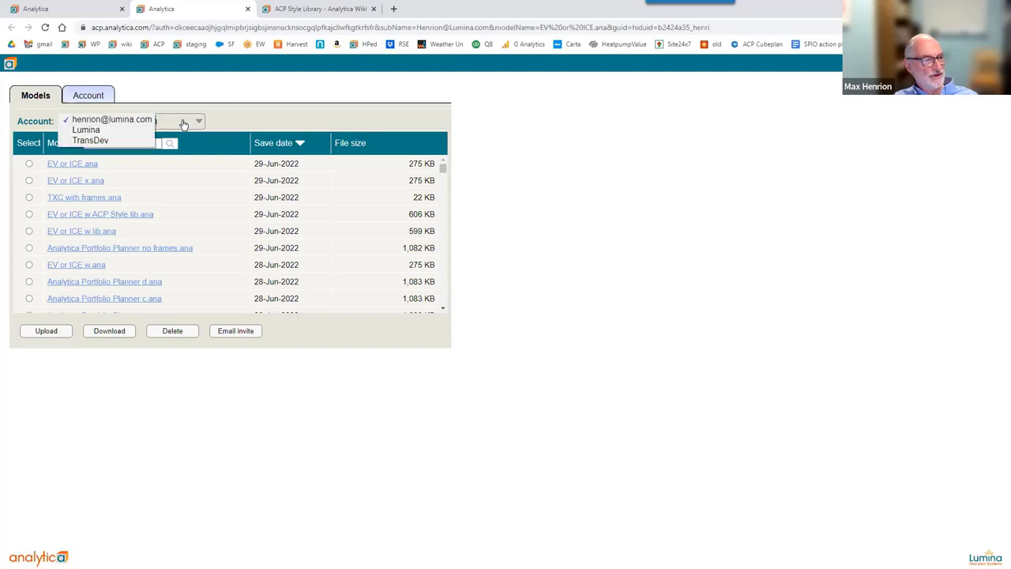
{"action": "left_click", "coordinate": [107, 131]}
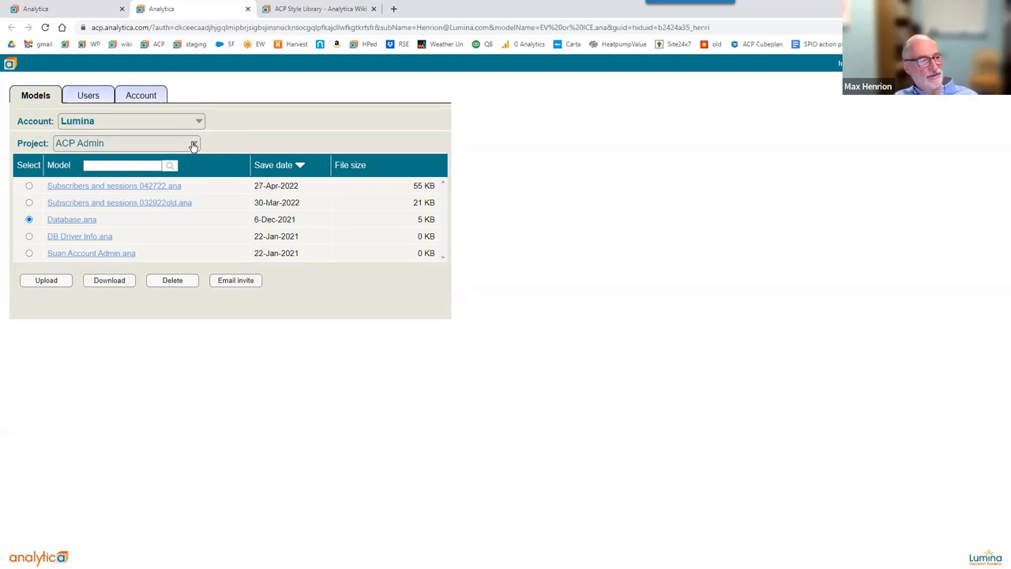
{"action": "left_click", "coordinate": [193, 145]}
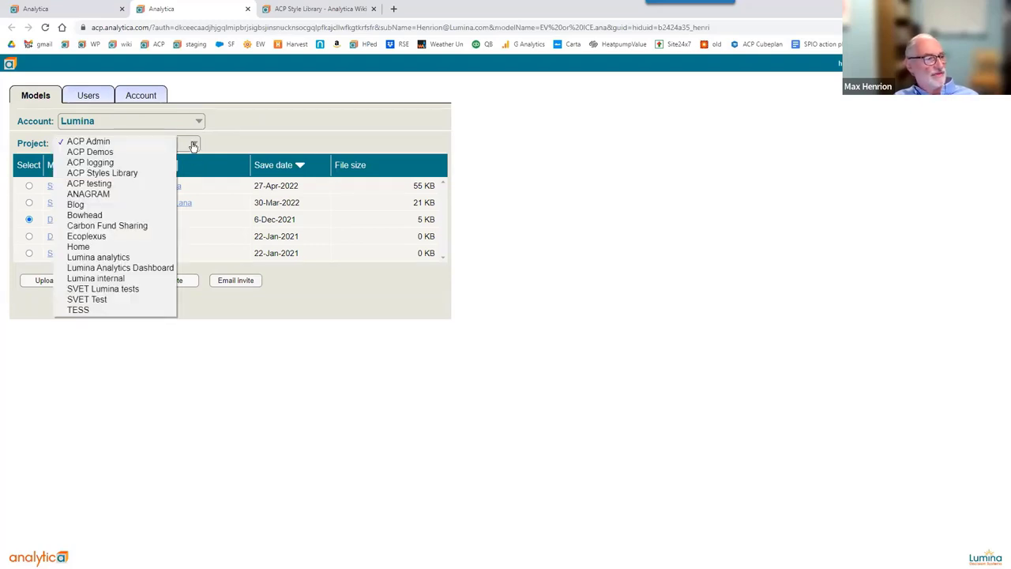
{"action": "left_click", "coordinate": [254, 124]}
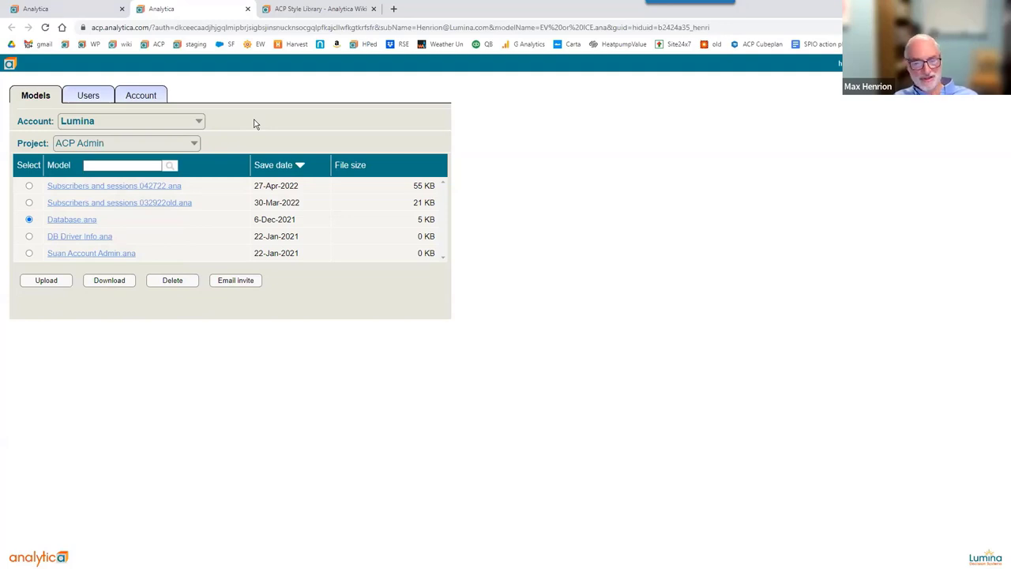
{"action": "left_click", "coordinate": [90, 98]}
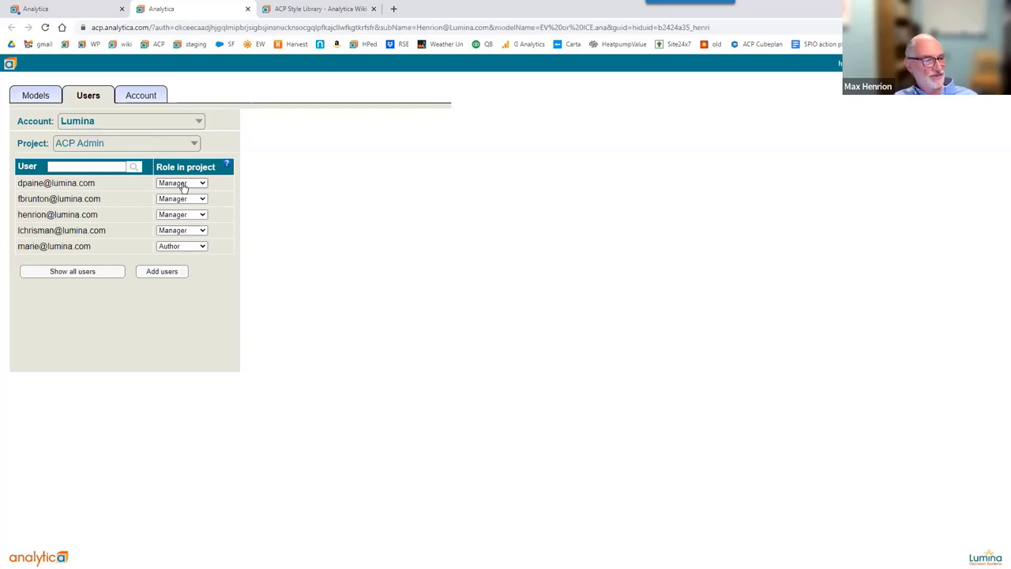
Change the Author user's project role to Not member, confirm, and return to Models.
{"action": "mouse_move", "coordinate": [226, 165]}
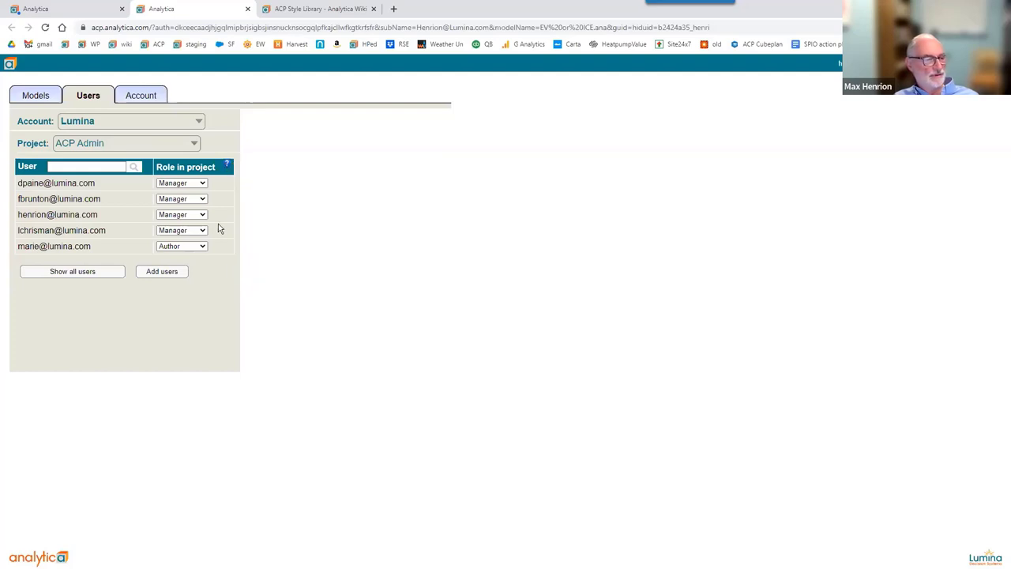
{"action": "left_click", "coordinate": [202, 247]}
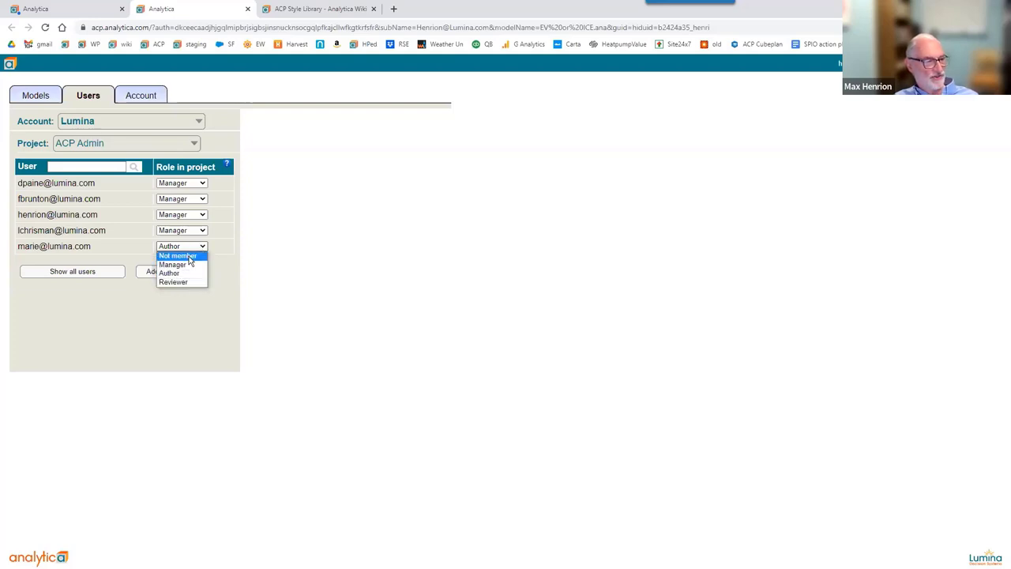
{"action": "left_click", "coordinate": [188, 256]}
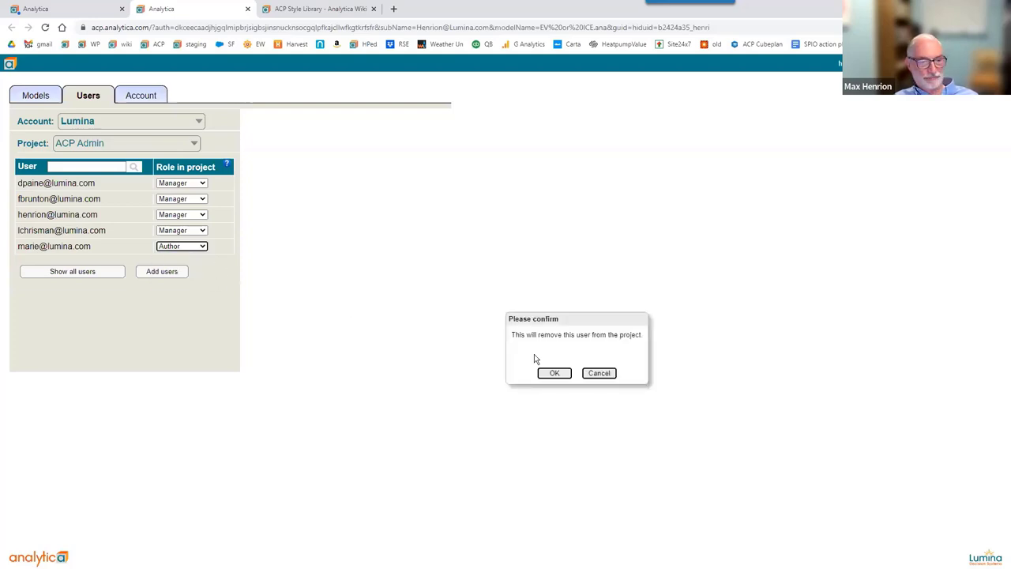
{"action": "left_click", "coordinate": [553, 372]}
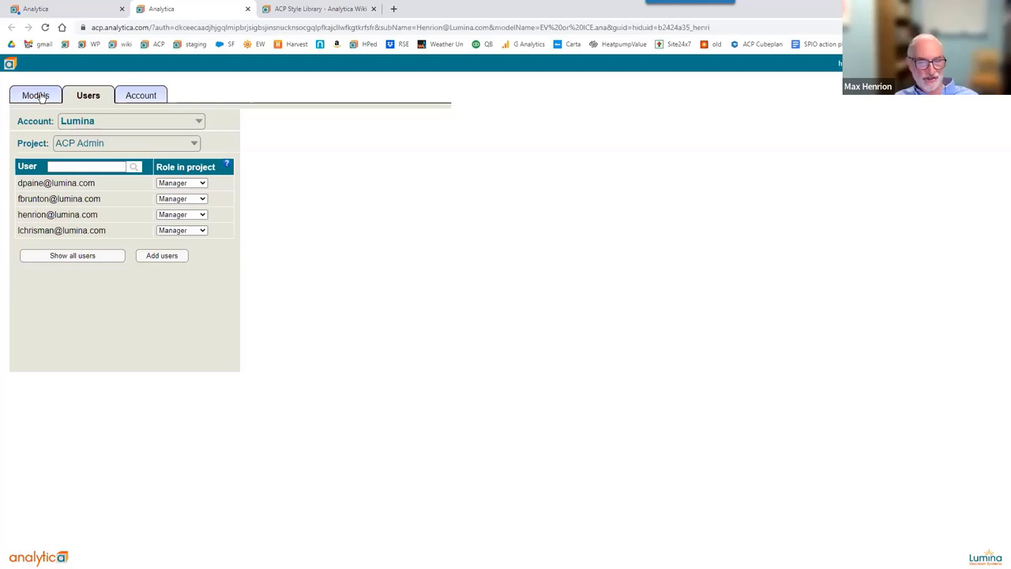
{"action": "left_click", "coordinate": [38, 96]}
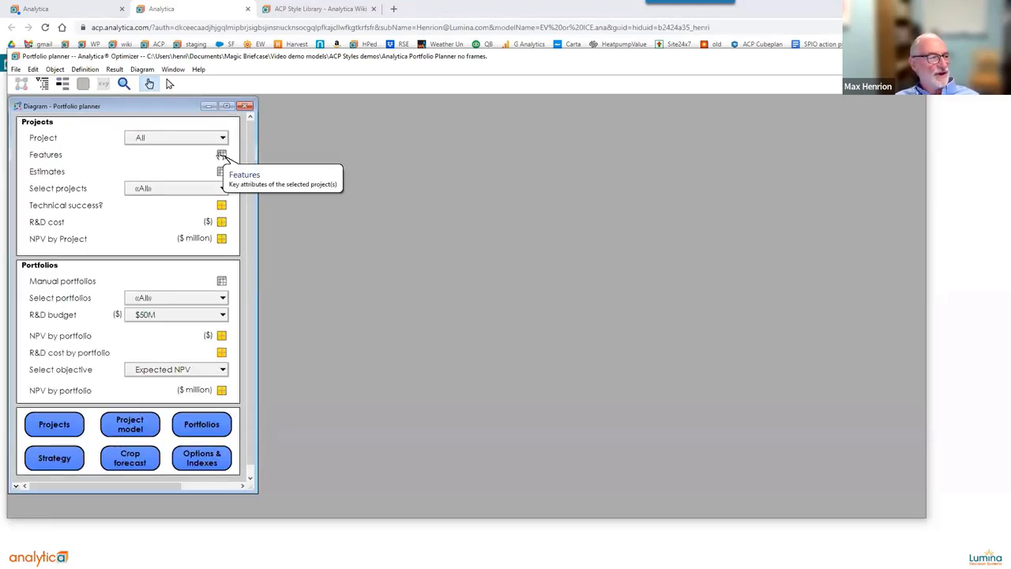
Set Canada Goose's product area to Traits in the Features table, then bring up Estimates.
{"action": "left_click", "coordinate": [222, 156]}
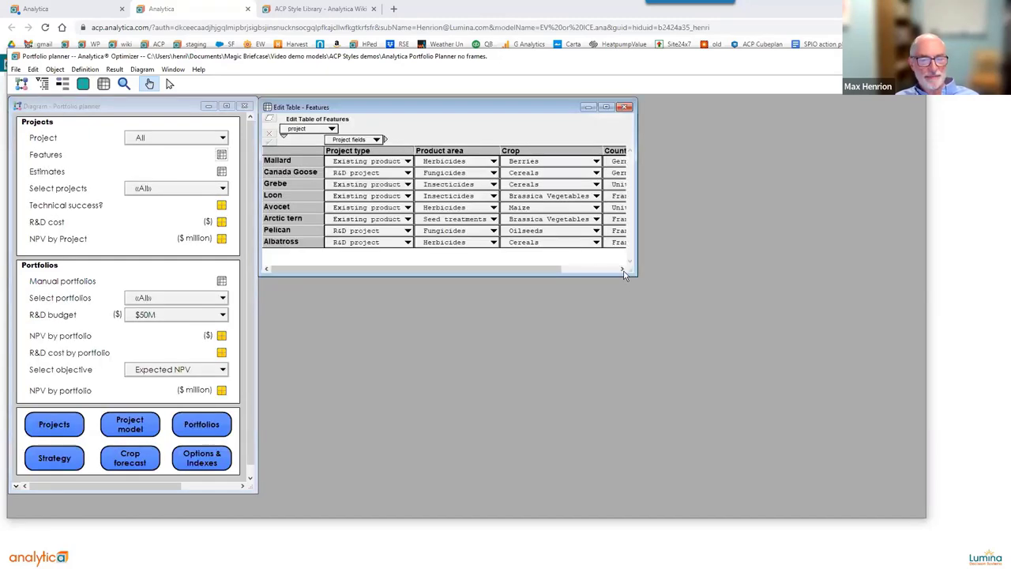
{"action": "left_click_drag", "start_coordinate": [629, 270], "coordinate": [717, 267]}
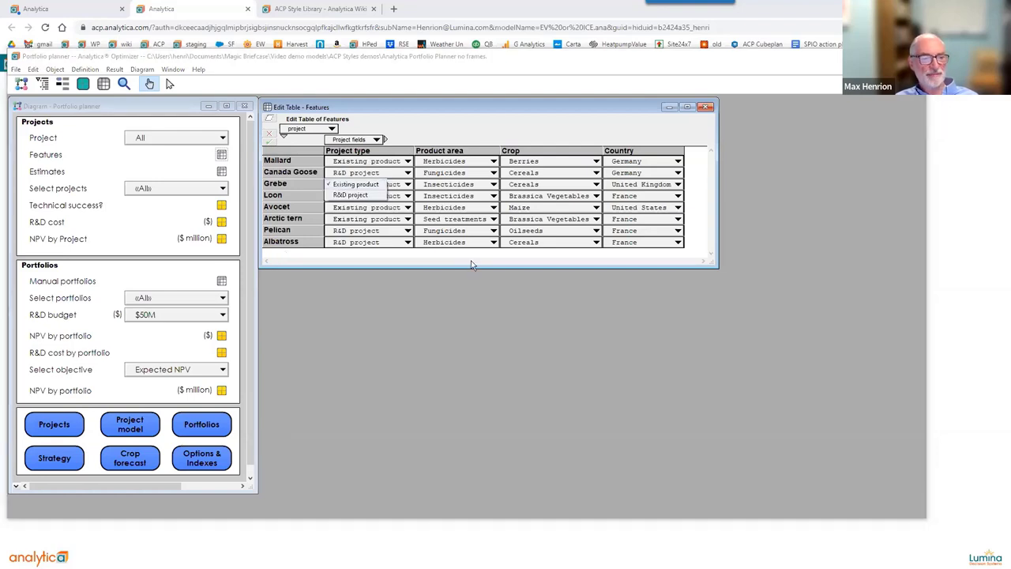
{"action": "left_click", "coordinate": [448, 174]}
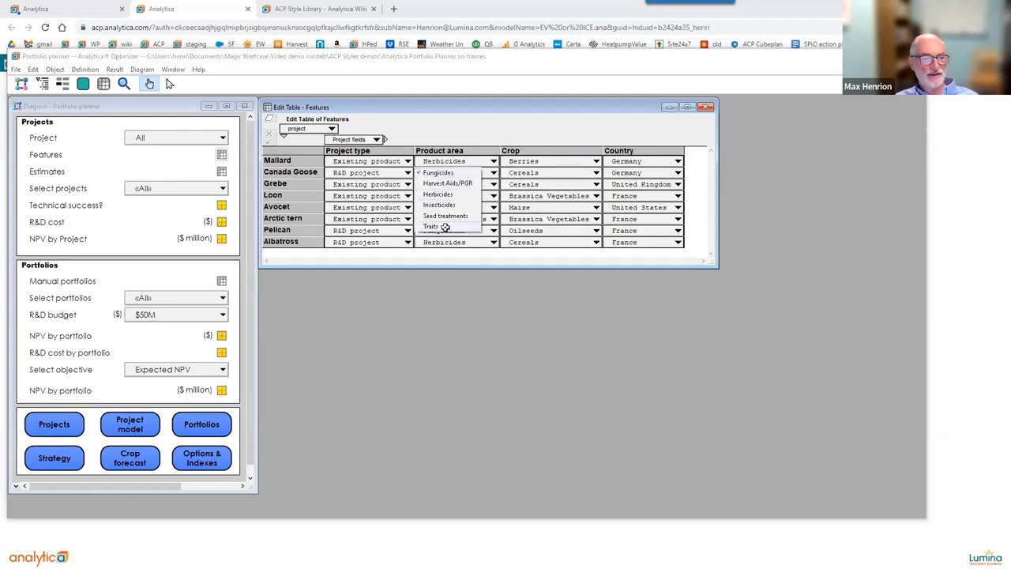
{"action": "left_click", "coordinate": [446, 228]}
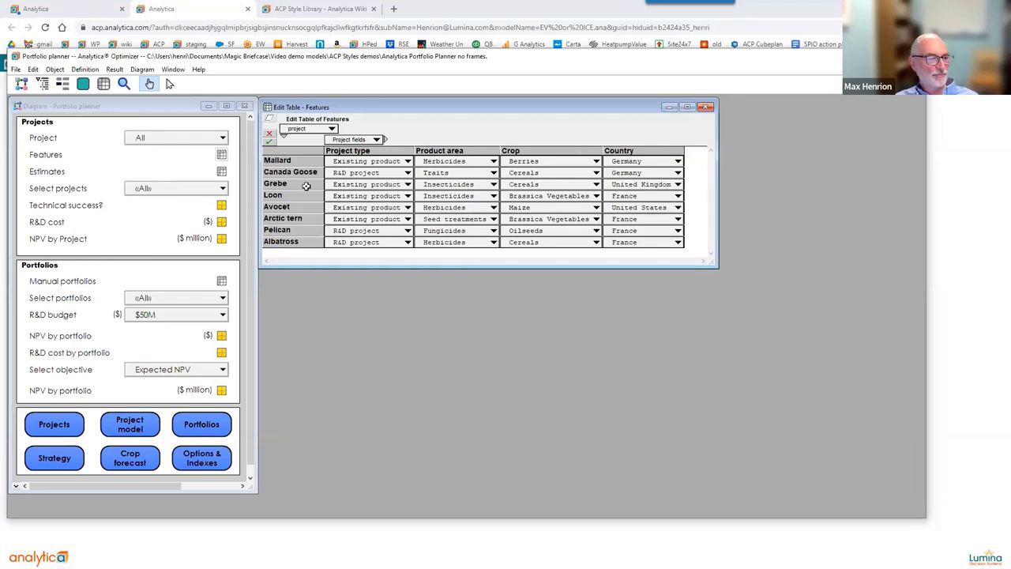
{"action": "left_click", "coordinate": [706, 109]}
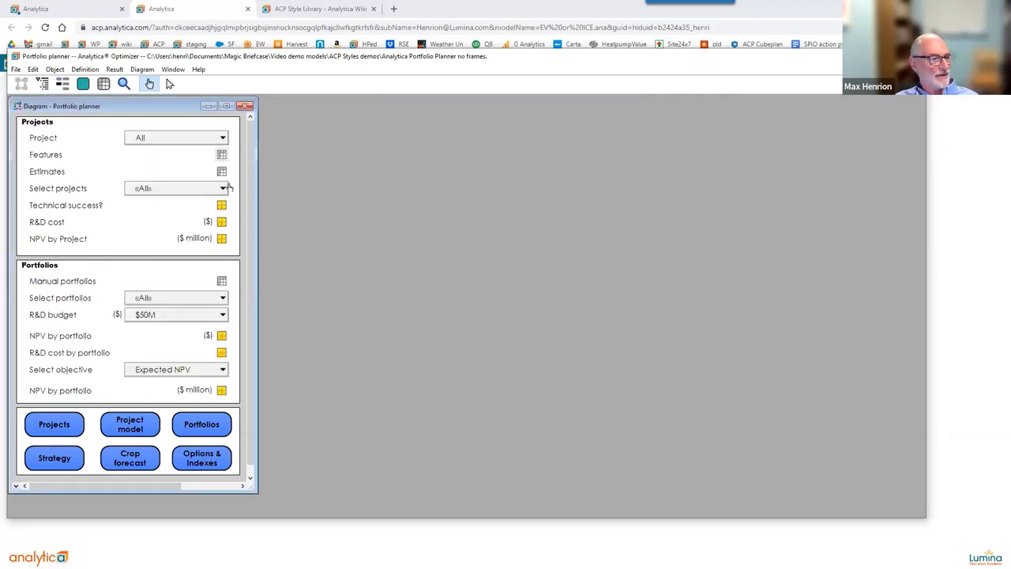
{"action": "left_click", "coordinate": [221, 171]}
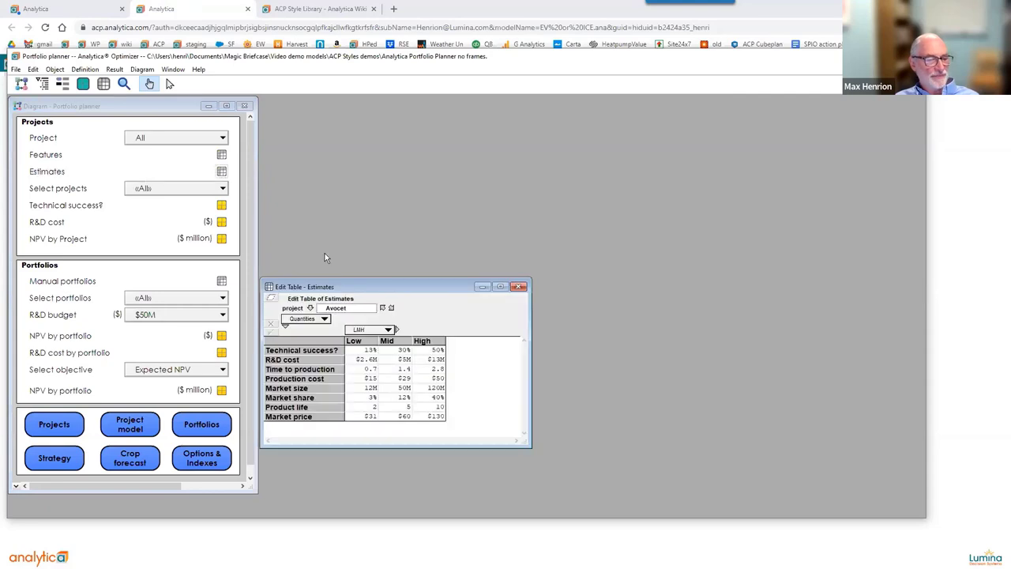
Move the Estimates table up and display the NPV by Project percentile chart.
{"action": "left_click_drag", "start_coordinate": [381, 289], "coordinate": [384, 211]}
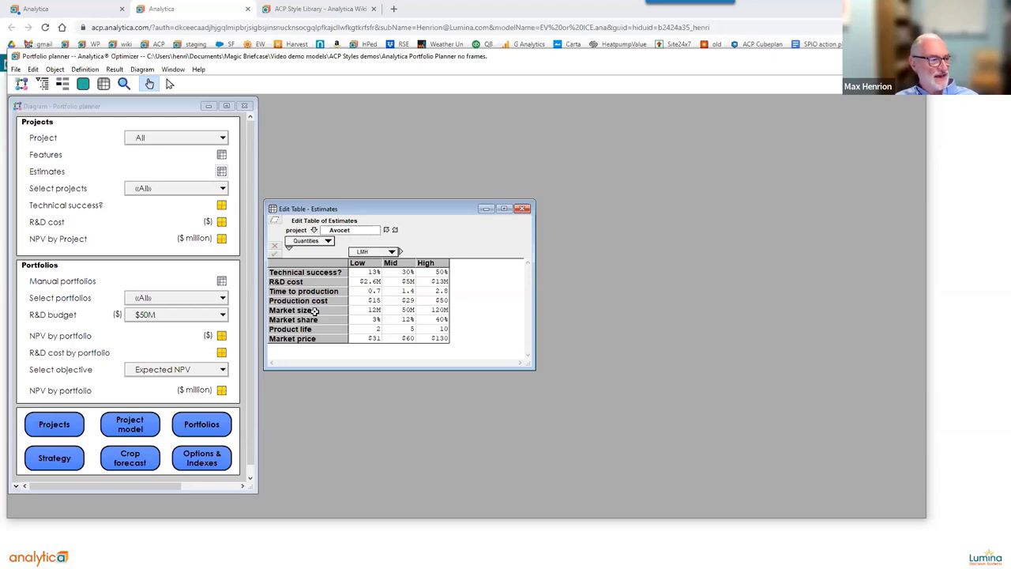
{"action": "left_click", "coordinate": [222, 238]}
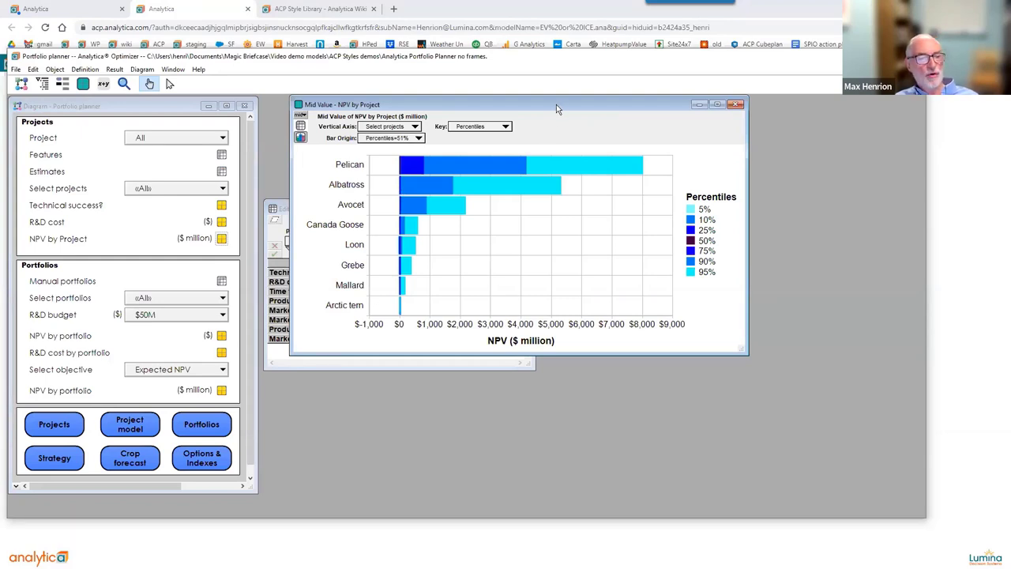
Enlarge the NPV by Project chart, then close it and the Estimates table.
{"action": "left_click_drag", "start_coordinate": [556, 105], "coordinate": [525, 105]}
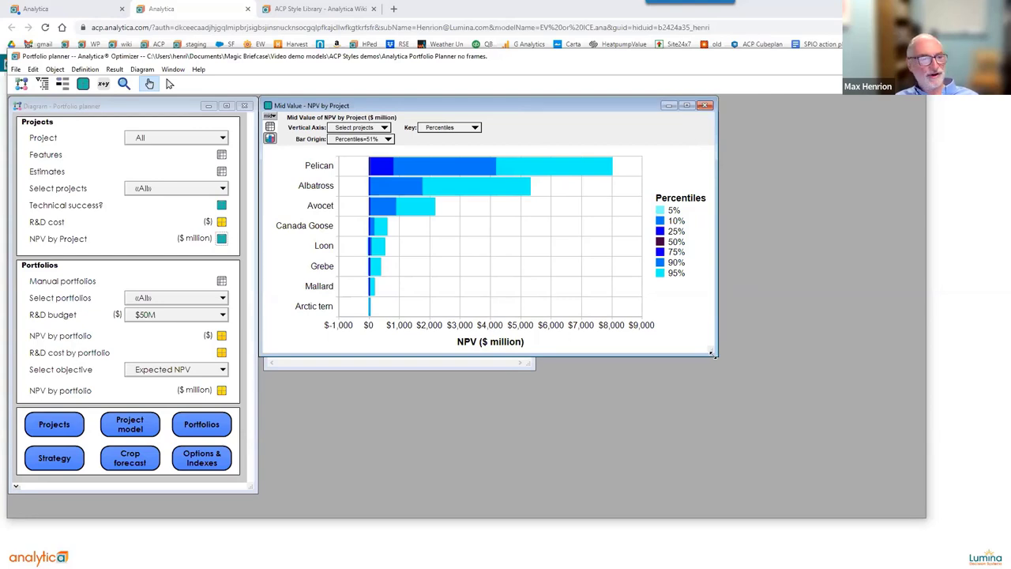
{"action": "left_click_drag", "start_coordinate": [713, 356], "coordinate": [760, 368]}
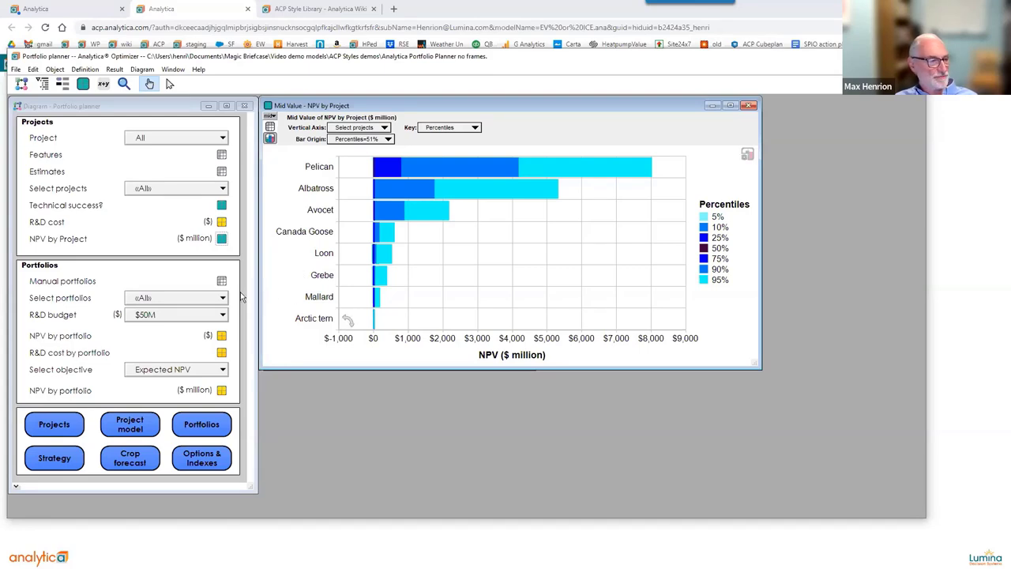
{"action": "mouse_move", "coordinate": [223, 284]}
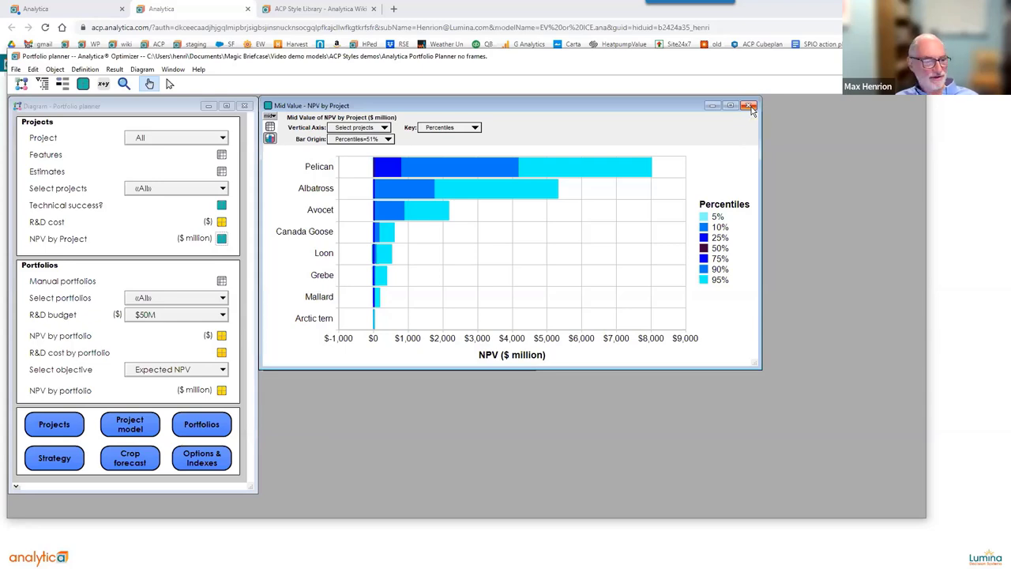
{"action": "left_click", "coordinate": [748, 106]}
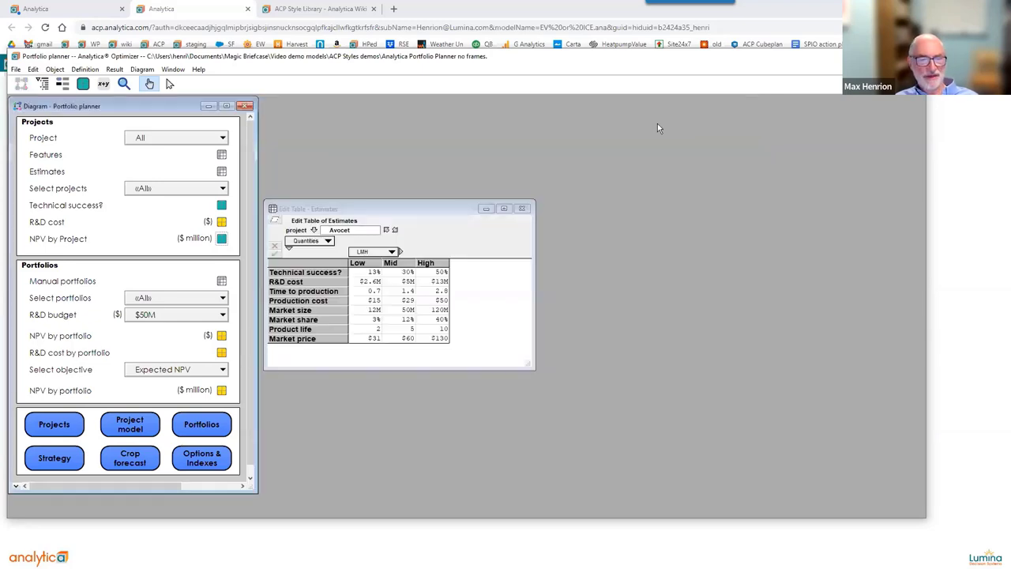
{"action": "left_click", "coordinate": [530, 202]}
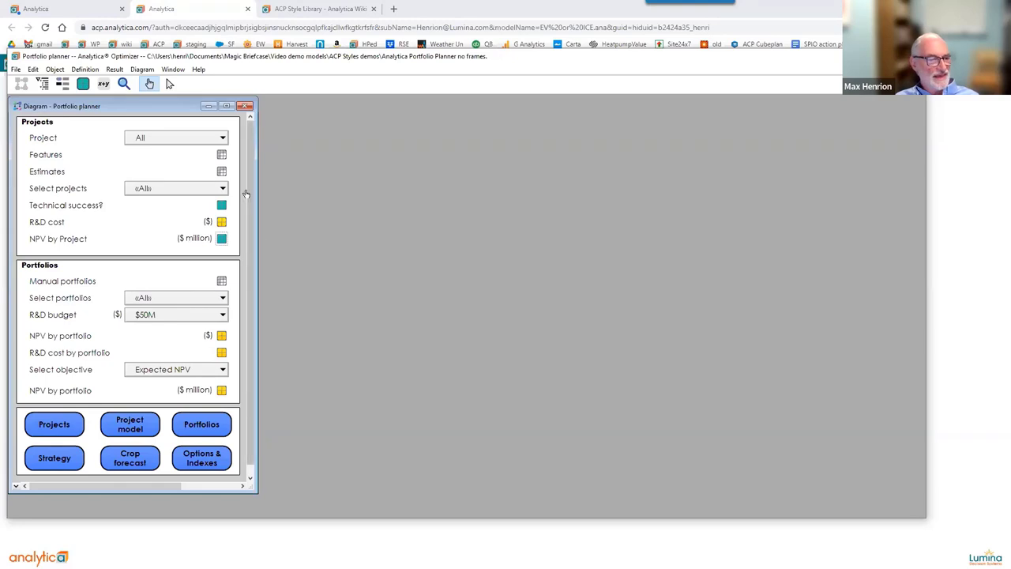
Open the Features, Manual portfolios and NPV by portfolio views side by side.
{"action": "left_click", "coordinate": [222, 155]}
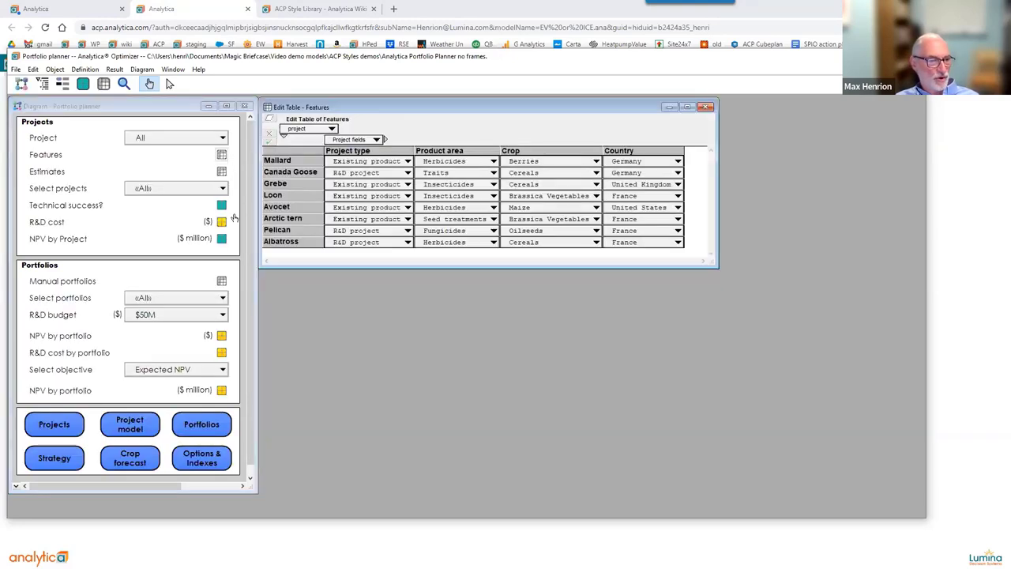
{"action": "left_click", "coordinate": [222, 280]}
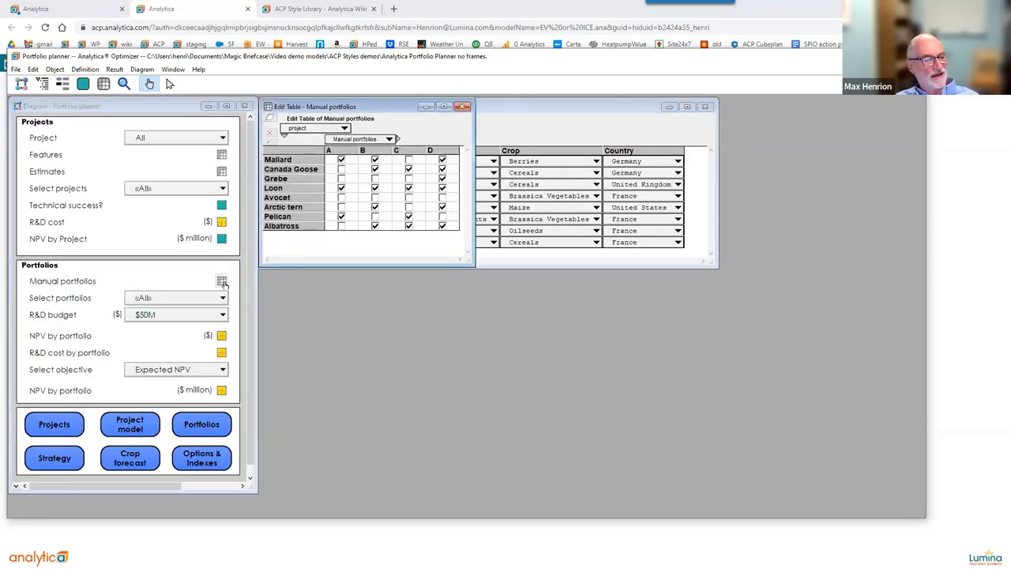
{"action": "left_click", "coordinate": [222, 334]}
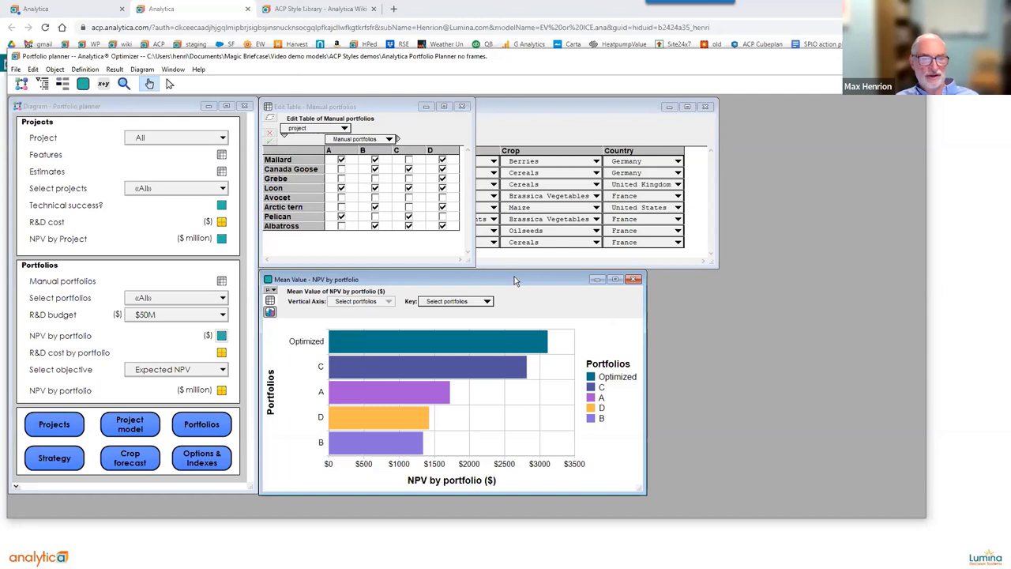
{"action": "left_click_drag", "start_coordinate": [513, 280], "coordinate": [684, 181]}
Close the Features, NPV by portfolio and Manual portfolios windows.
{"action": "left_click", "coordinate": [612, 103]}
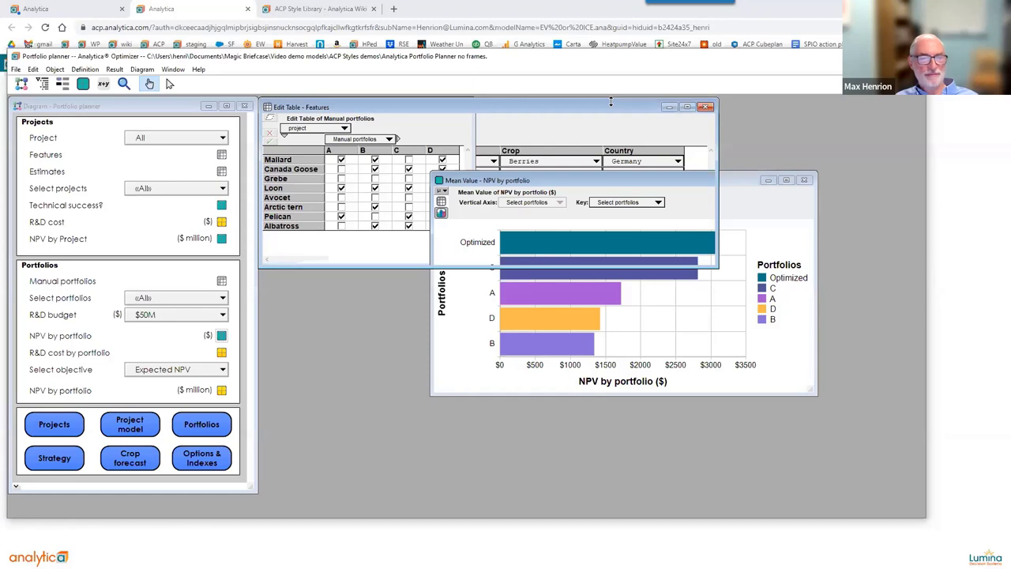
{"action": "left_click_drag", "start_coordinate": [611, 101], "coordinate": [610, 107]}
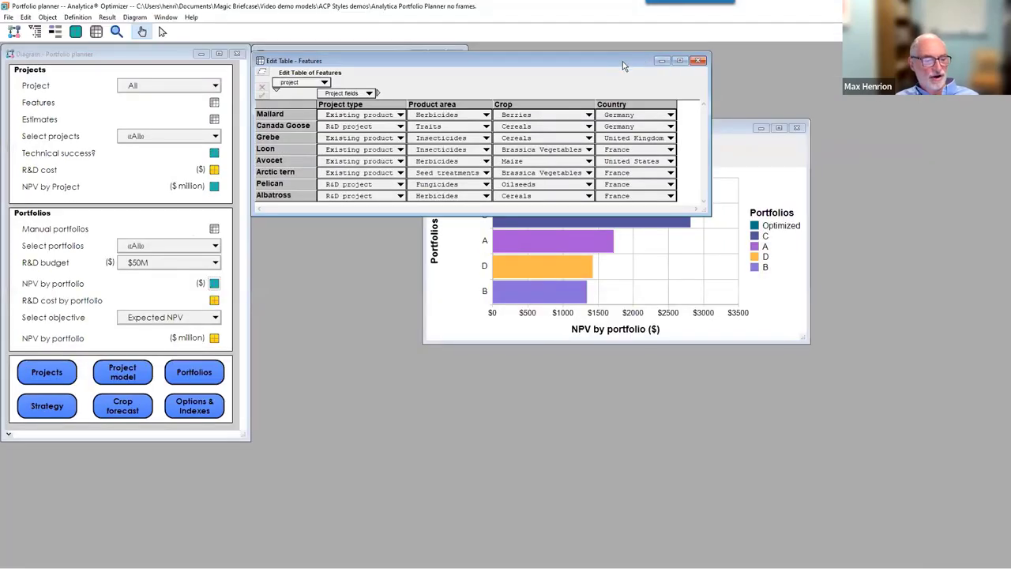
{"action": "left_click_drag", "start_coordinate": [623, 65], "coordinate": [632, 379]}
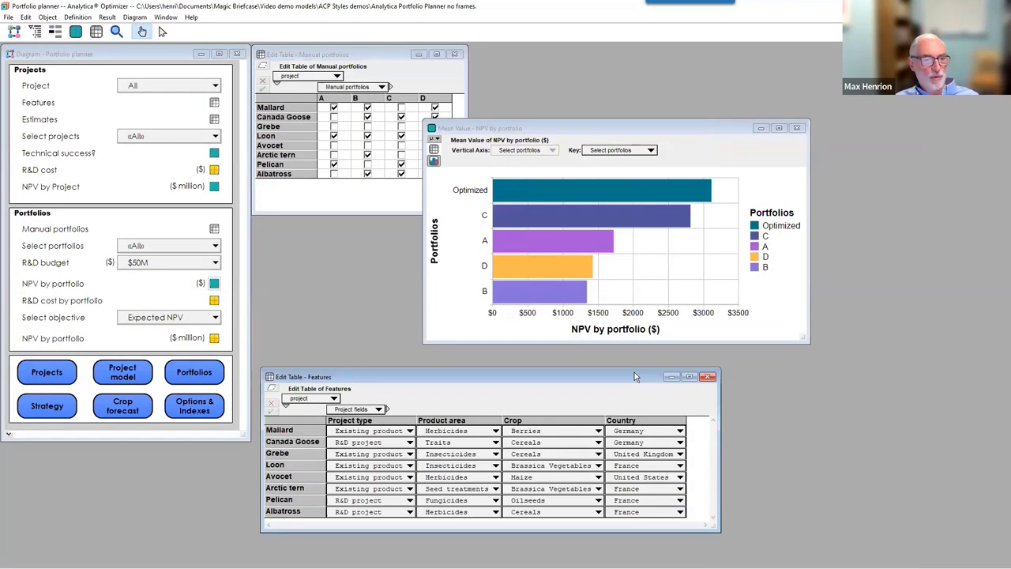
{"action": "left_click", "coordinate": [708, 377]}
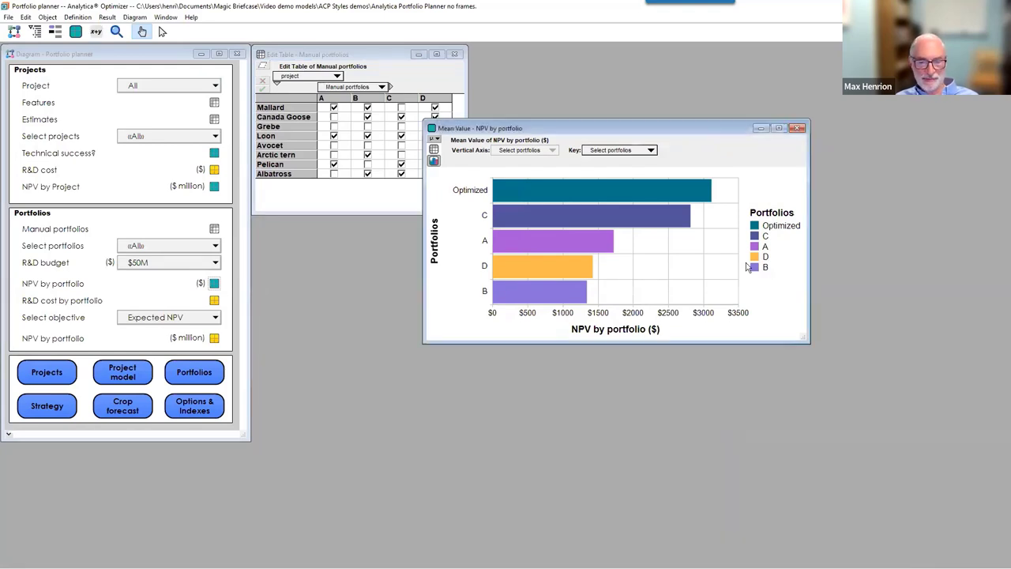
{"action": "left_click", "coordinate": [796, 128]}
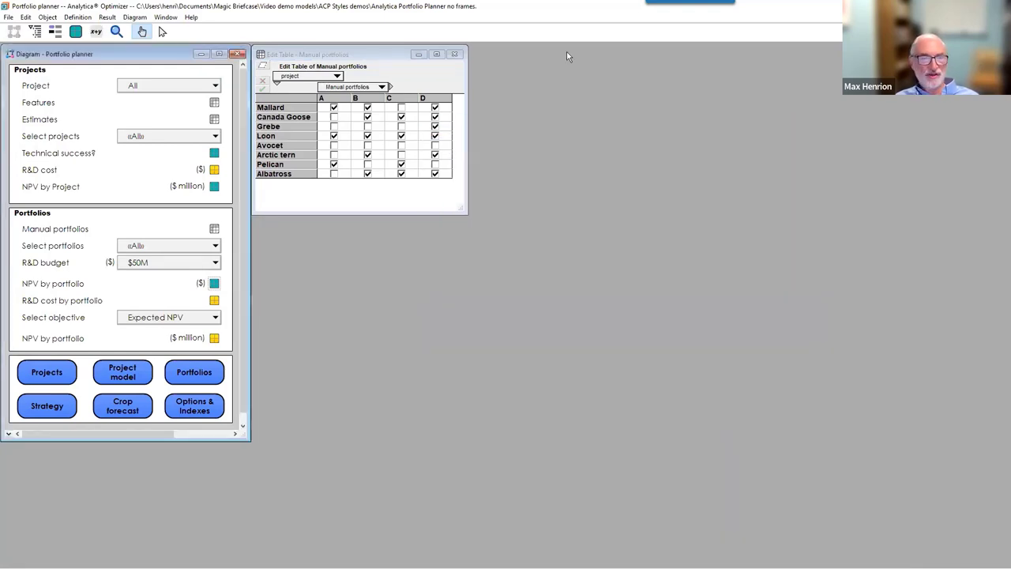
{"action": "left_click", "coordinate": [453, 54]}
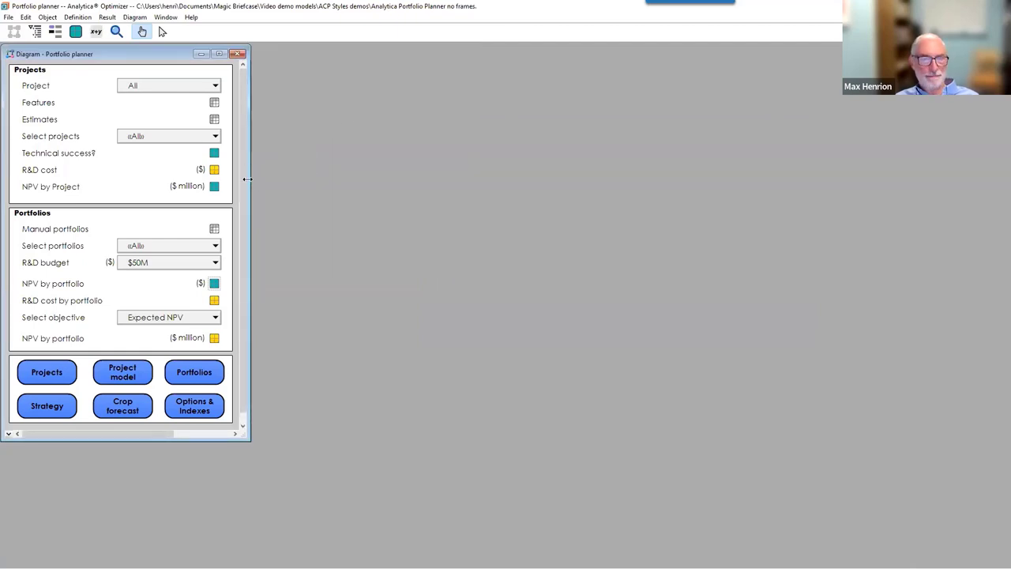
Widen the Portfolio planner diagram to reveal Details, then open the Project model diagram.
{"action": "left_click_drag", "start_coordinate": [247, 179], "coordinate": [886, 149]}
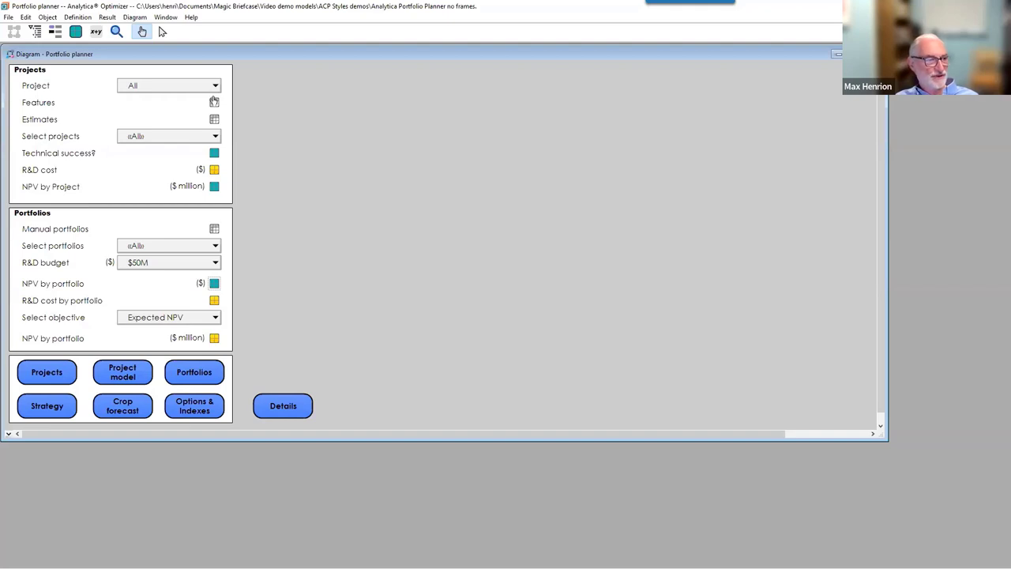
{"action": "left_click", "coordinate": [130, 376]}
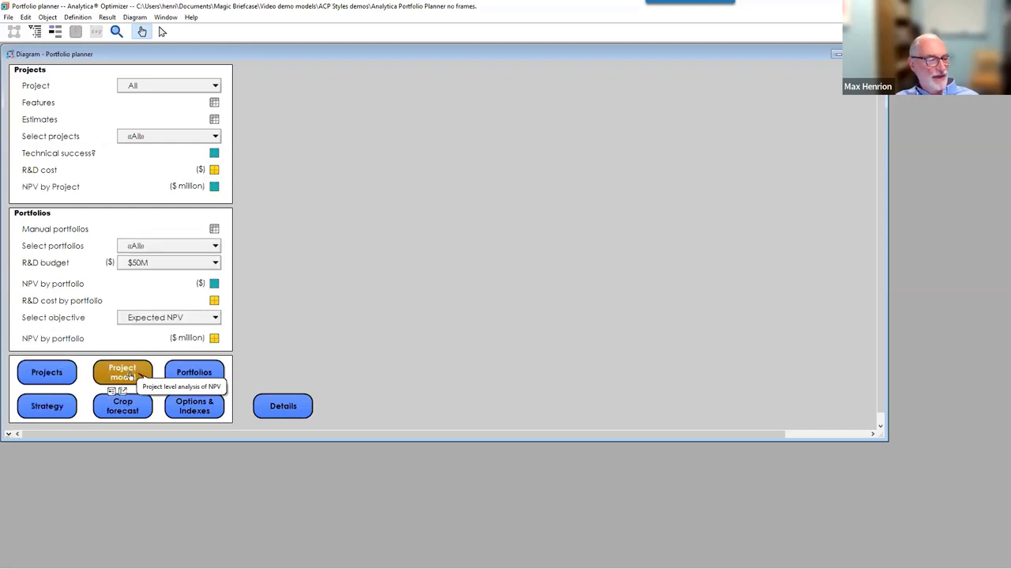
{"action": "left_click", "coordinate": [126, 390]}
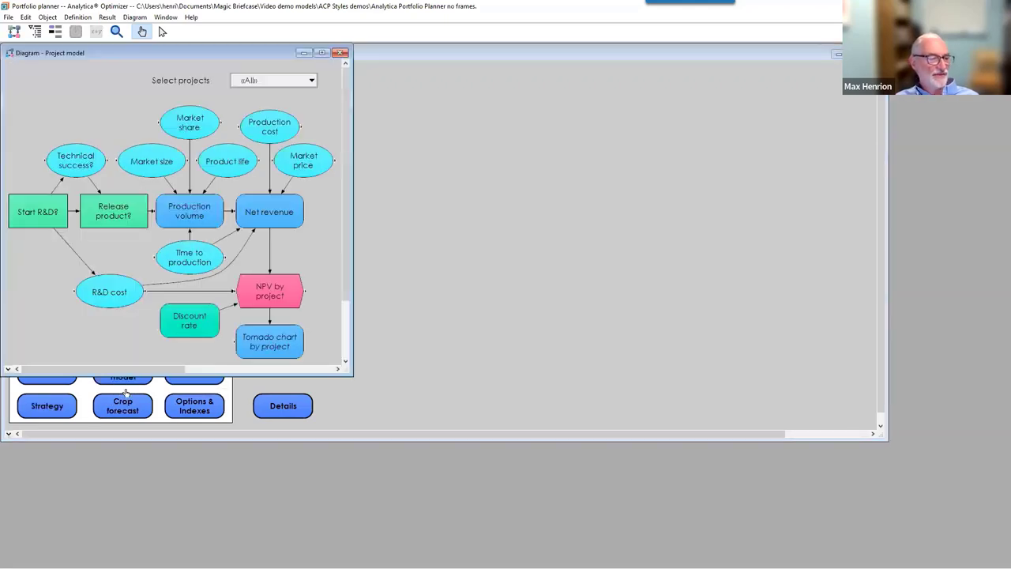
Return to the Portfolio planner diagram and switch it into edit mode.
{"action": "mouse_move", "coordinate": [232, 164]}
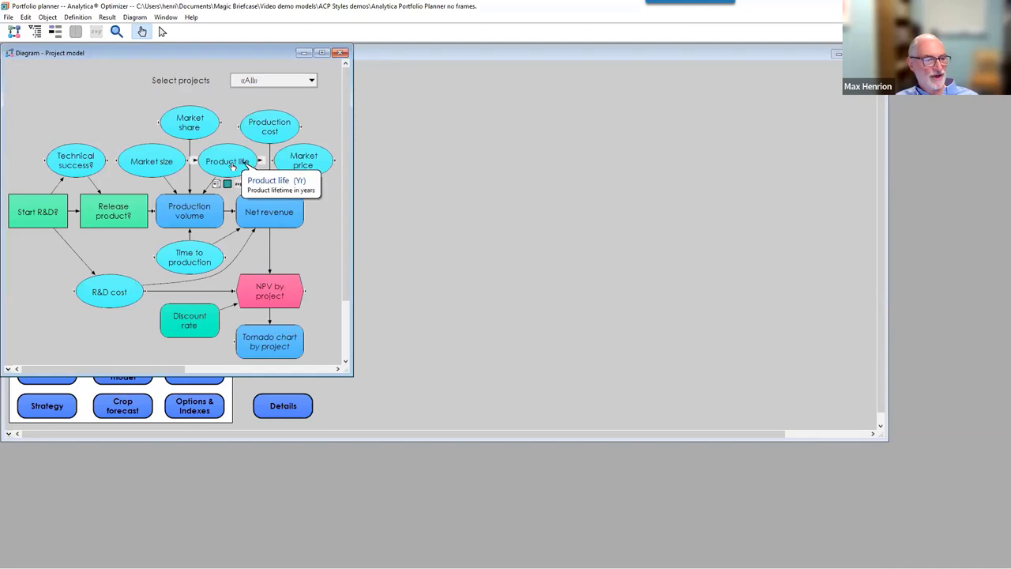
{"action": "left_click", "coordinate": [425, 122]}
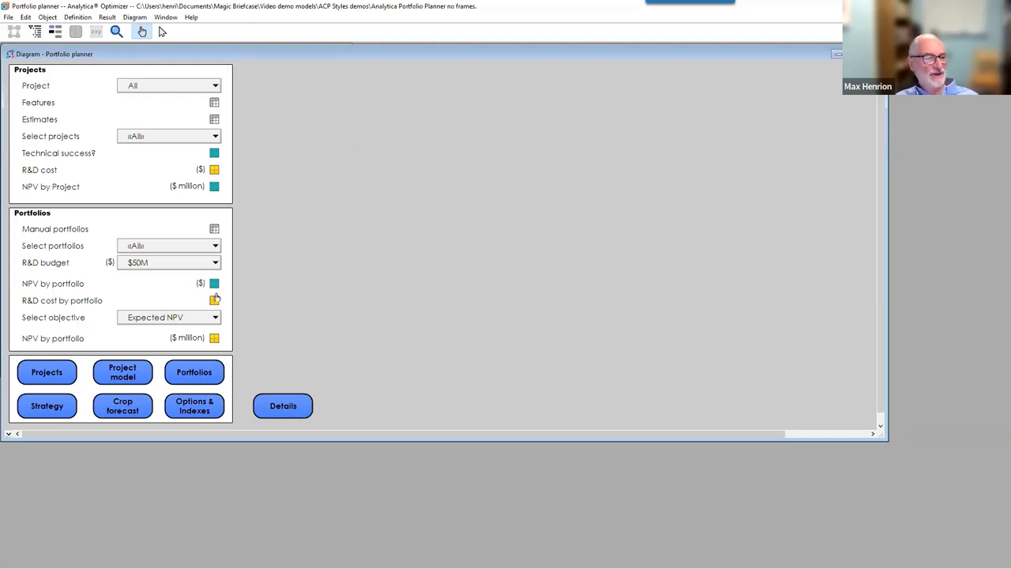
{"action": "left_click", "coordinate": [163, 32]}
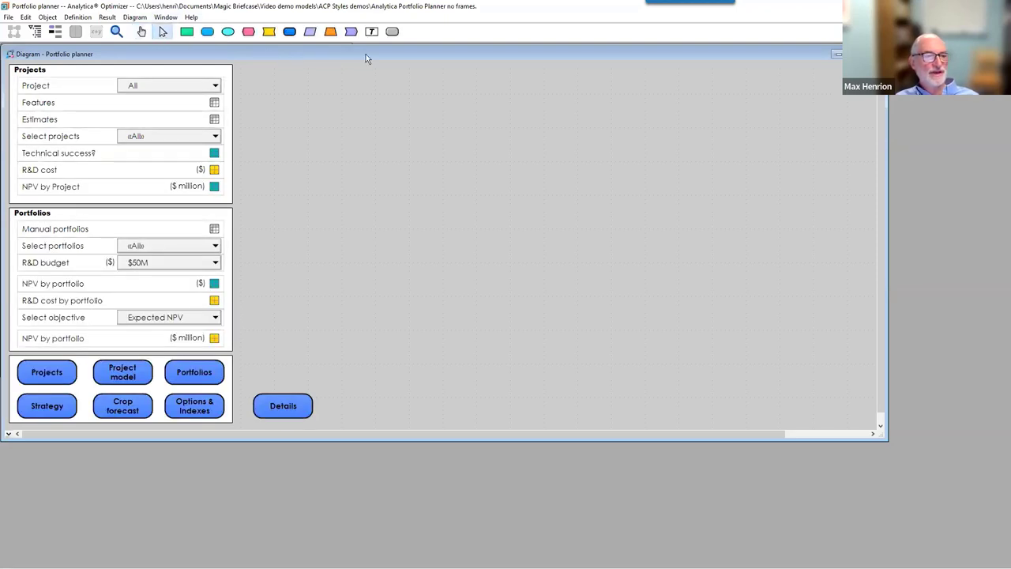
Draw a large text node beside the panels with a white fill and a border, then resize it slightly.
{"action": "left_click_drag", "start_coordinate": [372, 32], "coordinate": [371, 33]}
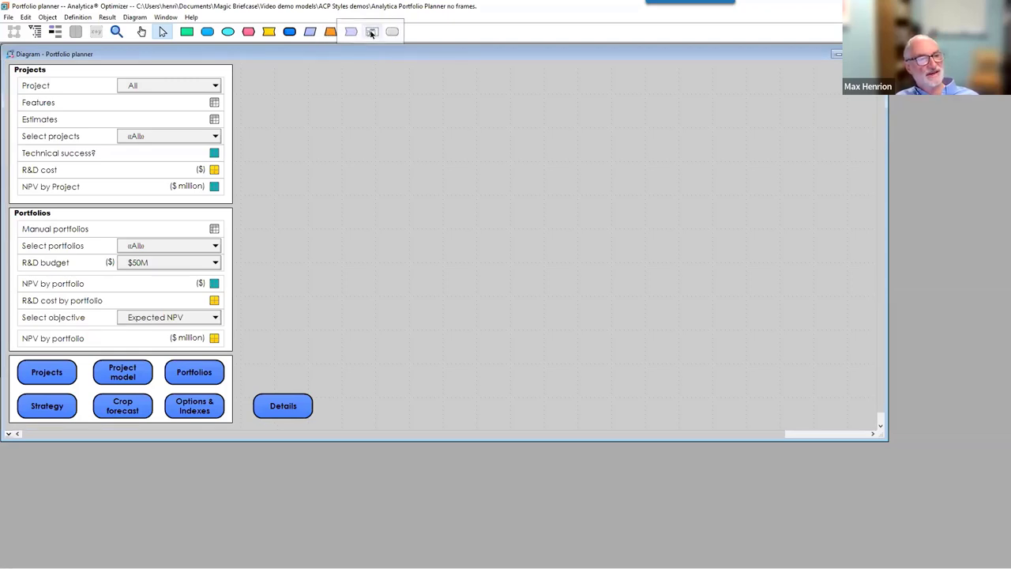
{"action": "left_click_drag", "start_coordinate": [371, 34], "coordinate": [851, 417]}
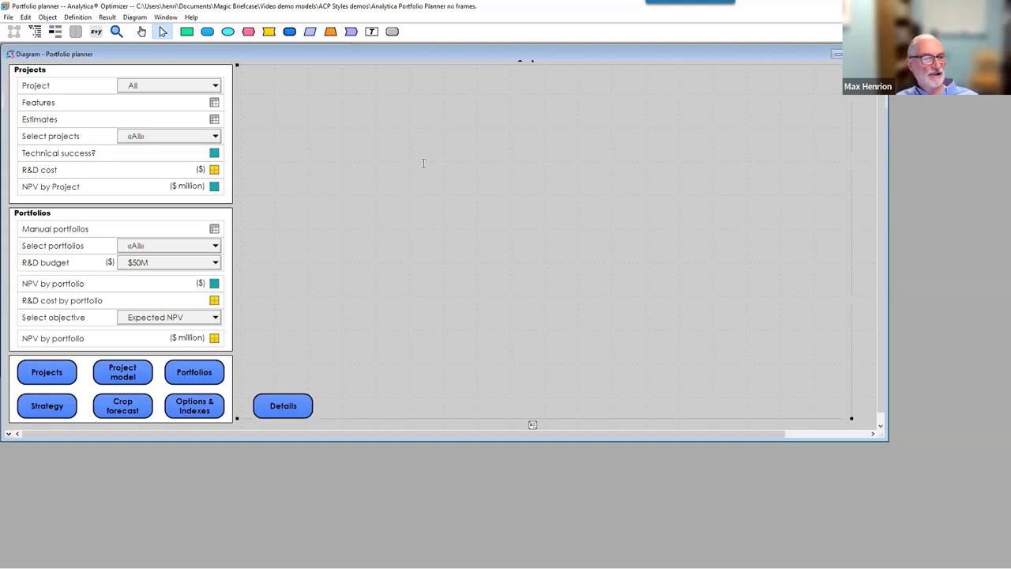
{"action": "right_click", "coordinate": [353, 107]}
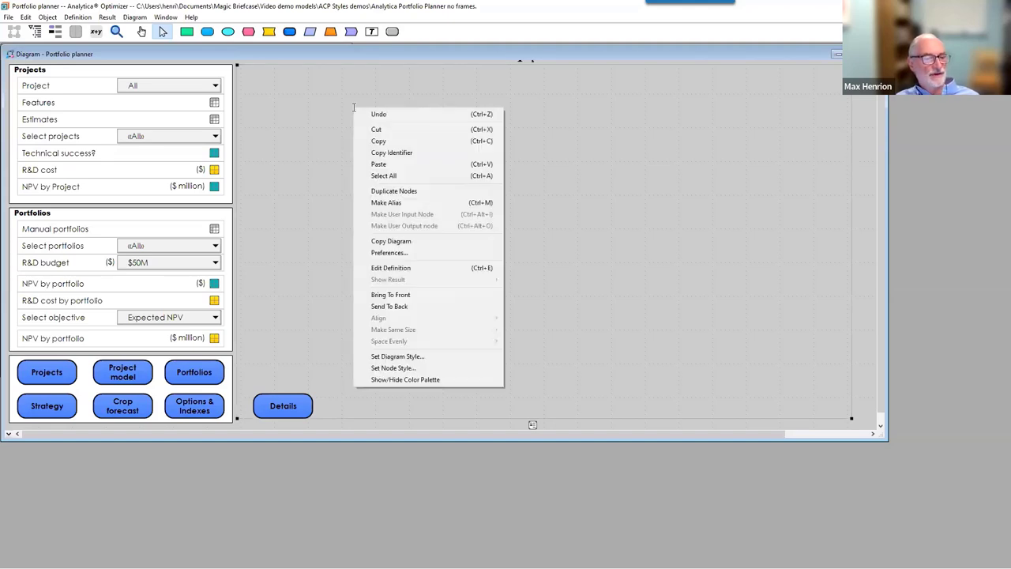
{"action": "left_click", "coordinate": [377, 368]}
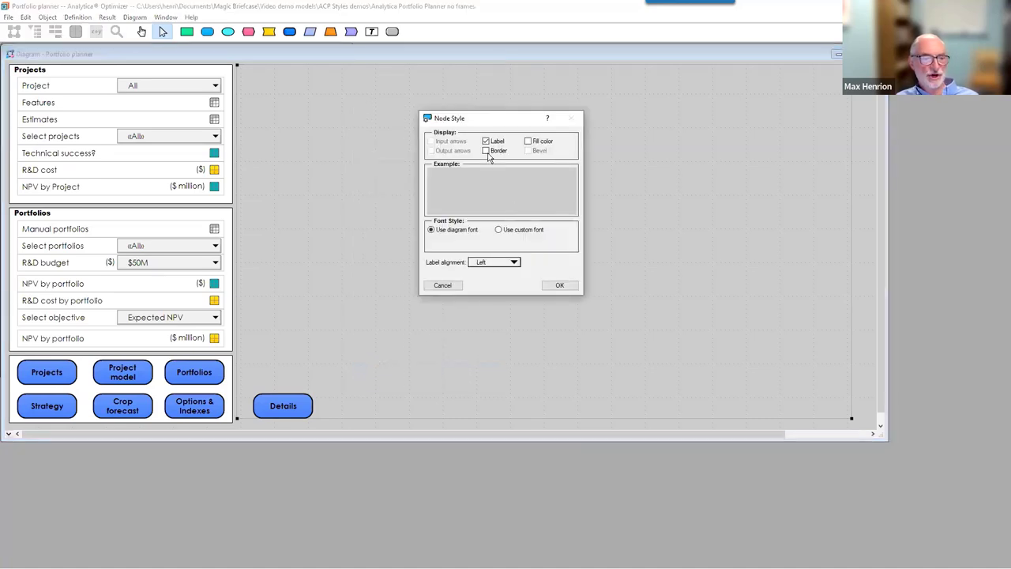
{"action": "left_click", "coordinate": [487, 151]}
{"action": "left_click", "coordinate": [529, 141]}
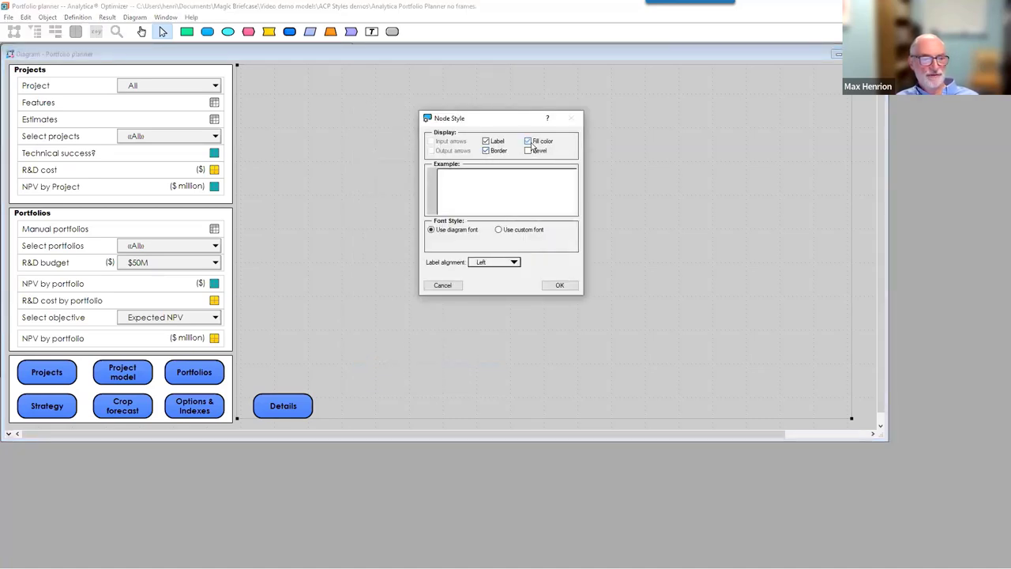
{"action": "left_click", "coordinate": [559, 285]}
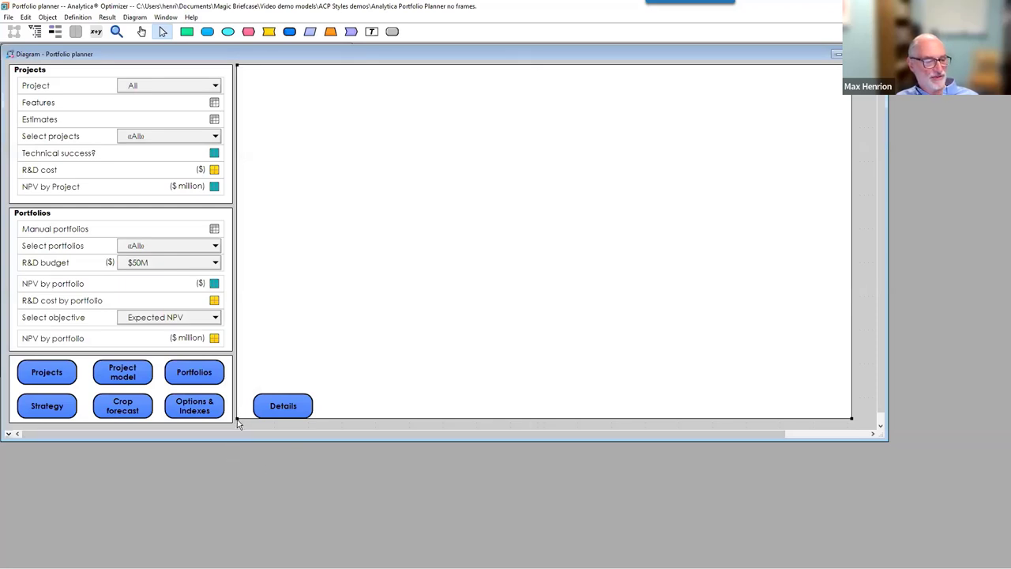
{"action": "left_click_drag", "start_coordinate": [237, 424], "coordinate": [235, 424]}
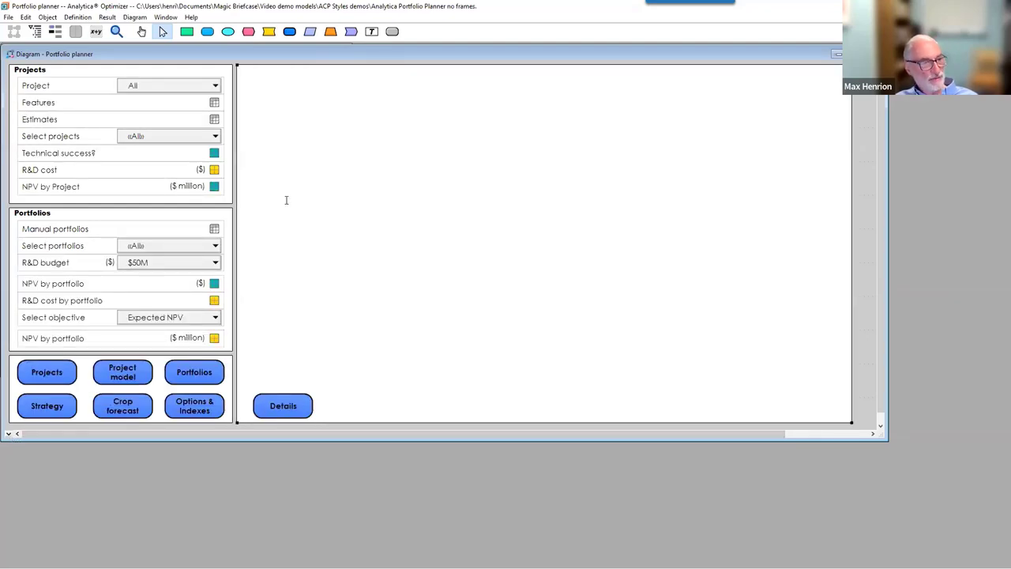
Change the large text node's class from Text to FrameNode in its Object window.
{"action": "left_click", "coordinate": [57, 33]}
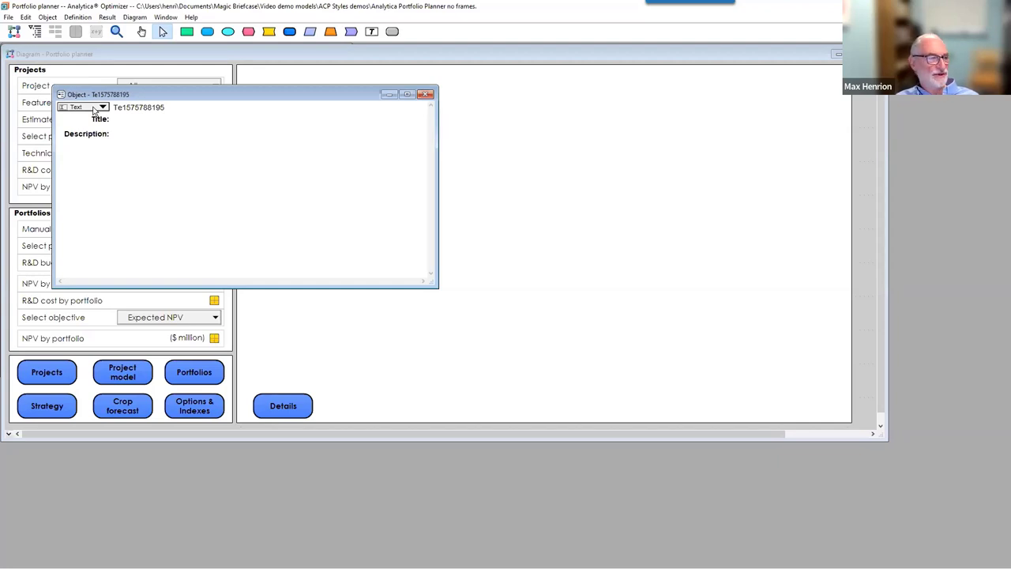
{"action": "left_click", "coordinate": [93, 110]}
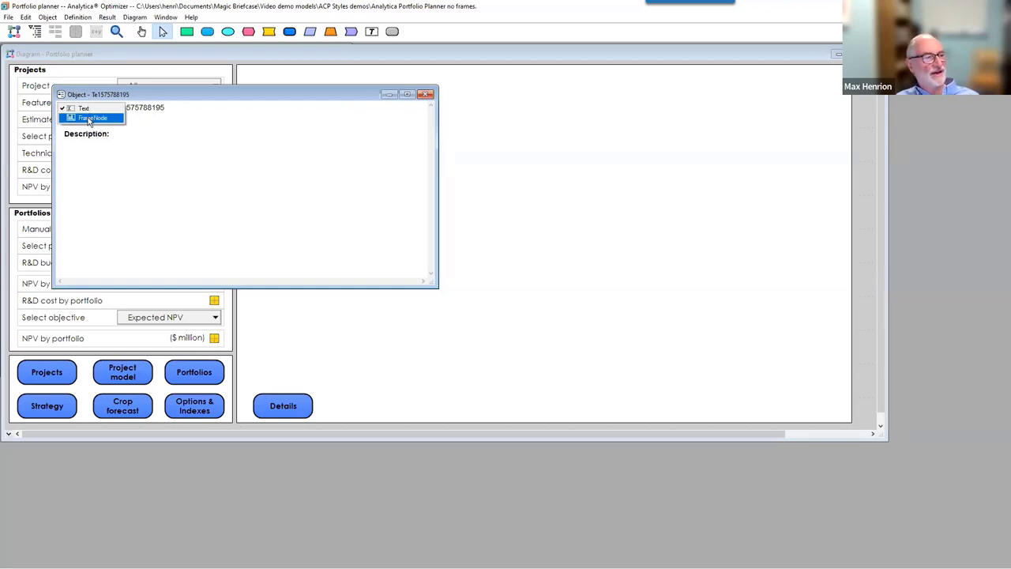
{"action": "left_click", "coordinate": [89, 121]}
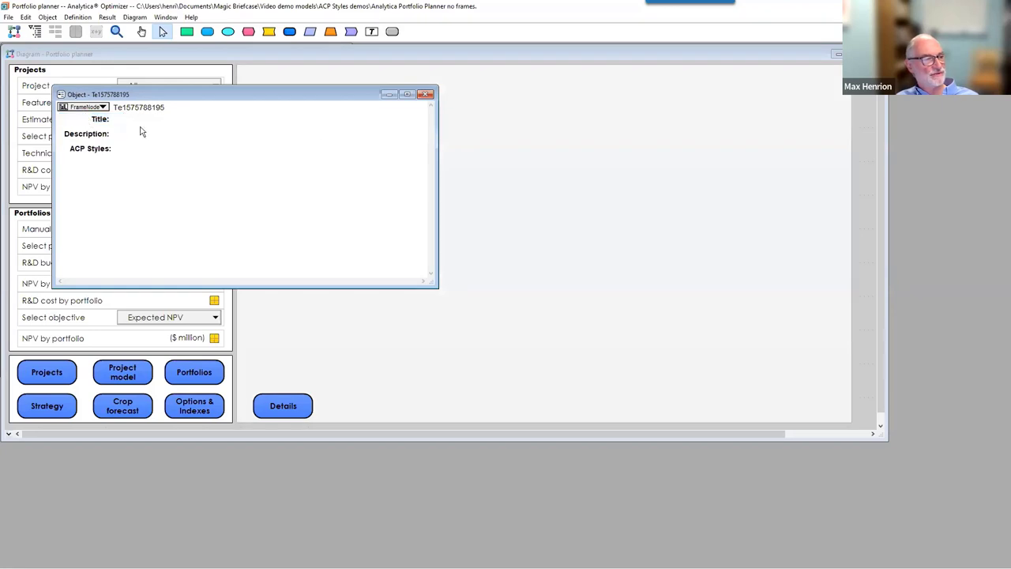
{"action": "left_click", "coordinate": [426, 95]}
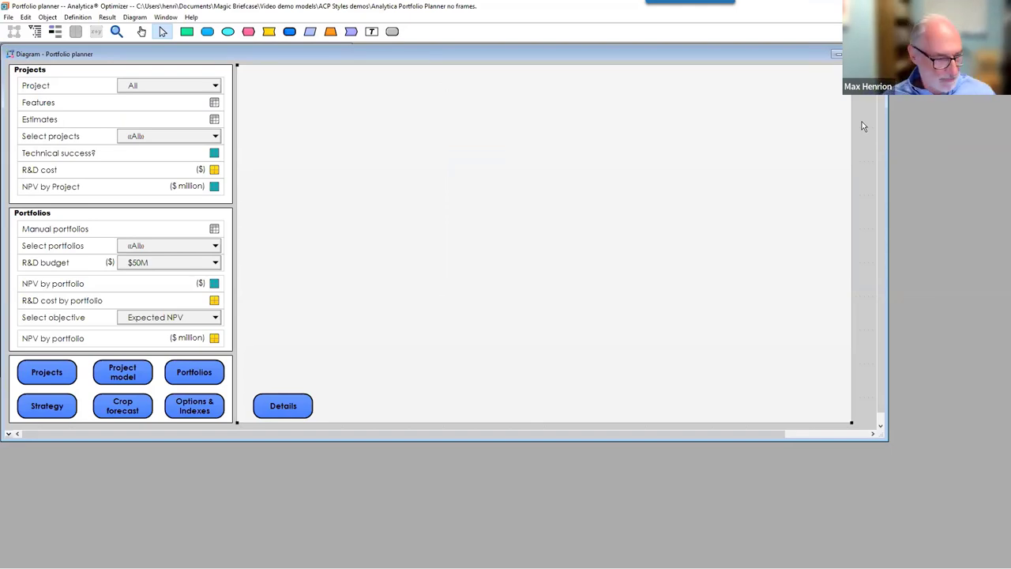
Copy the frame node and paste it into the enlarged Project model diagram.
{"action": "right_click", "coordinate": [285, 229]}
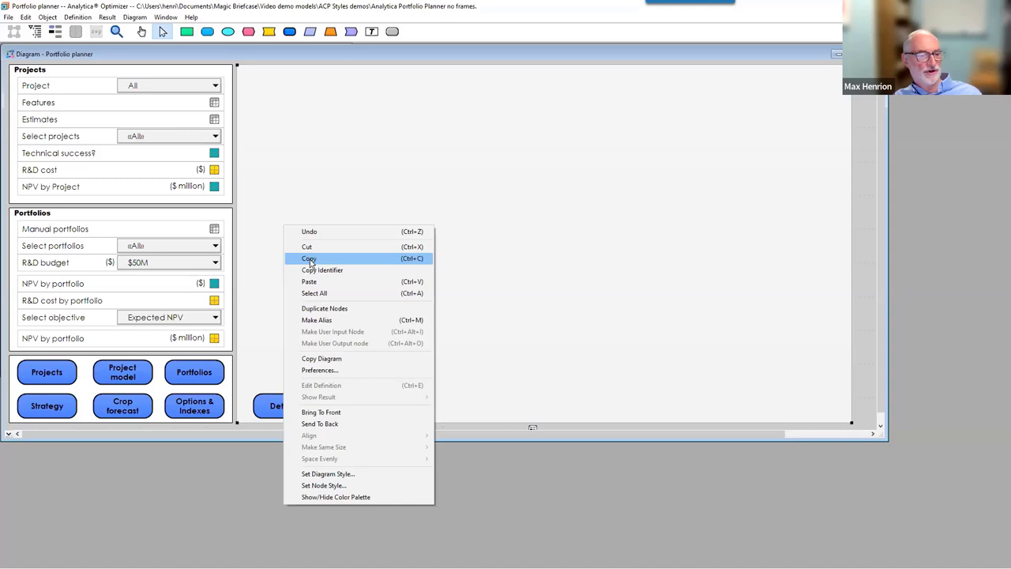
{"action": "left_click", "coordinate": [309, 260]}
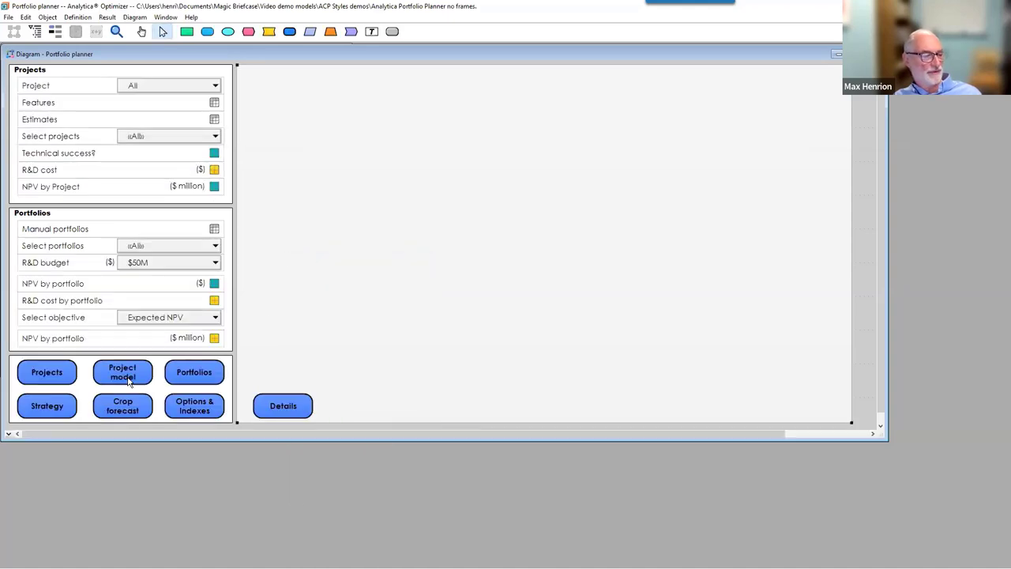
{"action": "double_click", "coordinate": [125, 385]}
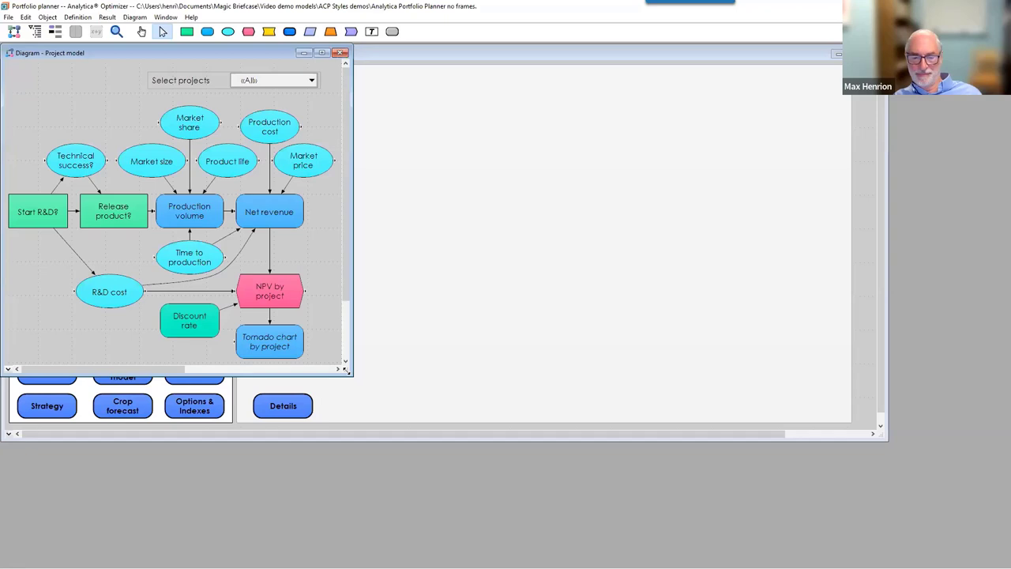
{"action": "left_click_drag", "start_coordinate": [346, 370], "coordinate": [880, 435]}
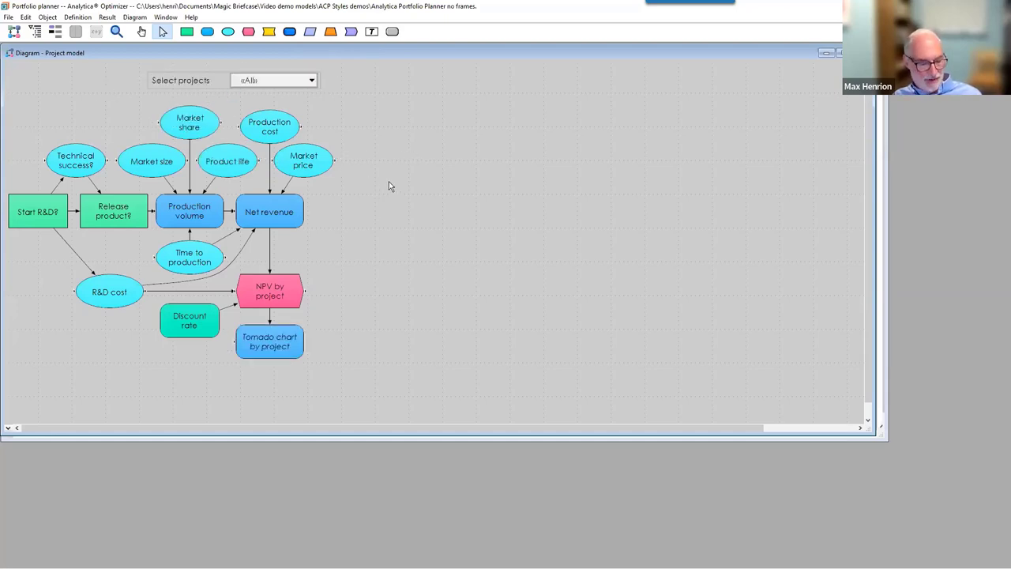
{"action": "right_click", "coordinate": [390, 183]}
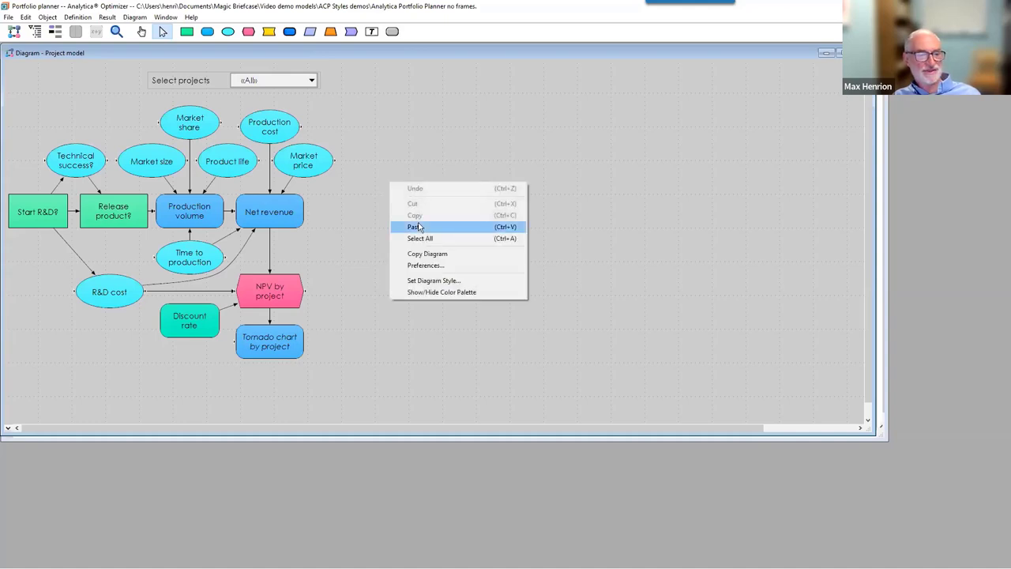
{"action": "left_click", "coordinate": [417, 227]}
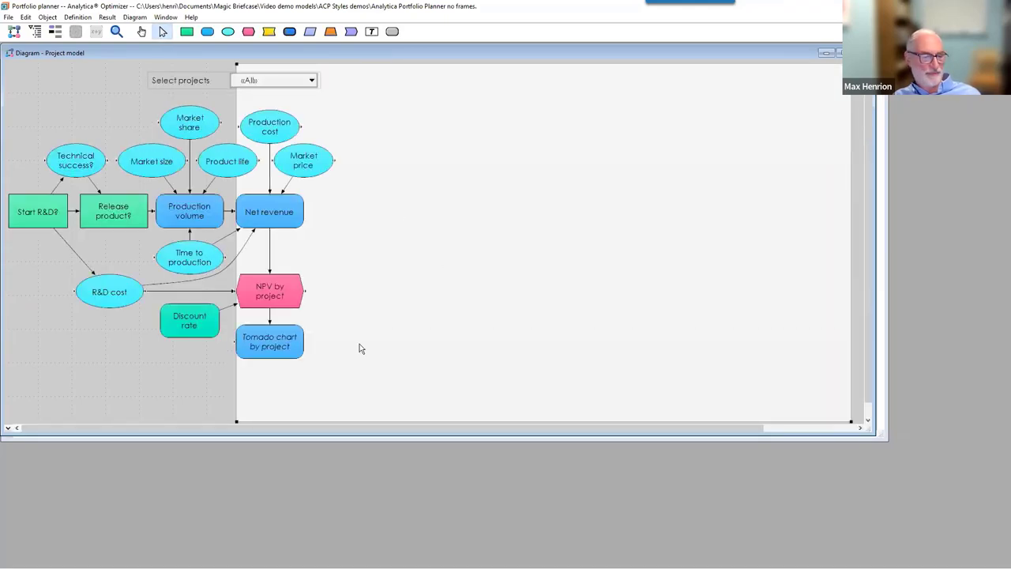
Resize the pasted frame into the upper right, duplicate it below, and close Project model.
{"action": "left_click_drag", "start_coordinate": [242, 427], "coordinate": [337, 252]}
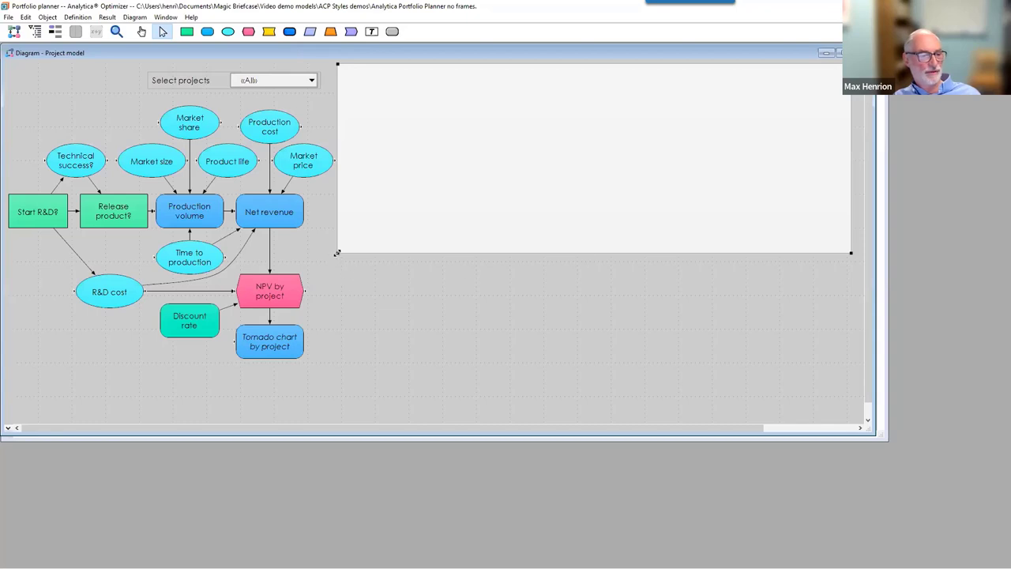
{"action": "left_click_drag", "start_coordinate": [338, 252], "coordinate": [339, 248]}
{"action": "right_click", "coordinate": [352, 251]}
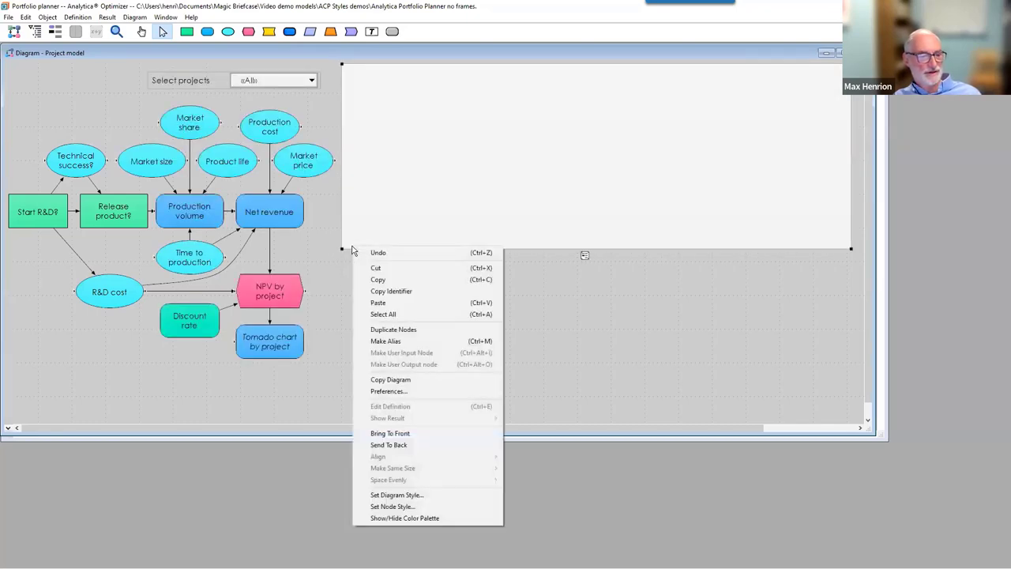
{"action": "left_click", "coordinate": [393, 332]}
{"action": "left_click_drag", "start_coordinate": [438, 200], "coordinate": [433, 353]}
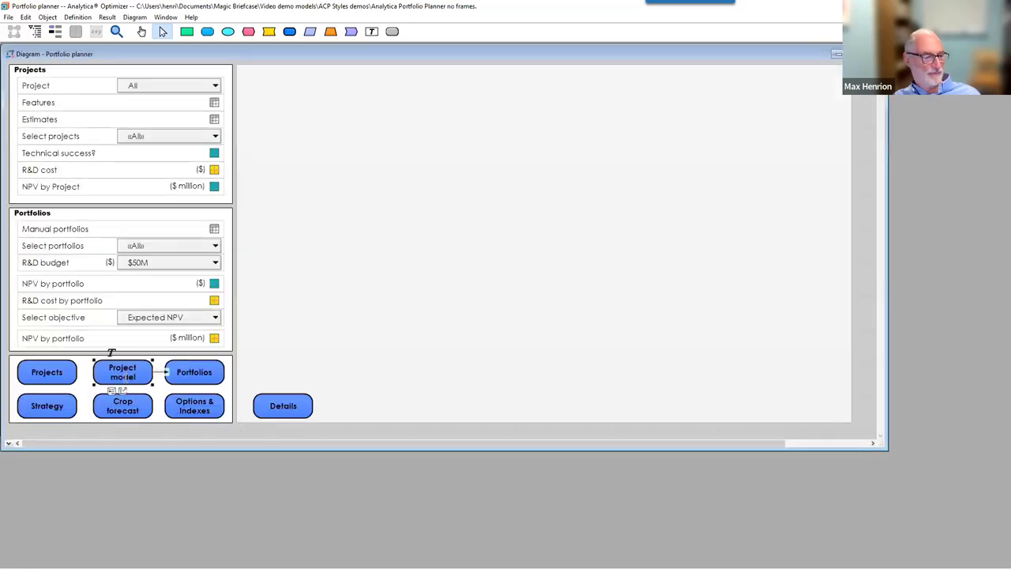
{"action": "left_click", "coordinate": [115, 375]}
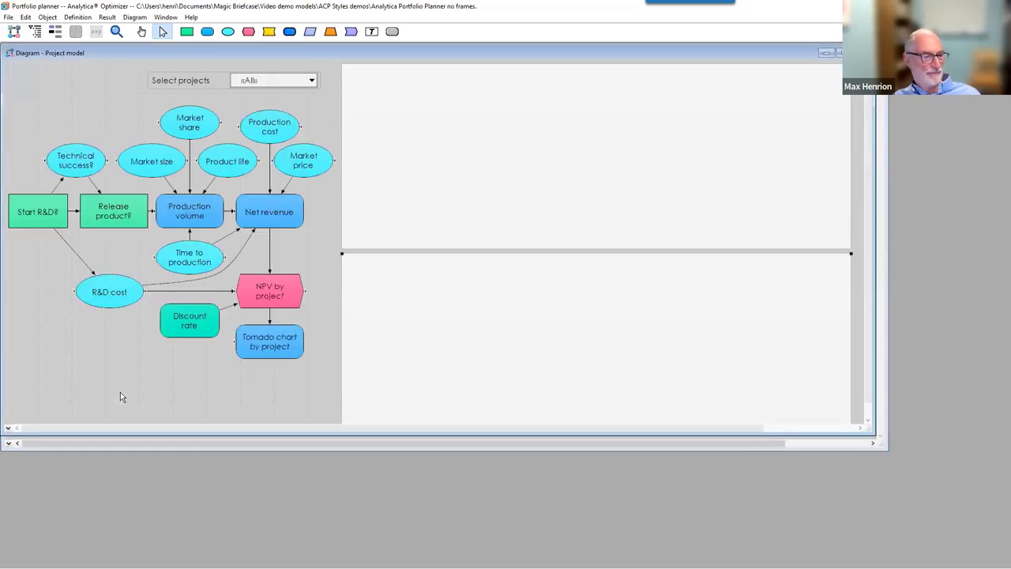
{"action": "double_click", "coordinate": [312, 435]}
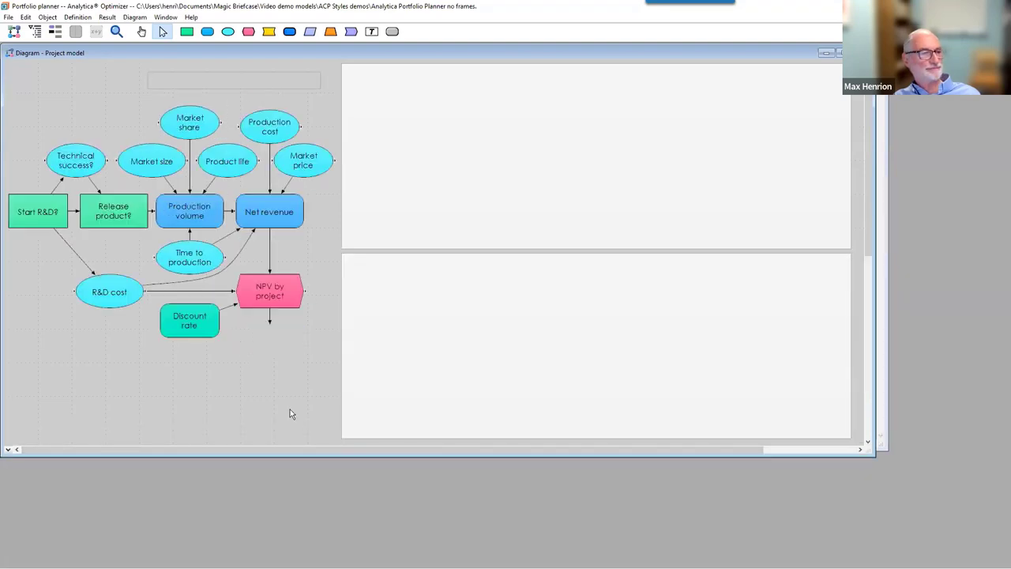
{"action": "left_click", "coordinate": [838, 52]}
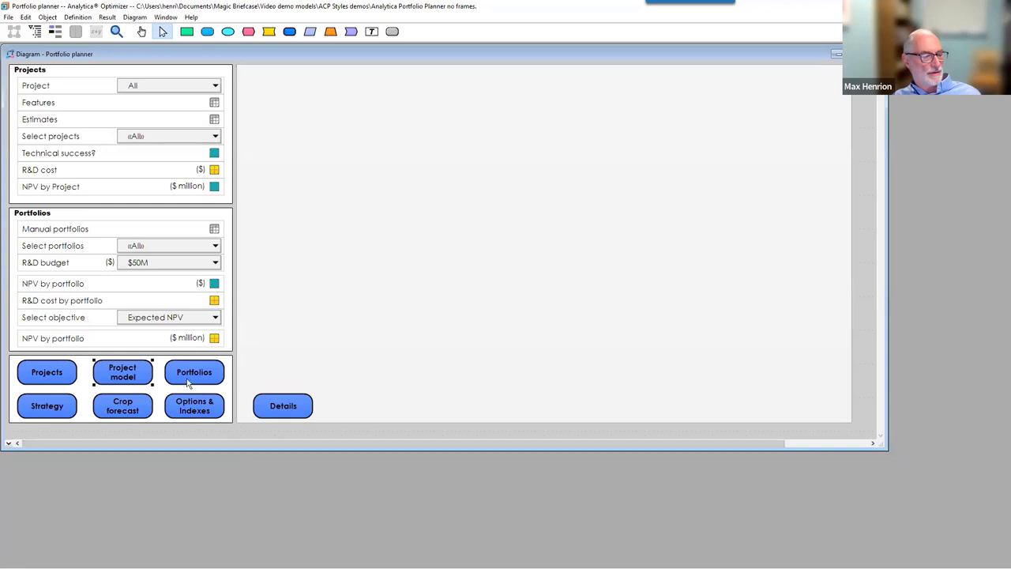
Inspect the Portfolios module's two stacked frames, close it, and bring up the File menu.
{"action": "mouse_move", "coordinate": [188, 383]}
{"action": "double_click", "coordinate": [190, 384]}
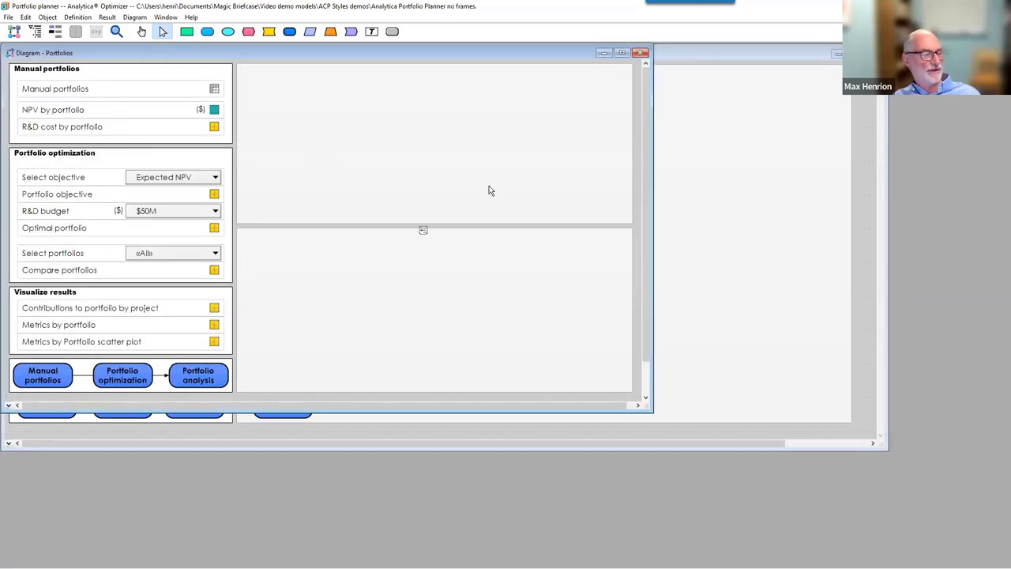
{"action": "left_click", "coordinate": [640, 53]}
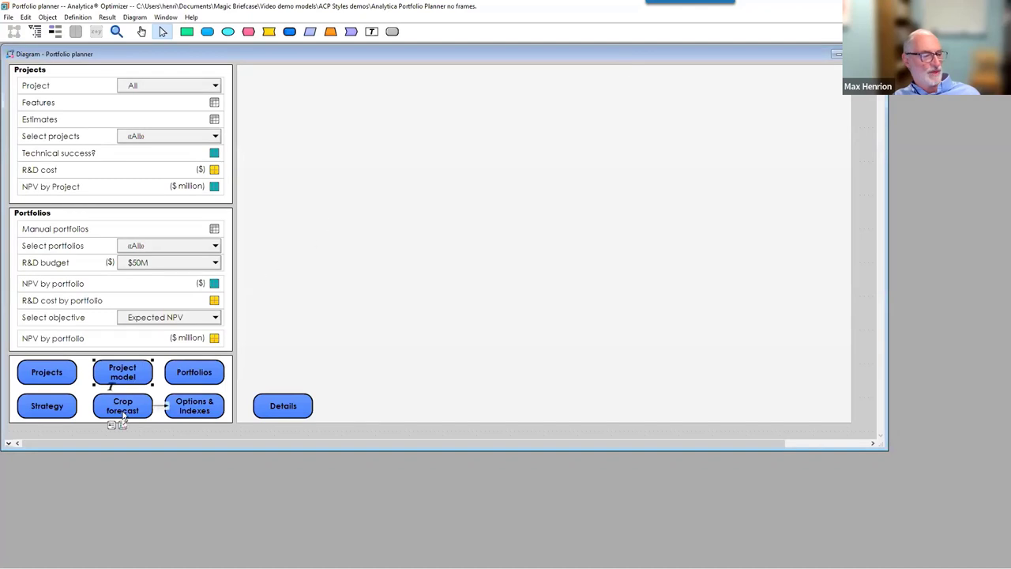
{"action": "left_click", "coordinate": [135, 430]}
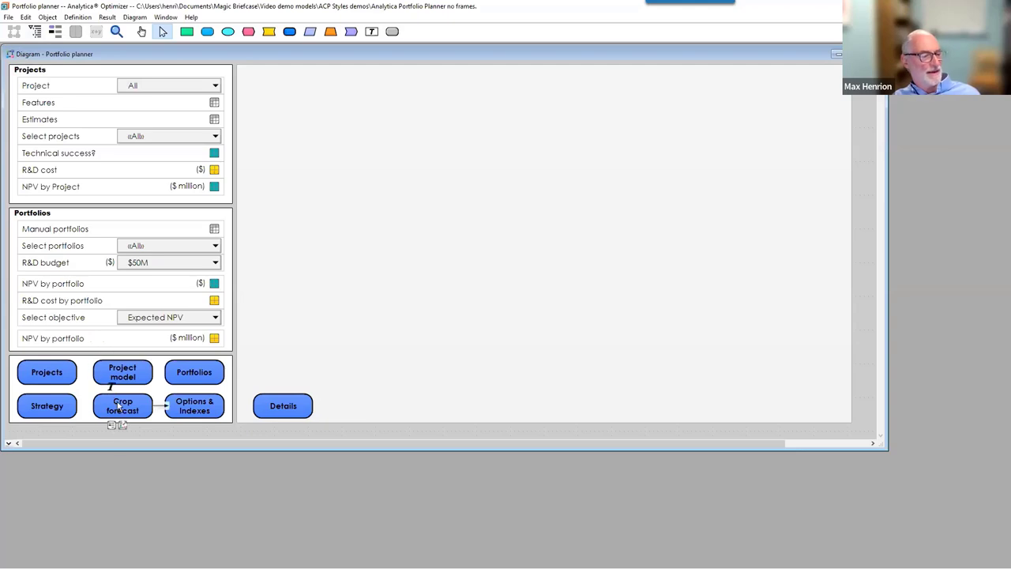
{"action": "left_click", "coordinate": [8, 18]}
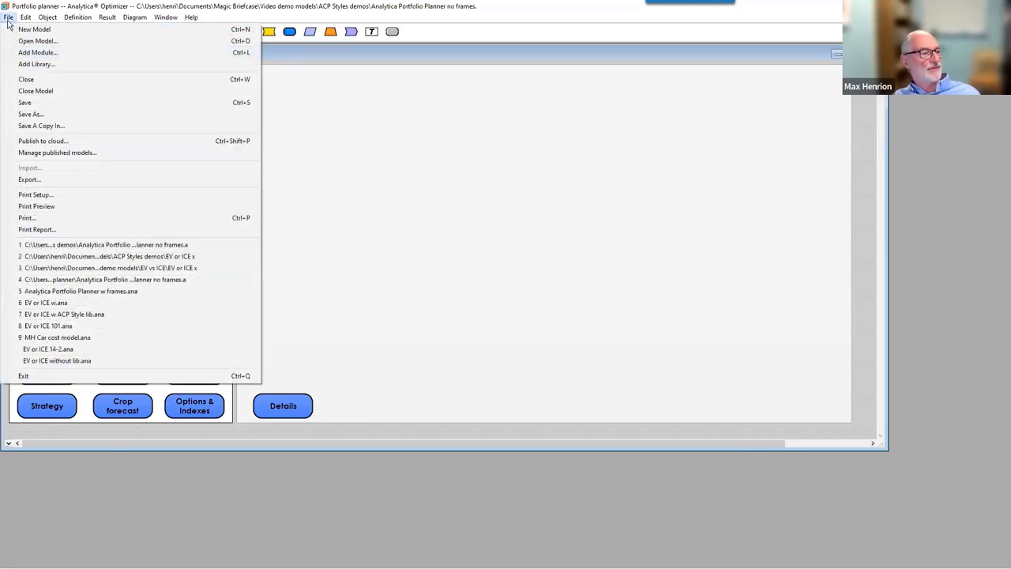
Publish to cloud with the model name changed from 'no' to 'w': Analytica Portfolio Planner w frames.
{"action": "left_click", "coordinate": [43, 140]}
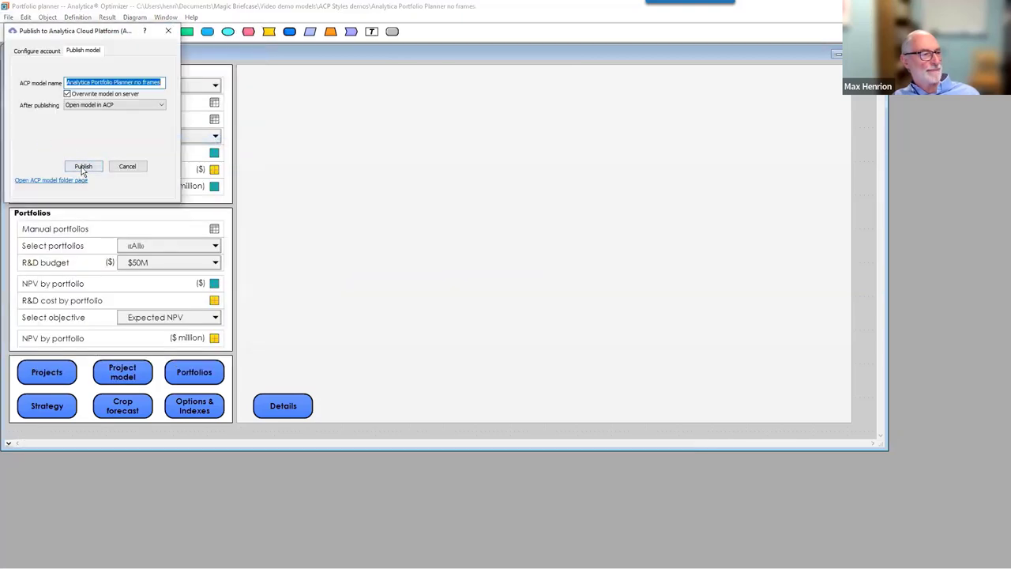
{"action": "double_click", "coordinate": [137, 82]}
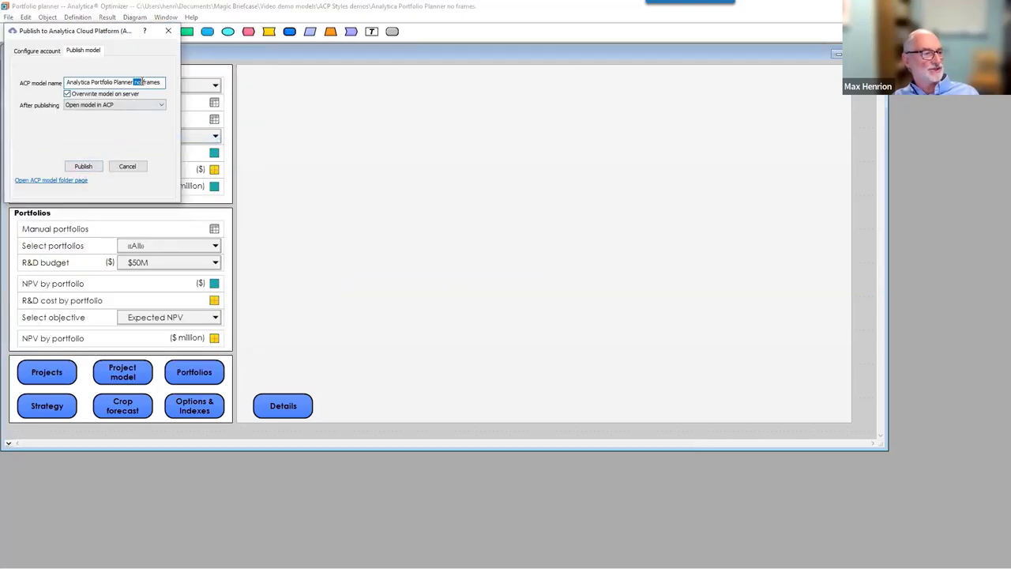
{"action": "type", "text": "w"}
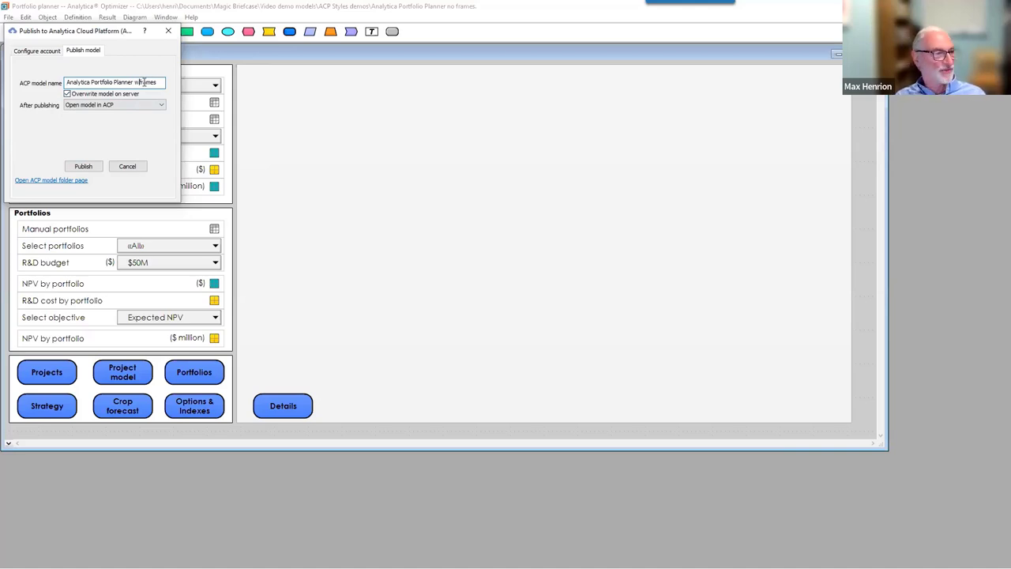
{"action": "left_click", "coordinate": [89, 167]}
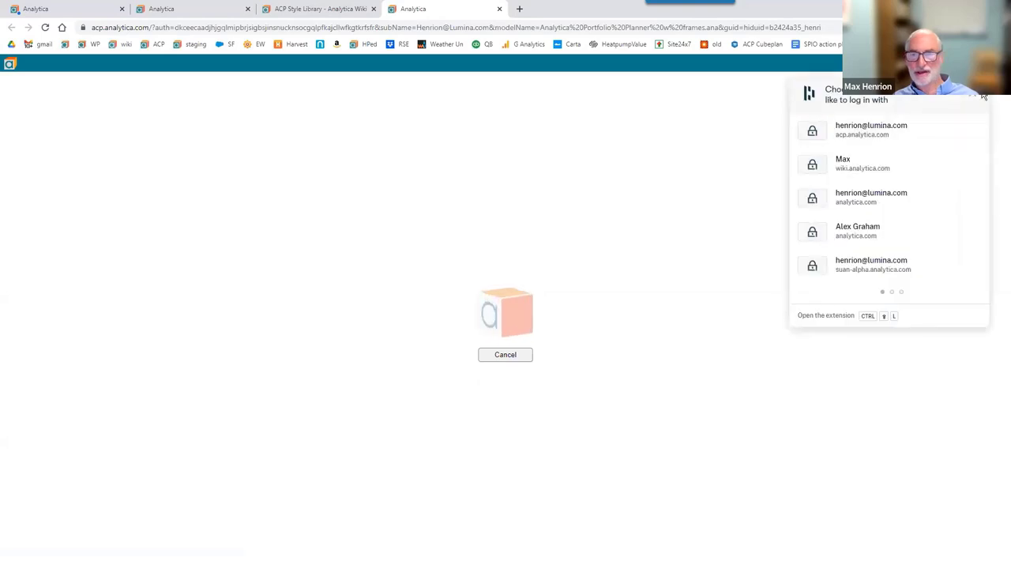
Switch to the personal account and open Analytica Portfolio Planner w frames.ana.
{"action": "left_click", "coordinate": [976, 98]}
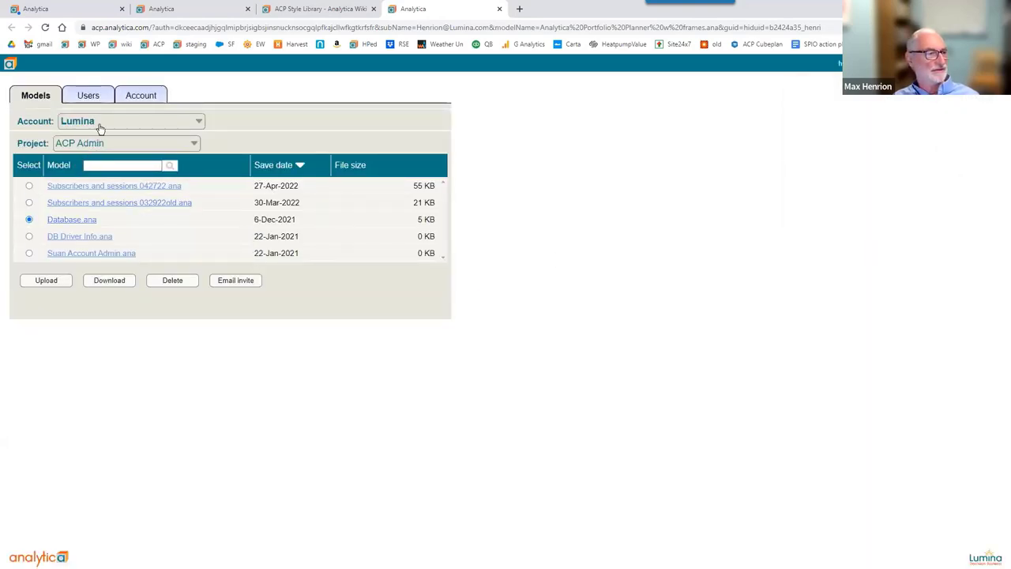
{"action": "left_click", "coordinate": [101, 124]}
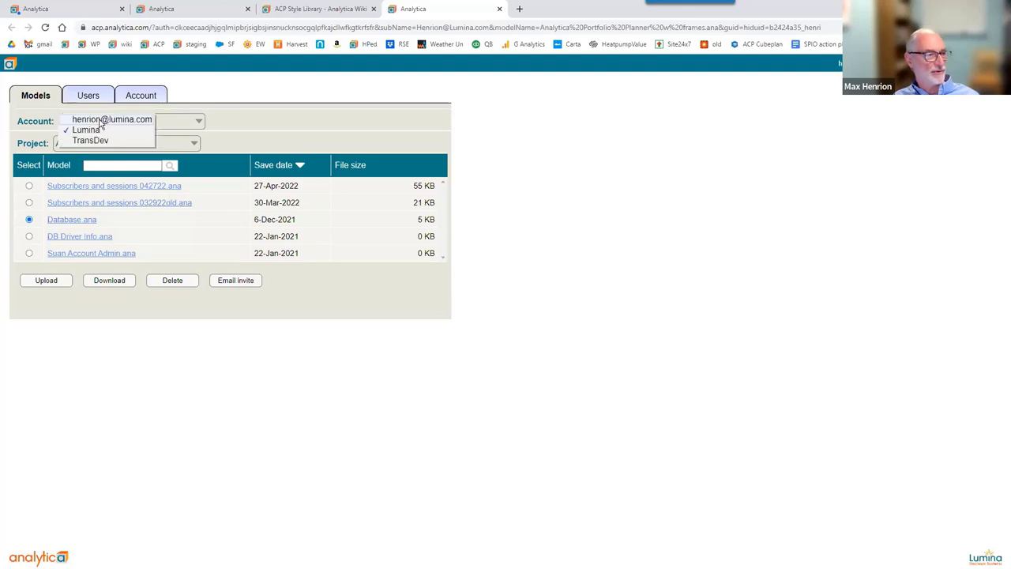
{"action": "left_click", "coordinate": [100, 120]}
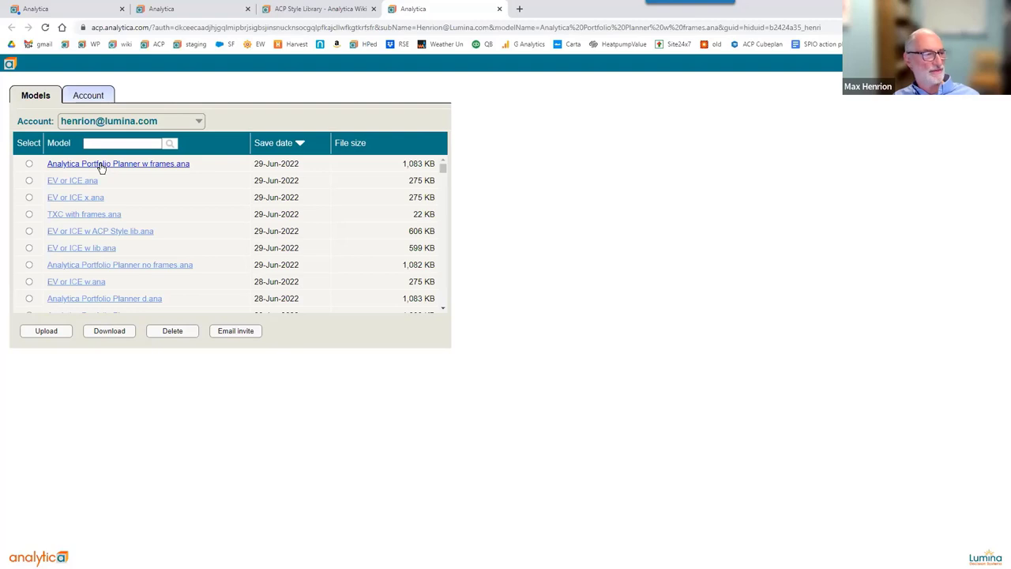
{"action": "left_click", "coordinate": [100, 166]}
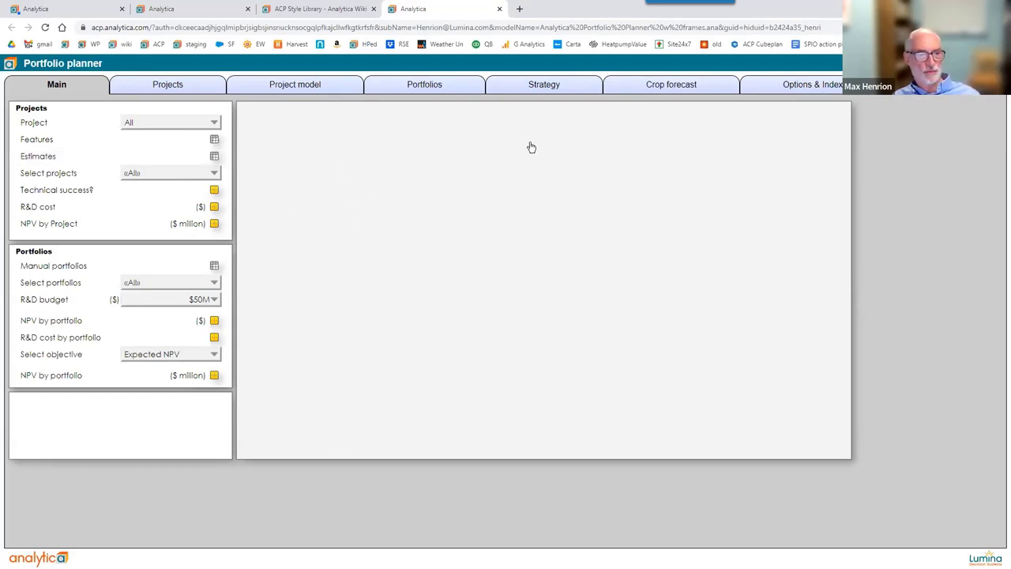
View Features, Estimates, NPV by Project, Manual portfolios and NPV by portfolio, then open Project model.
{"action": "left_click", "coordinate": [215, 139]}
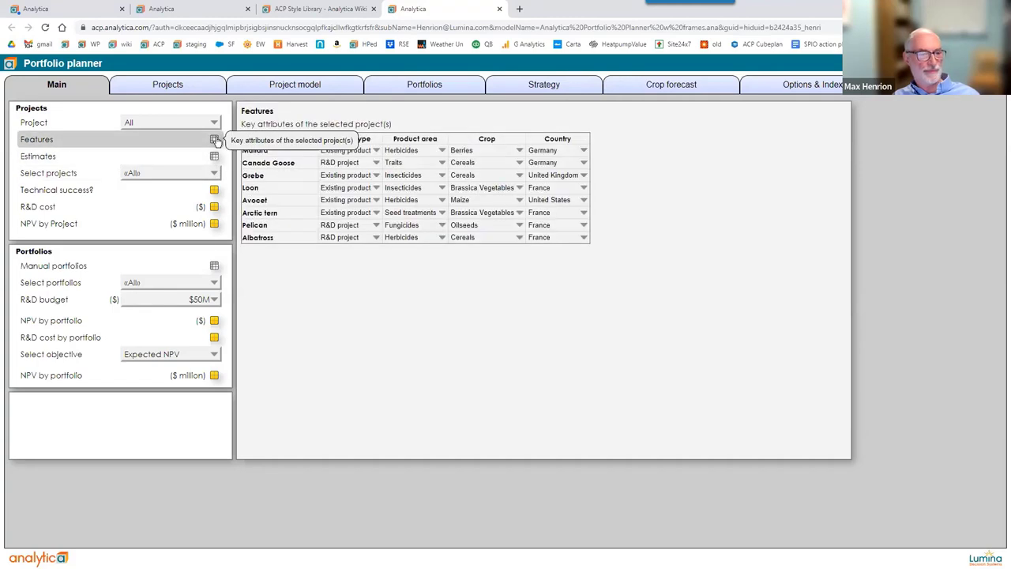
{"action": "left_click", "coordinate": [214, 156]}
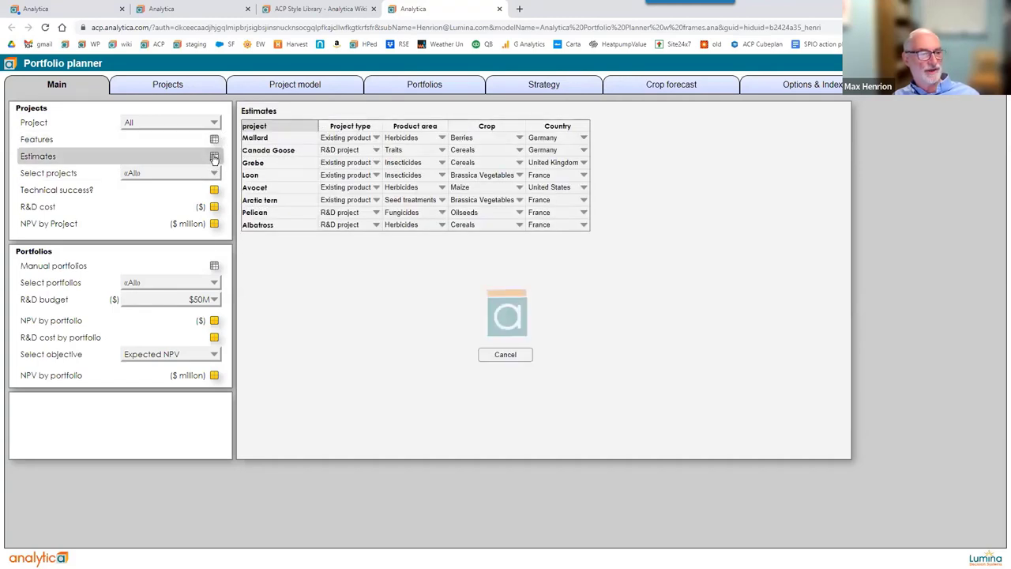
{"action": "left_click", "coordinate": [214, 224]}
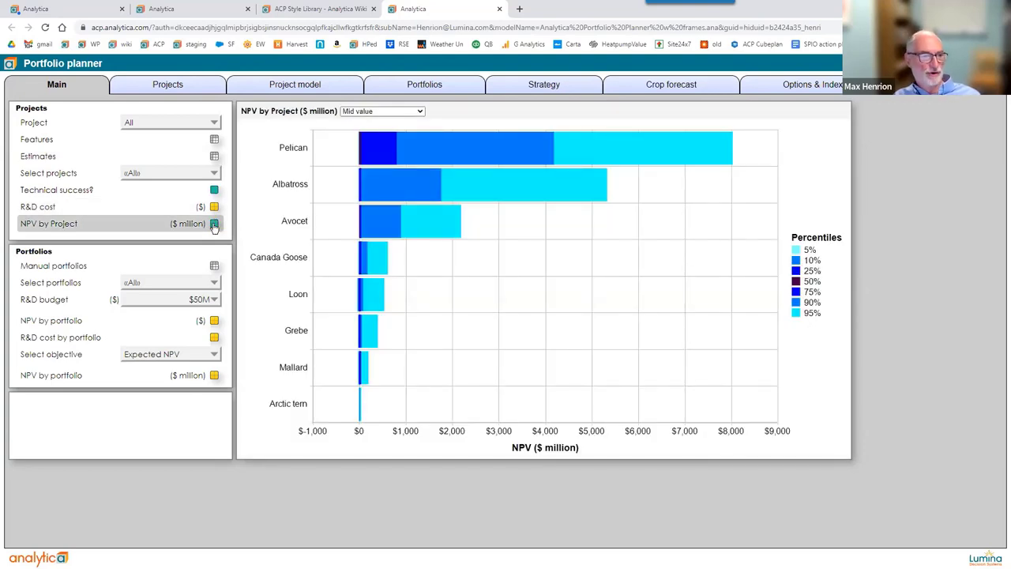
{"action": "left_click", "coordinate": [214, 267]}
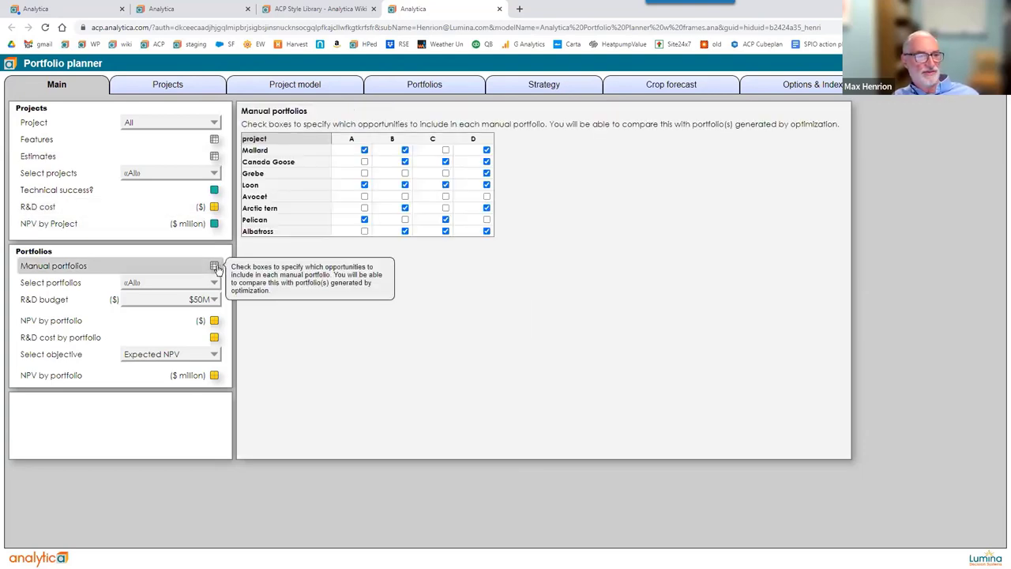
{"action": "left_click", "coordinate": [214, 321]}
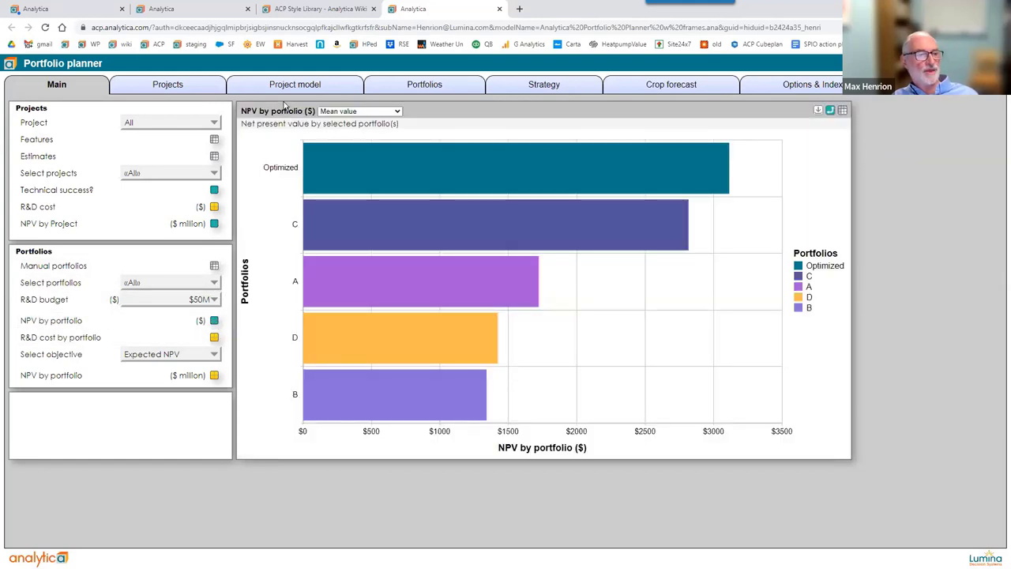
{"action": "left_click", "coordinate": [286, 86]}
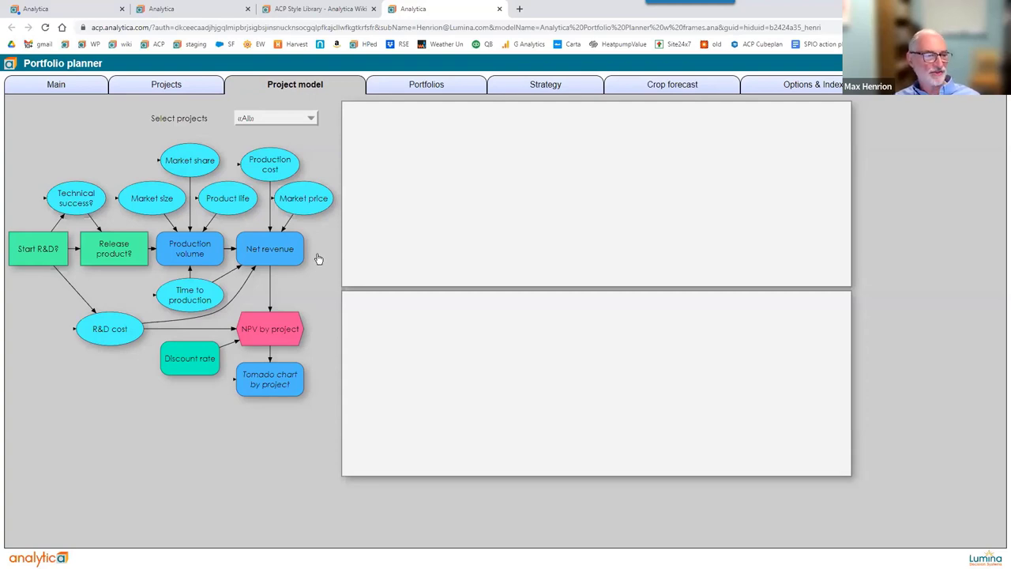
Load the Net revenue, NPV by project and Production volume results into the Project model frames.
{"action": "left_click", "coordinate": [277, 255]}
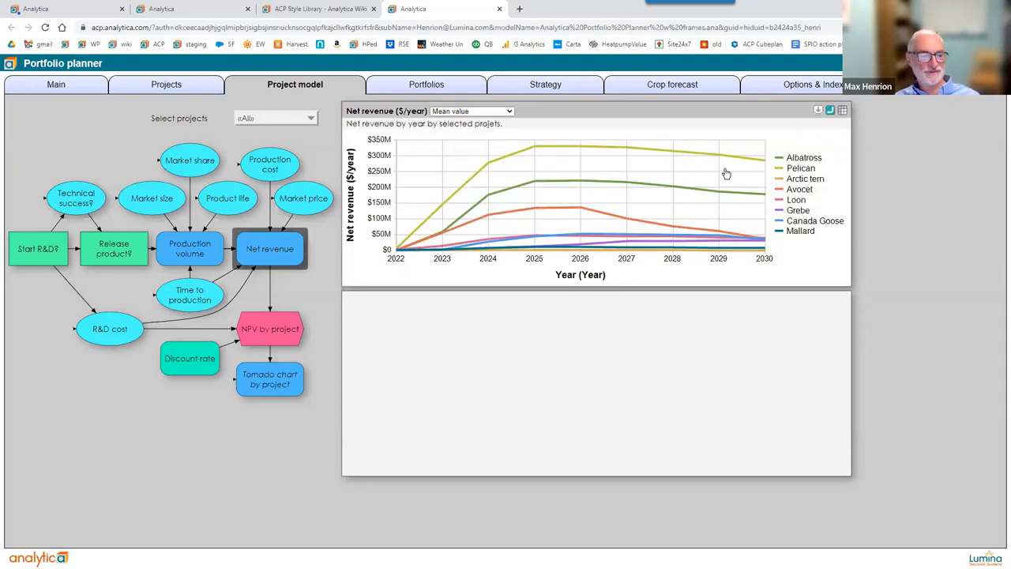
{"action": "left_click", "coordinate": [263, 338]}
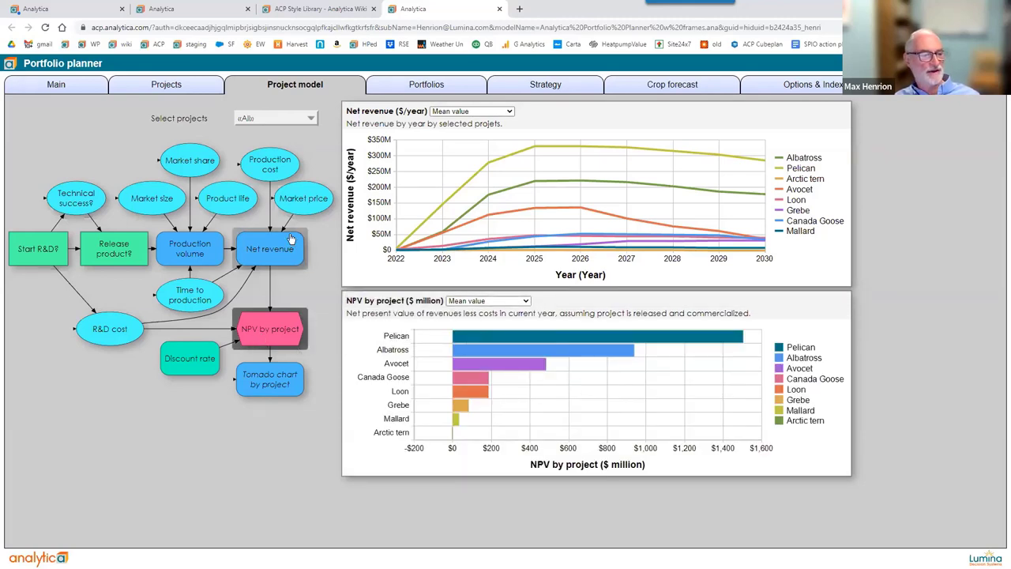
{"action": "mouse_move", "coordinate": [196, 253]}
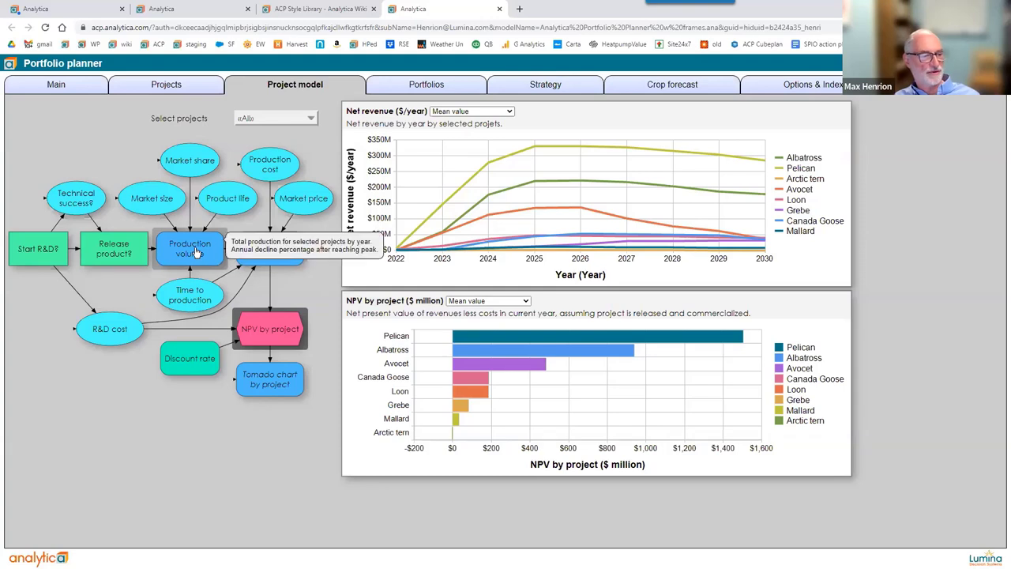
{"action": "left_click", "coordinate": [197, 252]}
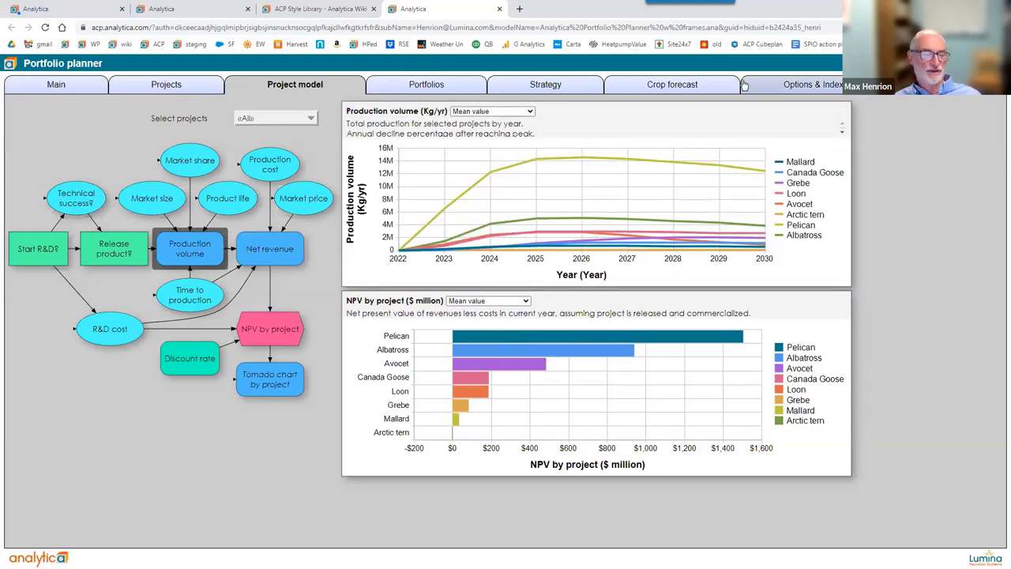
{"action": "mouse_move", "coordinate": [127, 211]}
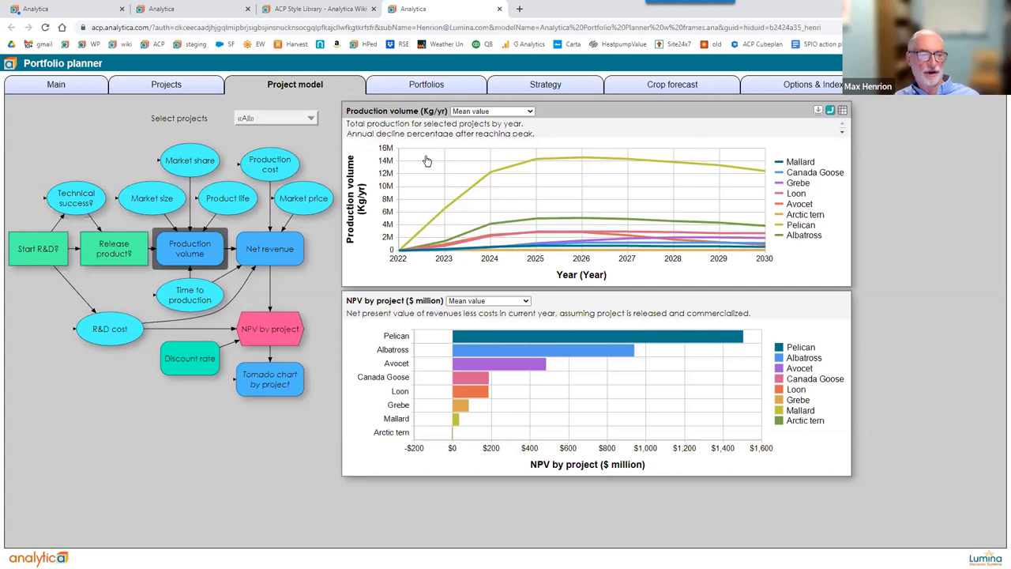
{"action": "left_click", "coordinate": [271, 259]}
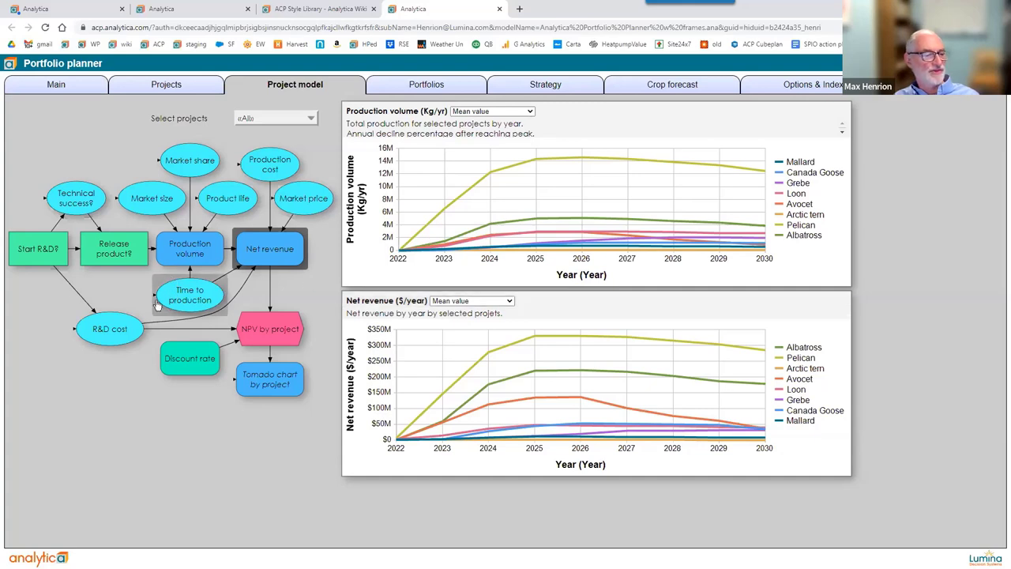
Show R&D cost and Discount rate, then the Tornado chart above NPV by project.
{"action": "left_click", "coordinate": [101, 335]}
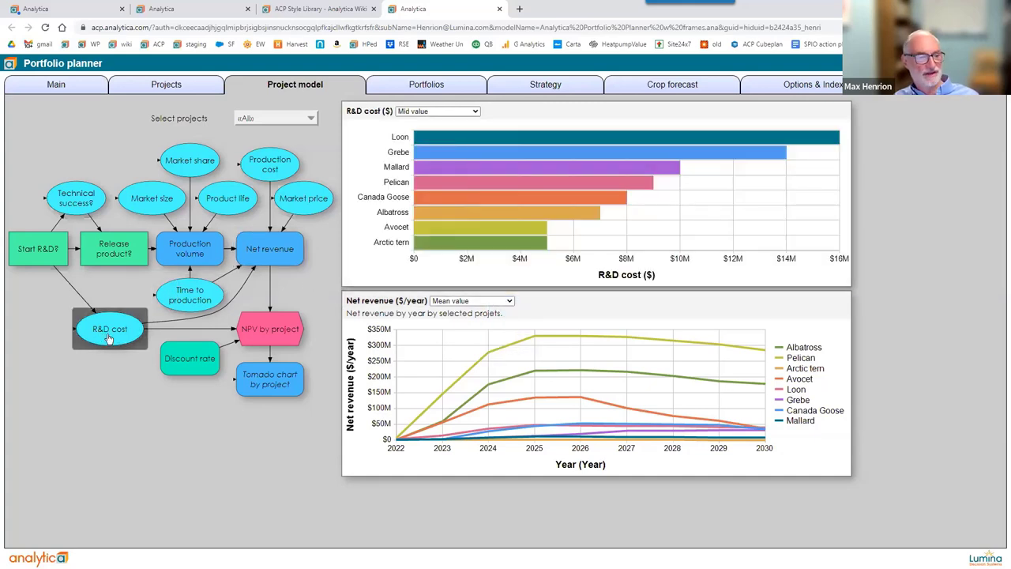
{"action": "left_click", "coordinate": [182, 363]}
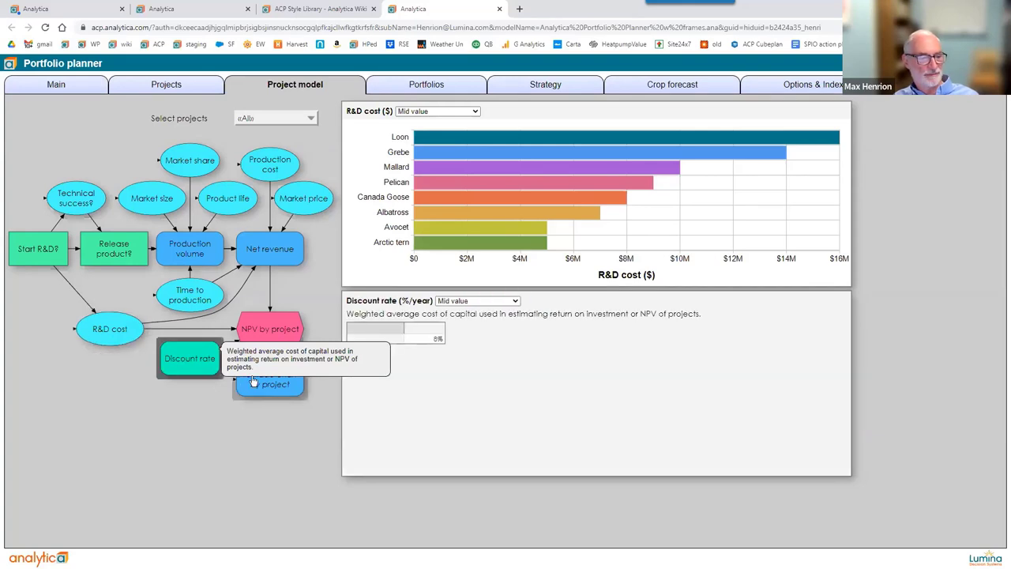
{"action": "left_click", "coordinate": [276, 387]}
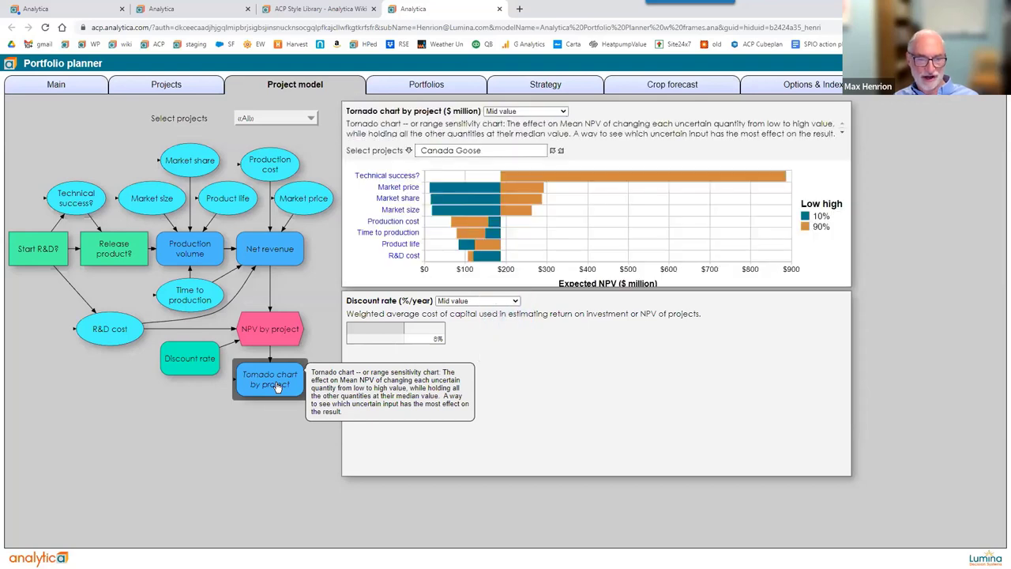
{"action": "left_click", "coordinate": [272, 329]}
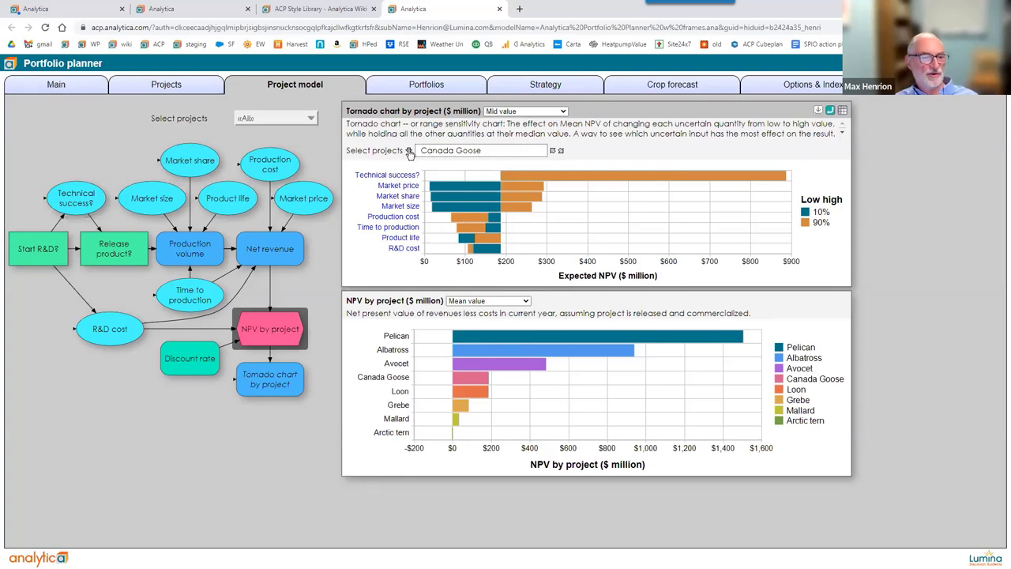
Step the tornado chart's Select projects on to Loon, then choose Albatross.
{"action": "left_click", "coordinate": [561, 151]}
{"action": "left_click", "coordinate": [560, 151]}
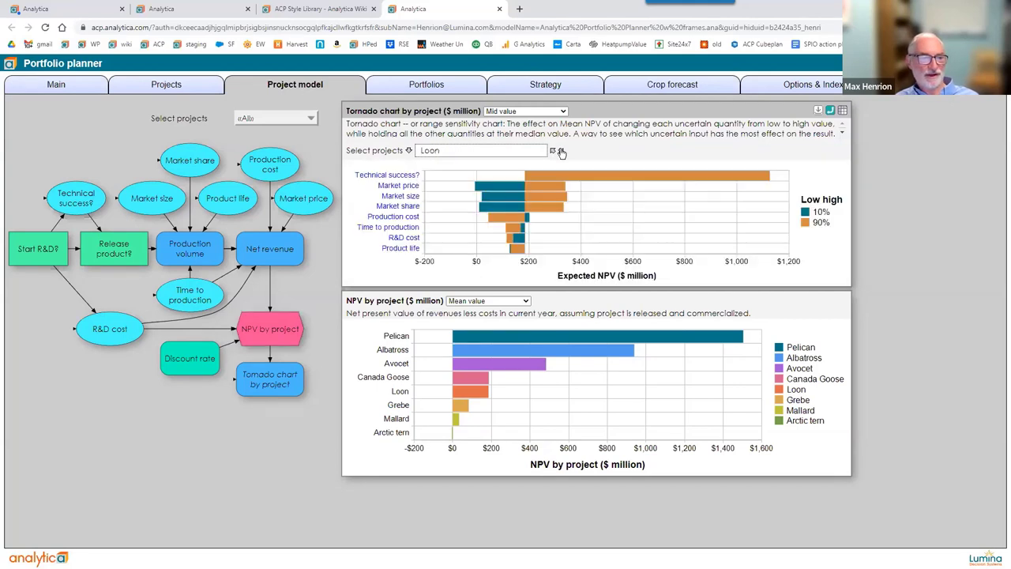
{"action": "left_click", "coordinate": [408, 152]}
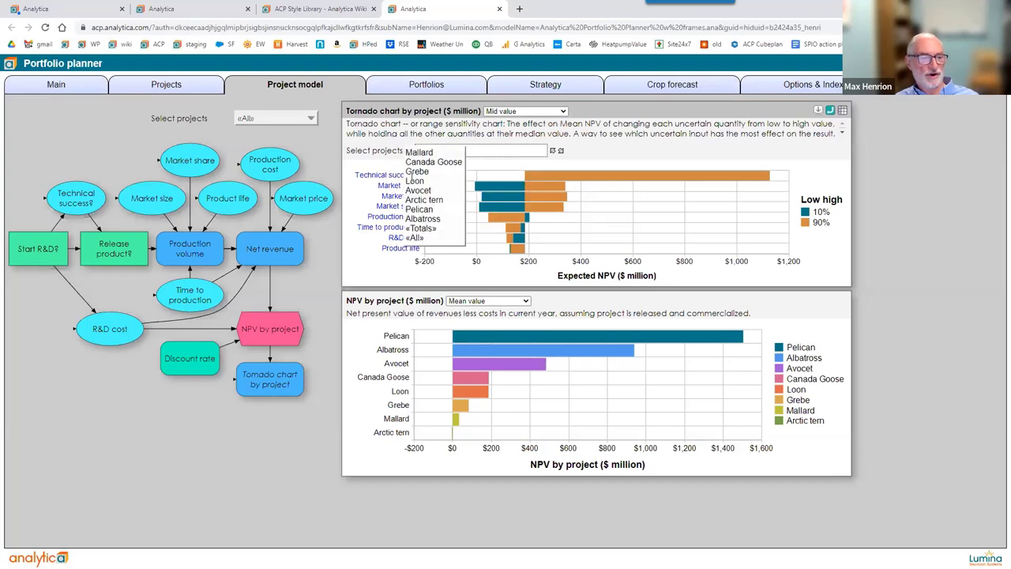
{"action": "left_click", "coordinate": [422, 219]}
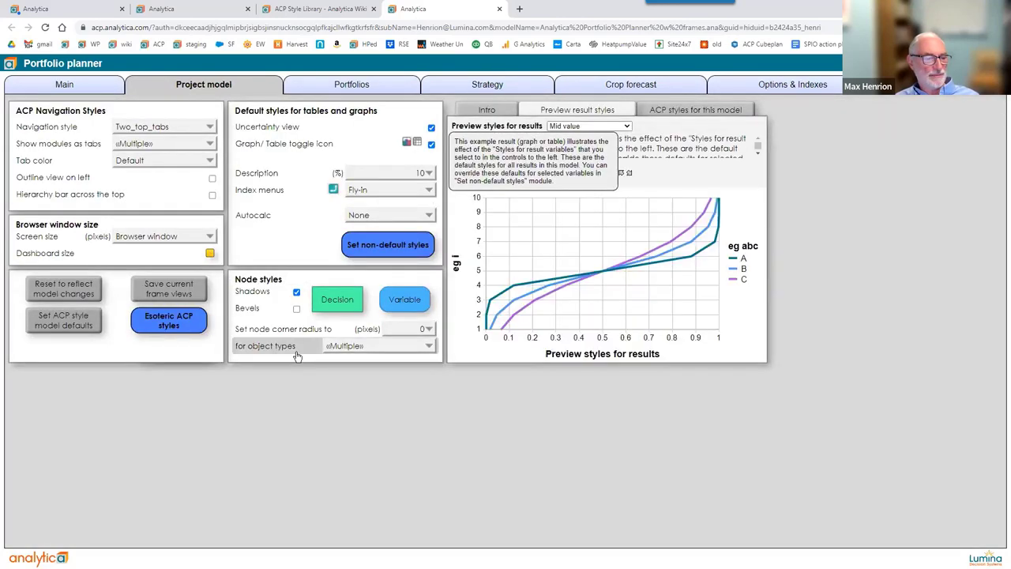
Set node corner radius to 16 px, then view the ACP styles: Two_top_tabs, Show_description 10, Fly-in index menus.
{"action": "left_click", "coordinate": [403, 329]}
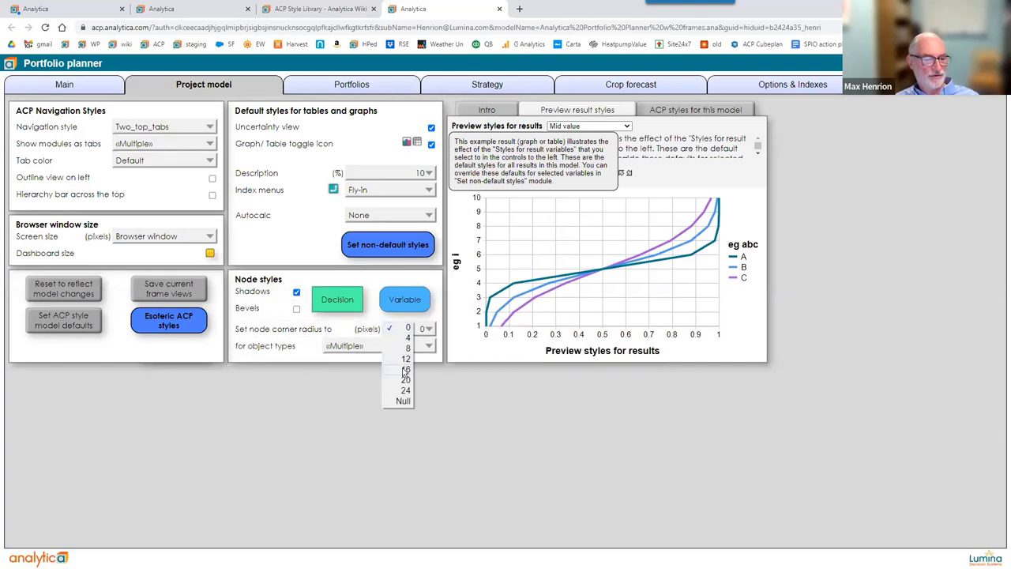
{"action": "left_click", "coordinate": [403, 368]}
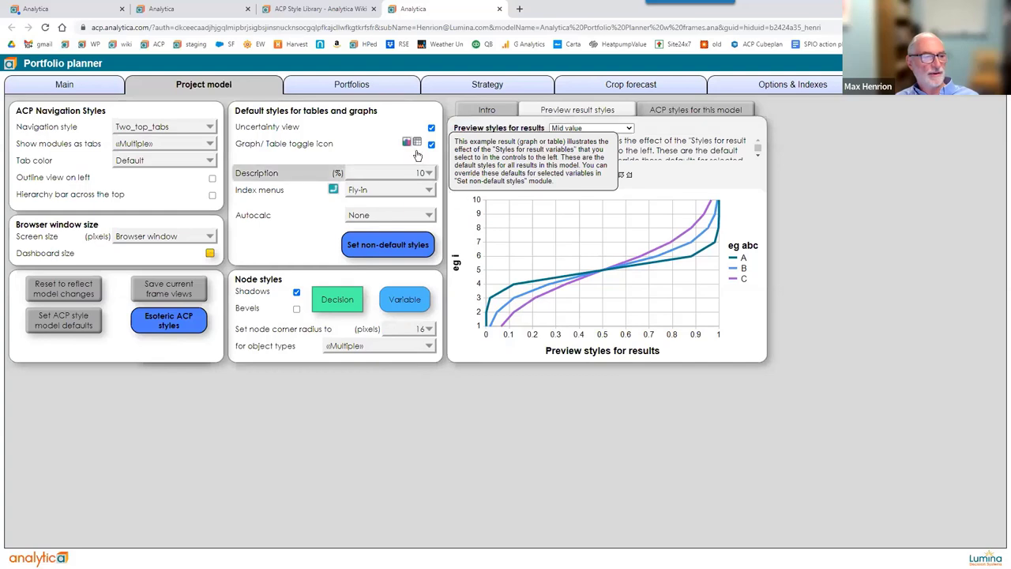
{"action": "mouse_move", "coordinate": [432, 135]}
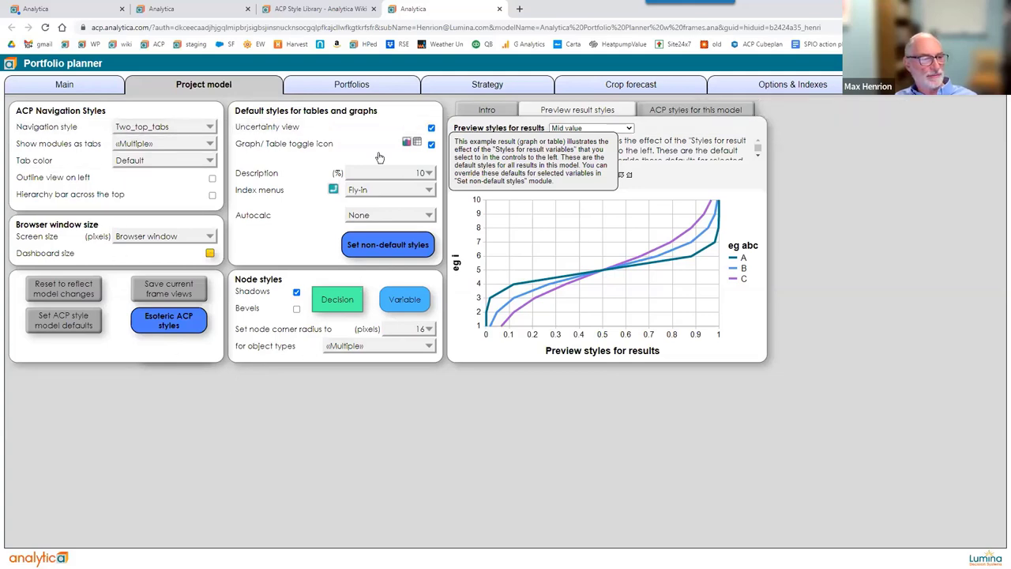
{"action": "left_click", "coordinate": [692, 111]}
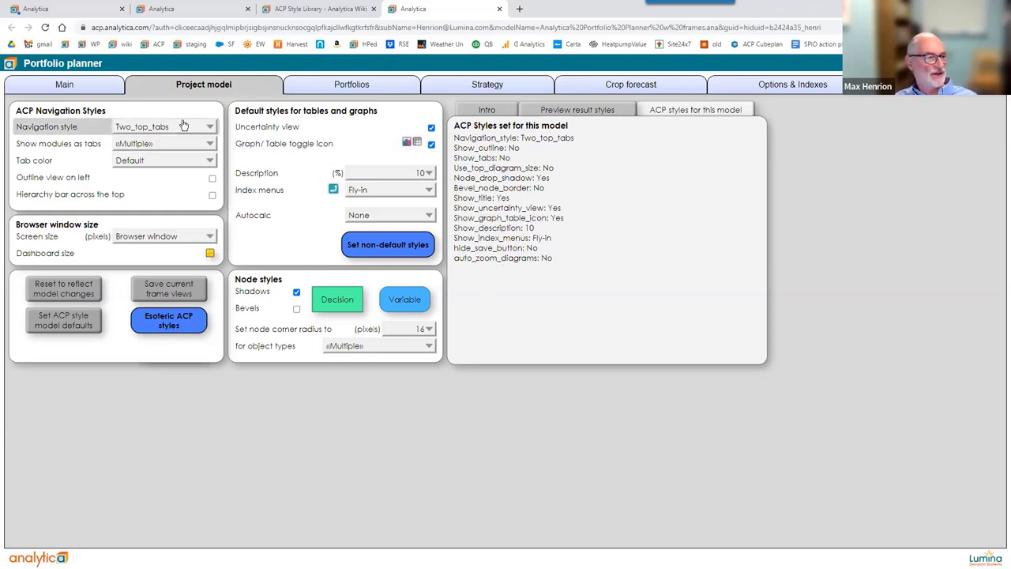
Add Projects under 'Show modules as tabs' and go to its Project analysis diagram.
{"action": "mouse_move", "coordinate": [179, 130]}
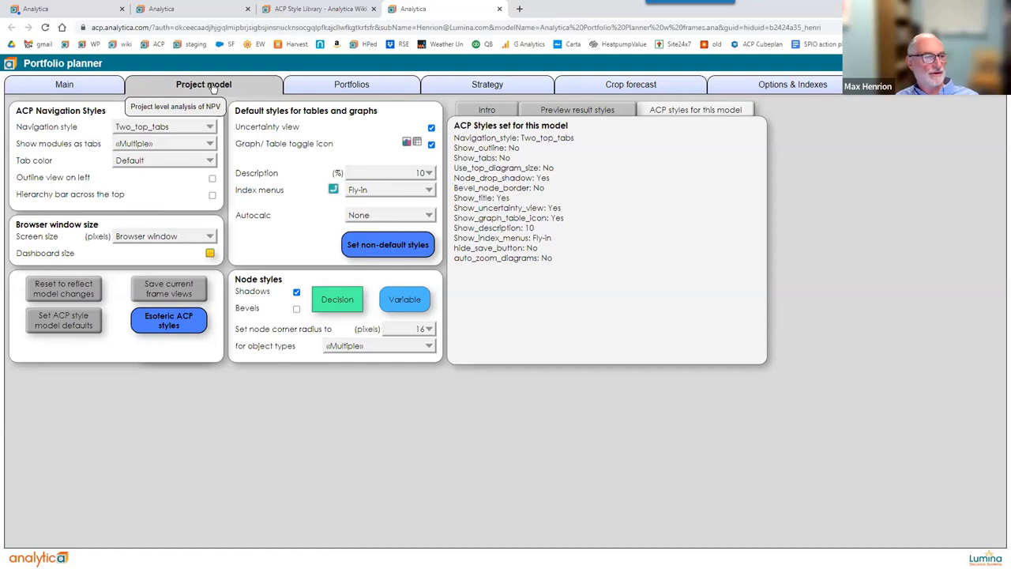
{"action": "left_click", "coordinate": [166, 142]}
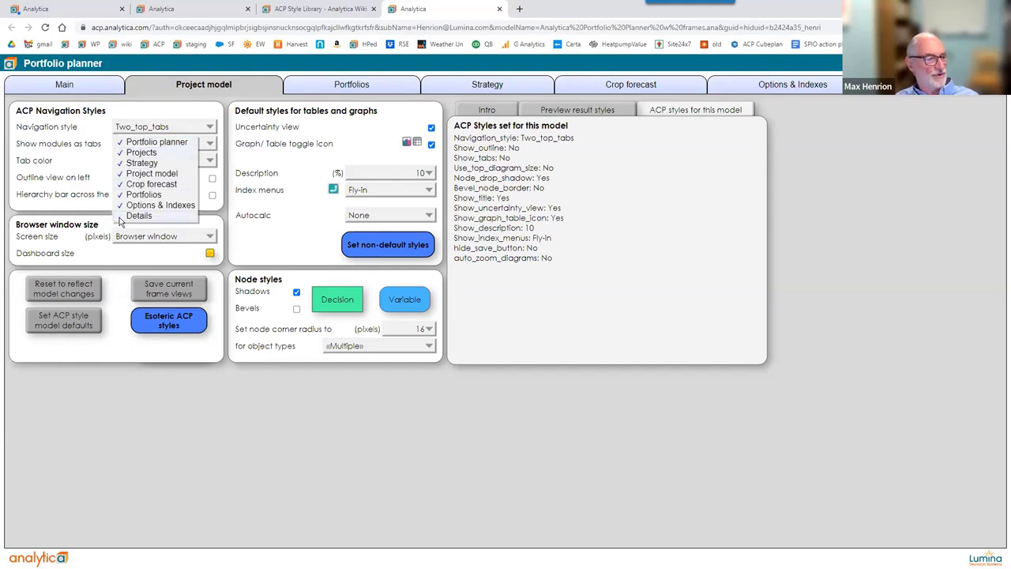
{"action": "left_click", "coordinate": [191, 408]}
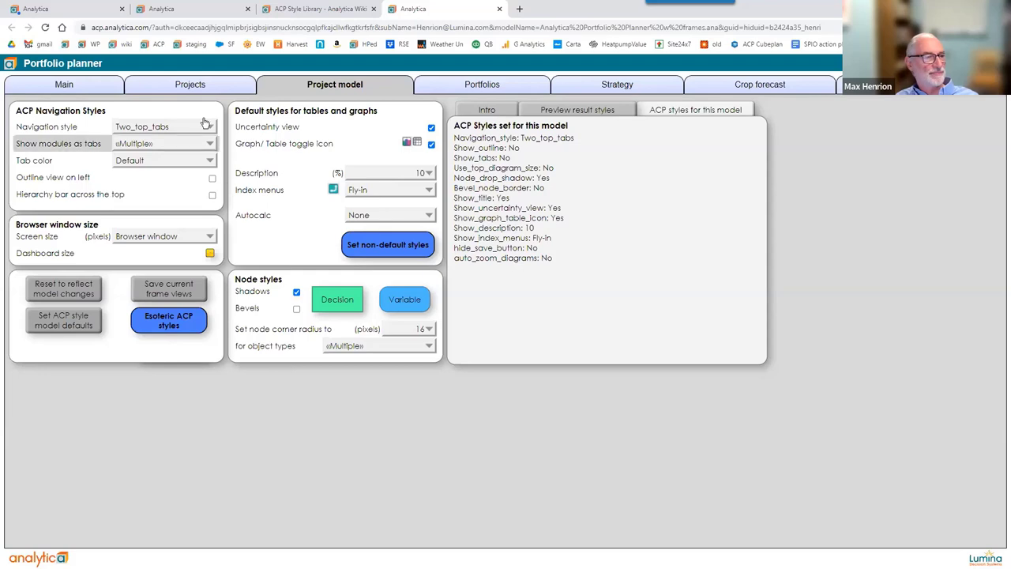
{"action": "left_click", "coordinate": [198, 85]}
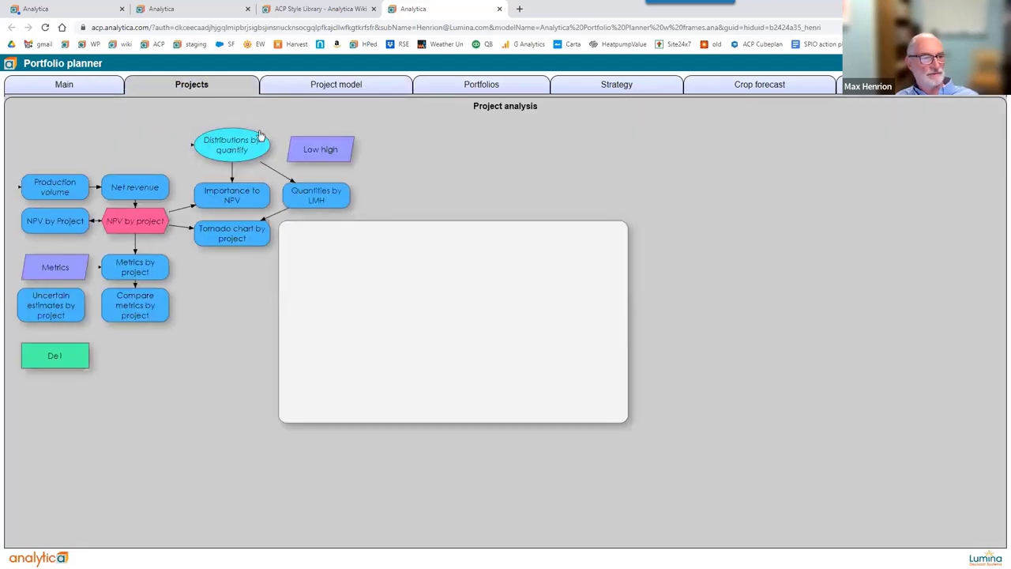
Move from Project model through Portfolios to the empty Portfolio optimization sub-page.
{"action": "left_click", "coordinate": [319, 83]}
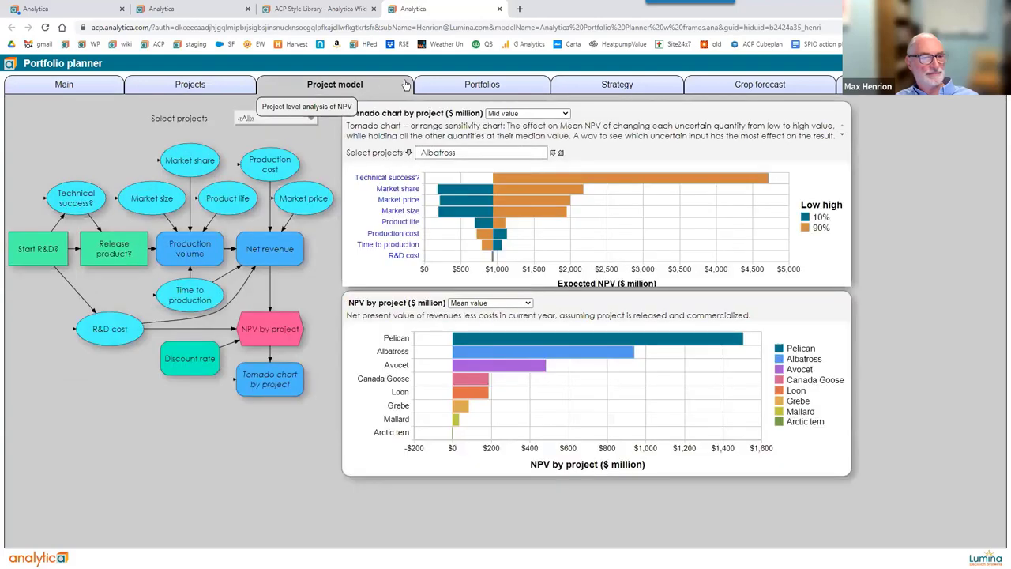
{"action": "left_click", "coordinate": [488, 87]}
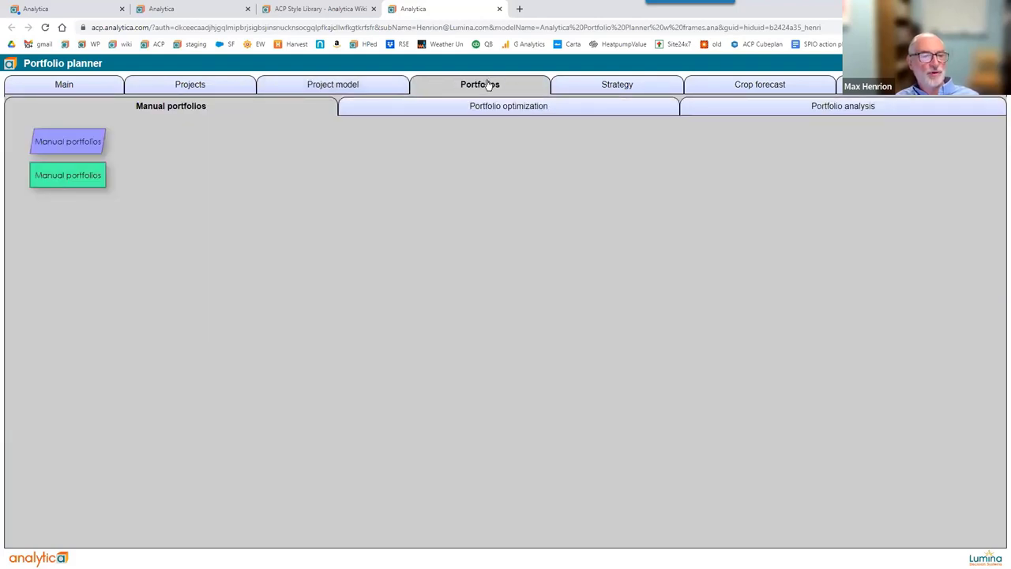
{"action": "left_click", "coordinate": [483, 113]}
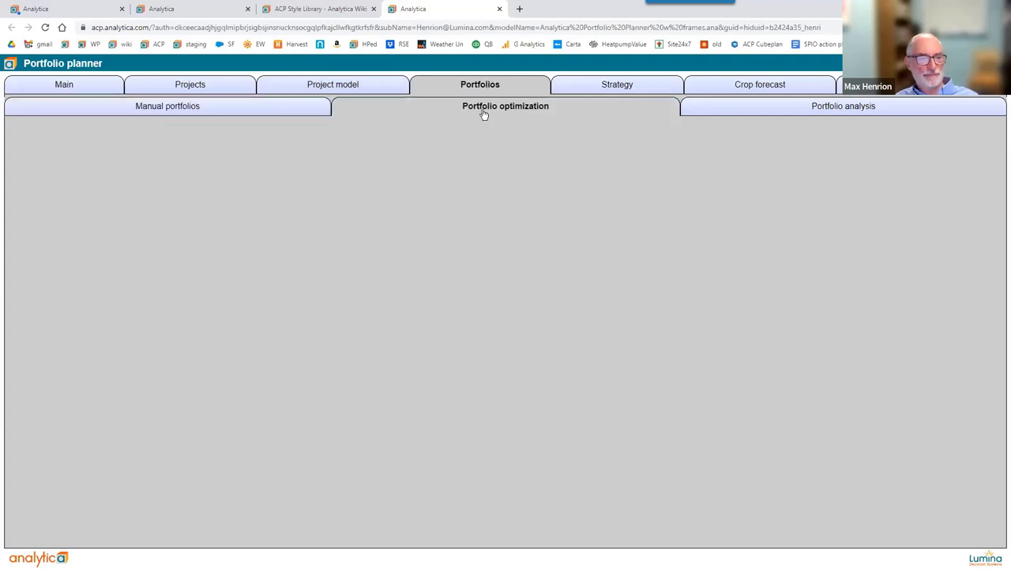
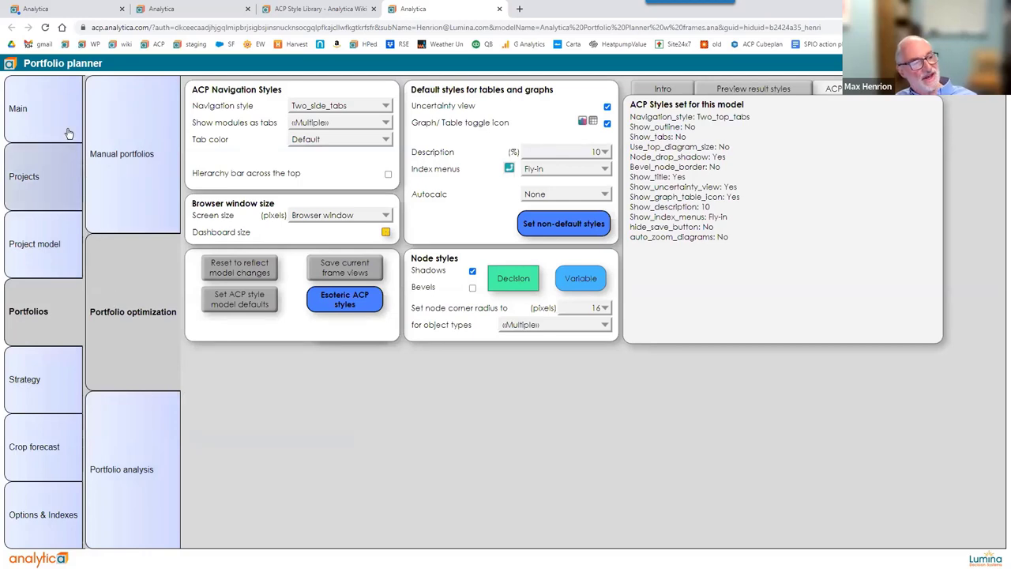
Switch the Portfolio planner's navigation style to Top_tabs and show the styles library Intro.
{"action": "mouse_move", "coordinate": [63, 118]}
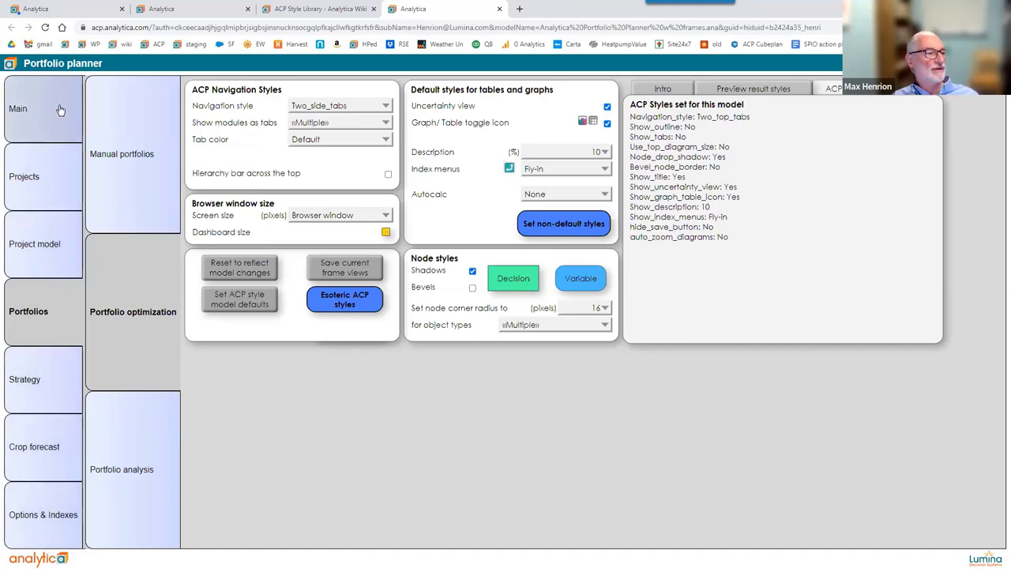
{"action": "left_click", "coordinate": [336, 109]}
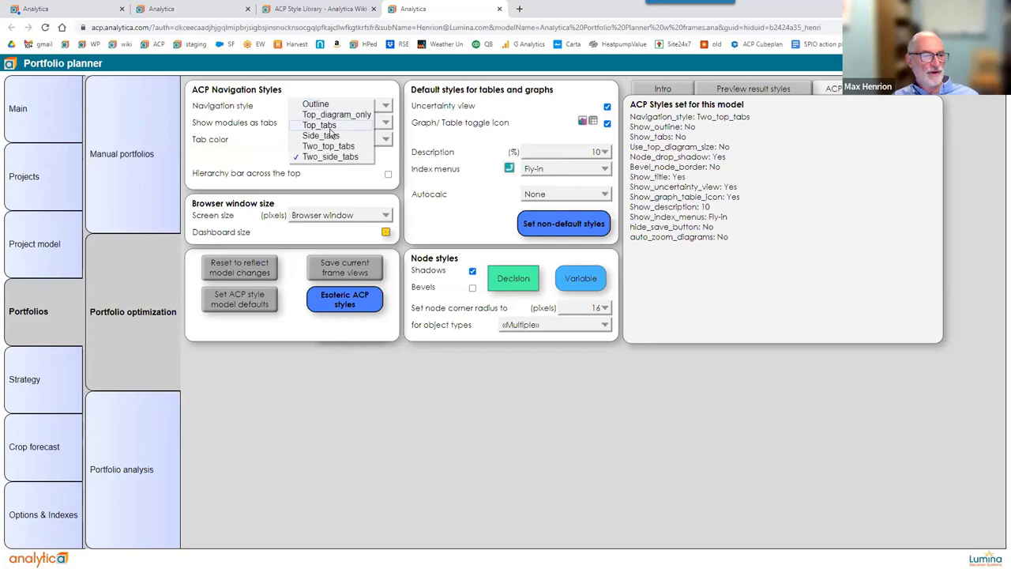
{"action": "left_click", "coordinate": [329, 129]}
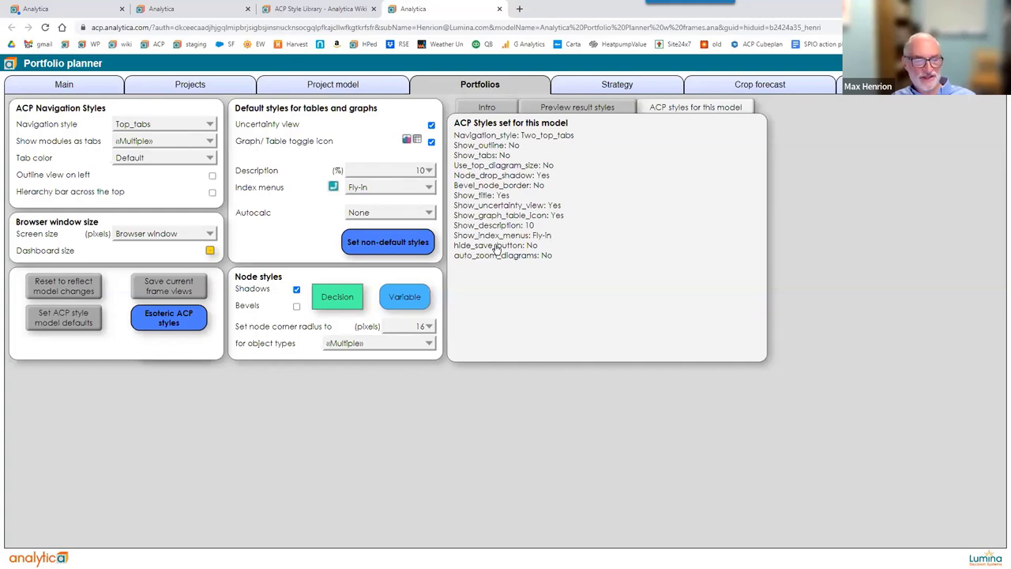
{"action": "left_click", "coordinate": [485, 107]}
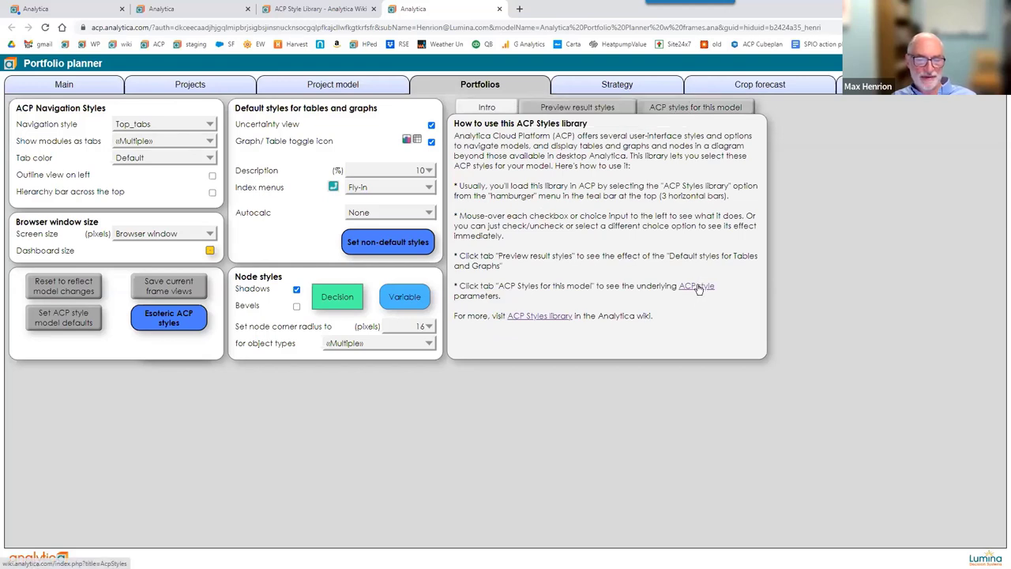
Skim the AcpStyles wiki page, then go back to the Portfolio planner model.
{"action": "left_click", "coordinate": [698, 287]}
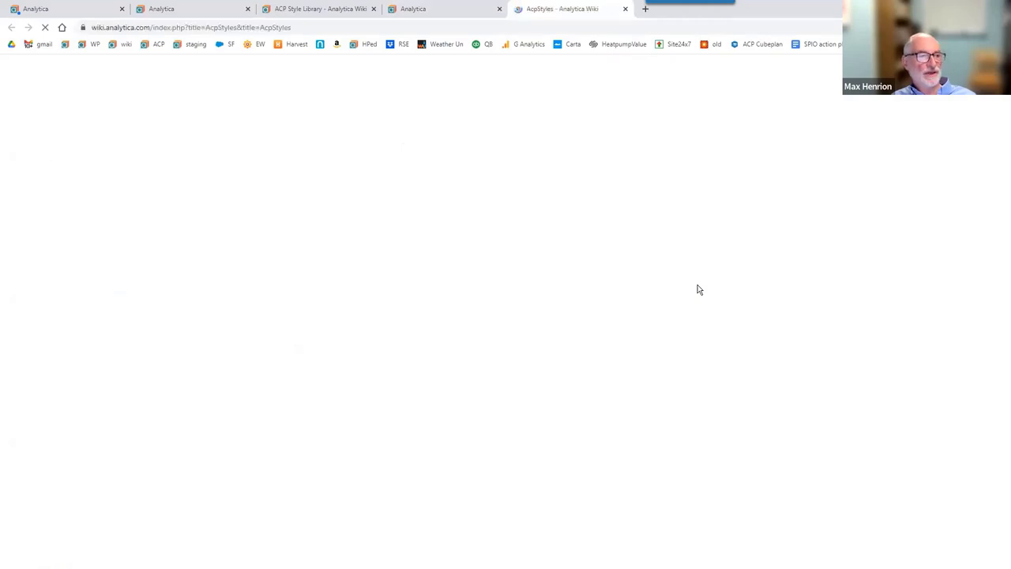
{"action": "scroll", "coordinate": [422, 300], "scroll_direction": "down", "scroll_amount": 2}
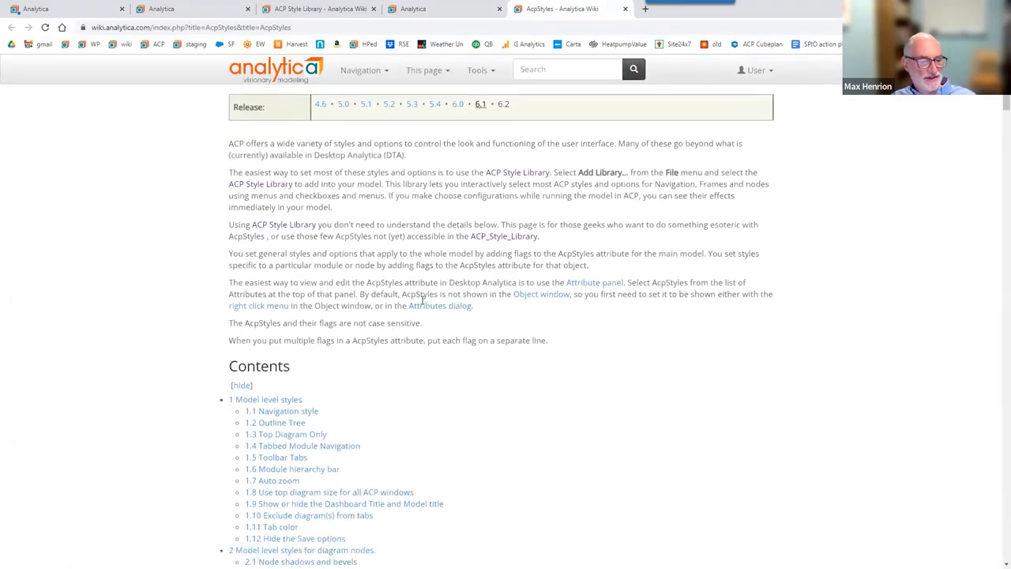
{"action": "scroll", "coordinate": [422, 300], "scroll_direction": "down", "scroll_amount": 8}
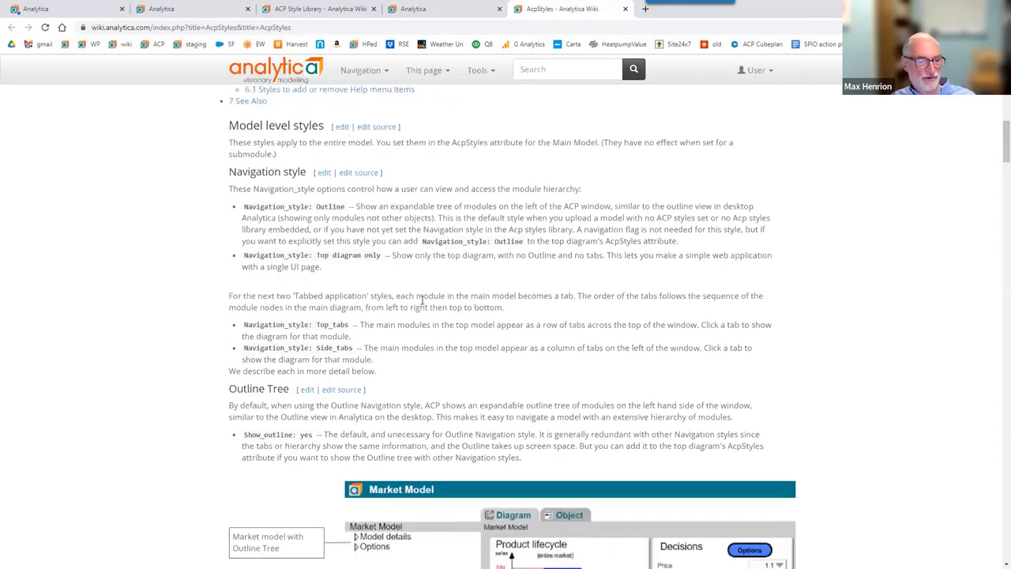
{"action": "scroll", "coordinate": [422, 304], "scroll_direction": "up", "scroll_amount": 8}
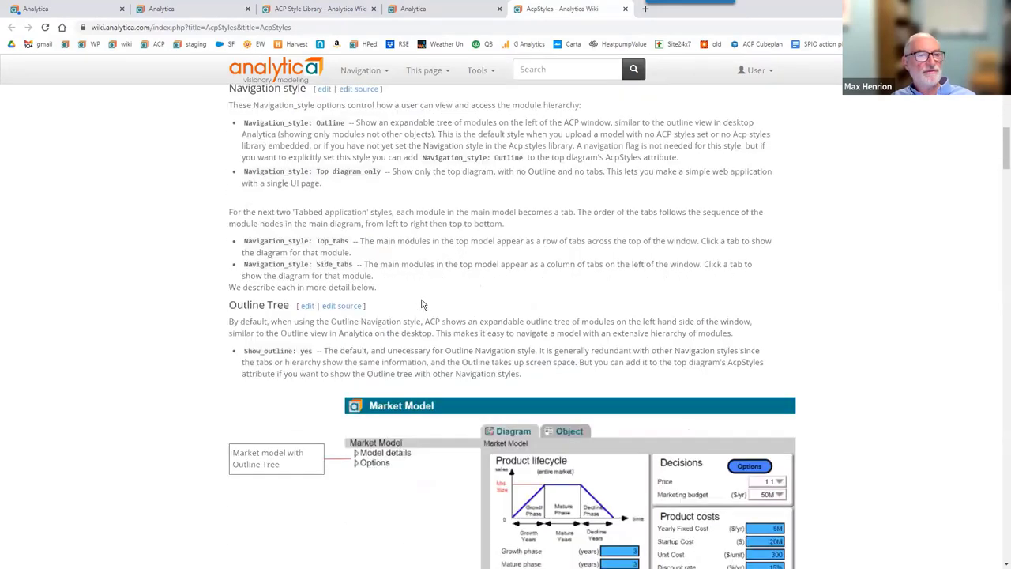
{"action": "left_click", "coordinate": [399, 10]}
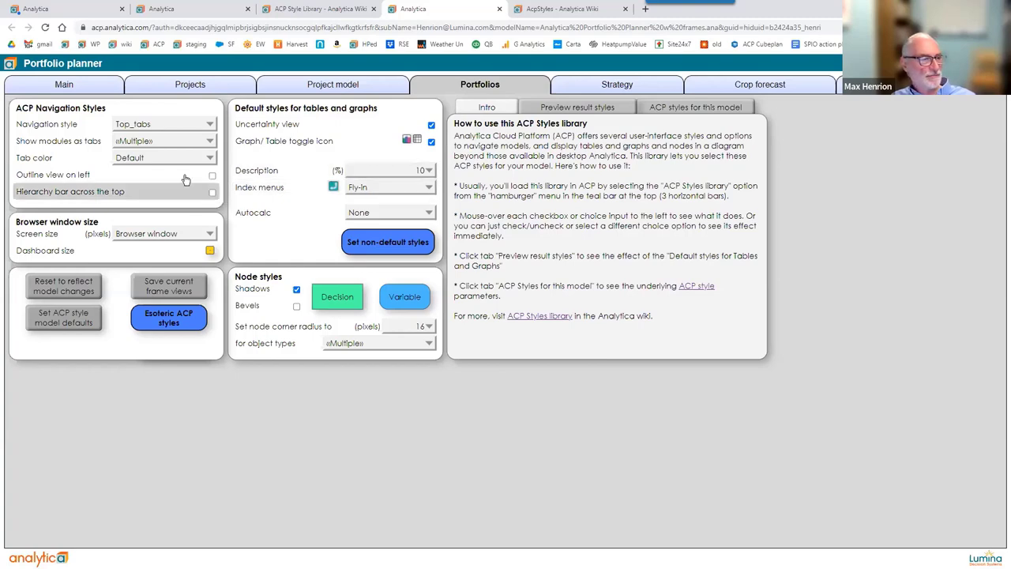
Bring up the Analytica User Forum topic list in a new browser tab.
{"action": "mouse_move", "coordinate": [173, 159]}
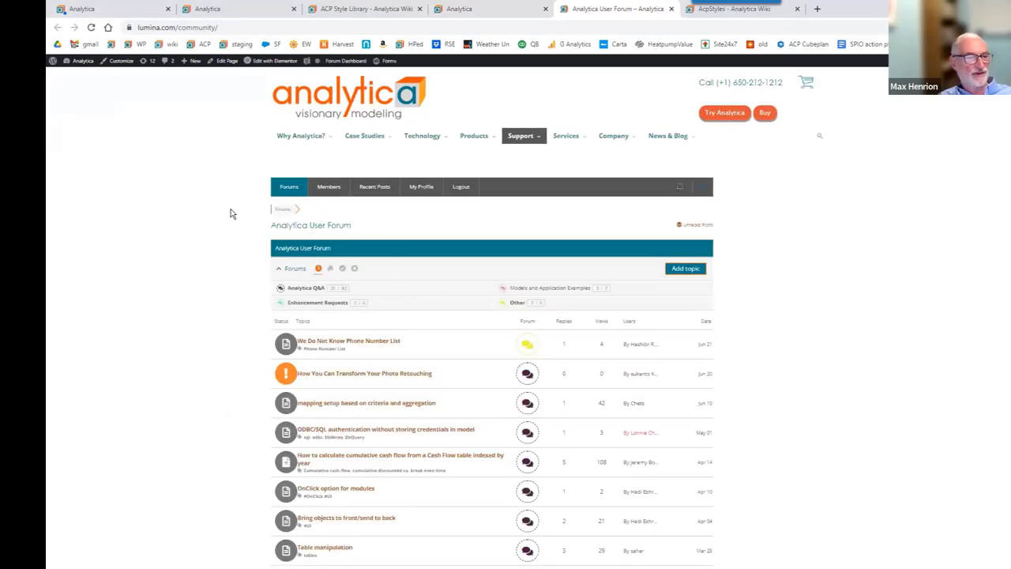
Scroll through the forum topics and restore the browser window to a smaller size.
{"action": "scroll", "coordinate": [231, 213], "scroll_direction": "down", "scroll_amount": 3}
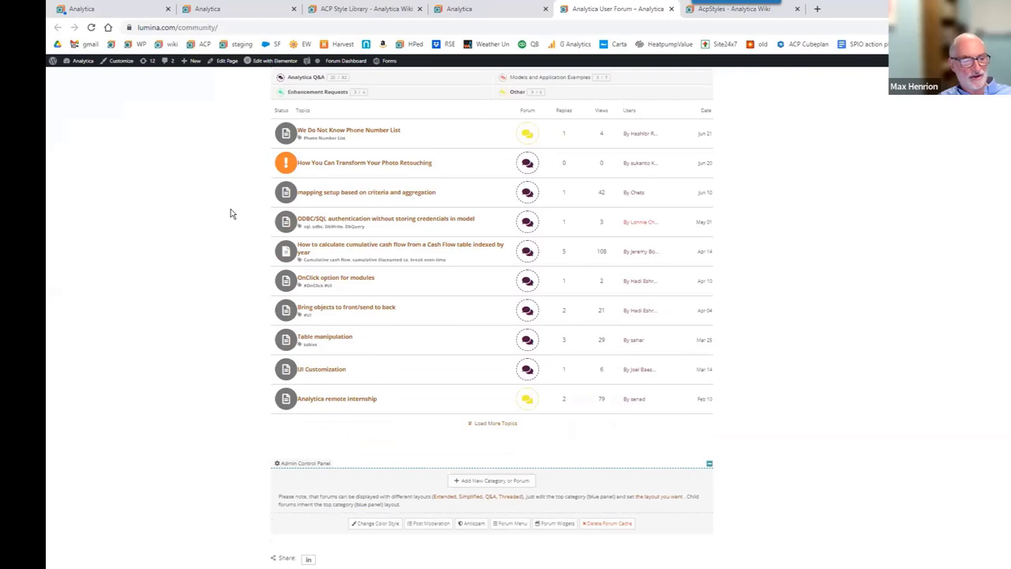
{"action": "scroll", "coordinate": [231, 213], "scroll_direction": "up", "scroll_amount": 2}
{"action": "scroll", "coordinate": [232, 214], "scroll_direction": "down", "scroll_amount": 1}
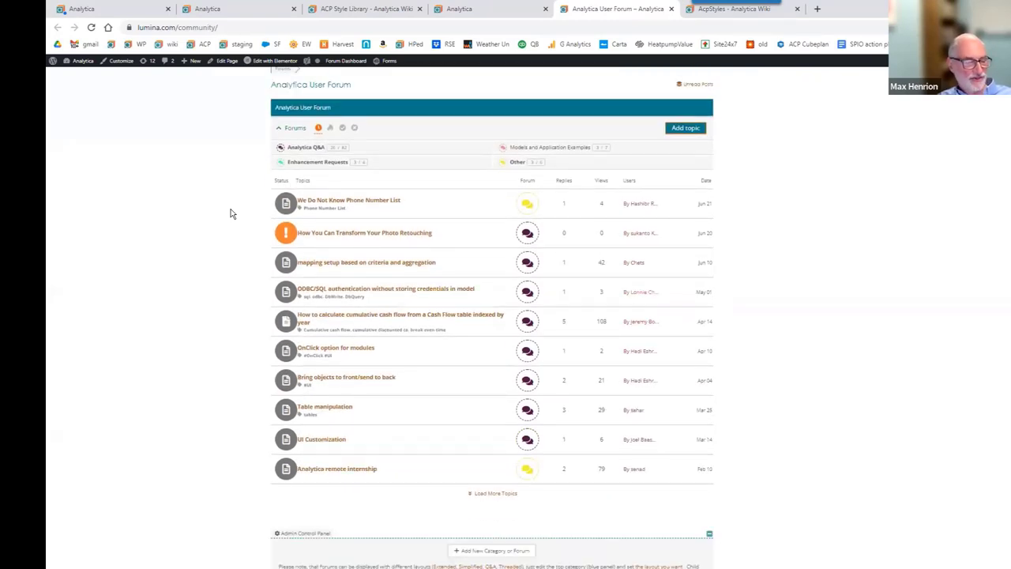
{"action": "scroll", "coordinate": [231, 213], "scroll_direction": "down", "scroll_amount": 1}
{"action": "scroll", "coordinate": [232, 213], "scroll_direction": "up", "scroll_amount": 2}
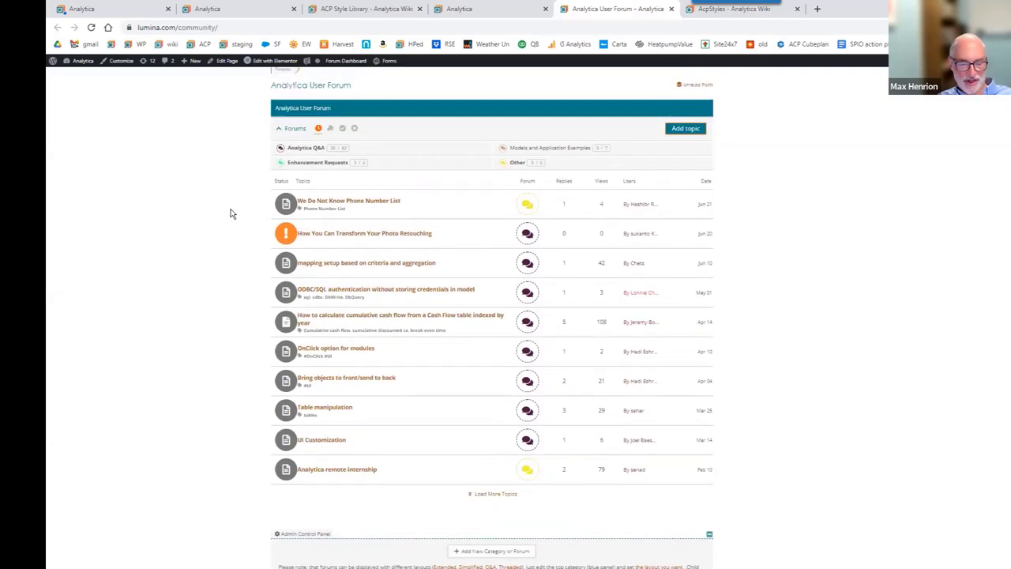
{"action": "scroll", "coordinate": [231, 213], "scroll_direction": "down", "scroll_amount": 1}
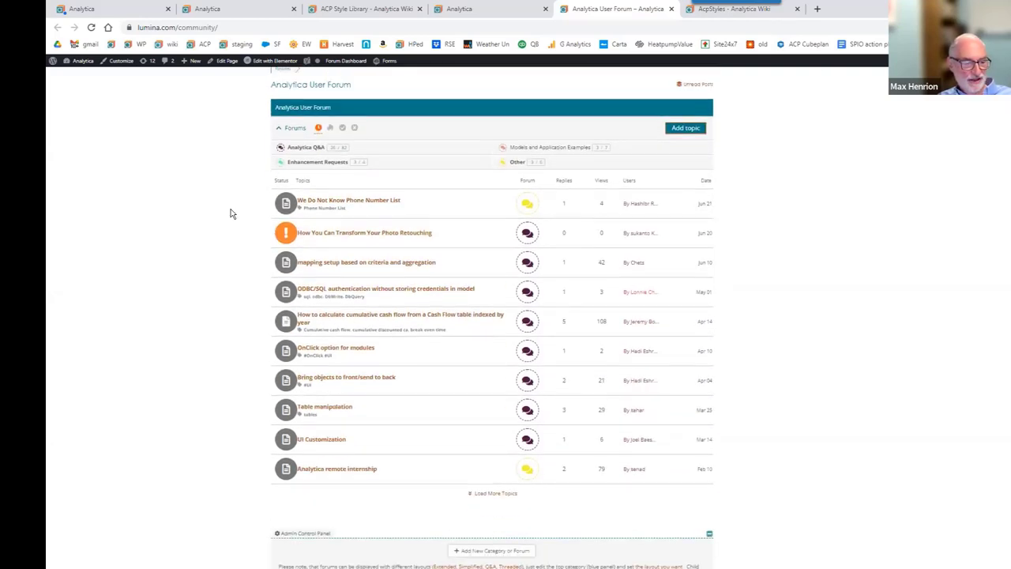
{"action": "scroll", "coordinate": [231, 213], "scroll_direction": "up", "scroll_amount": 2}
{"action": "scroll", "coordinate": [231, 213], "scroll_direction": "down", "scroll_amount": 1}
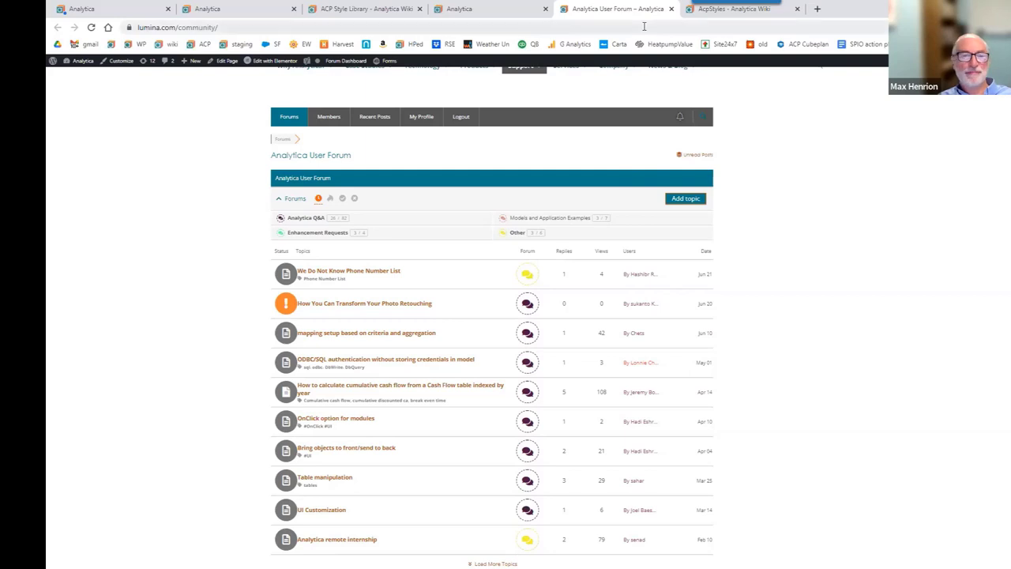
{"action": "double_click", "coordinate": [856, 17]}
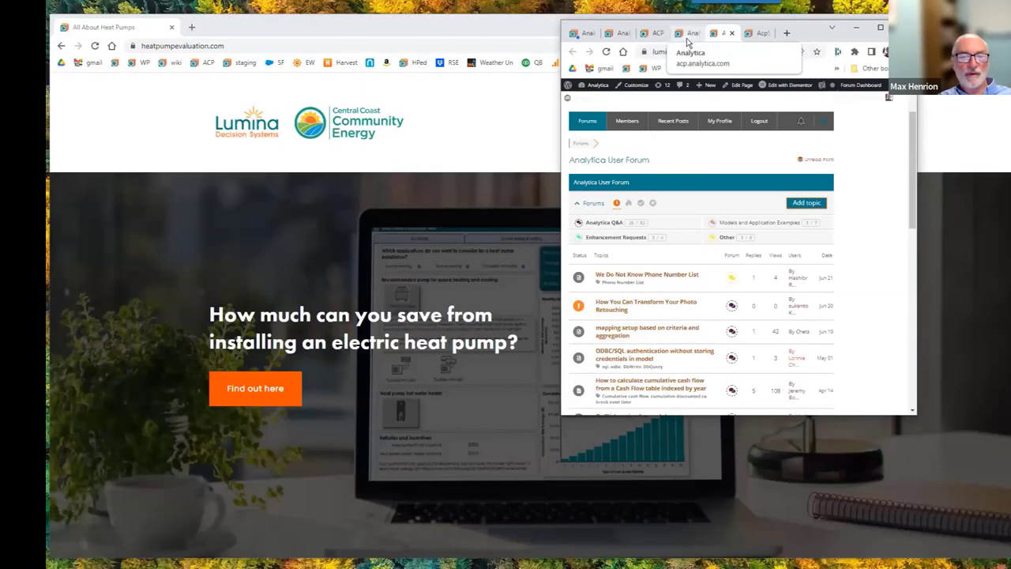
Maximize Portfolio planner, try each tech-support request type, then cancel the form unsent.
{"action": "left_click", "coordinate": [687, 34]}
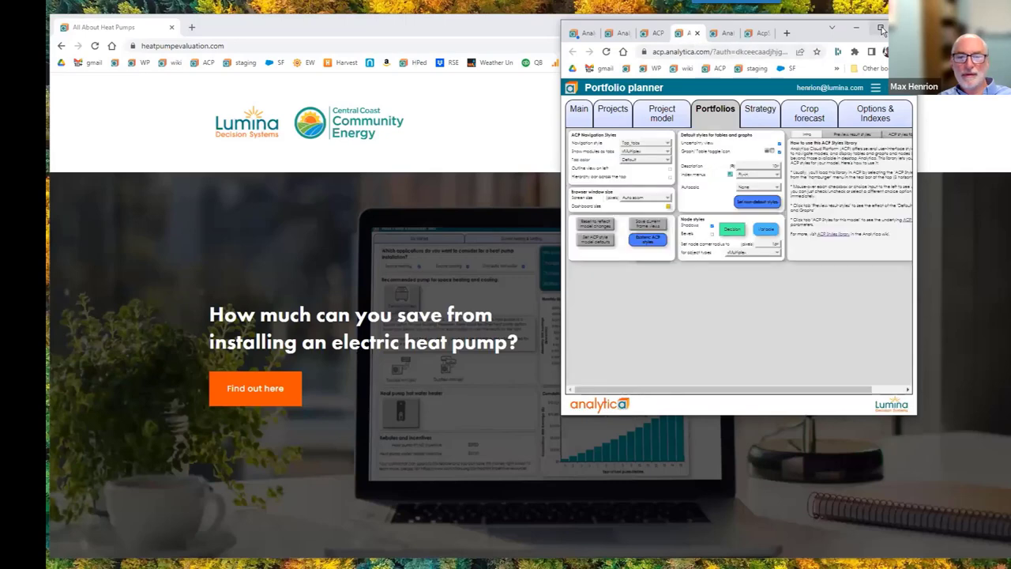
{"action": "left_click", "coordinate": [880, 28]}
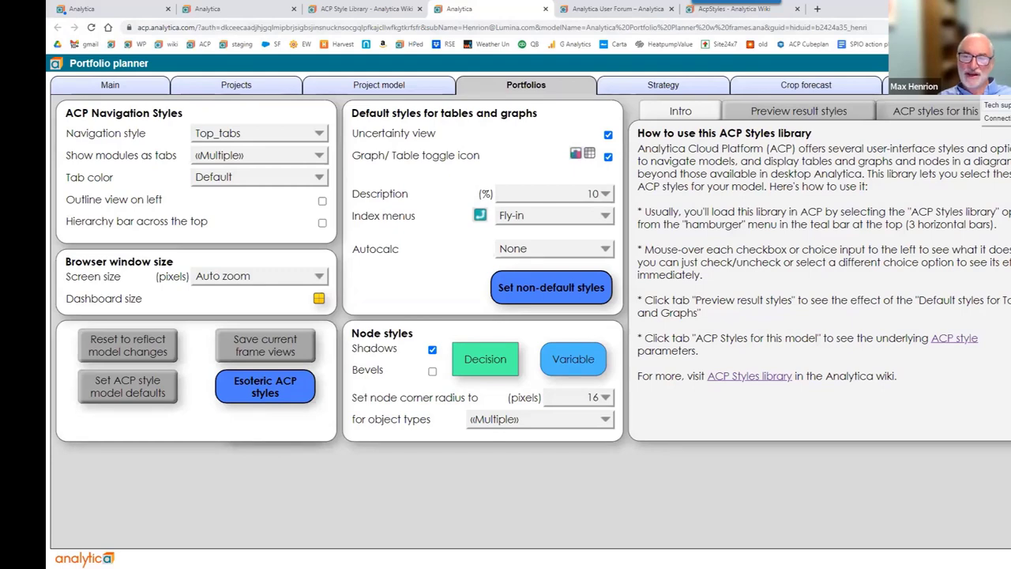
{"action": "left_click", "coordinate": [995, 105]}
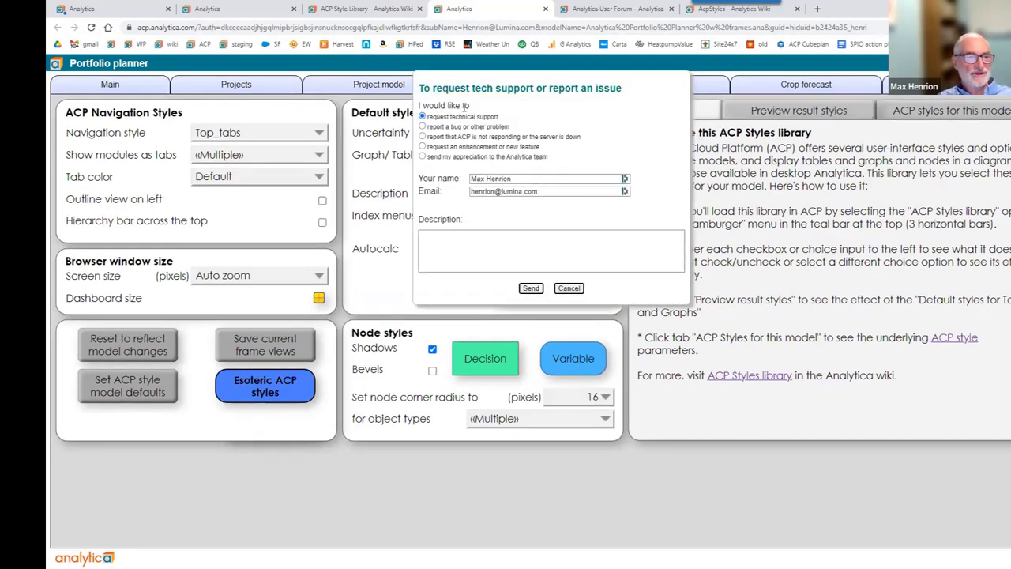
{"action": "left_click", "coordinate": [423, 127]}
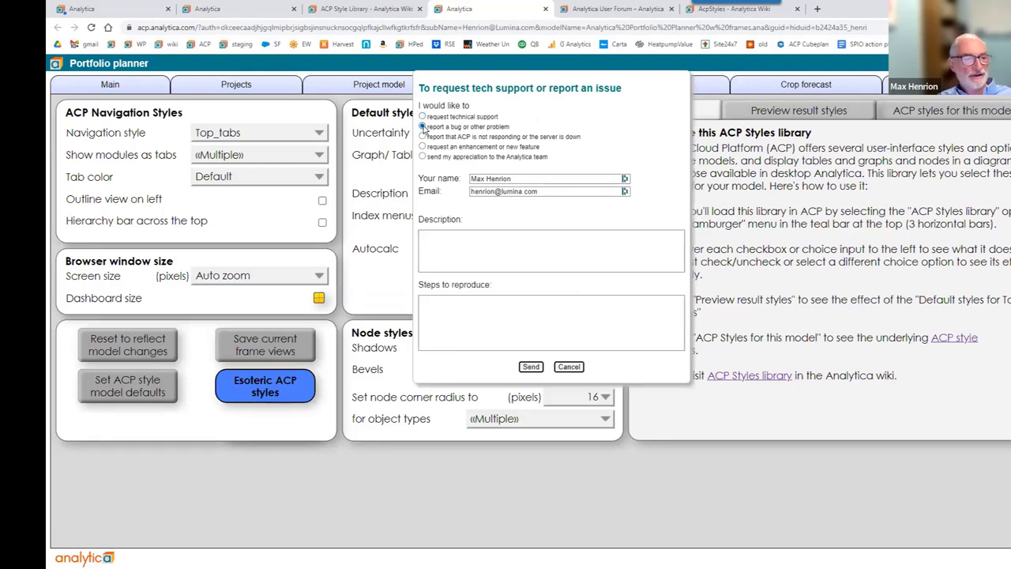
{"action": "left_click", "coordinate": [422, 137]}
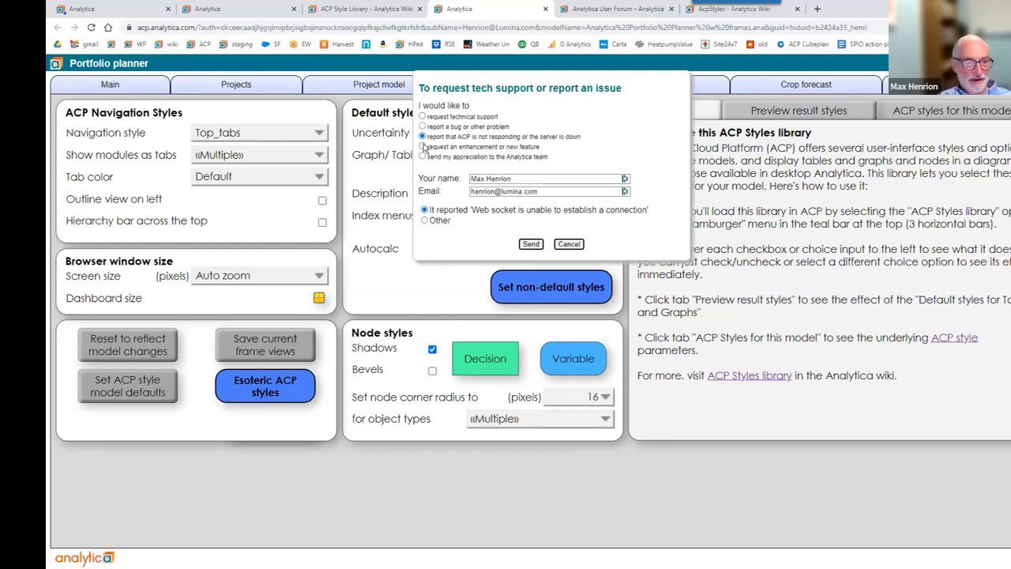
{"action": "left_click", "coordinate": [423, 147]}
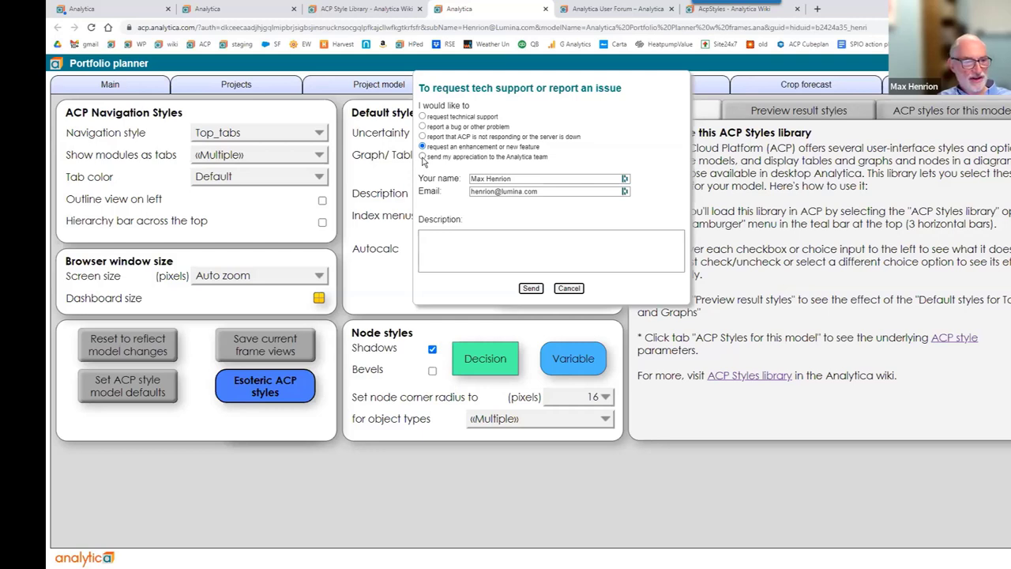
{"action": "left_click", "coordinate": [422, 157]}
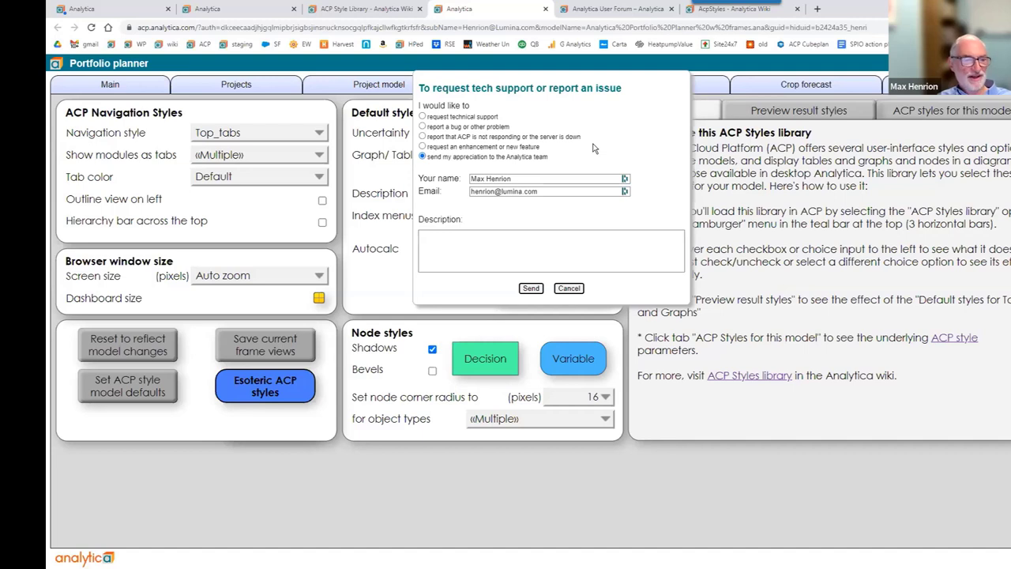
{"action": "left_click", "coordinate": [568, 288]}
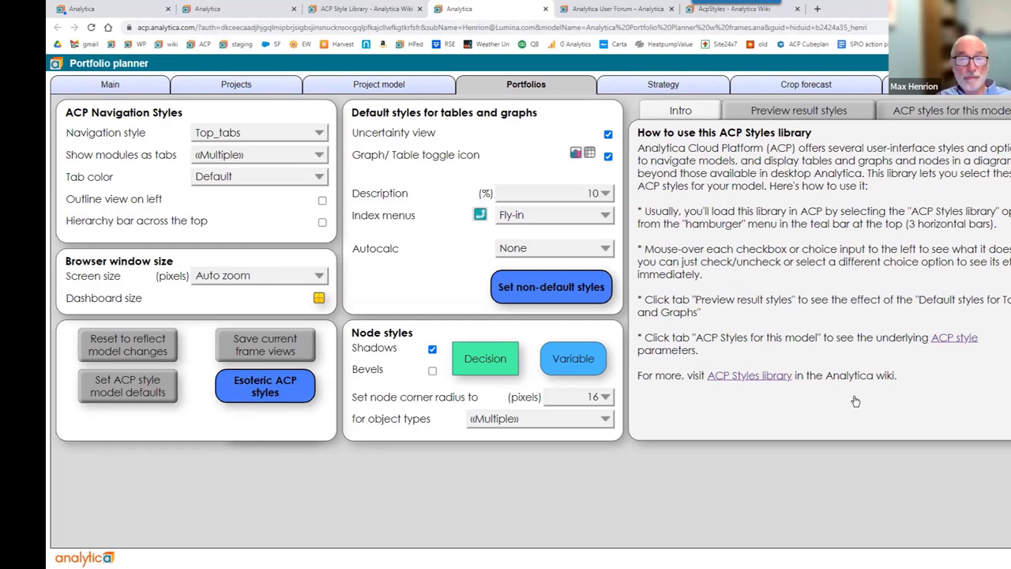
Load heatpumpevaluation.com in a new tab and go to its heat pump calculator page.
{"action": "left_click", "coordinate": [817, 9]}
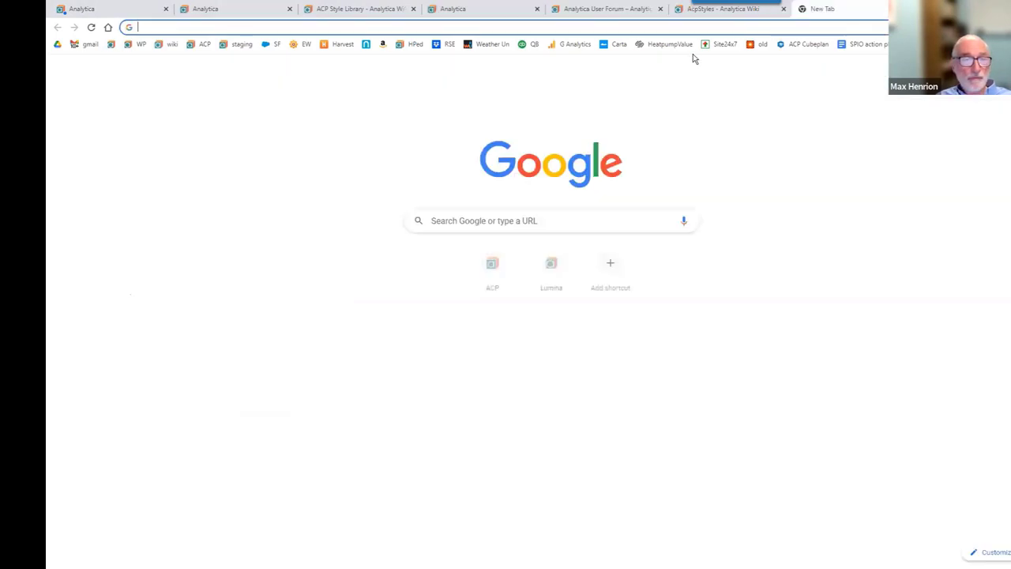
{"action": "left_click", "coordinate": [414, 46]}
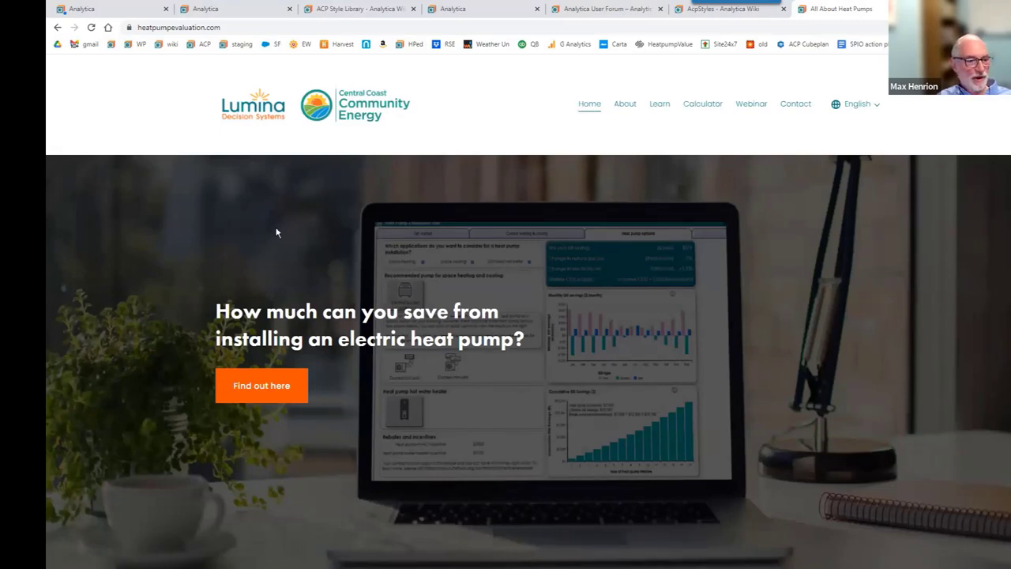
{"action": "scroll", "coordinate": [276, 232], "scroll_direction": "down", "scroll_amount": 1}
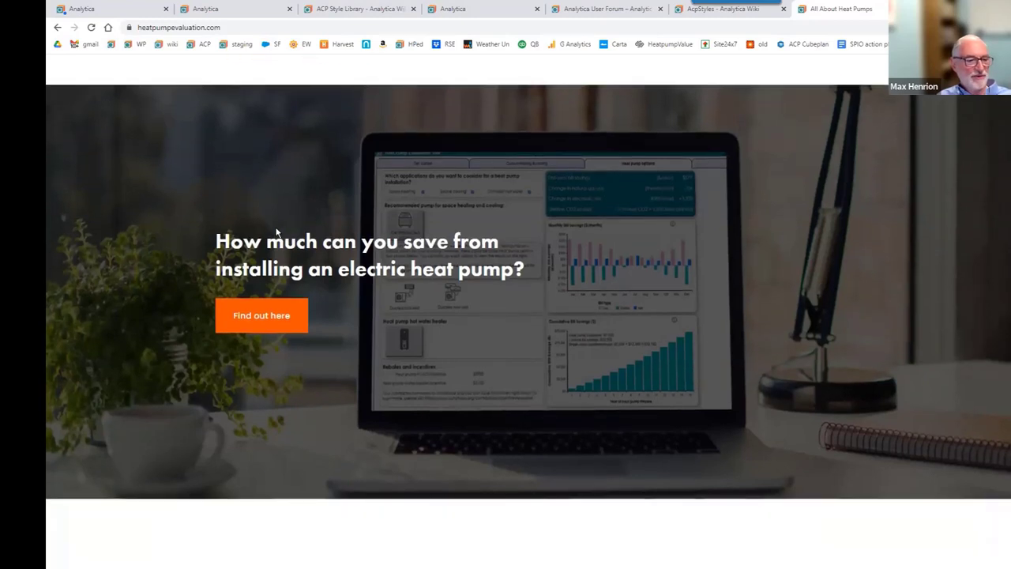
{"action": "scroll", "coordinate": [276, 232], "scroll_direction": "down", "scroll_amount": 1}
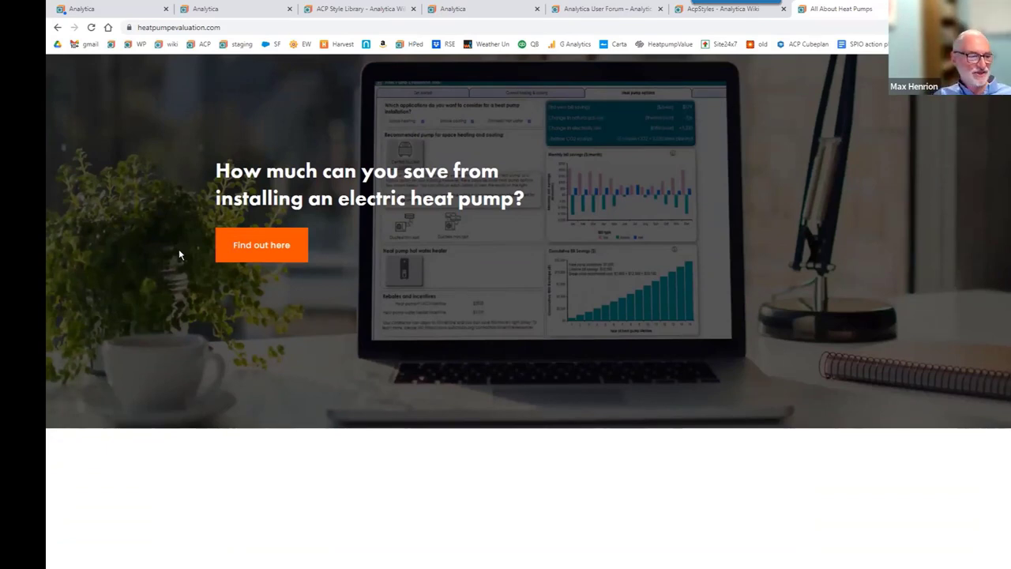
{"action": "scroll", "coordinate": [180, 253], "scroll_direction": "down", "scroll_amount": 5}
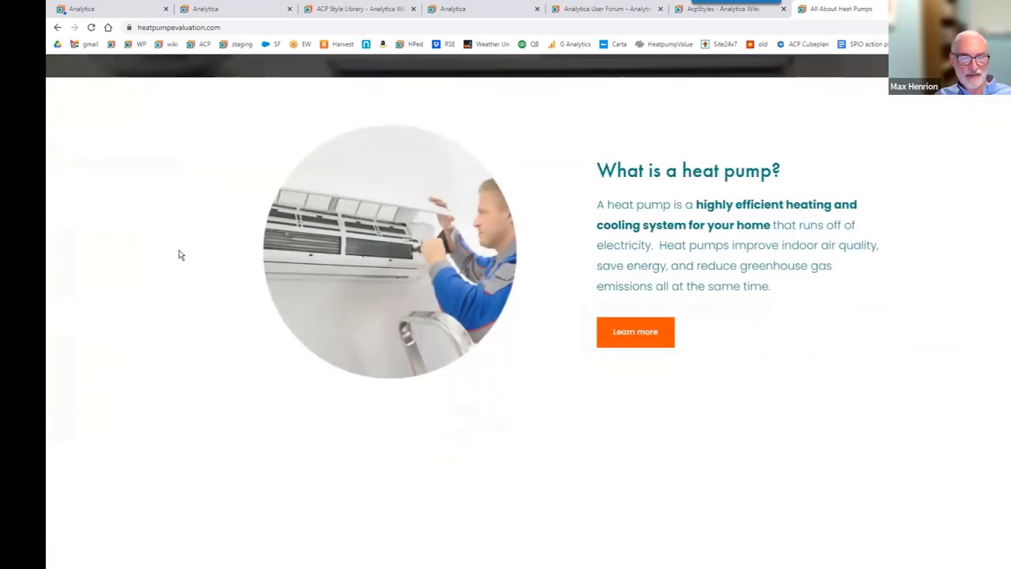
{"action": "scroll", "coordinate": [179, 254], "scroll_direction": "down", "scroll_amount": 5}
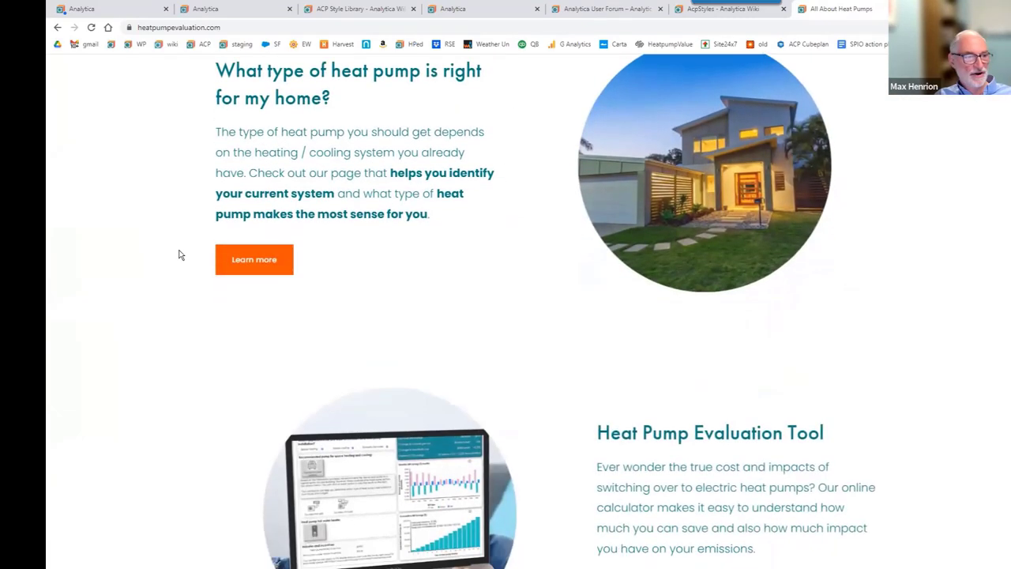
{"action": "scroll", "coordinate": [180, 254], "scroll_direction": "down", "scroll_amount": 3}
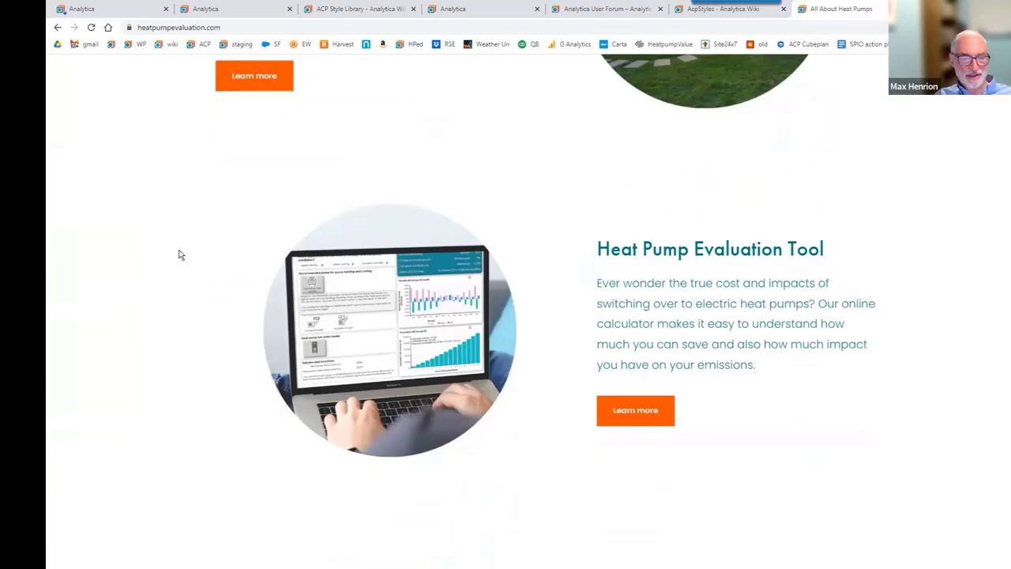
{"action": "left_click", "coordinate": [654, 415]}
Set the home's fuel to natural gas and the zip code to 93254.
{"action": "scroll", "coordinate": [505, 364], "scroll_direction": "down", "scroll_amount": 4}
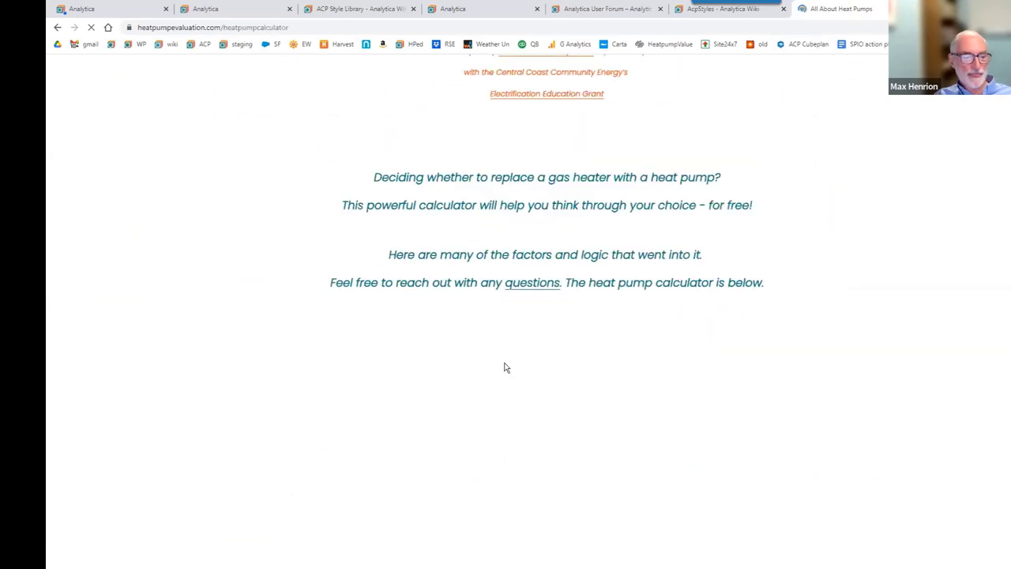
{"action": "scroll", "coordinate": [506, 367], "scroll_direction": "down", "scroll_amount": 4}
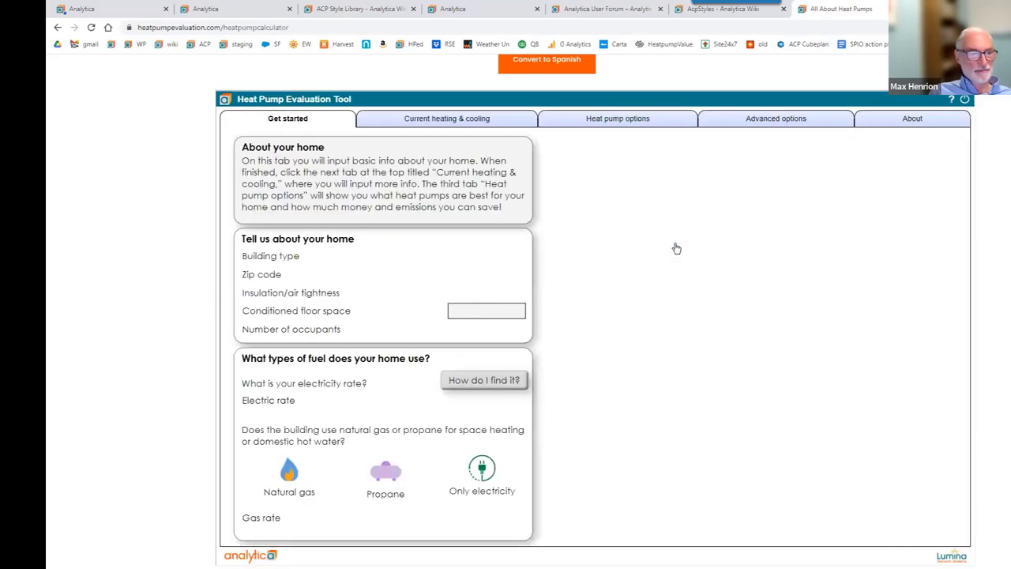
{"action": "scroll", "coordinate": [166, 250], "scroll_direction": "down", "scroll_amount": 1}
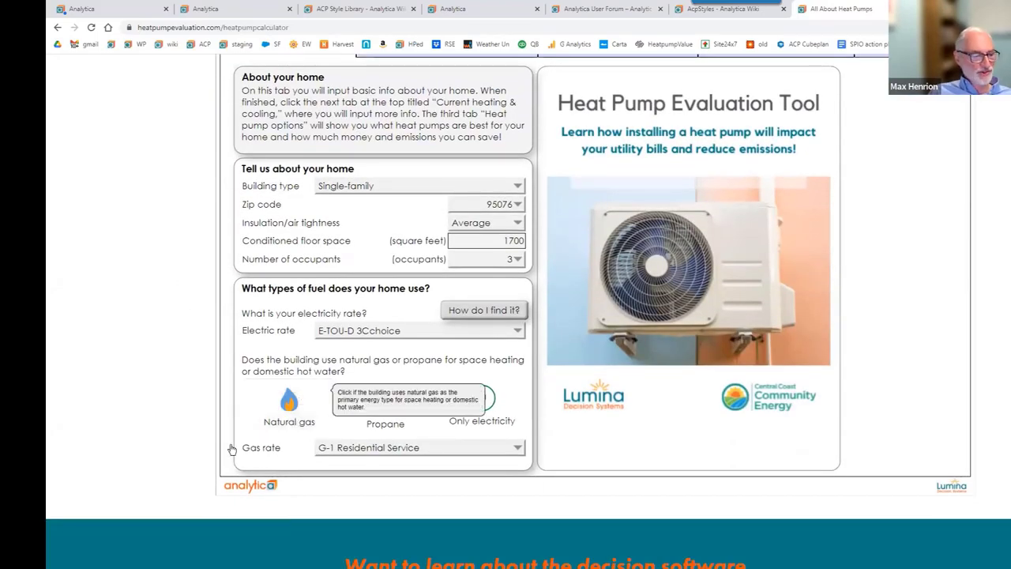
{"action": "left_click", "coordinate": [261, 430]}
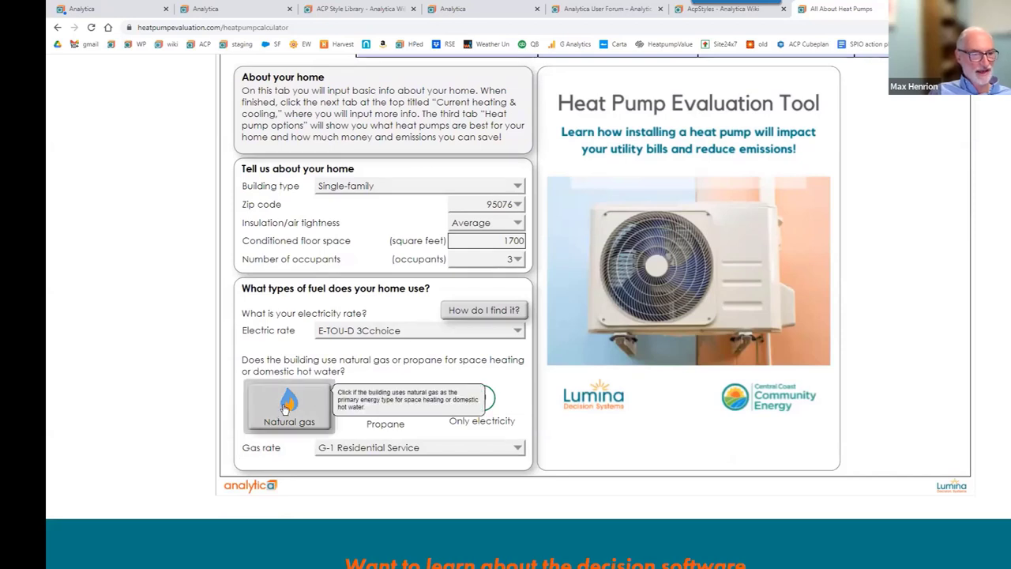
{"action": "left_click", "coordinate": [487, 204]}
{"action": "left_click", "coordinate": [484, 333]}
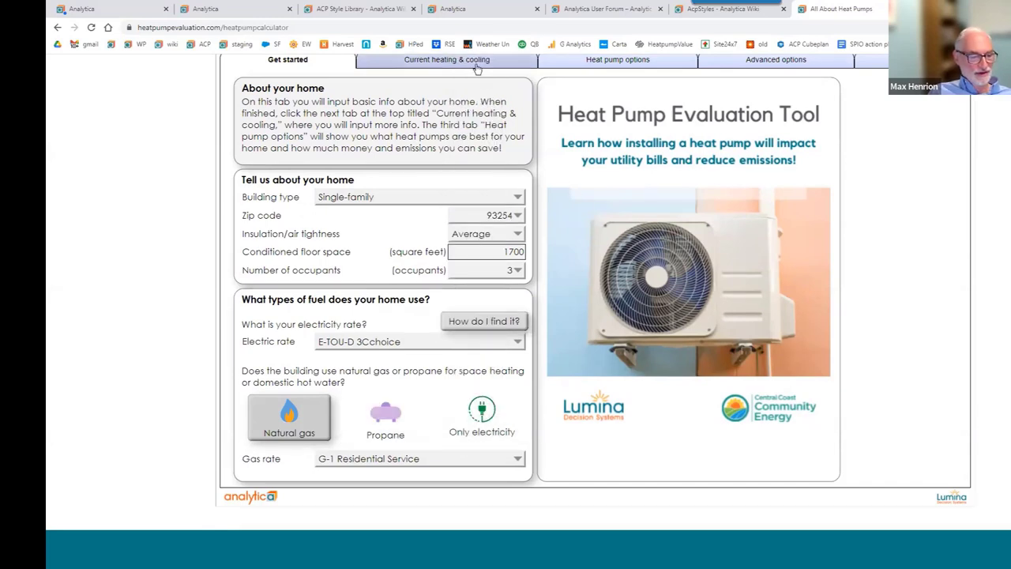
Describe current systems as low-efficiency central gas furnace with air conditioning, then view results.
{"action": "mouse_move", "coordinate": [458, 346]}
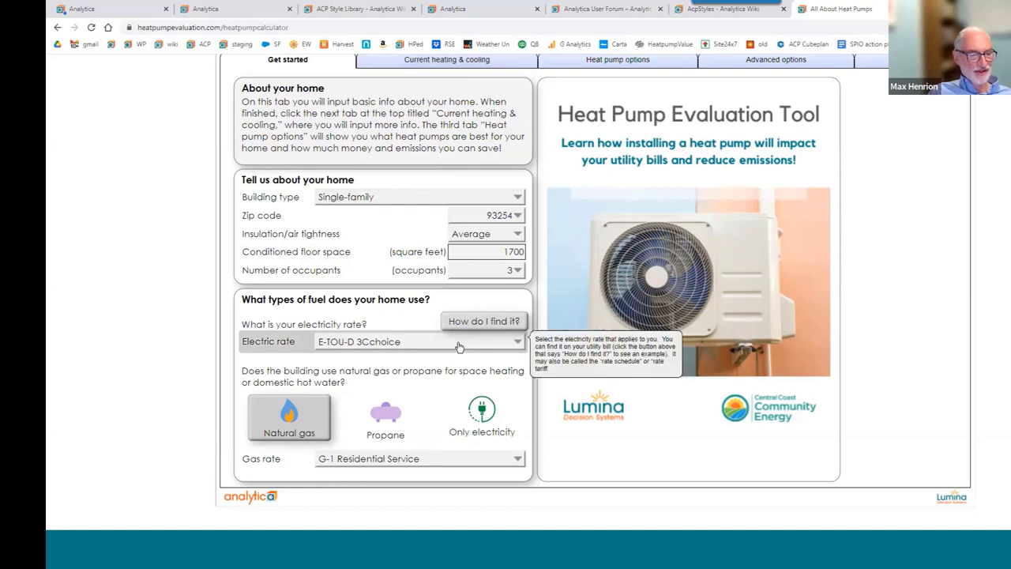
{"action": "left_click", "coordinate": [452, 60]}
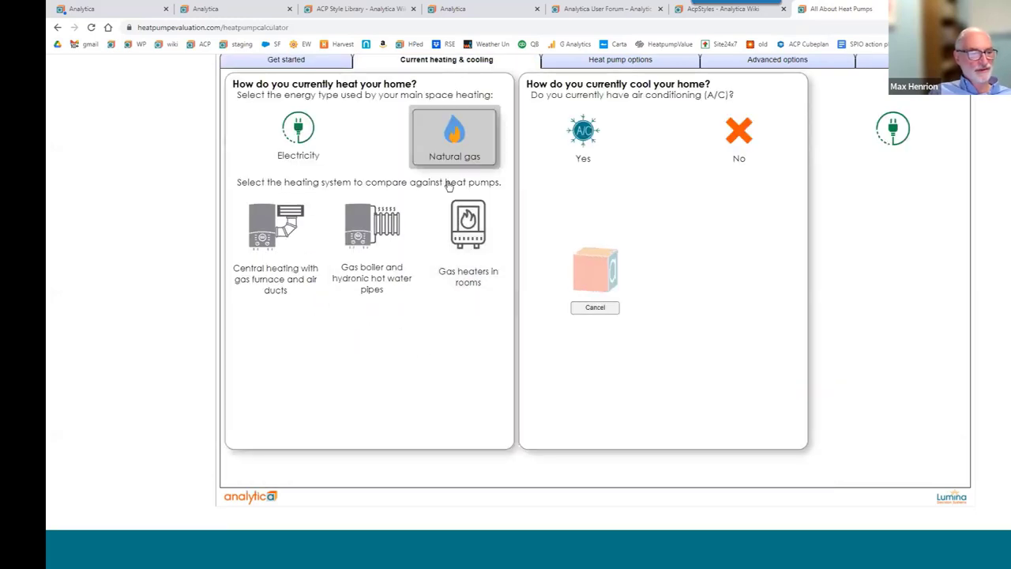
{"action": "left_click", "coordinate": [279, 260]}
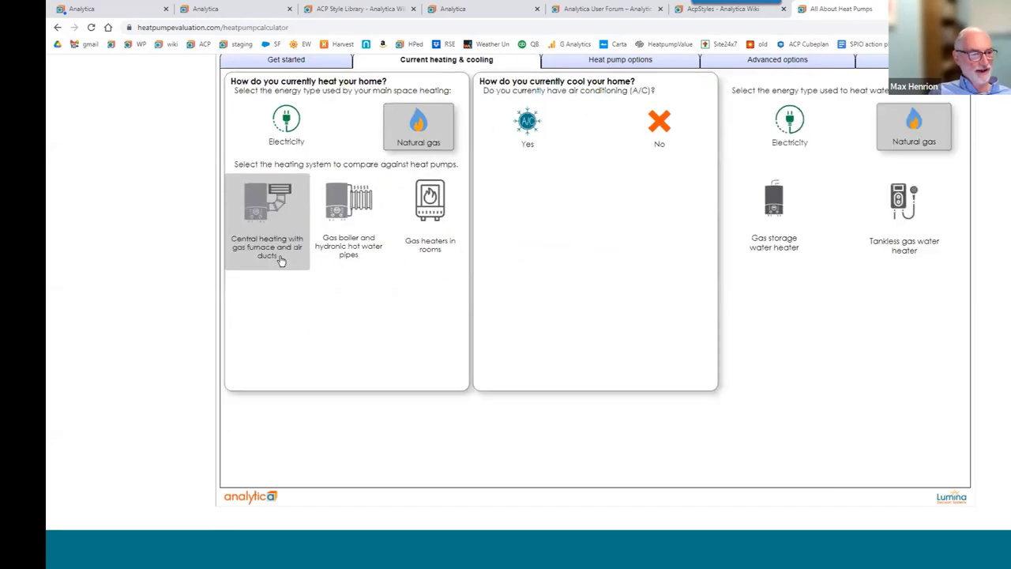
{"action": "left_click", "coordinate": [272, 227]}
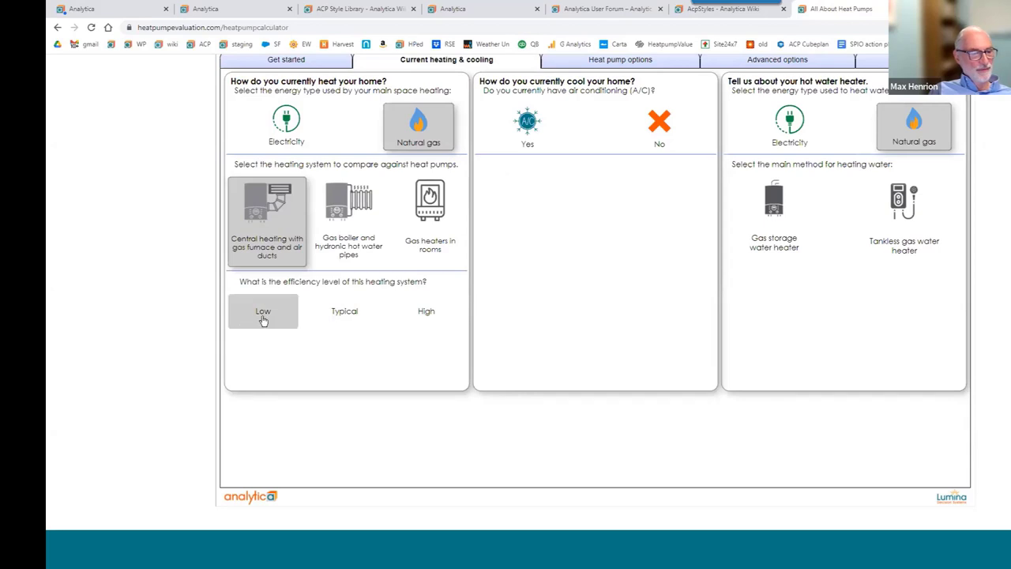
{"action": "left_click", "coordinate": [264, 317]}
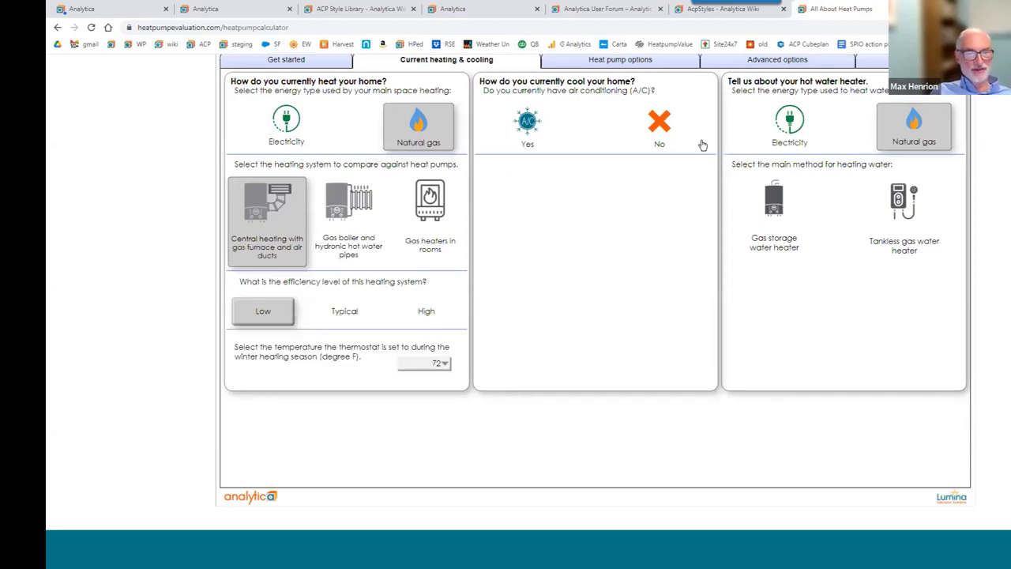
{"action": "left_click", "coordinate": [523, 131]}
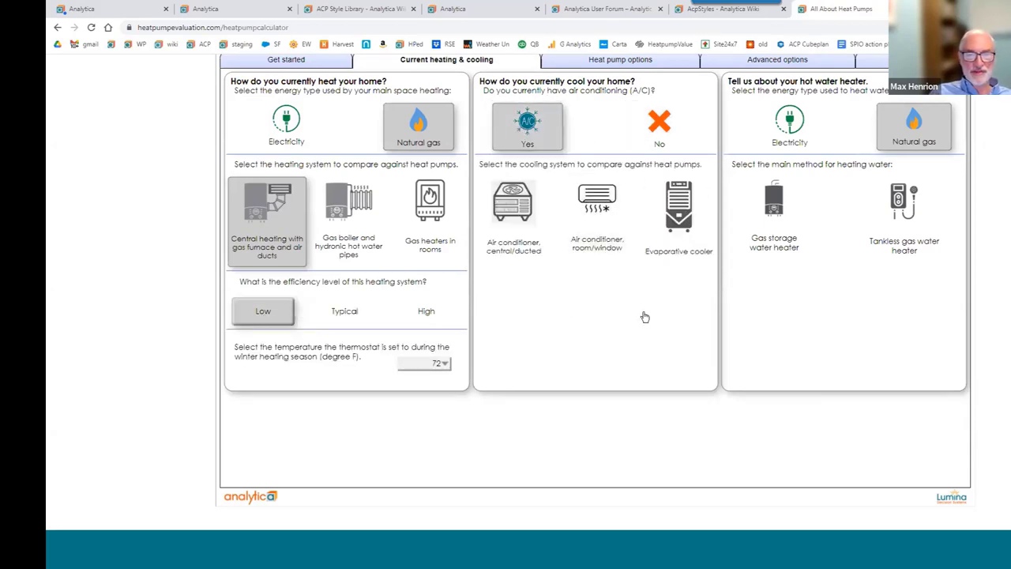
{"action": "scroll", "coordinate": [642, 316], "scroll_direction": "up", "scroll_amount": 3}
{"action": "scroll", "coordinate": [645, 317], "scroll_direction": "down", "scroll_amount": 2}
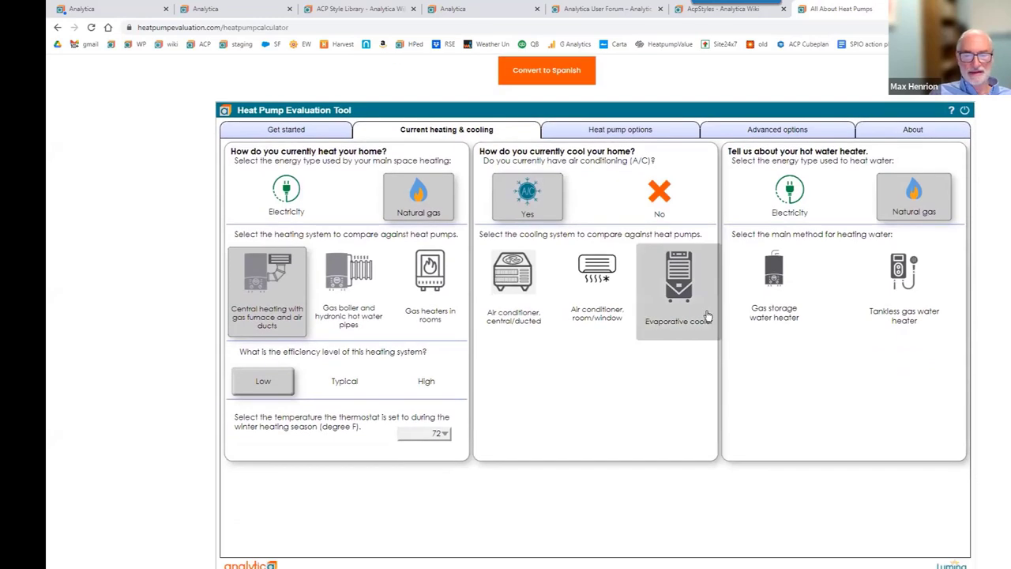
{"action": "left_click", "coordinate": [646, 131]}
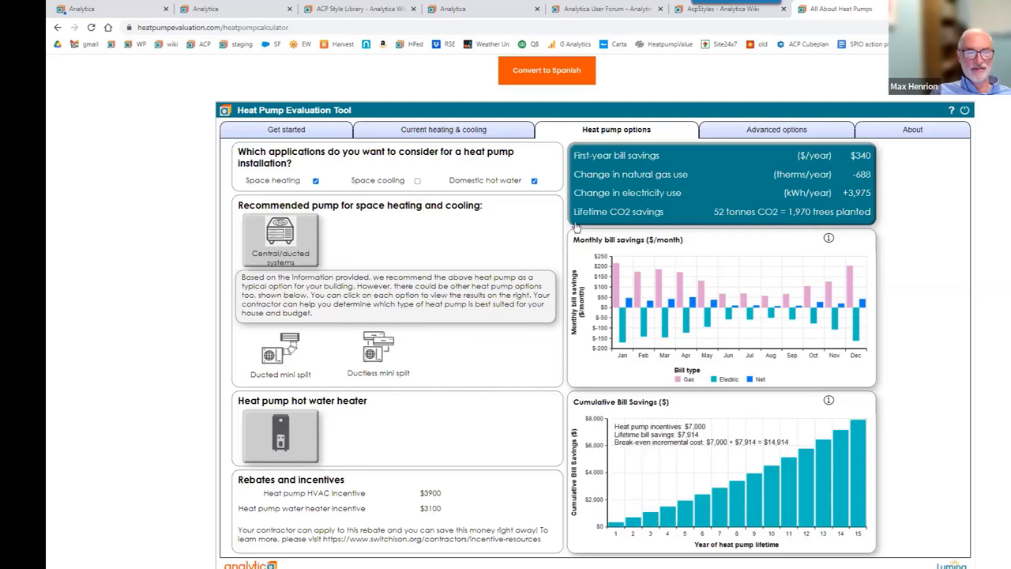
Review the heat pump savings charts showing $7,914 lifetime bill savings over 15 years.
{"action": "mouse_move", "coordinate": [590, 217]}
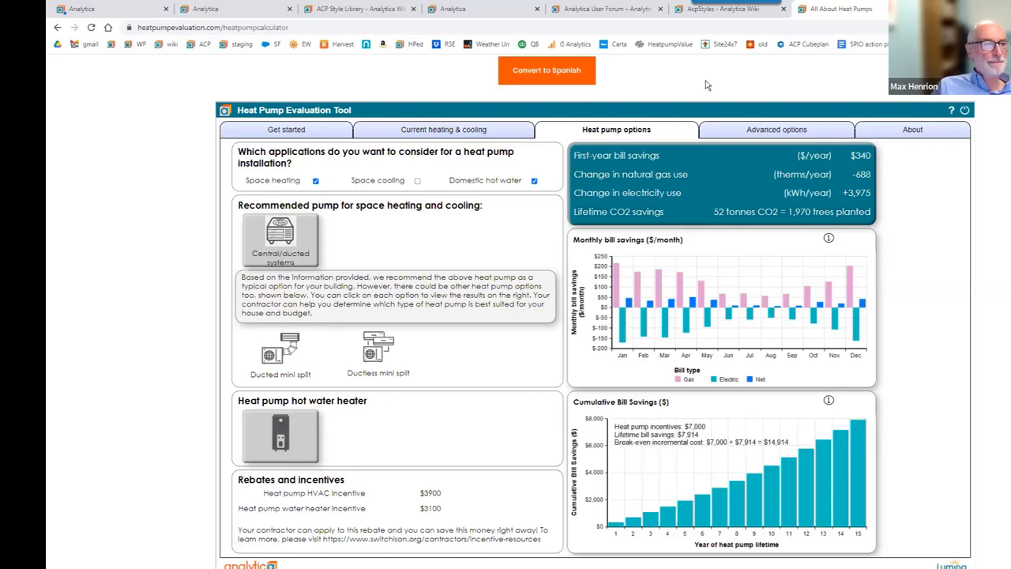
{"action": "left_click", "coordinate": [743, 10]}
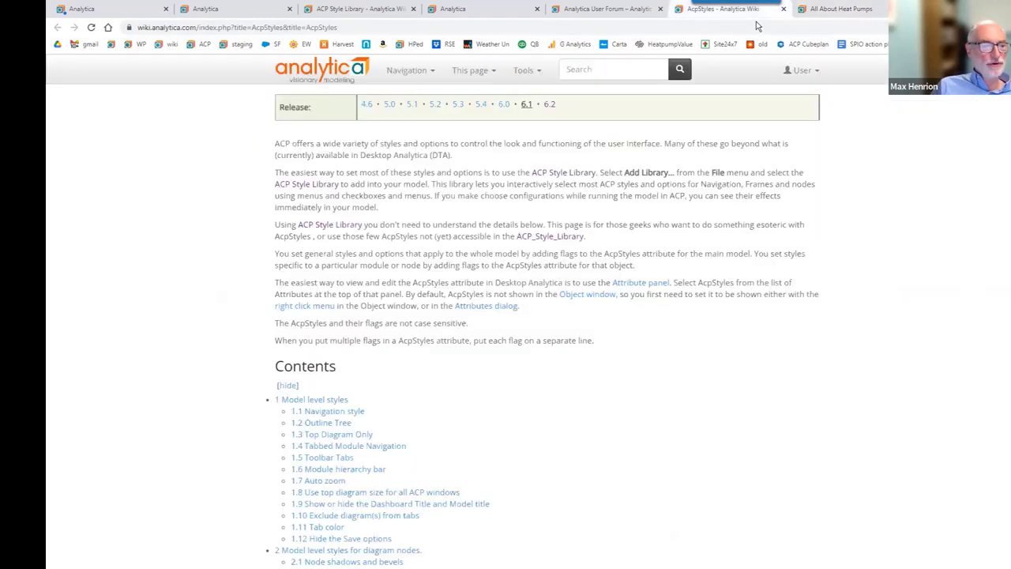
Move from the User Forum tab back to the Analytica Portfolio Planner tab.
{"action": "left_click", "coordinate": [655, 11]}
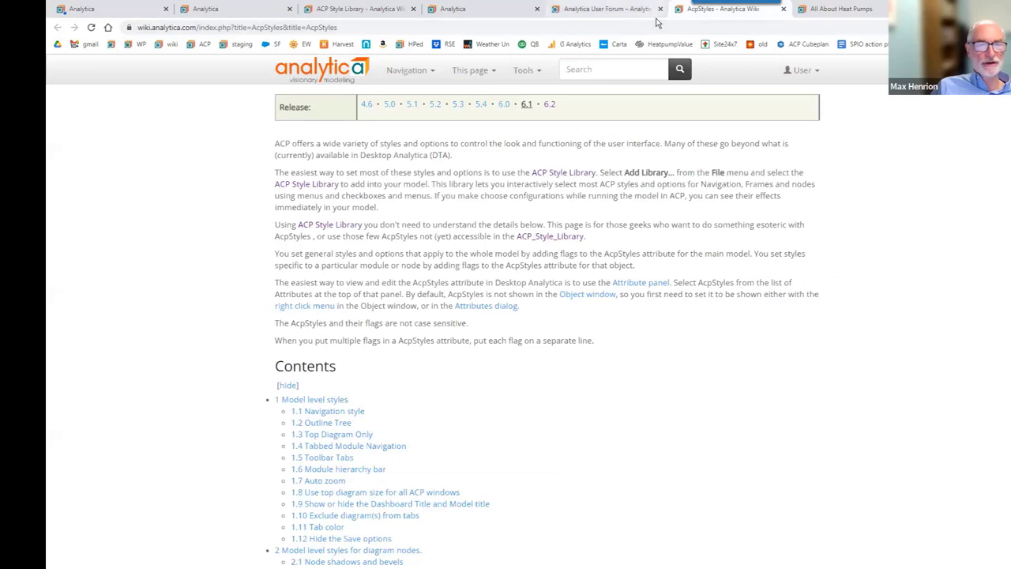
{"action": "left_click", "coordinate": [463, 13]}
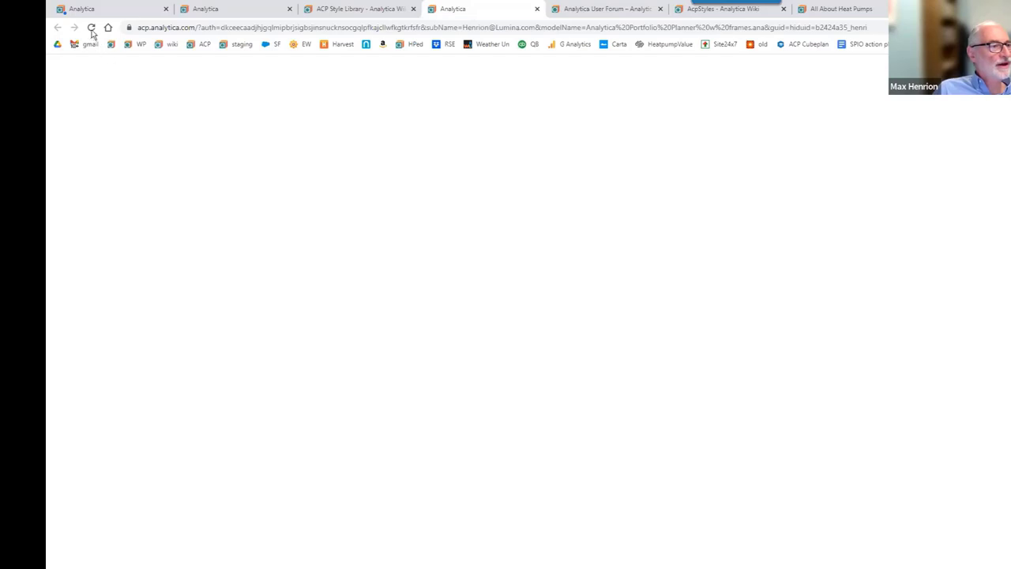
Open the ACP model list, select EV or ICE.ana, and start an email invite for it.
{"action": "left_click", "coordinate": [202, 45]}
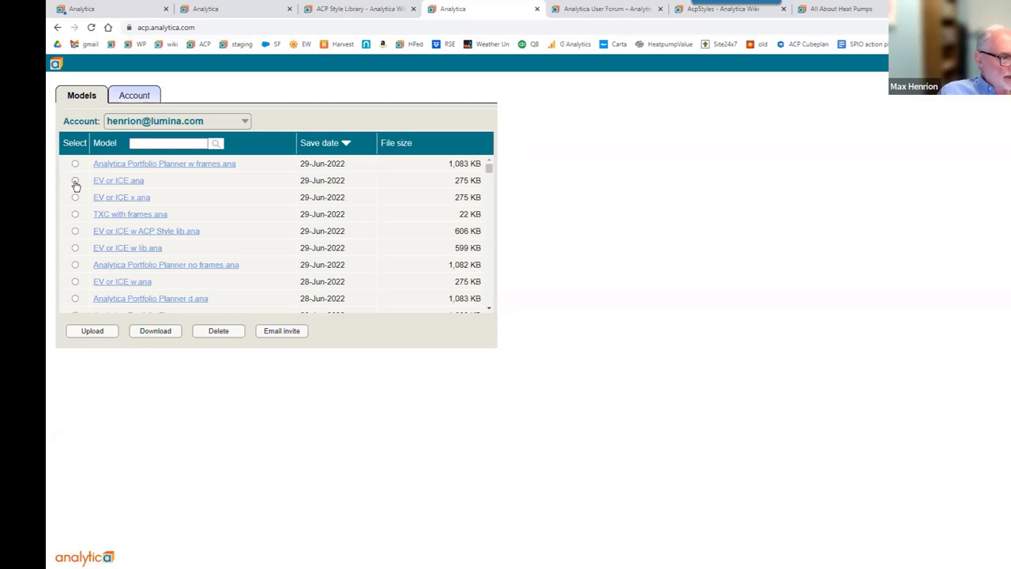
{"action": "left_click", "coordinate": [75, 181]}
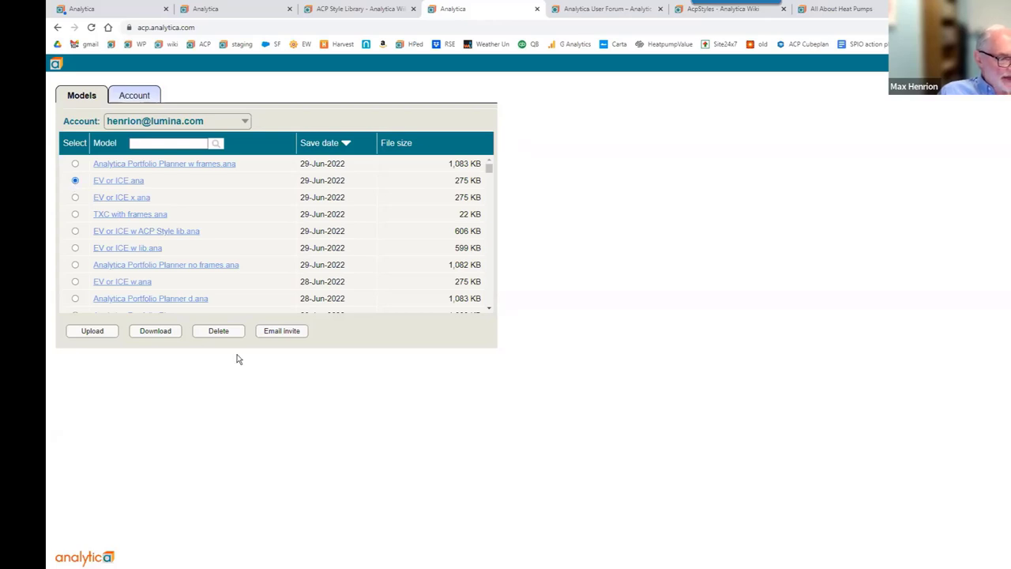
{"action": "left_click", "coordinate": [282, 331]}
Enter the recipient's e-mail address and change the greeting 'Hi,' to greet the recipient by name.
{"action": "left_click", "coordinate": [358, 370]}
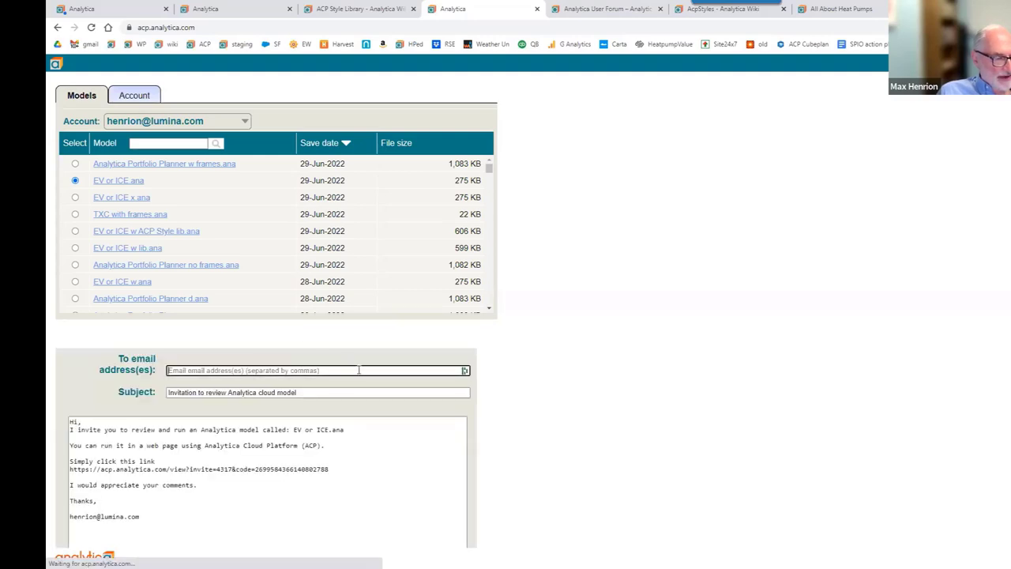
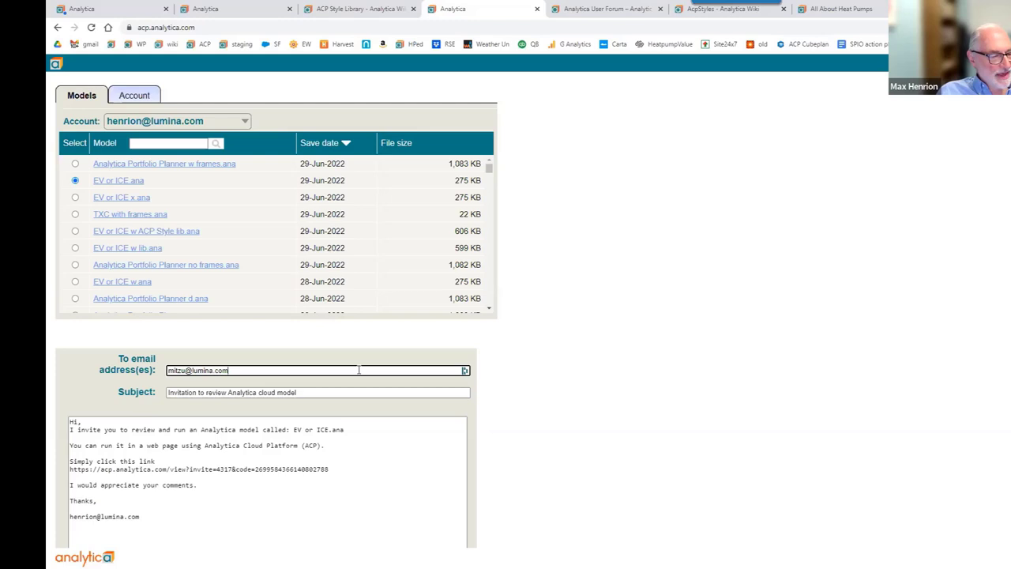
{"action": "scroll", "coordinate": [358, 370], "scroll_direction": "down", "scroll_amount": 2}
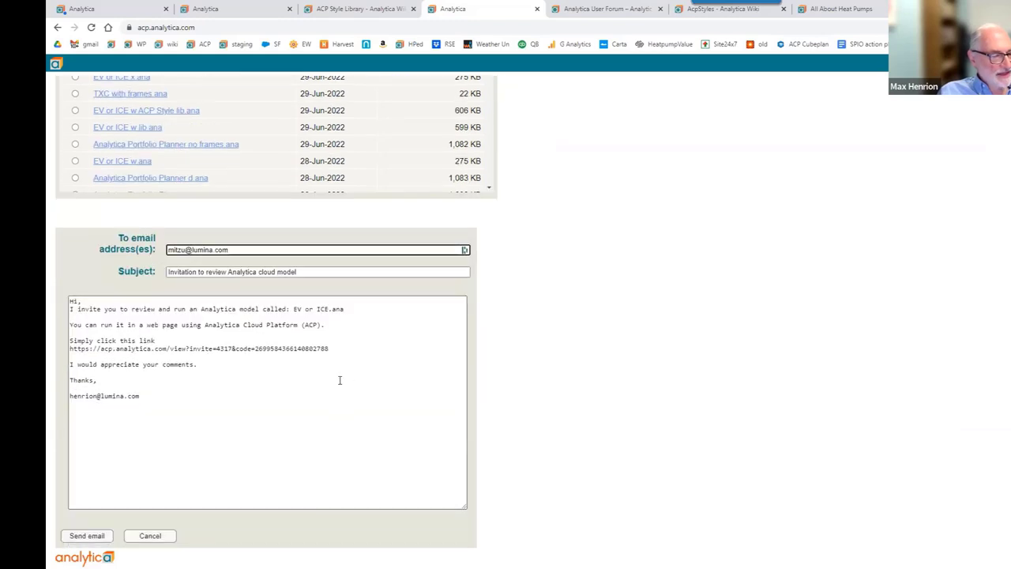
{"action": "left_click_drag", "start_coordinate": [70, 301], "coordinate": [82, 300]}
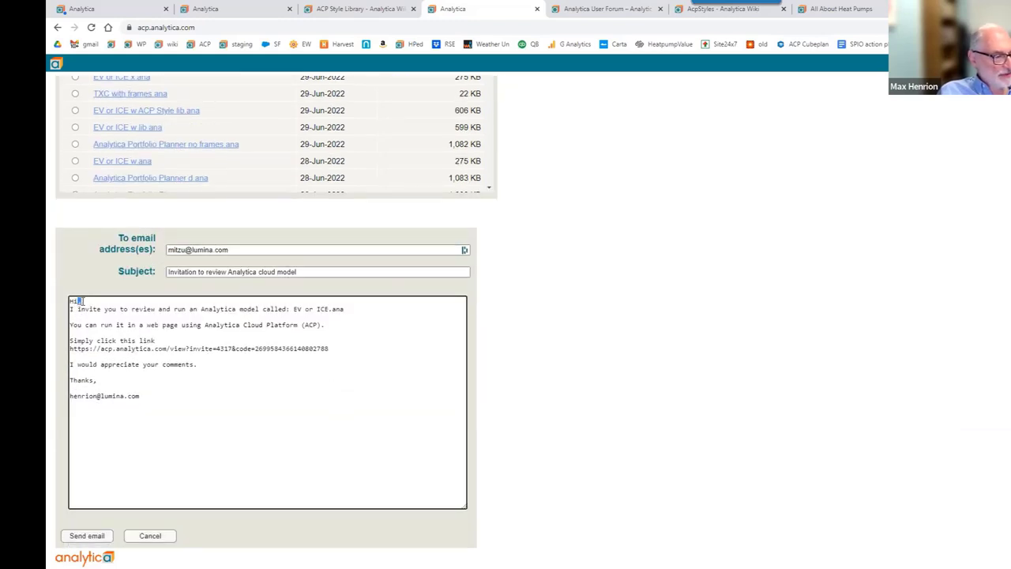
{"action": "type", "text": "Hi Mit"}
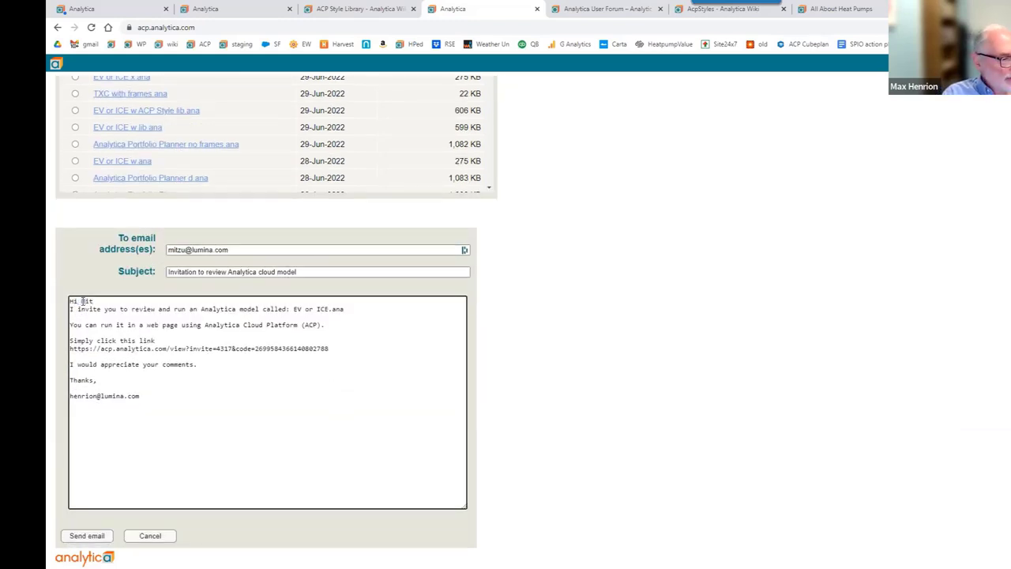
{"action": "type", "text": "zu"}
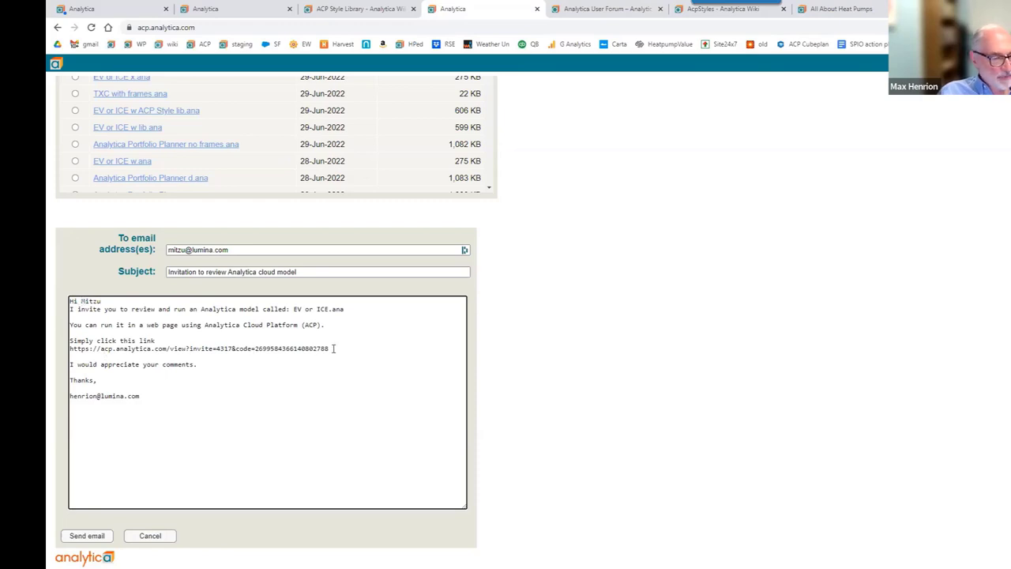
Highlight the invitation link in the message body.
{"action": "left_click_drag", "start_coordinate": [334, 349], "coordinate": [67, 355]}
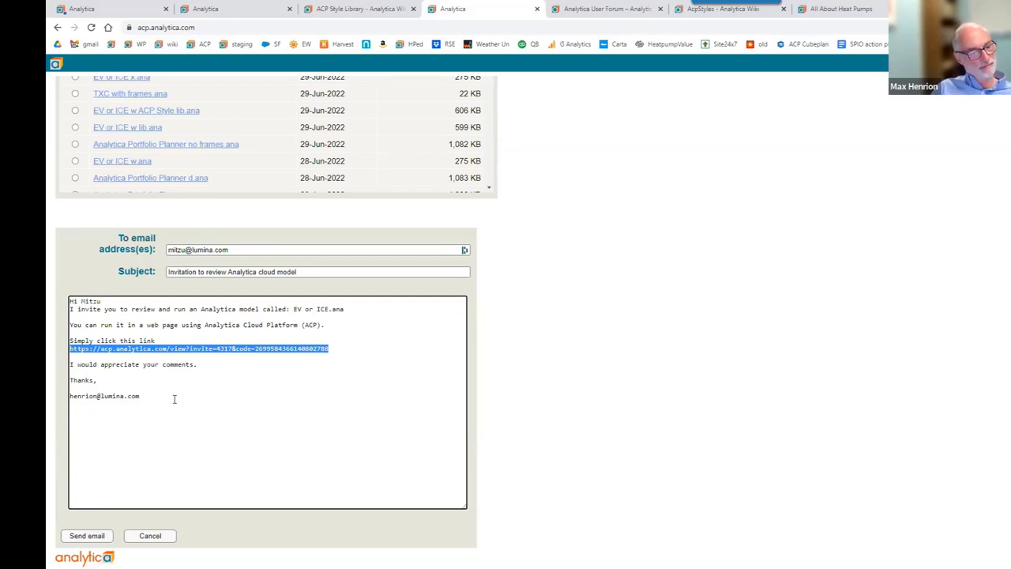
{"action": "scroll", "coordinate": [170, 395], "scroll_direction": "up", "scroll_amount": 1}
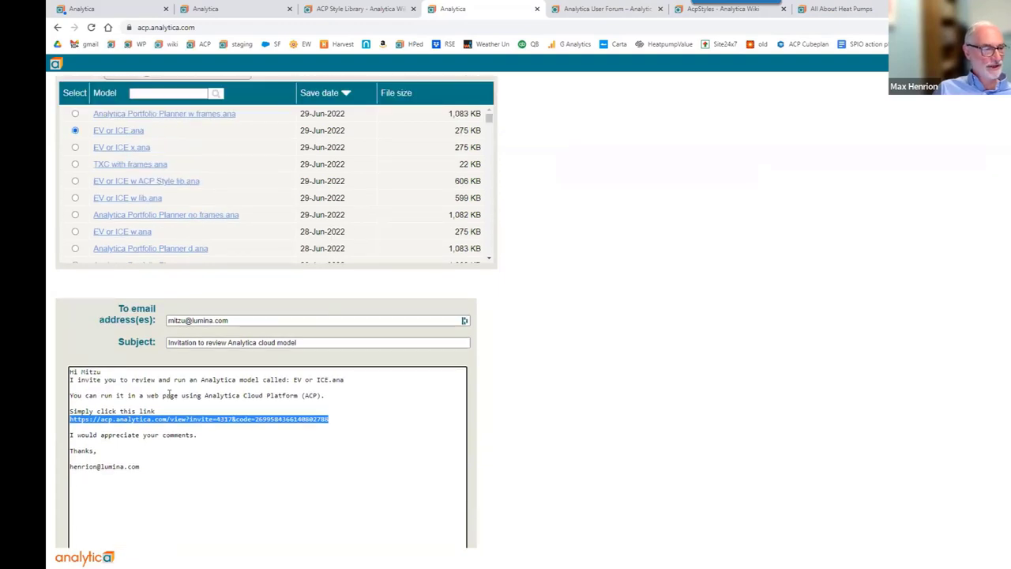
{"action": "scroll", "coordinate": [170, 395], "scroll_direction": "down", "scroll_amount": 1}
Cancel the EV or ICE.ana email invite without sending it.
{"action": "left_click", "coordinate": [150, 535]}
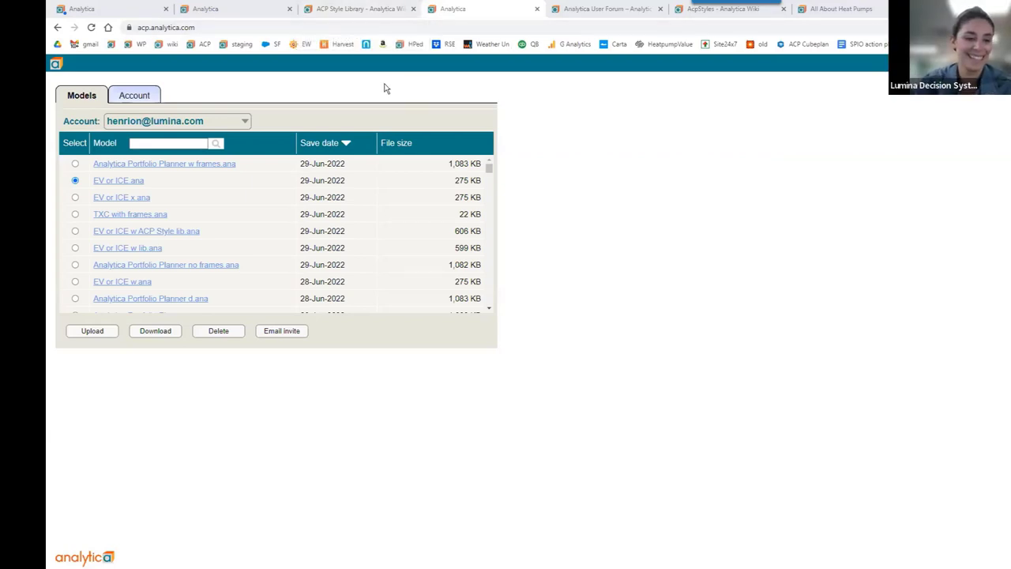
Switch to the ACP Style Library wiki tab and scroll down to its See Also links.
{"action": "left_click", "coordinate": [353, 10]}
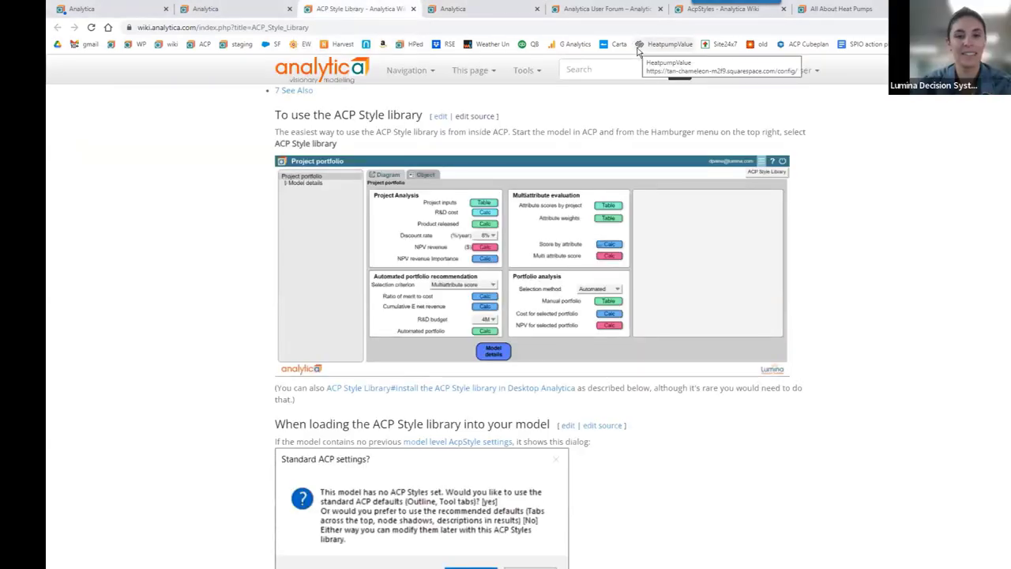
{"action": "scroll", "coordinate": [386, 231], "scroll_direction": "down", "scroll_amount": 15}
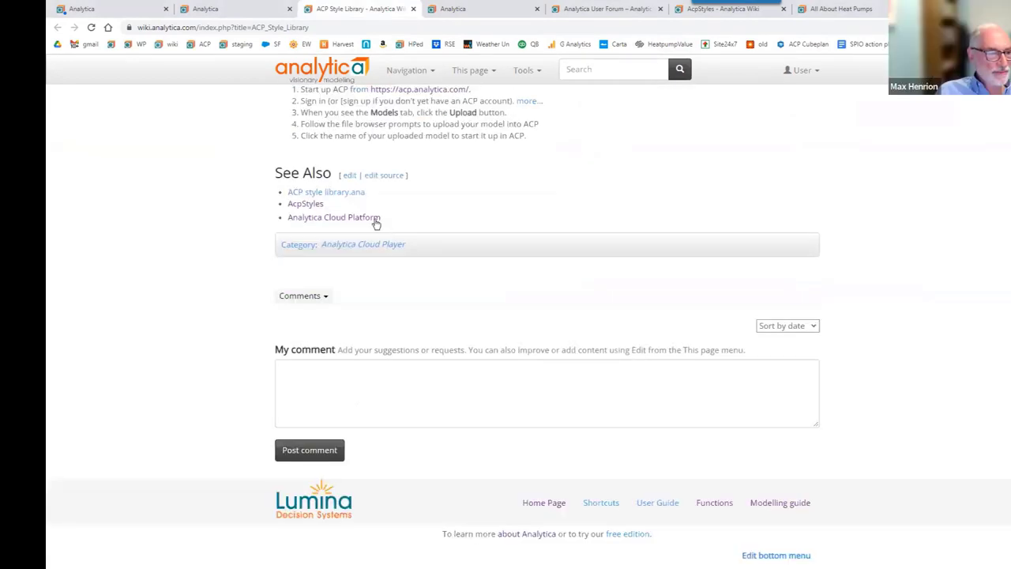
Follow the Analytica Cloud Platform See Also link and scroll to the Capabilities by ACP subscription type table.
{"action": "left_click", "coordinate": [329, 226]}
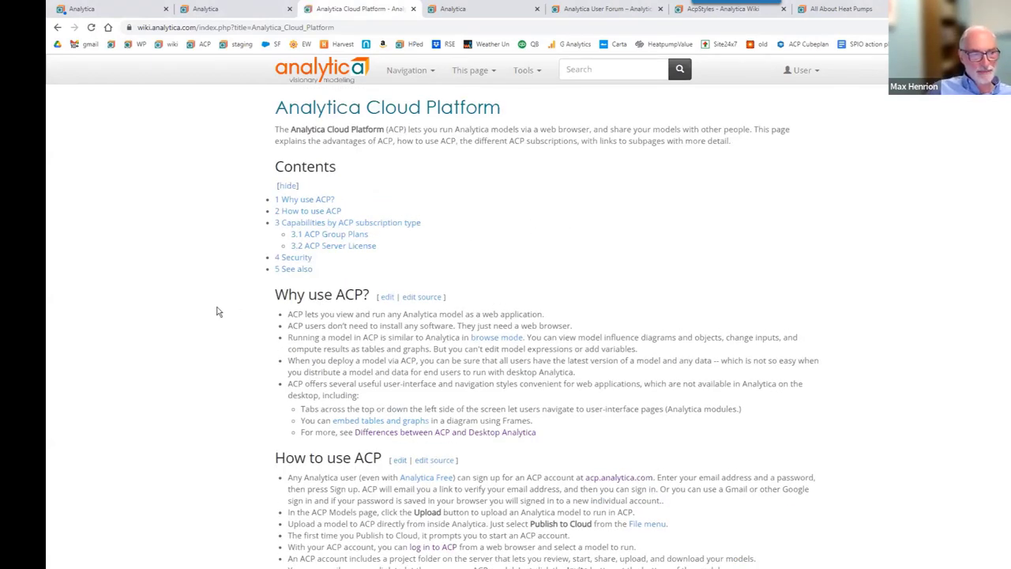
{"action": "scroll", "coordinate": [218, 311], "scroll_direction": "down", "scroll_amount": 6}
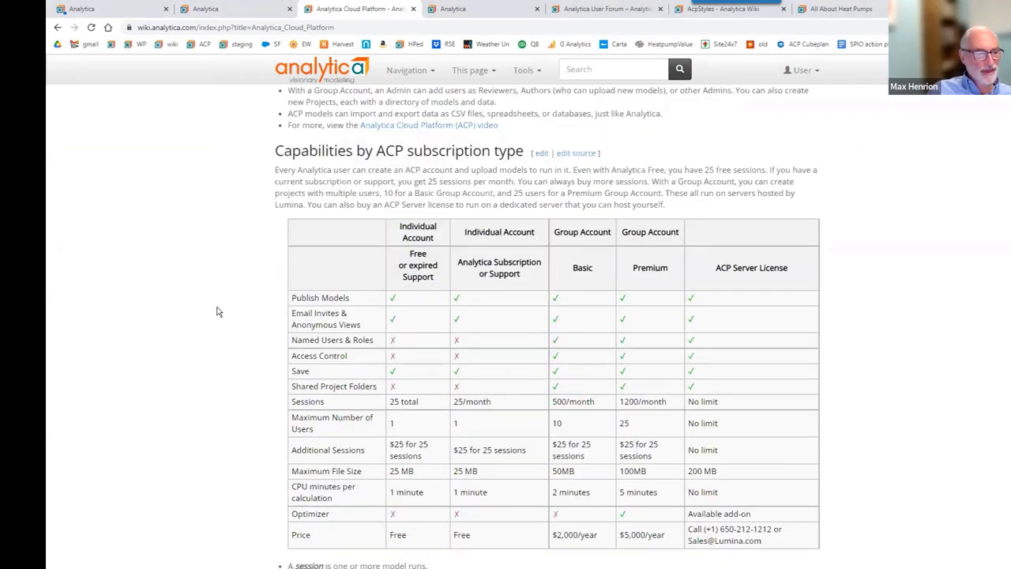
{"action": "scroll", "coordinate": [217, 312], "scroll_direction": "down", "scroll_amount": 1}
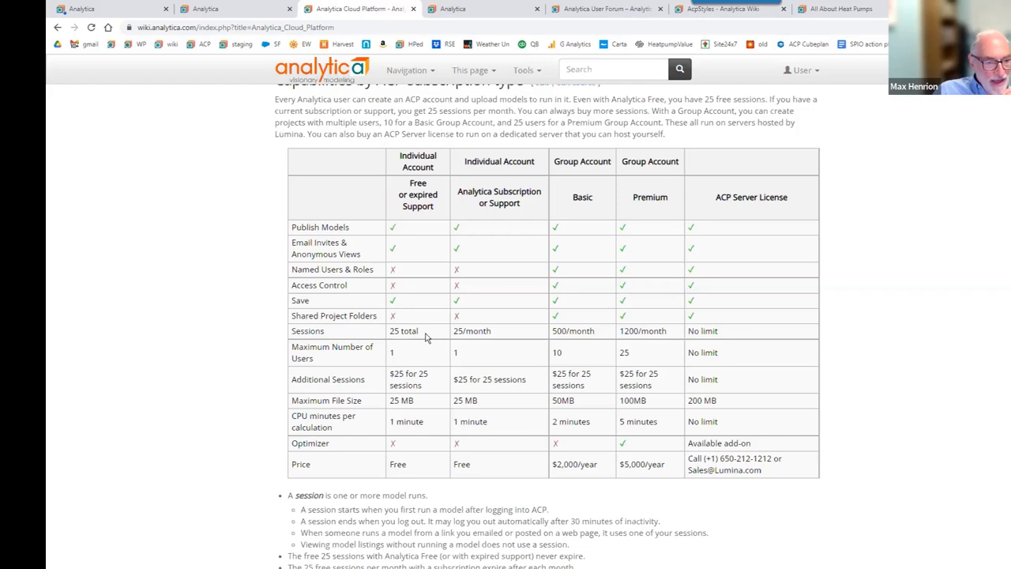
Highlight the '25 total' and '25/month' sessions entries, then the Group Account header.
{"action": "left_click_drag", "start_coordinate": [418, 332], "coordinate": [390, 333]}
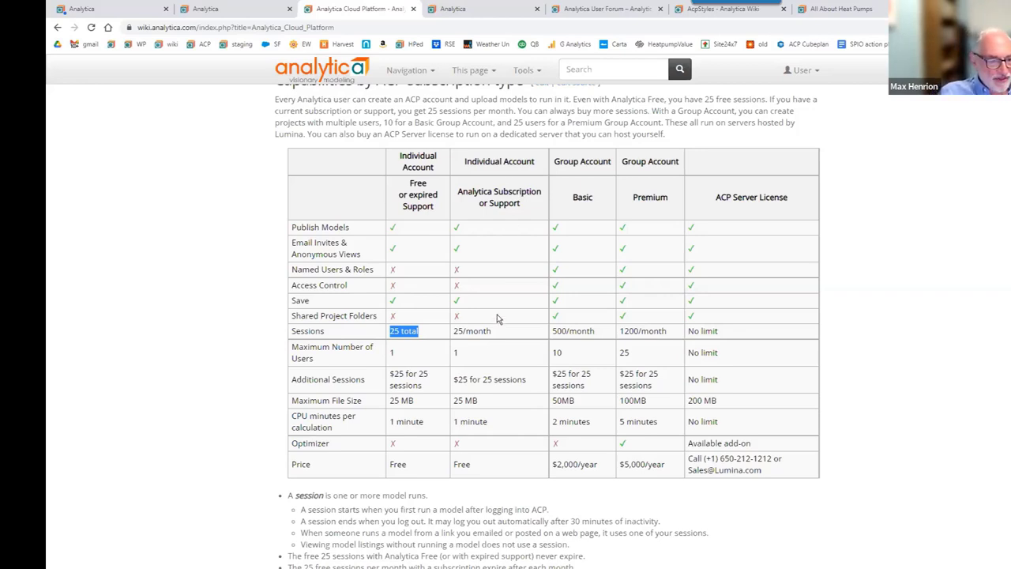
{"action": "left_click_drag", "start_coordinate": [492, 332], "coordinate": [455, 333]}
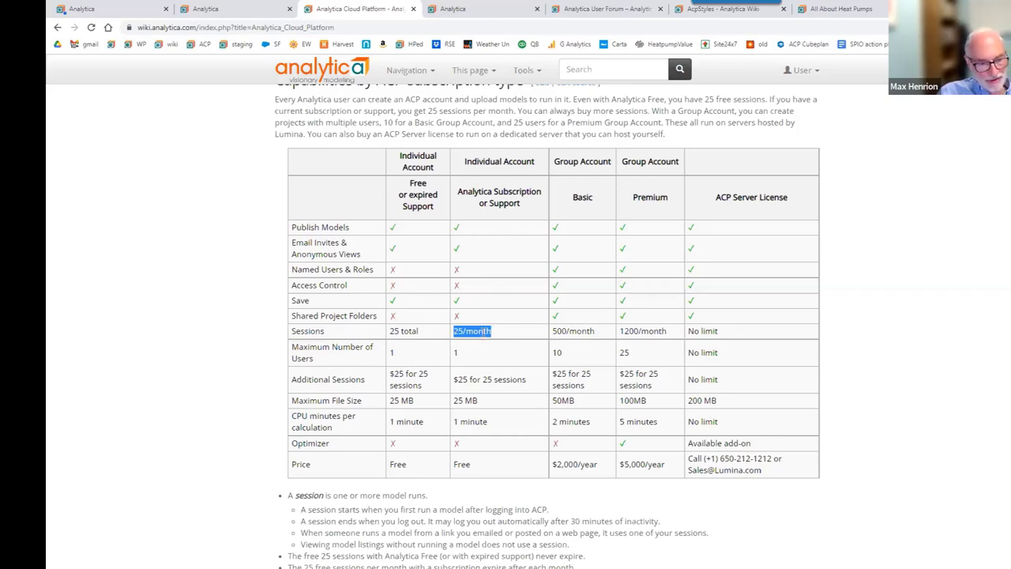
{"action": "left_click", "coordinate": [566, 163]}
{"action": "triple_click", "coordinate": [566, 162]}
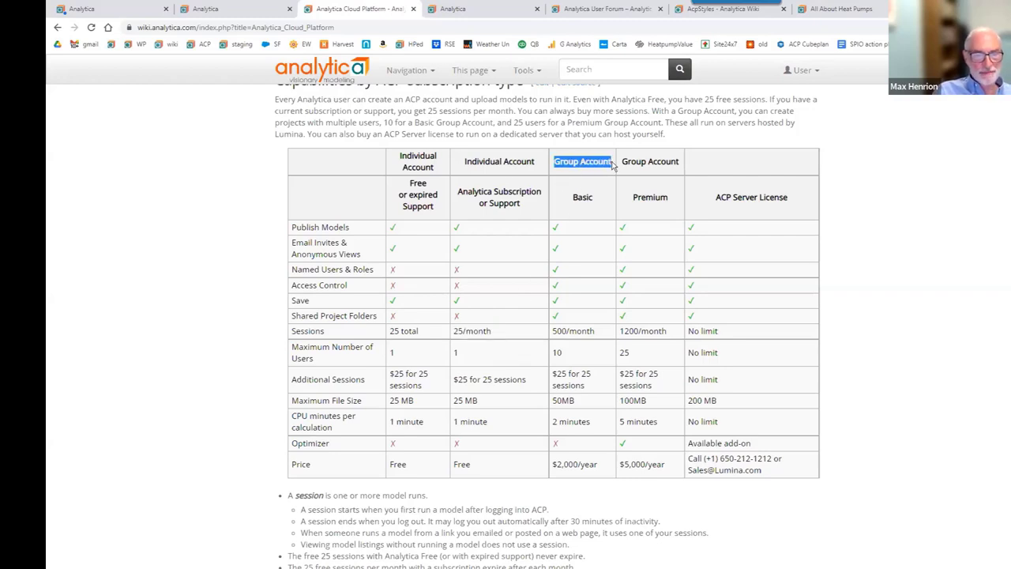
Highlight Basic, Premium, 500/month sessions, the 25-user limit, then the ACP Server License header.
{"action": "left_click", "coordinate": [576, 198]}
{"action": "double_click", "coordinate": [577, 198]}
{"action": "double_click", "coordinate": [641, 200]}
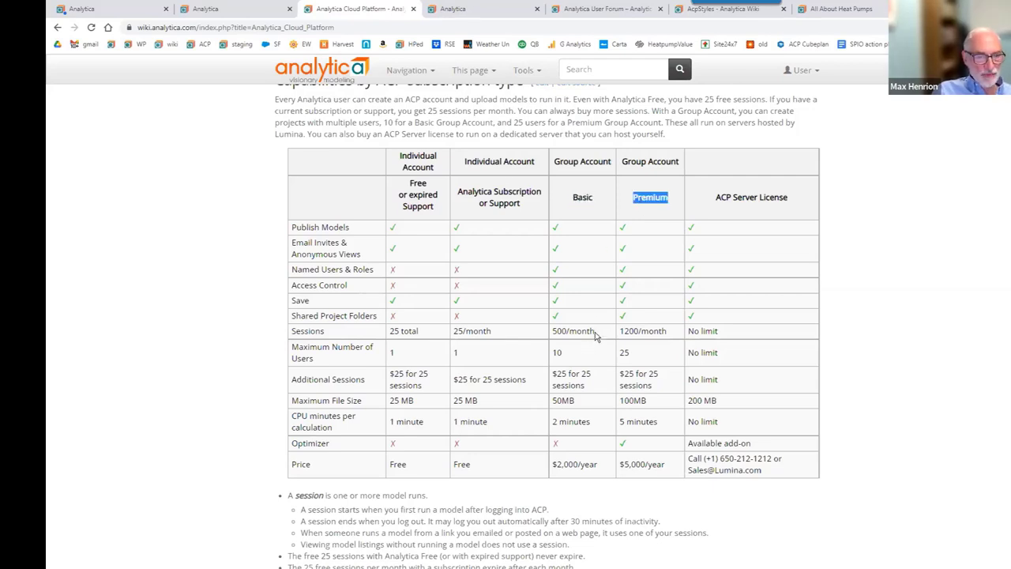
{"action": "left_click_drag", "start_coordinate": [596, 332], "coordinate": [555, 356]}
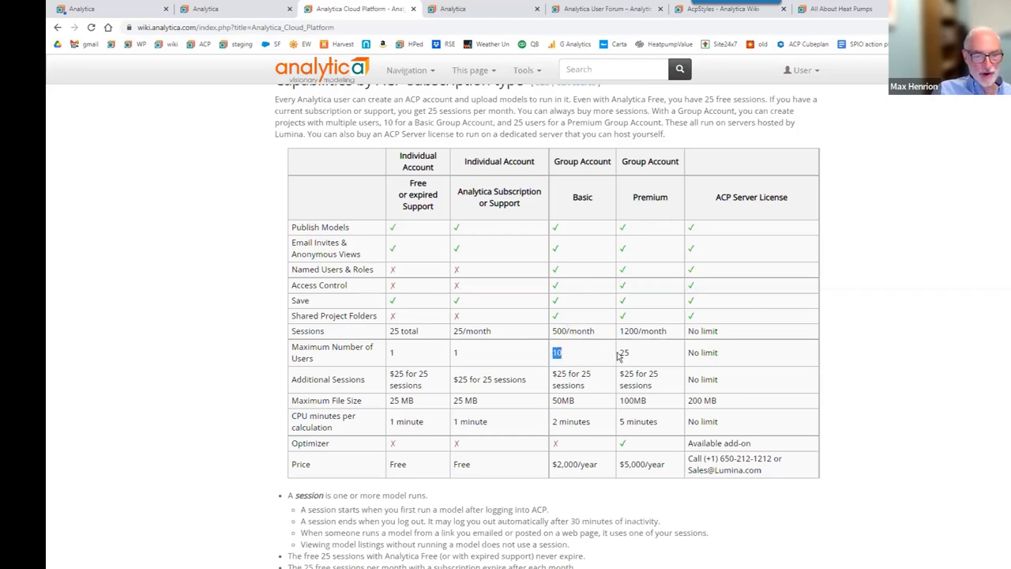
{"action": "left_click_drag", "start_coordinate": [637, 356], "coordinate": [555, 341]}
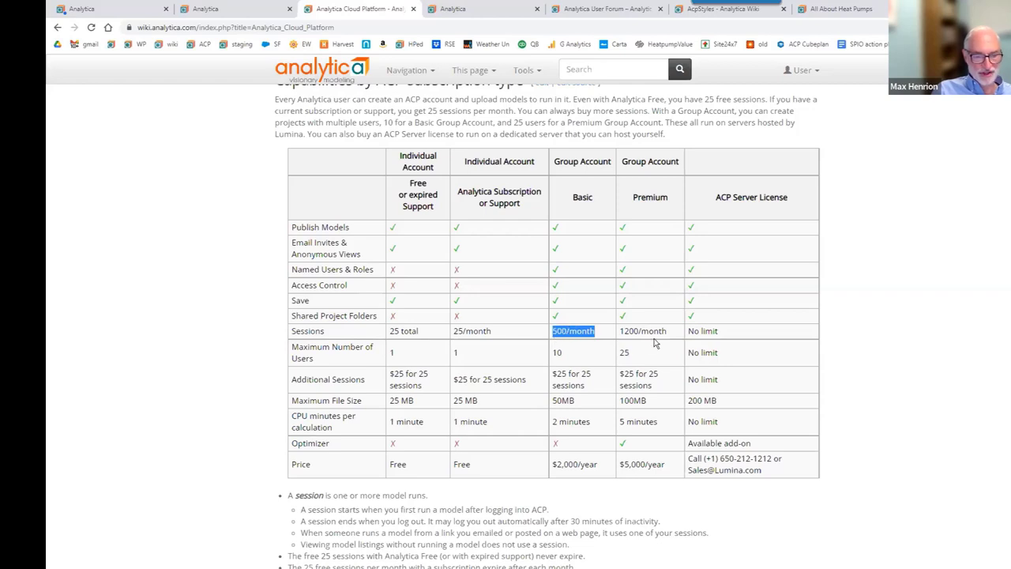
{"action": "left_click", "coordinate": [788, 202]}
{"action": "left_click_drag", "start_coordinate": [788, 202], "coordinate": [708, 204]}
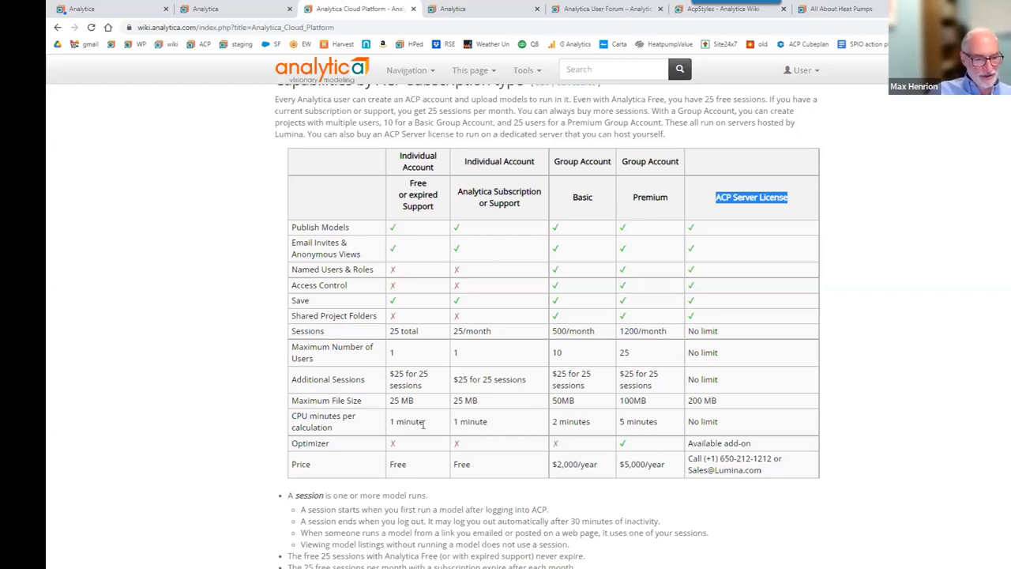
Highlight the CPU minutes per calculation row from 1 to 5 minutes, then the ACP Server License header.
{"action": "left_click_drag", "start_coordinate": [359, 430], "coordinate": [663, 426]}
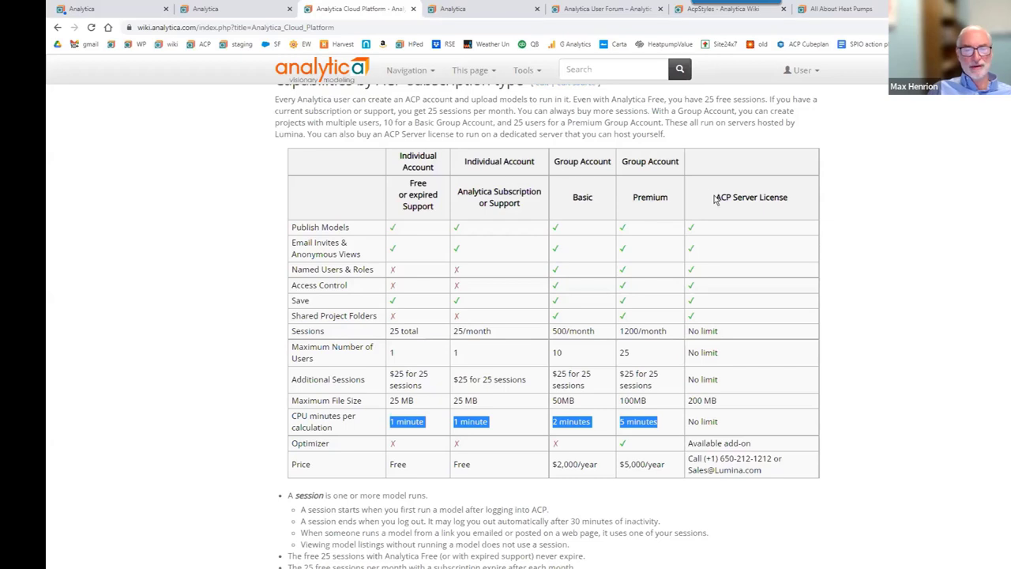
{"action": "left_click_drag", "start_coordinate": [715, 199], "coordinate": [777, 212]}
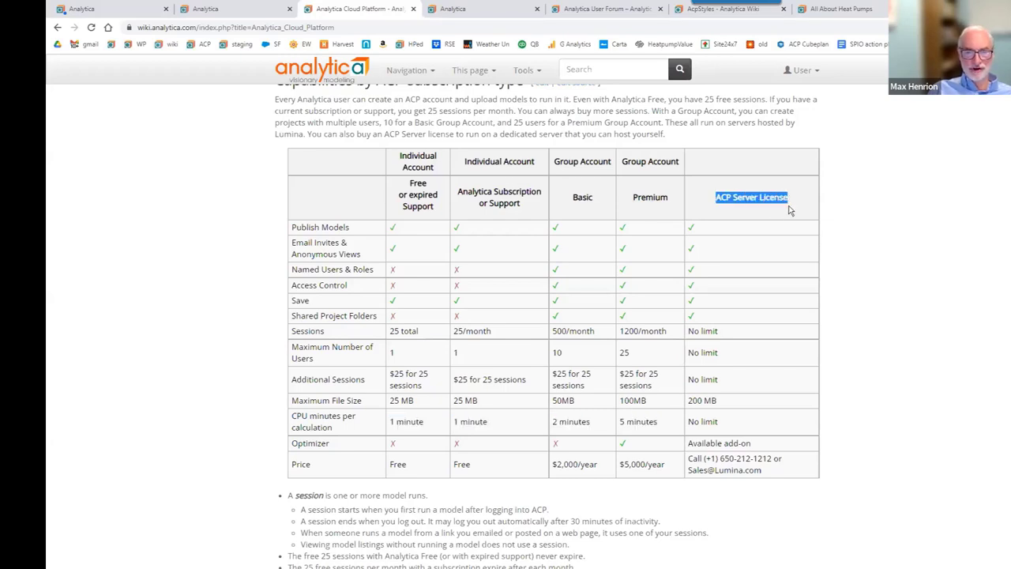